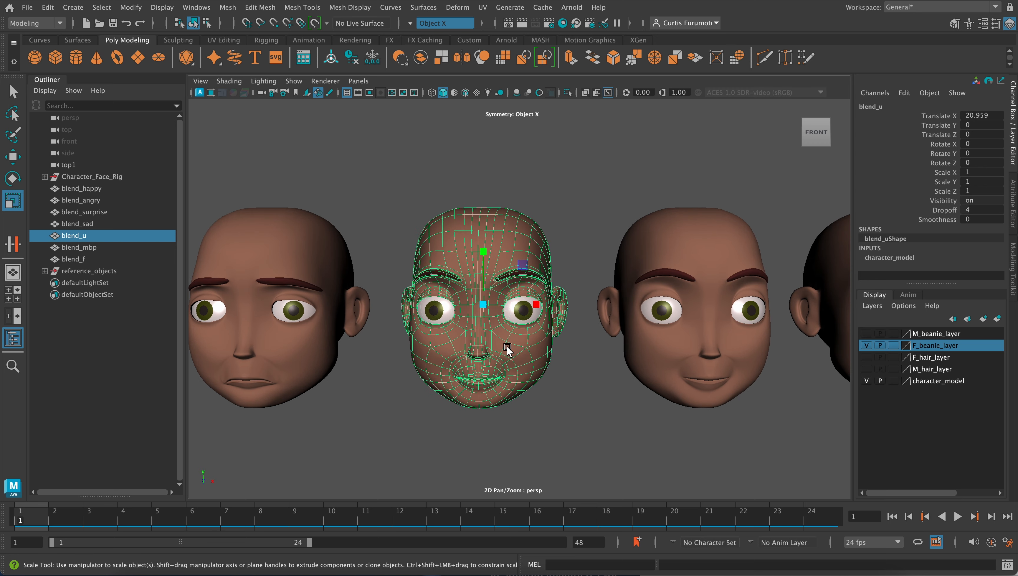
Step: Shrink the Maya window so the WQ, MBP and FV mouth-shape reference chart shows beside it
middle_click_drag(507, 342, 557, 311, "alt")
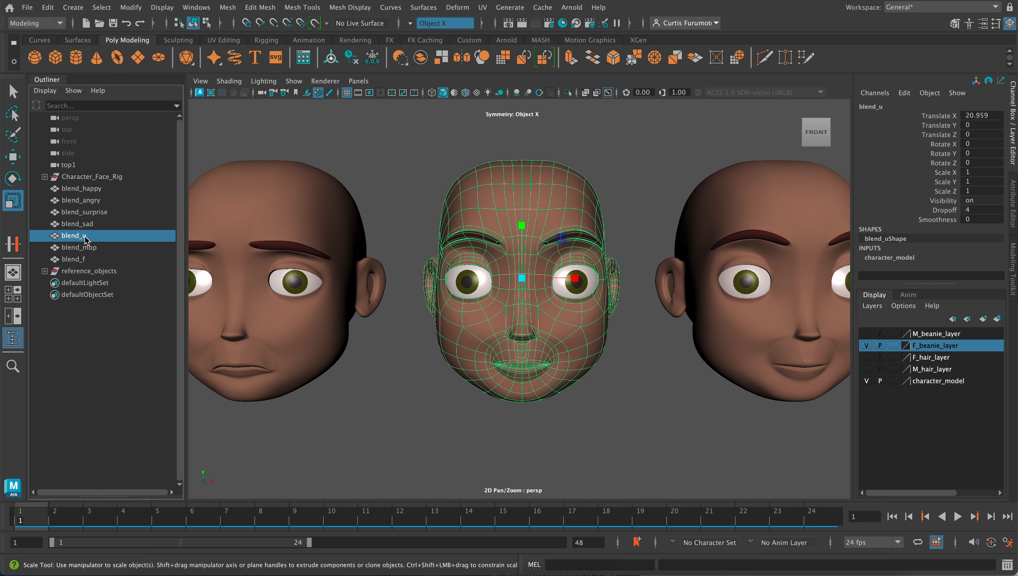
double_click(75, 235)
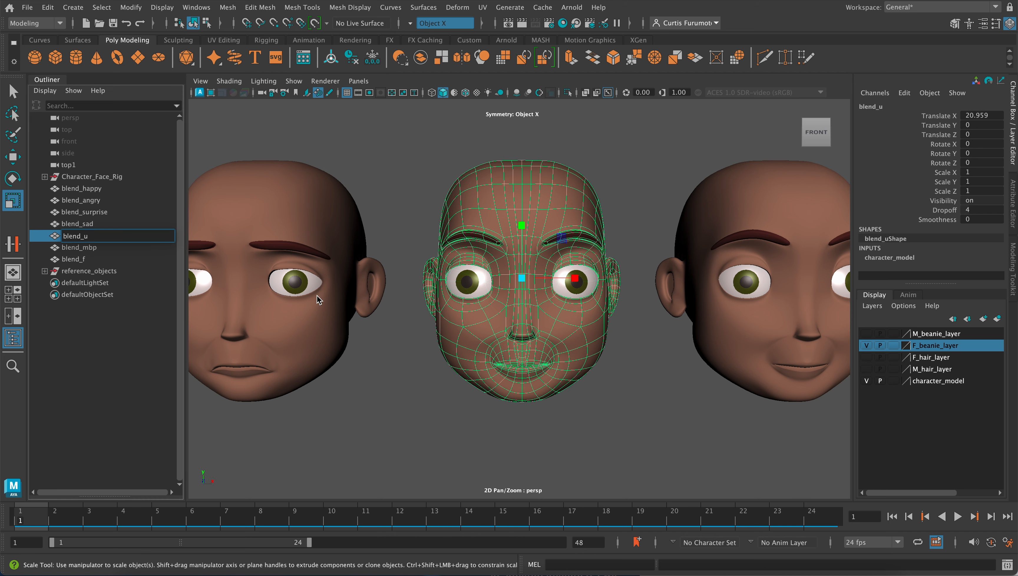
left_click(638, 446)
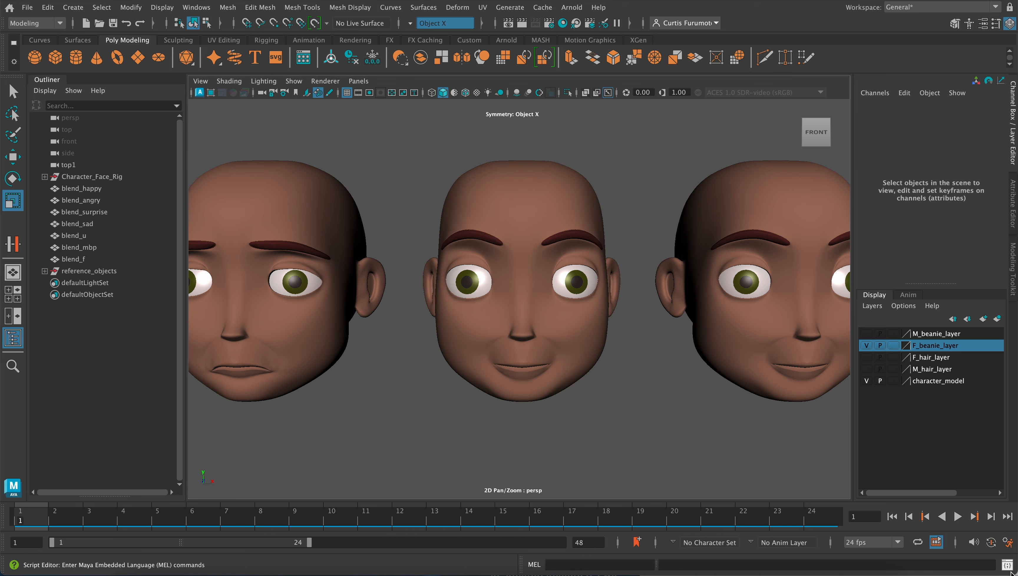
left_click_drag(889, 553, 855, 528)
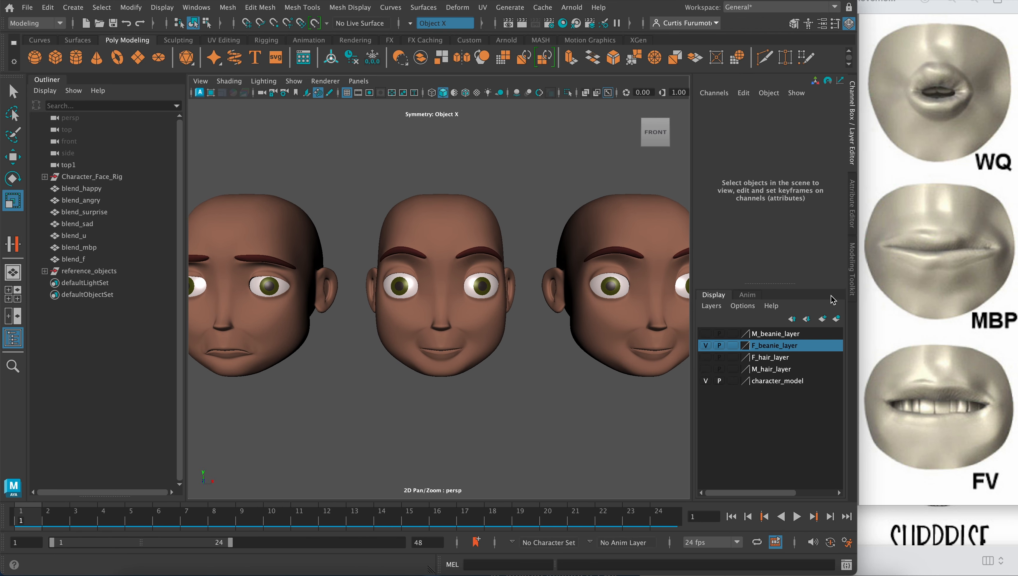
Step: Rename the blend_u head as blend_wq and display its mesh without smoothing
double_click(85, 237)
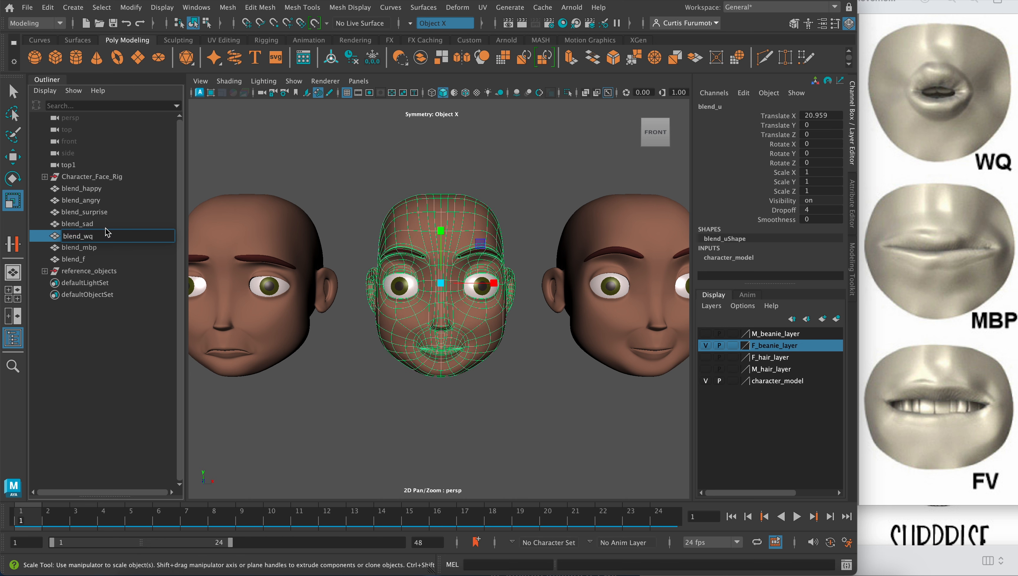
key("Return")
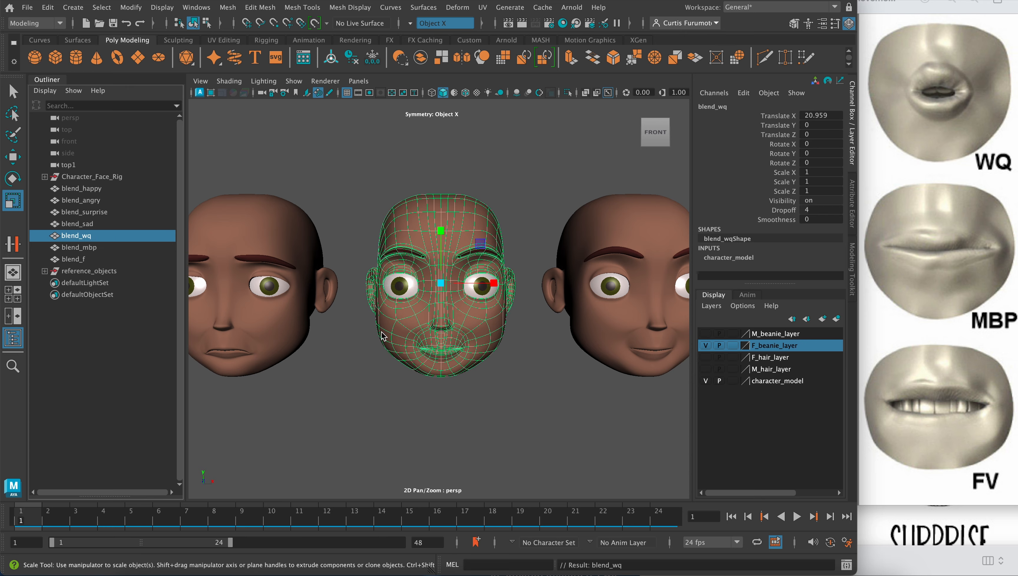
key("f")
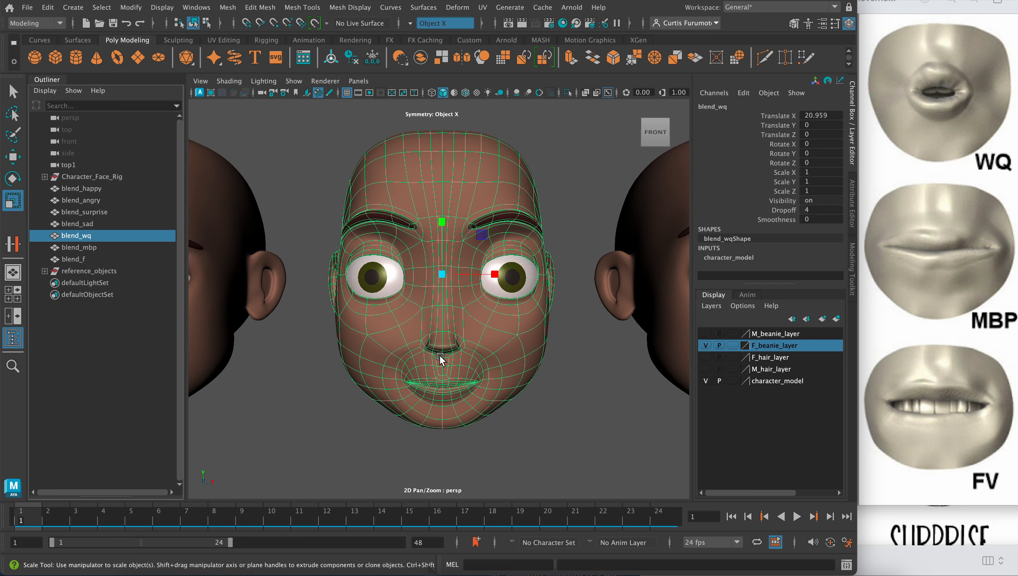
scroll(443, 381, "up", 5)
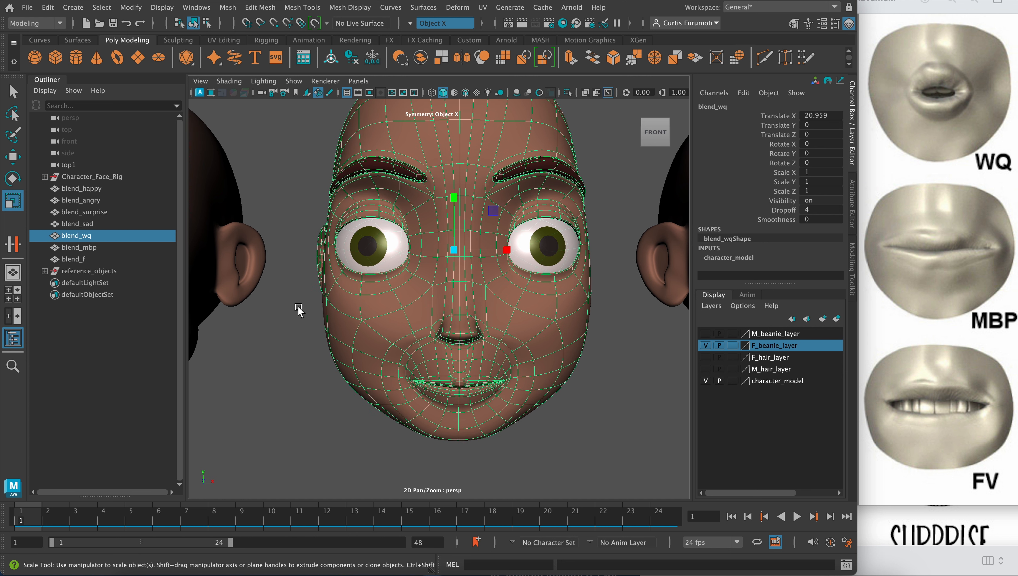
key("1")
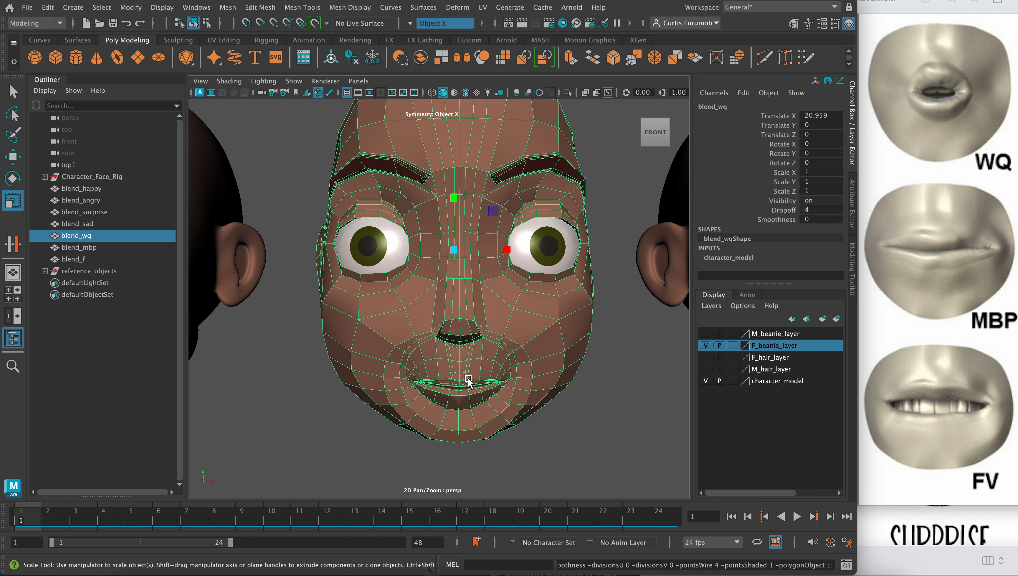
Step: Switch the blend_wq head to vertex editing with symmetry on Object X
scroll(468, 377, "down", 5)
scroll(462, 380, "up", 4)
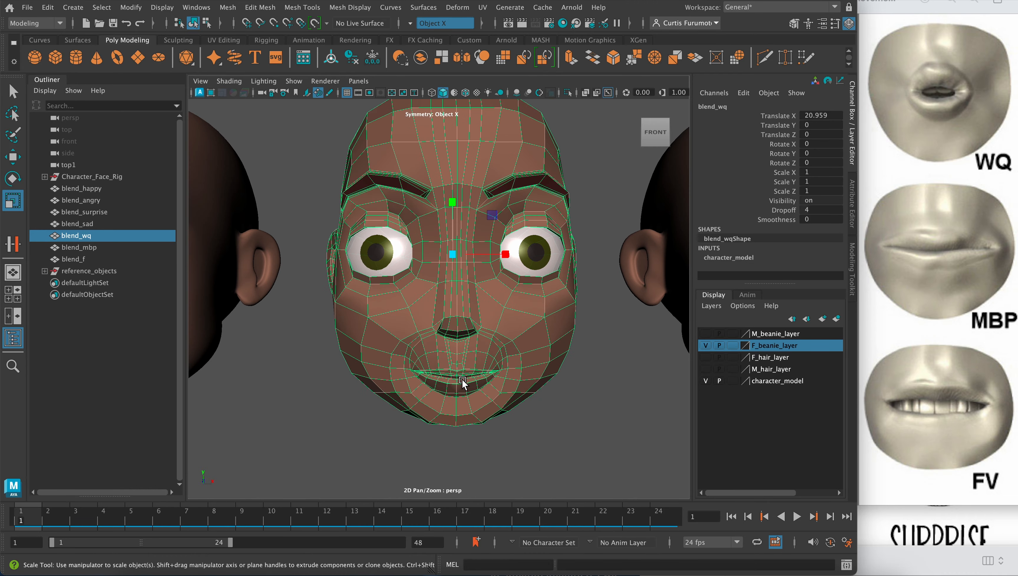
scroll(467, 342, "up", 5)
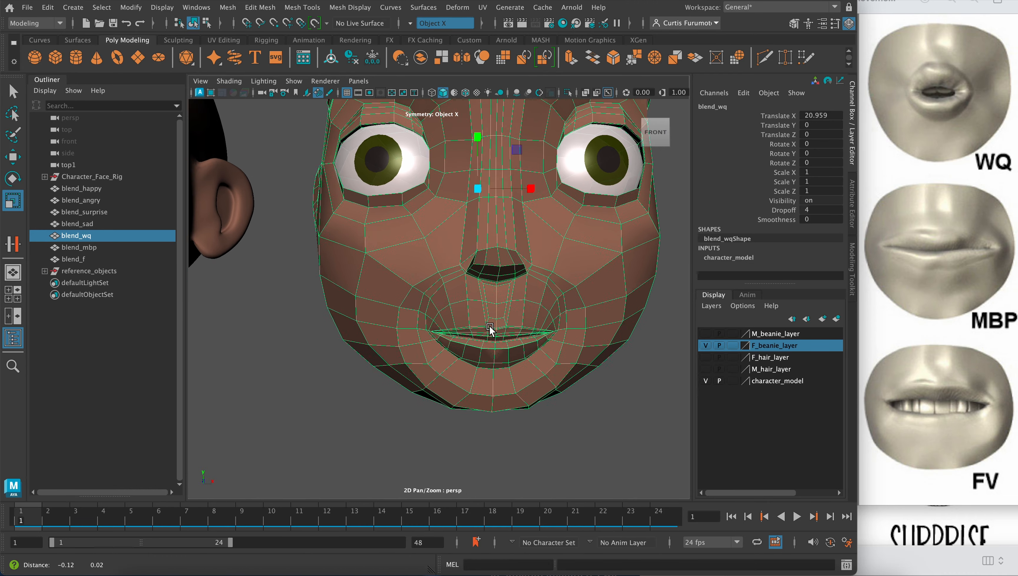
left_click_drag(490, 329, 524, 343, "alt")
scroll(512, 338, "down", 5)
scroll(514, 351, "up", 4)
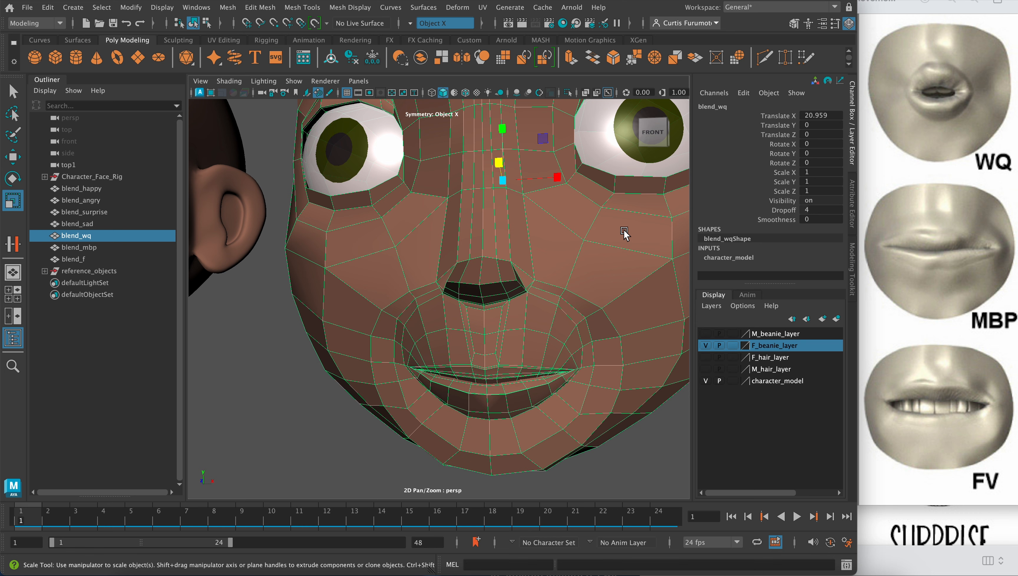
middle_click_drag(540, 292, 538, 240, "alt")
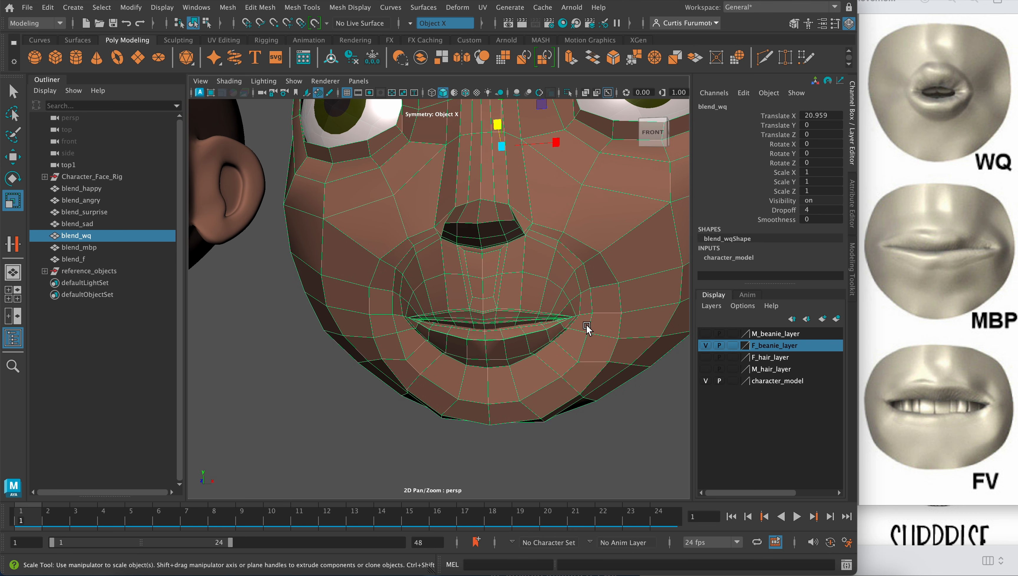
left_click_drag(540, 272, 534, 276, "alt")
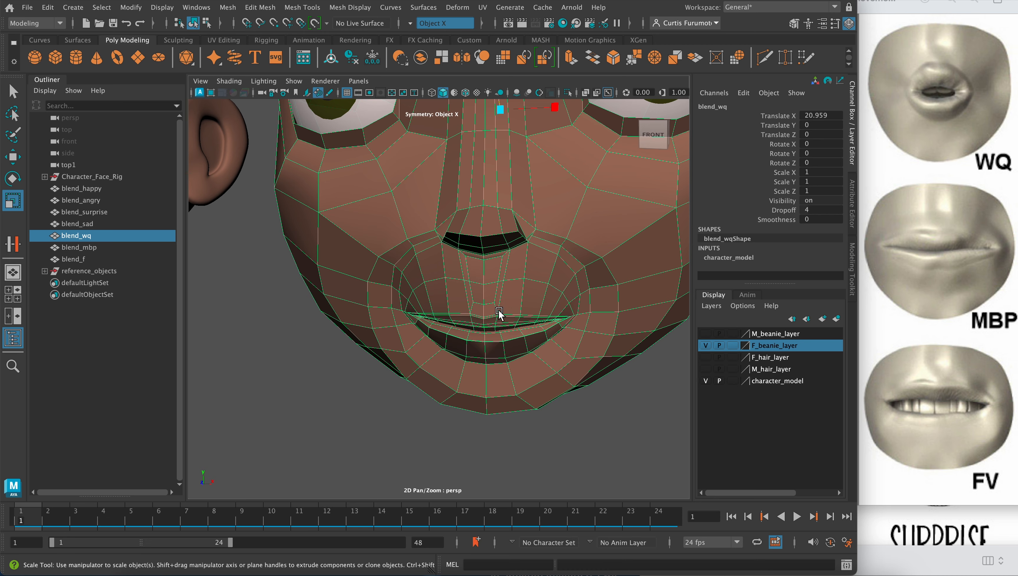
scroll(500, 306, "down", 3)
scroll(502, 299, "up", 4)
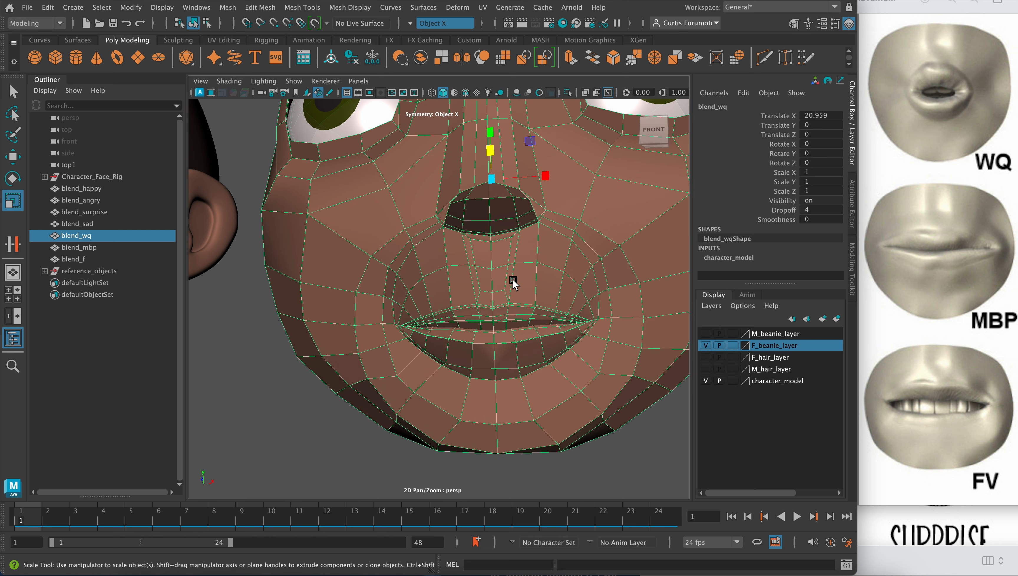
right_click_drag(513, 216, 463, 216)
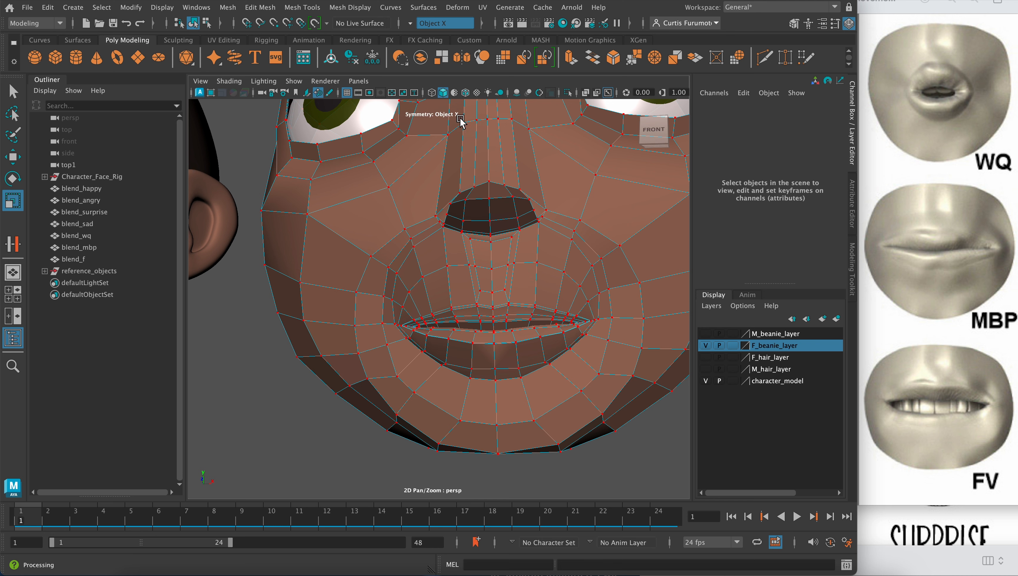
left_click(410, 24)
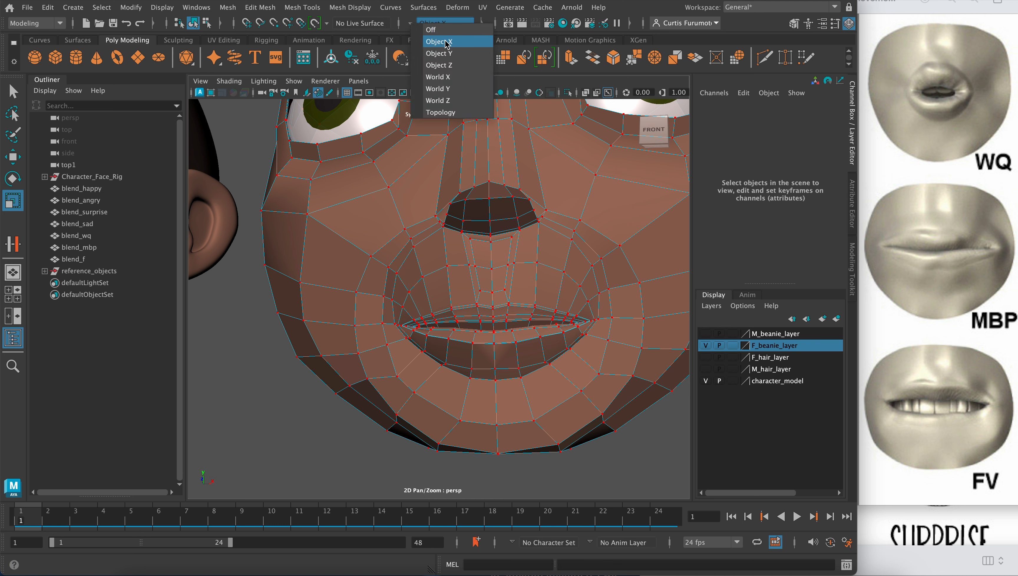
left_click(543, 127)
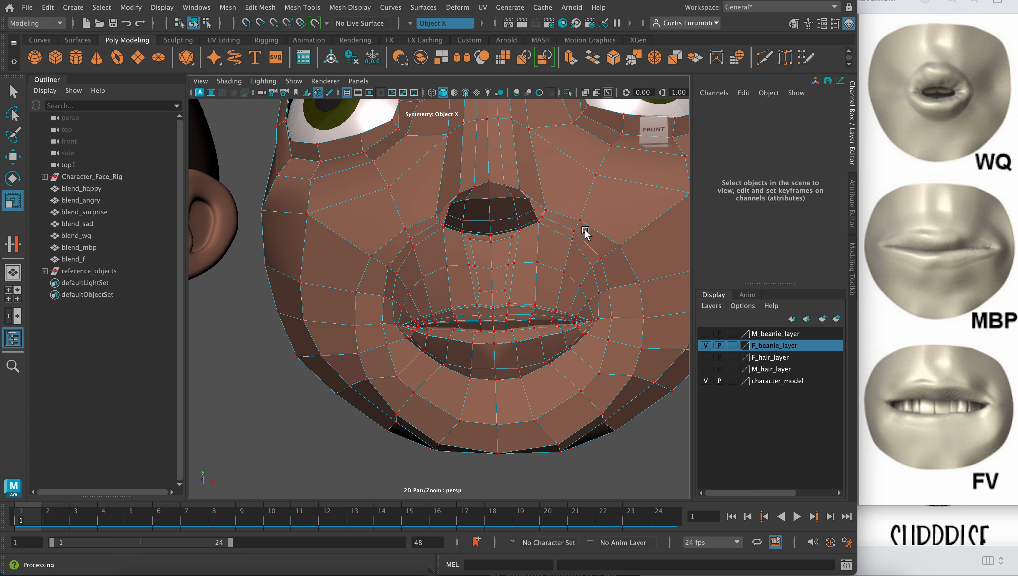
Step: Scale the lip and surrounding mouth vertices narrower along X with soft selection enabled
scroll(569, 207, "up", 2)
middle_click_drag(561, 205, 535, 149, "alt")
left_click_drag(532, 178, 541, 198, "alt")
middle_click_drag(559, 216, 534, 205, "alt")
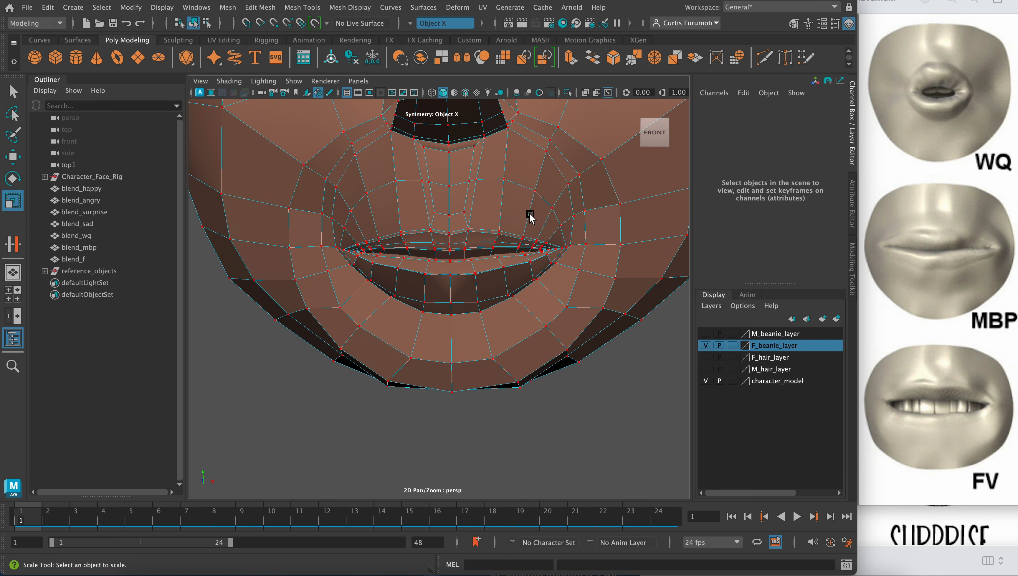
scroll(515, 198, "up", 3)
scroll(499, 214, "down", 1)
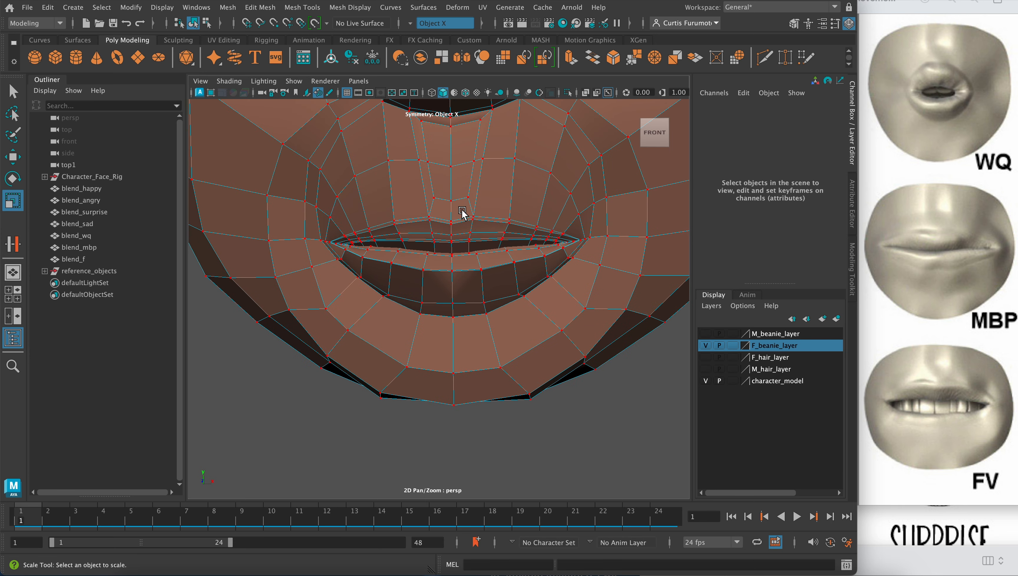
left_click_drag(463, 210, 604, 323)
left_click_drag(464, 146, 617, 317, "shift")
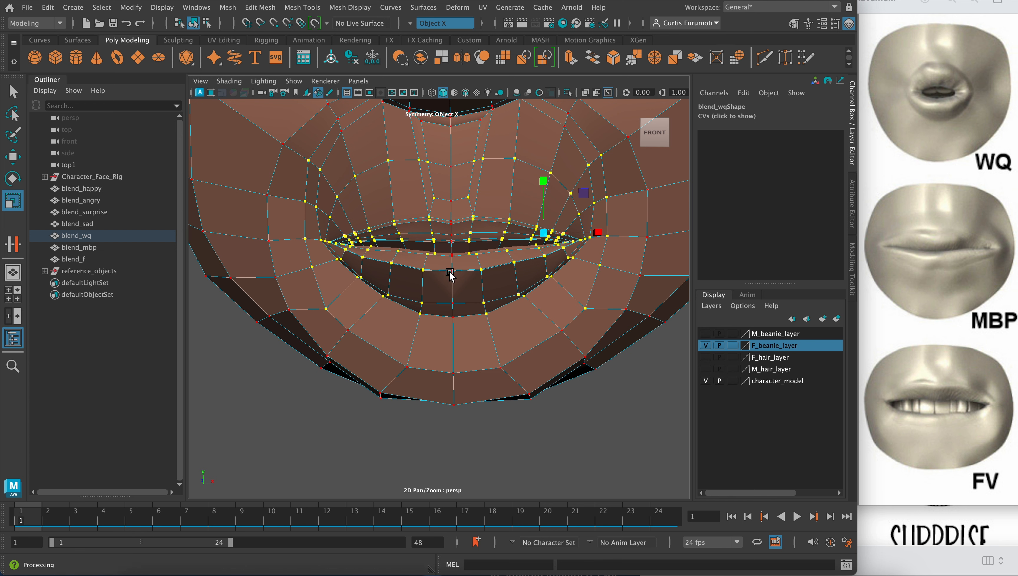
key("b")
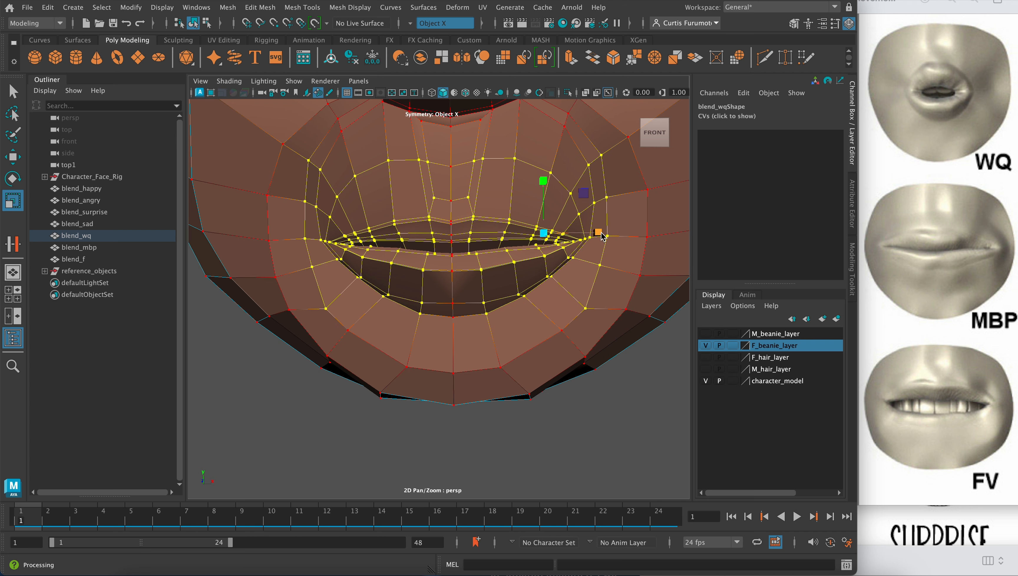
left_click_drag(599, 234, 593, 235)
Step: Select only the lip vertices and move them inward along X toward the mouth's centre
left_click_drag(459, 139, 580, 328)
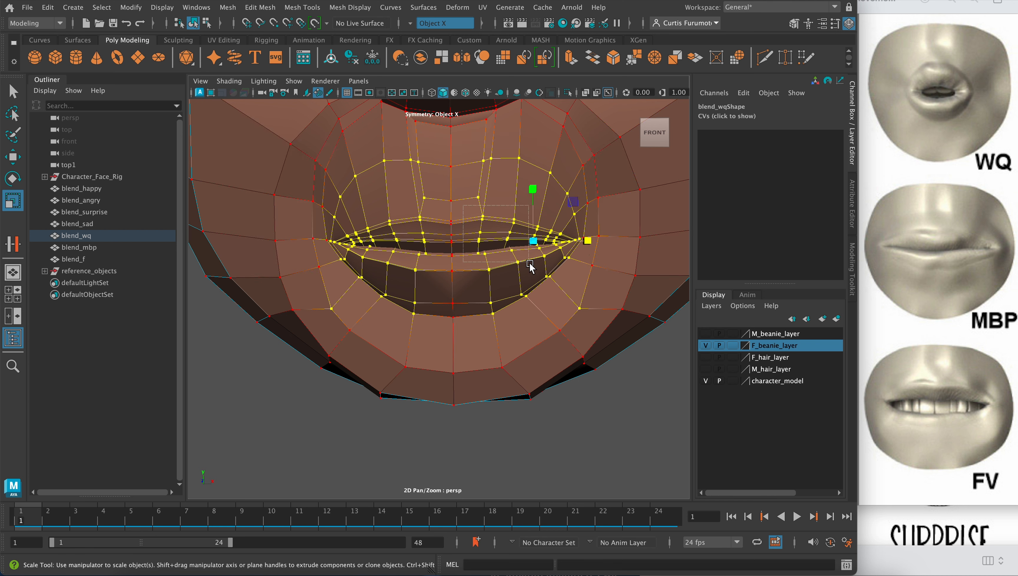
left_click(562, 327)
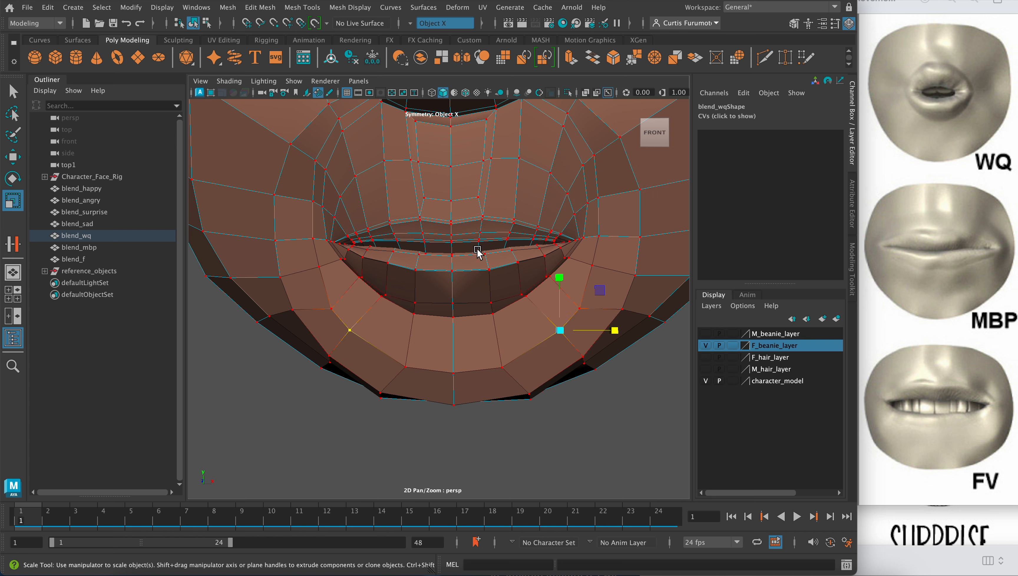
left_click_drag(462, 209, 584, 322)
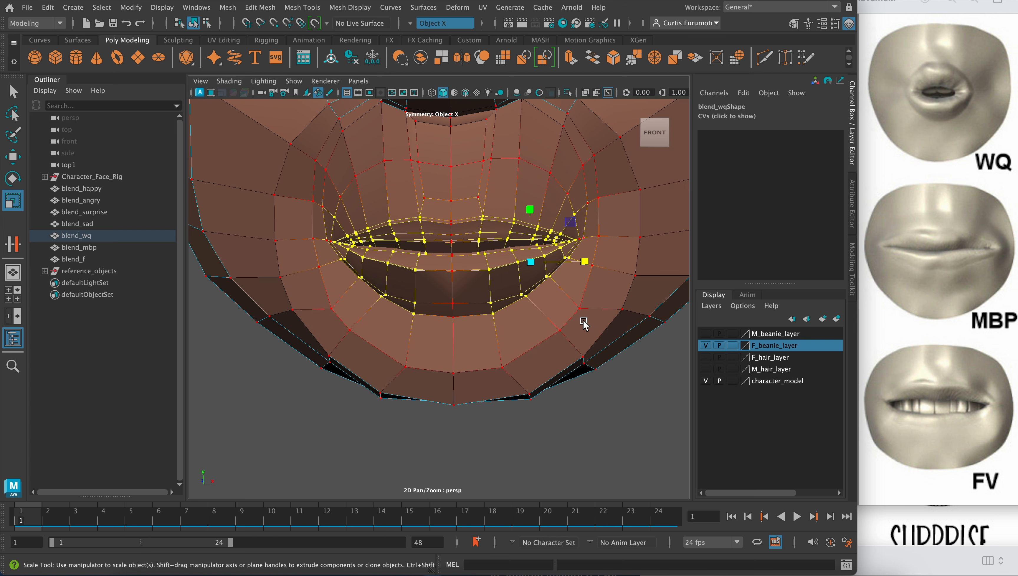
key("w")
left_click_drag(586, 261, 579, 262)
Step: Select all the lip vertices again, including the centre ones, and narrow the mouth further
left_click_drag(445, 206, 573, 323)
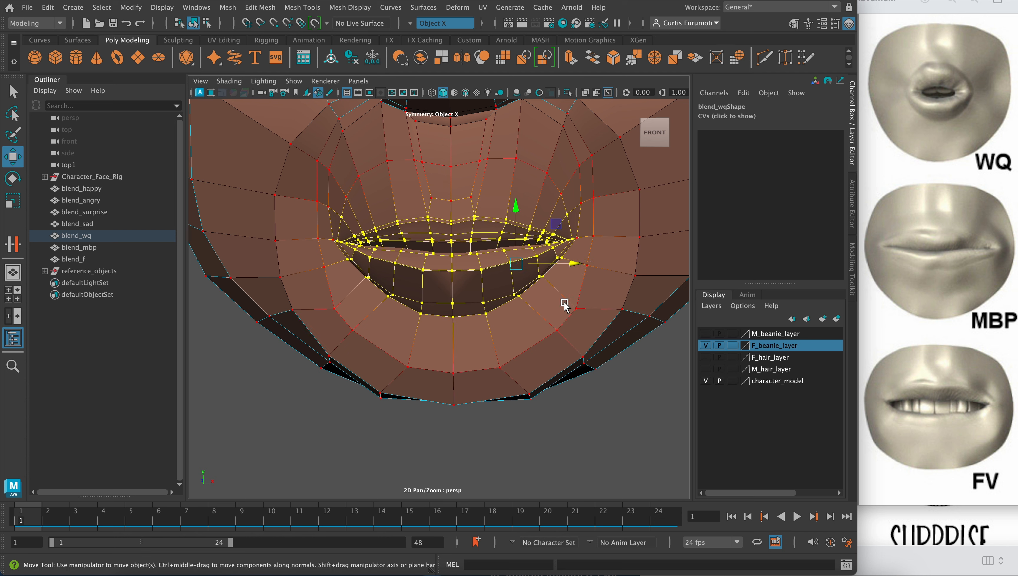
key("r")
left_click_drag(571, 267, 510, 294)
key("w")
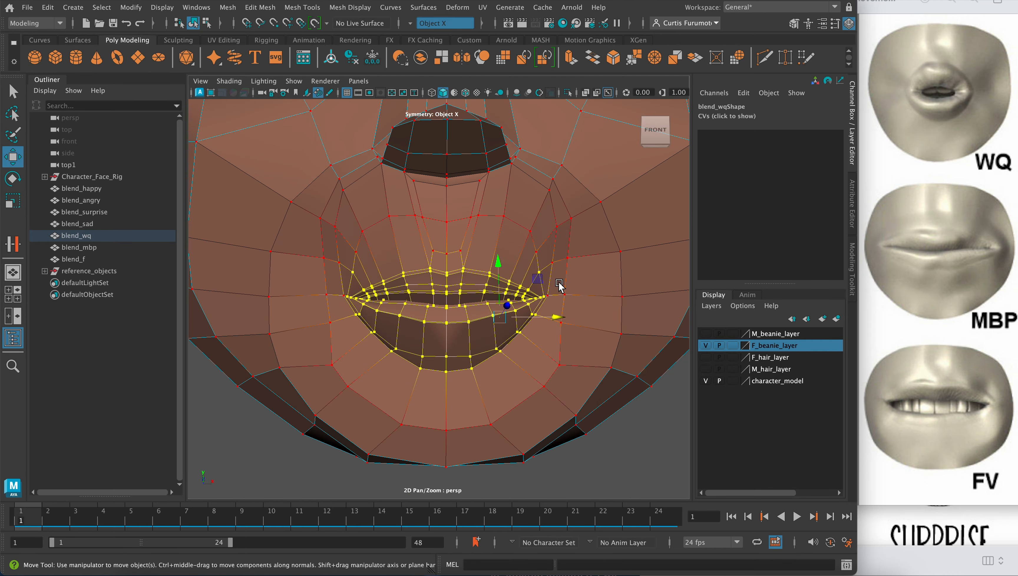
left_click_drag(585, 339, 606, 310)
key("super+z")
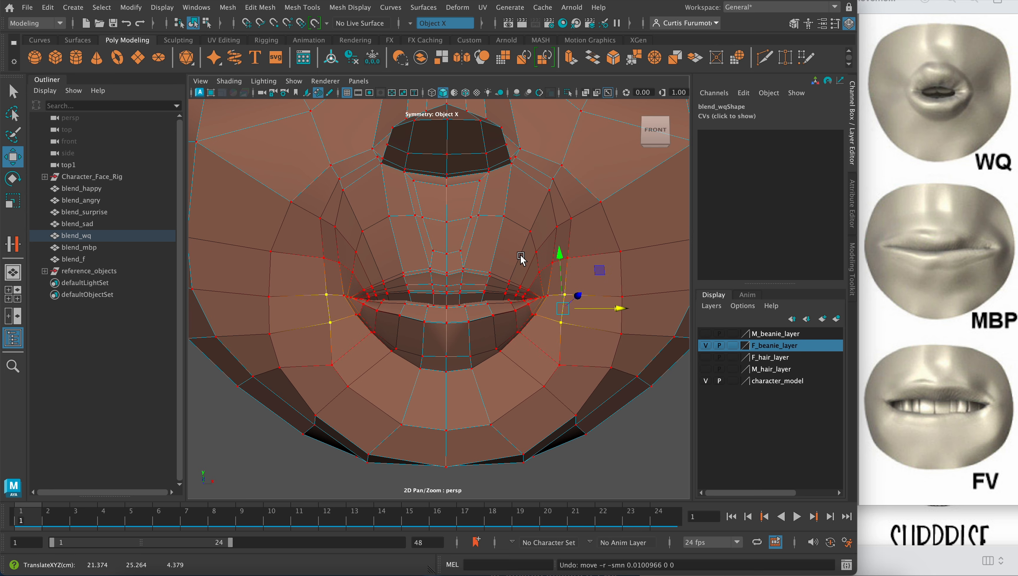
left_click_drag(521, 258, 434, 286, "alt")
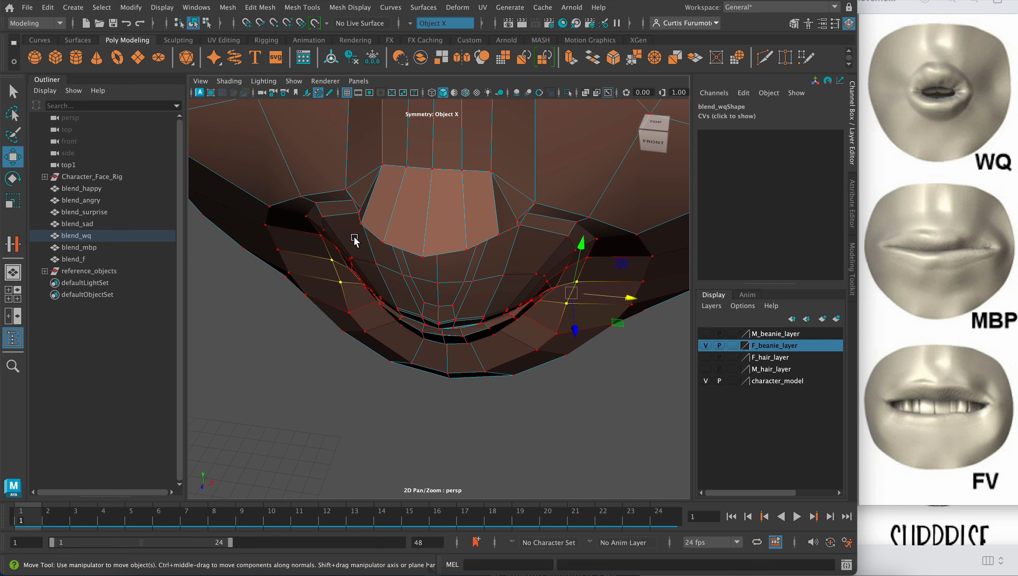
left_click_drag(498, 308, 457, 268, "alt")
middle_click_drag(446, 208, 447, 239, "alt")
mouse_move(441, 300)
left_mouse_down()
mouse_move(438, 309)
mouse_move(435, 287)
left_mouse_up()
left_click_drag(439, 199, 453, 224)
key("super+z")
Step: Select the vertices around the mouth corner and pull them inward along X on both sides
left_click_drag(415, 193, 456, 235)
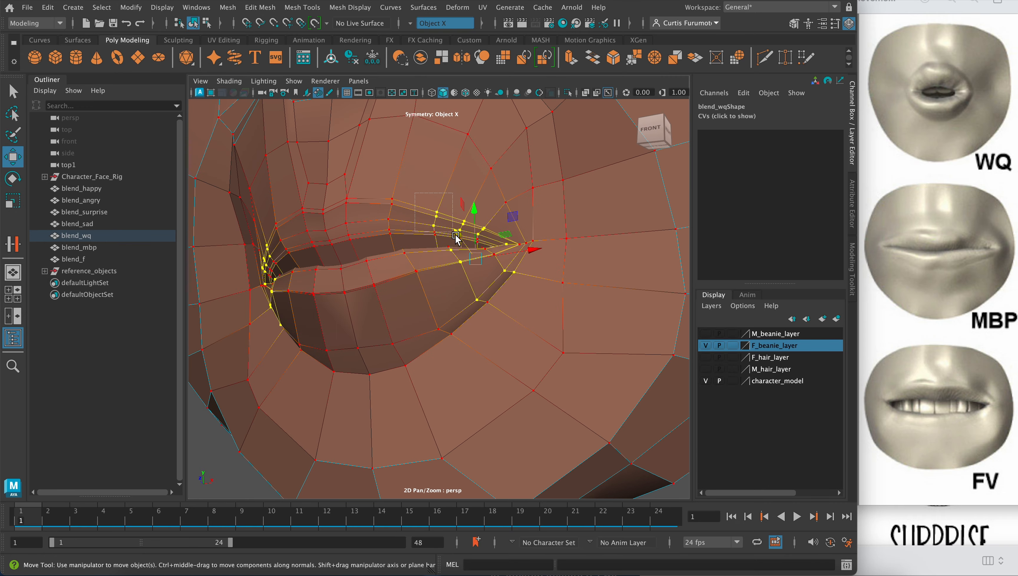
left_click_drag(519, 305, 519, 304)
left_click_drag(518, 304, 490, 295, "alt")
left_click_drag(466, 254, 481, 230)
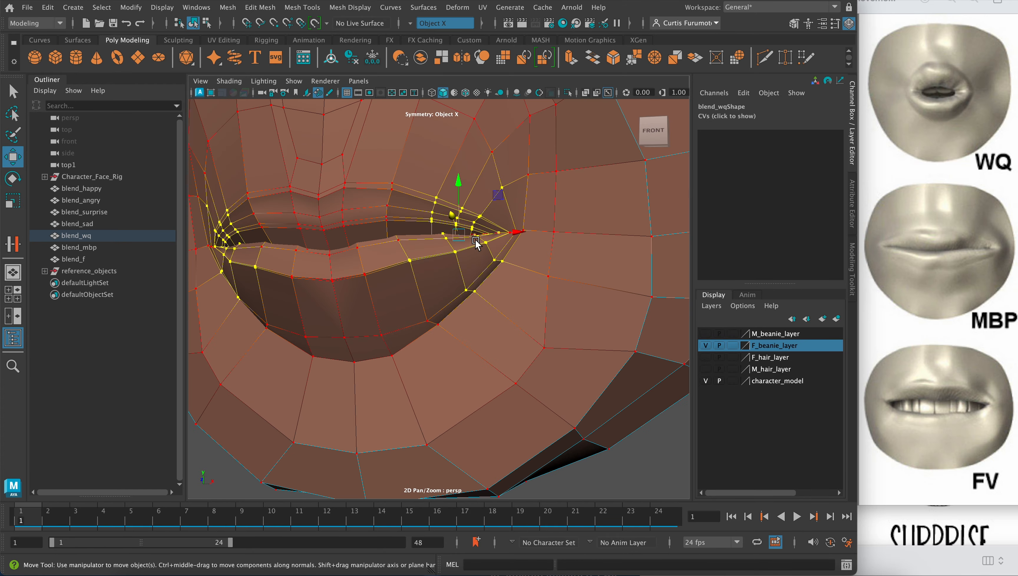
middle_click_drag(408, 226, 491, 255, "alt")
left_click_drag(491, 255, 480, 258, "alt")
middle_click_drag(479, 257, 387, 274, "alt")
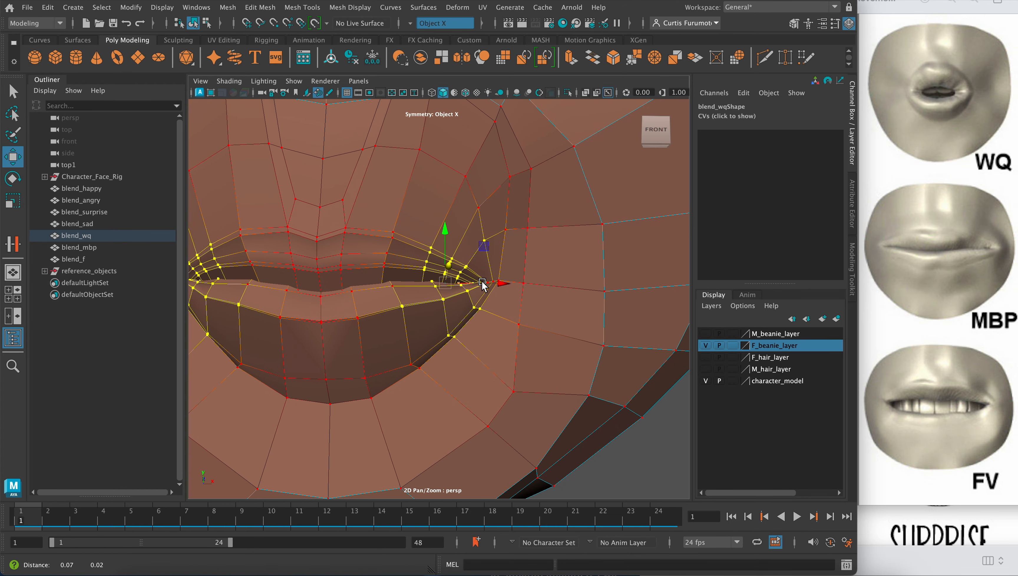
left_click_drag(505, 281, 506, 295)
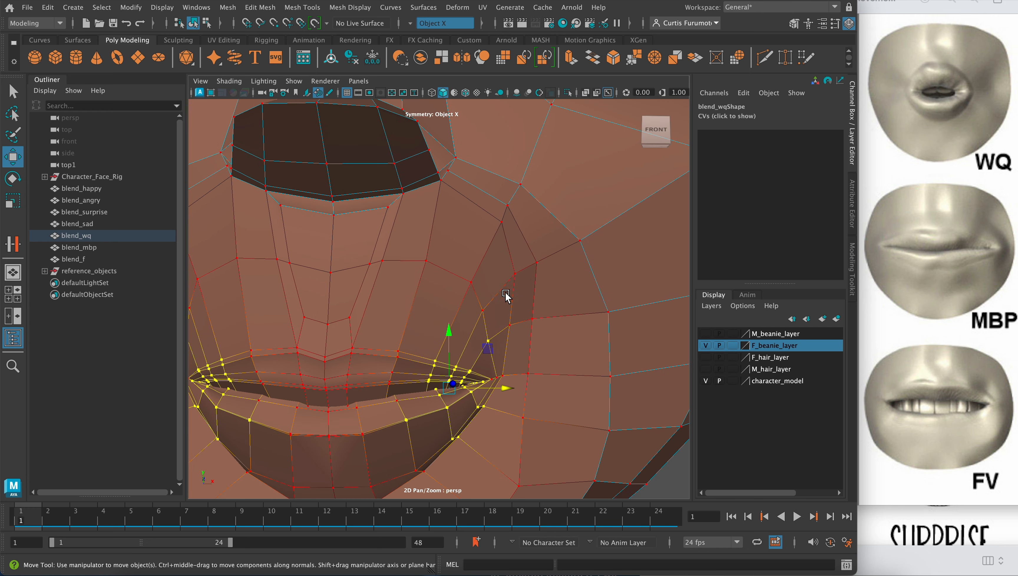
Step: Select the two face vertices diagonally below the mouth corner and move them inward along X toward the chin's centre
left_click_drag(491, 255, 543, 273)
middle_click_drag(540, 294, 507, 281, "alt")
left_click_drag(478, 312, 520, 328)
key("super+z")
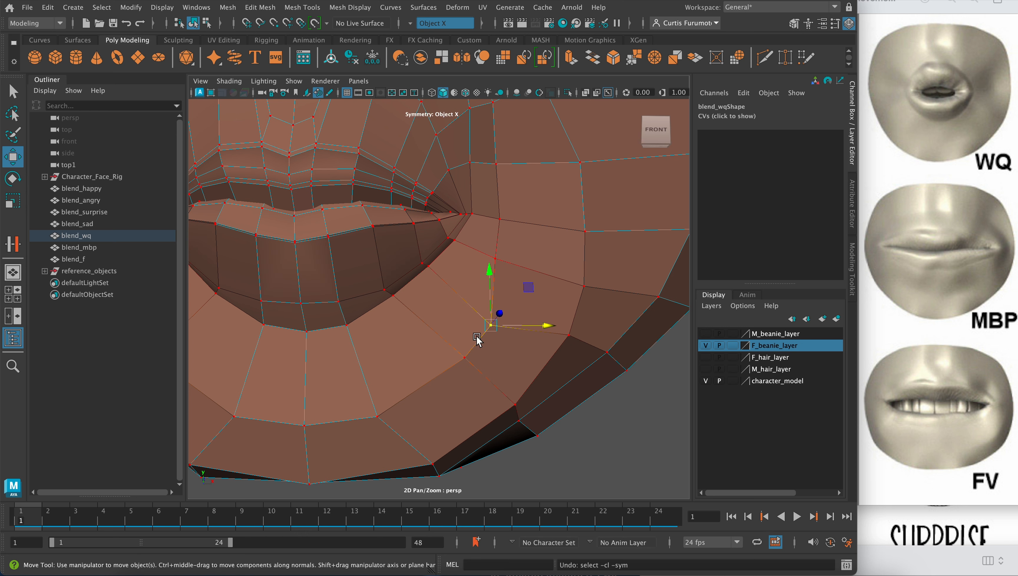
left_click_drag(453, 344, 498, 340, "shift")
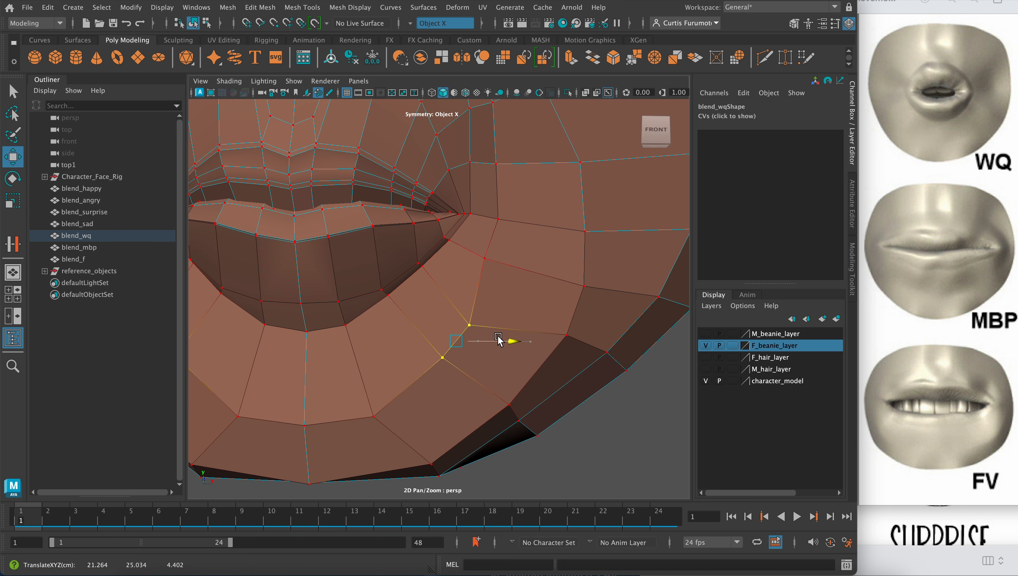
Step: Move the vertex diagonally below the mouth corner and the vertex beside the corner inward along X
left_click_drag(435, 321, 496, 324)
left_click(499, 323)
key("super+z")
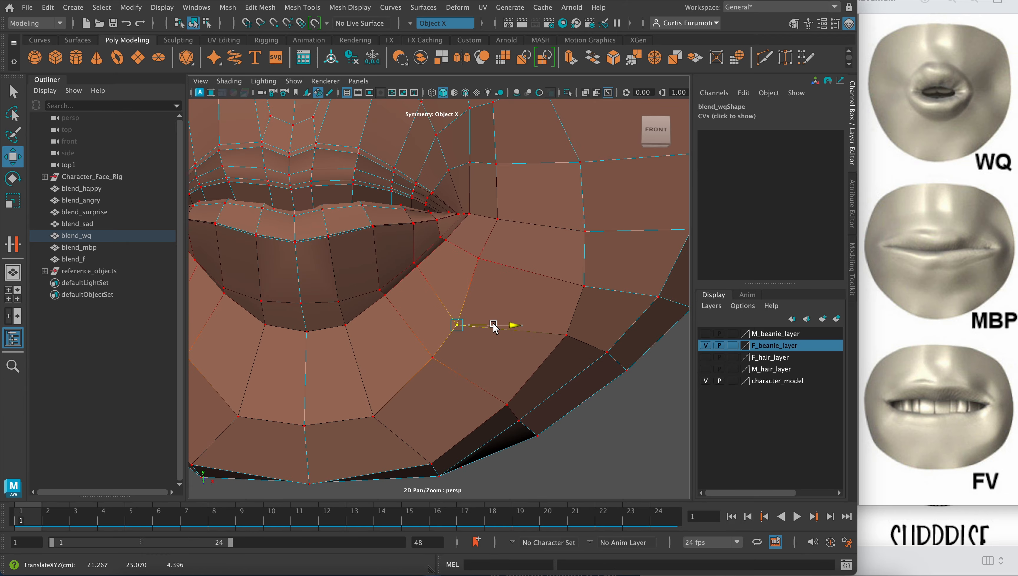
middle_click_drag(451, 256, 479, 347, "alt")
left_click_drag(508, 295, 439, 298)
Step: Pull the vertex beside the mouth corner and the cheek vertex diagonally below it forward along Z
middle_click_drag(397, 311, 507, 266, "alt")
right_click_drag(508, 266, 438, 302, "alt")
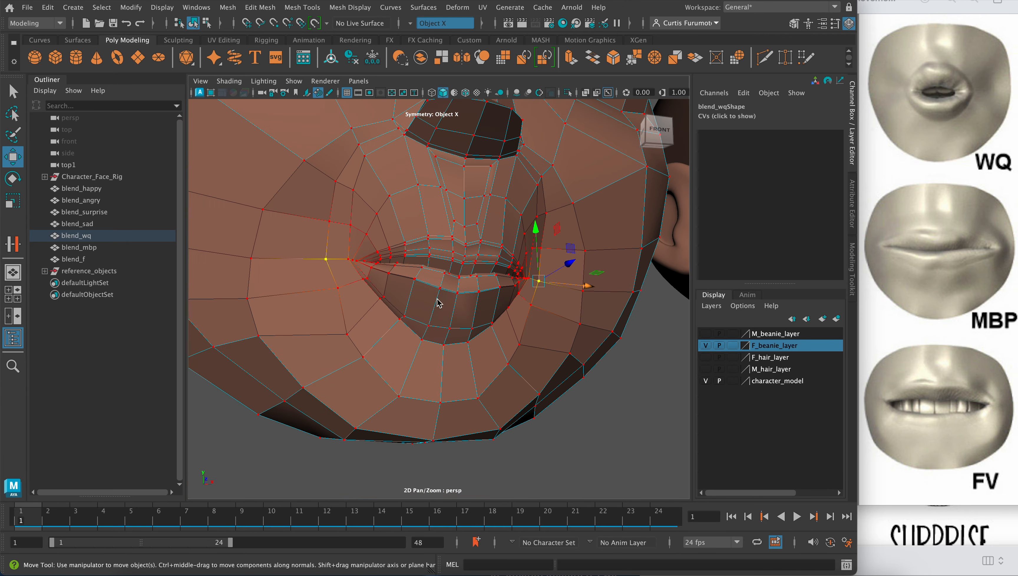
left_click_drag(439, 302, 388, 298, "alt")
left_click_drag(507, 274, 426, 278, "alt")
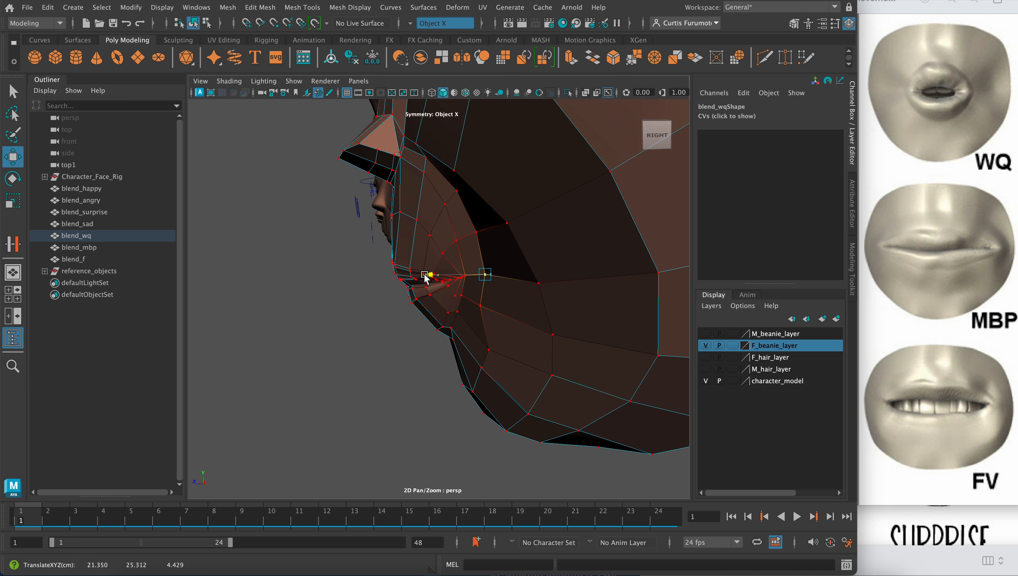
left_click(472, 303)
left_click_drag(513, 365, 513, 365)
left_click_drag(456, 350, 445, 351)
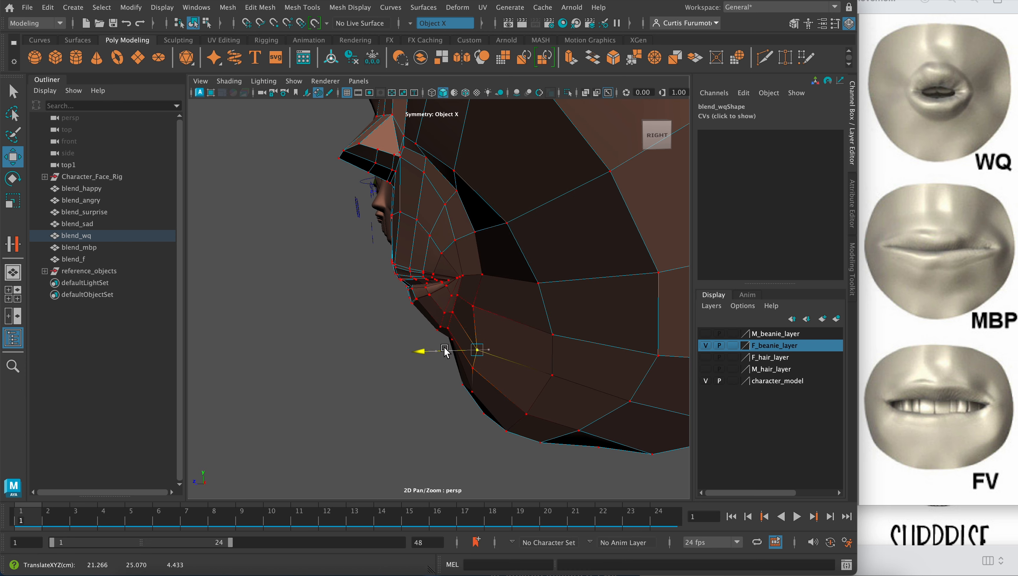
Step: Return blend_wq to object mode and check the narrowed mouth from the front
left_click_drag(463, 313, 502, 275, "alt")
key("F8")
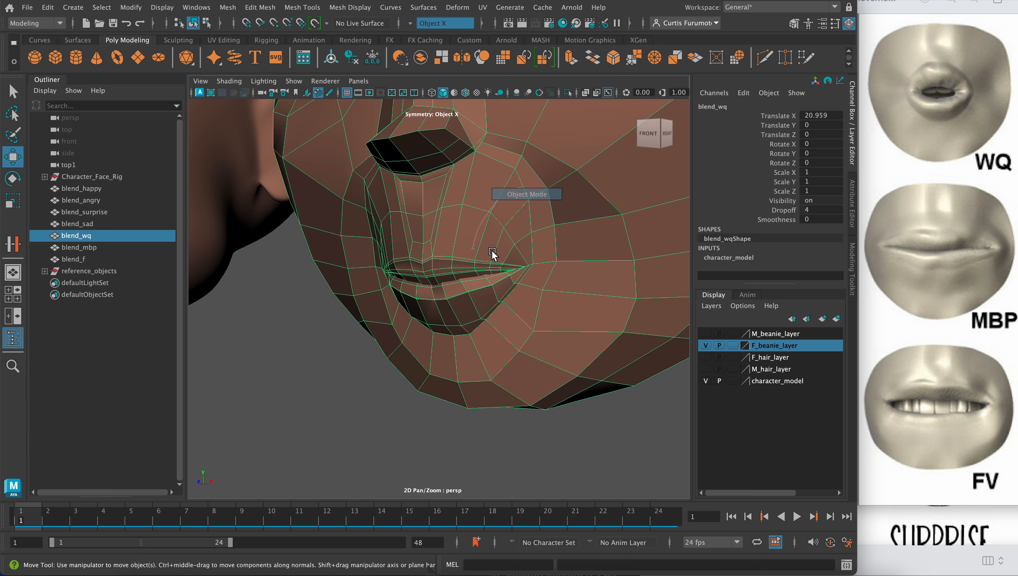
right_click_drag(535, 182, 535, 182)
left_click_drag(464, 237, 475, 276, "alt")
scroll(477, 257, "down", 6)
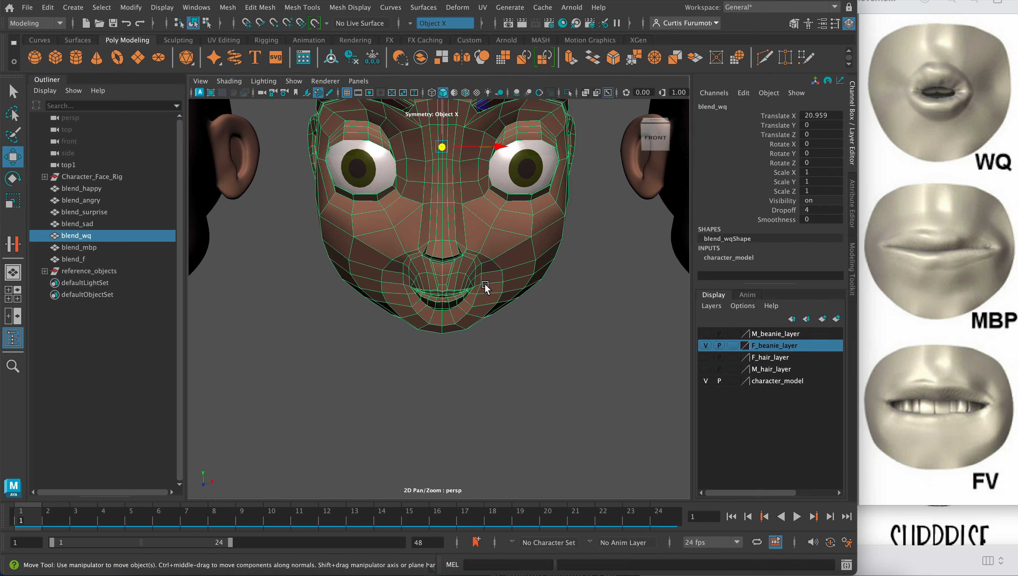
scroll(485, 278, "up", 2)
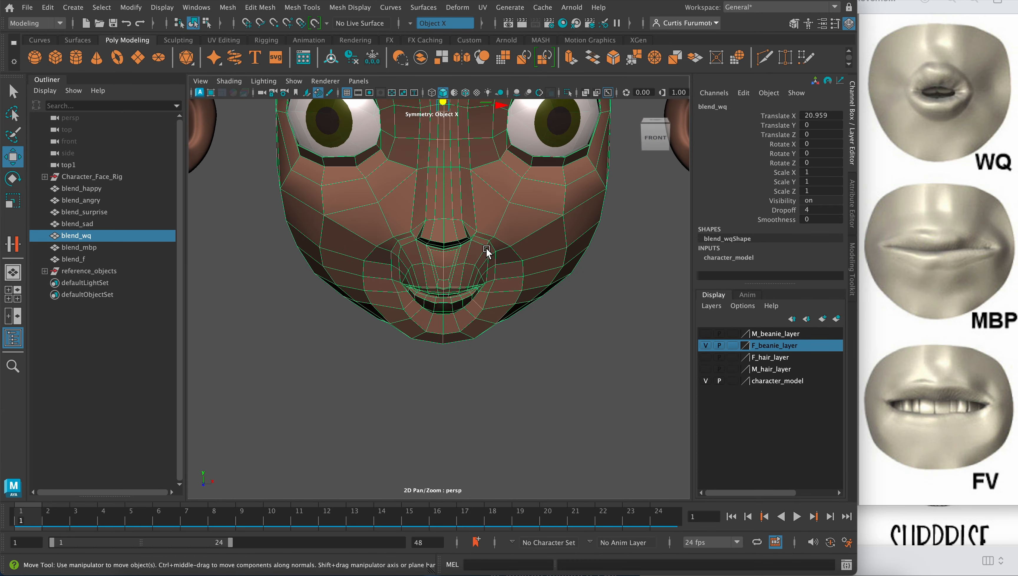
scroll(473, 222, "down", 4)
Step: Check the mouth shape with smooth mesh preview, and return to the unsmoothed display
right_click(471, 218)
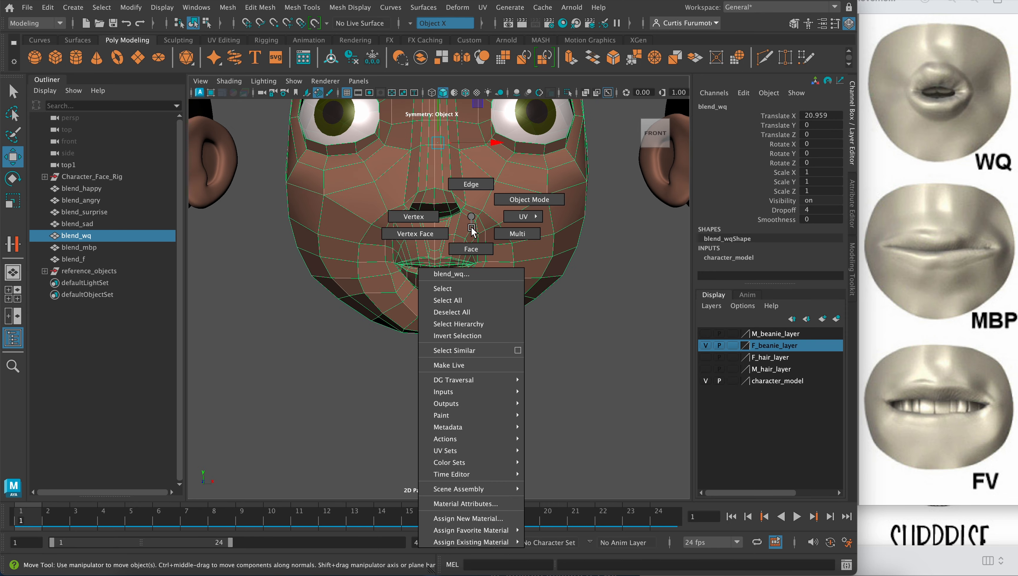
right_click_drag(471, 228, 520, 200)
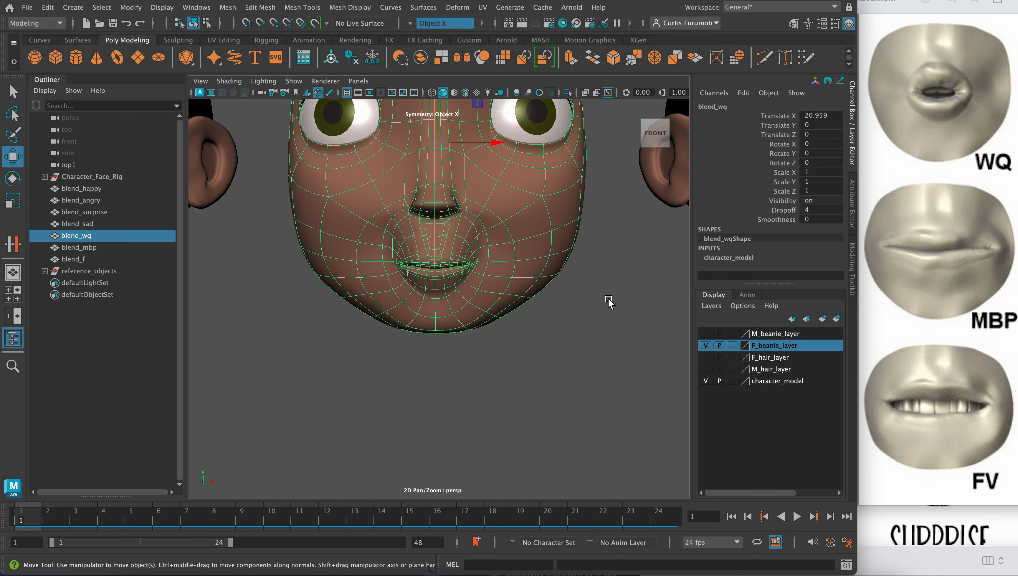
left_click(605, 300)
mouse_move(532, 302)
left_mouse_down("alt")
mouse_move(473, 300)
mouse_move(518, 298)
left_mouse_up("alt")
left_click(485, 265)
middle_click_drag(488, 267, 495, 306, "alt")
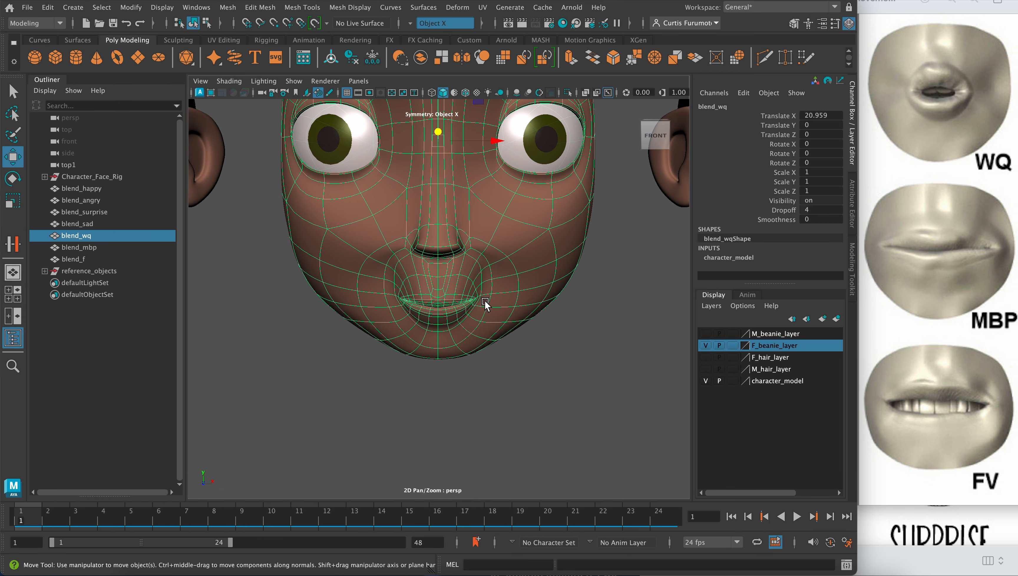
key("1")
left_click_drag(477, 297, 471, 284, "alt")
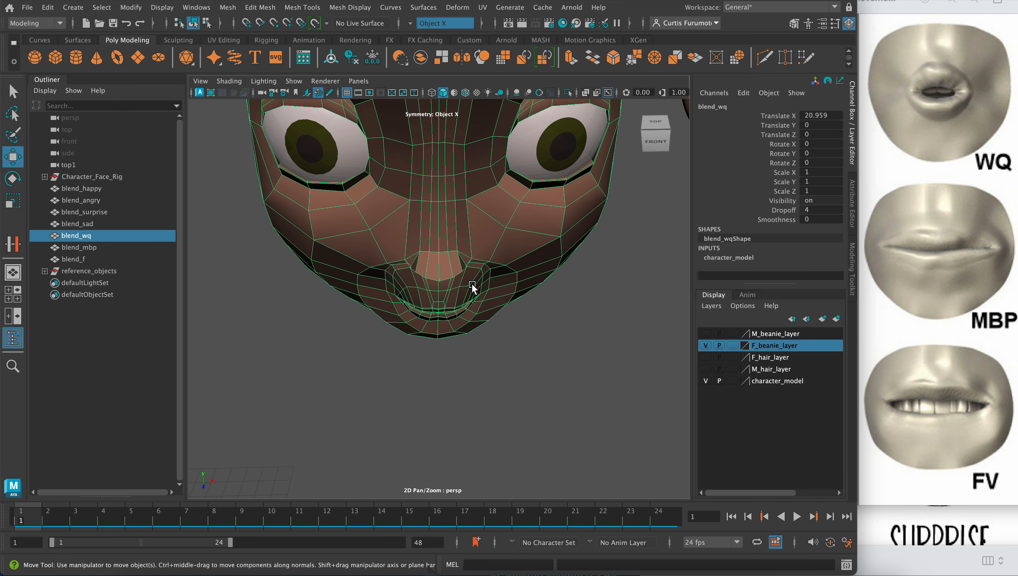
Step: Switch blend_wq back to vertex editing and try moving the vertex diagonally below the mouth corner along Z
key("1")
right_click_drag(483, 291, 423, 218)
left_click_drag(448, 257, 450, 268, "alt")
right_click_drag(450, 268, 523, 292, "alt")
middle_click_drag(524, 291, 452, 297, "alt")
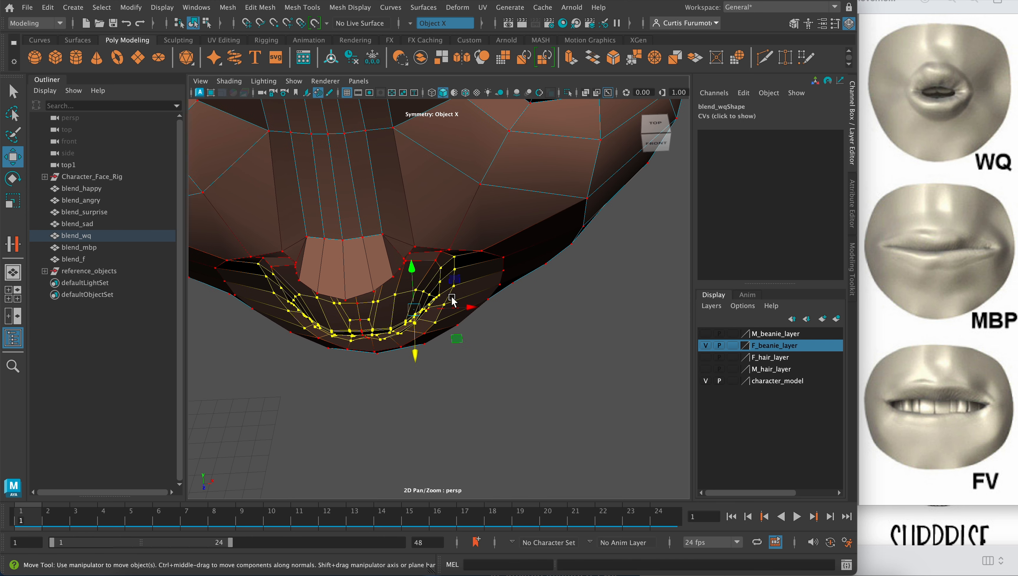
key("q")
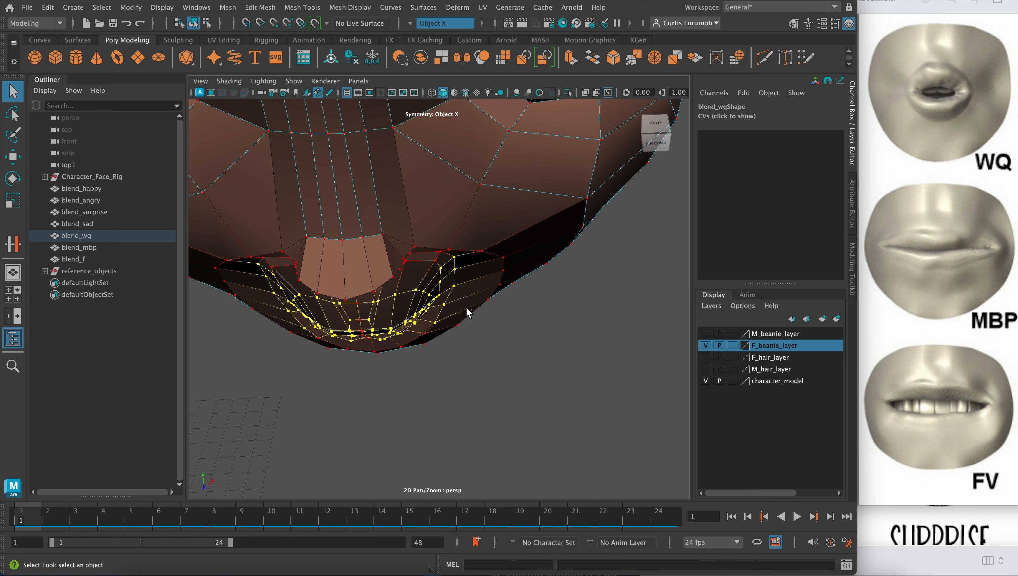
mouse_move(466, 308)
left_mouse_down()
mouse_move(437, 266)
mouse_move(482, 323)
mouse_move(462, 303)
mouse_move(454, 335)
mouse_move(455, 299)
mouse_move(425, 279)
mouse_move(456, 332)
mouse_move(455, 307)
left_mouse_up()
left_click(455, 300)
key("w")
left_click(442, 324)
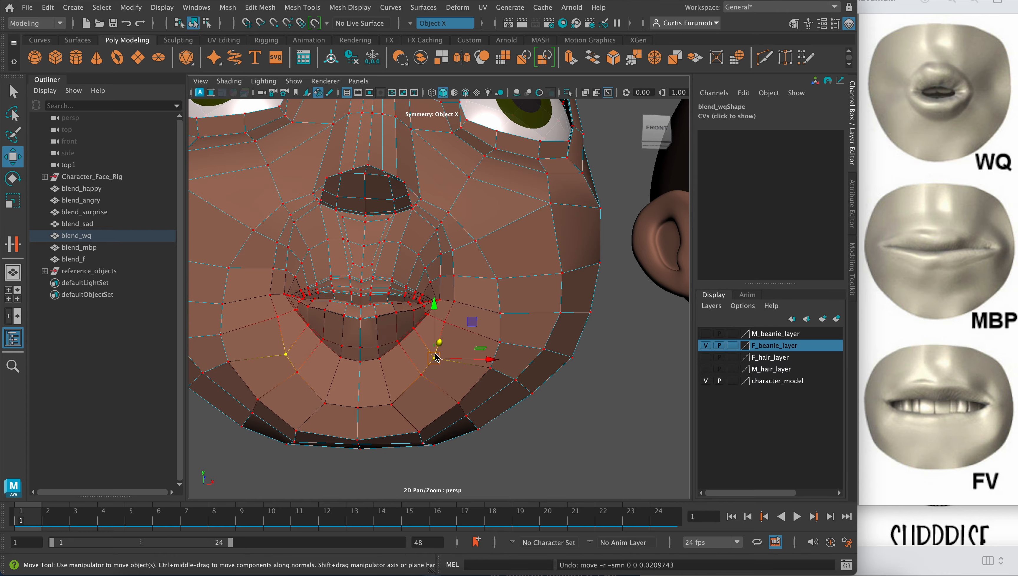
Step: Move the three cheek vertices beside the mouth inward along X and forward along Z
left_click_drag(439, 343, 511, 384, "alt")
left_click_drag(538, 332, 531, 332)
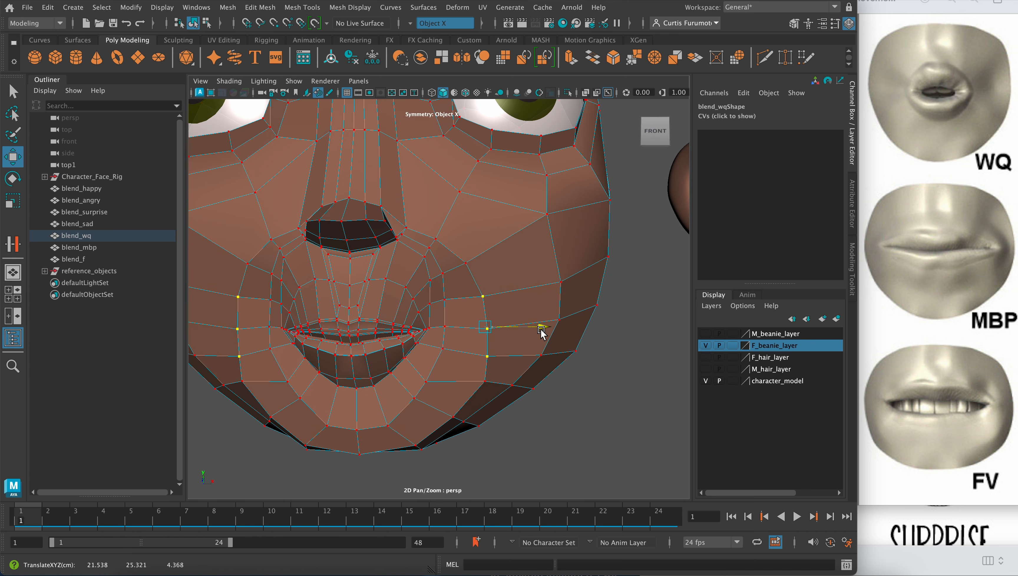
left_click_drag(465, 366, 460, 327)
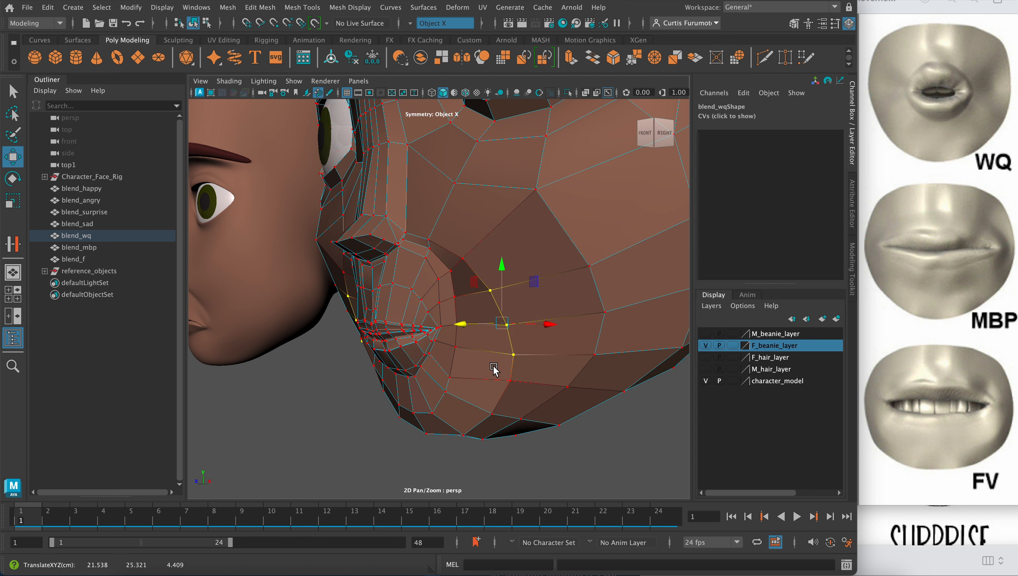
Step: Select the lower cheek and chin-side vertices below the mouth corner and pull them forward along Z
left_click_drag(494, 366, 528, 399)
left_click_drag(469, 385, 440, 424)
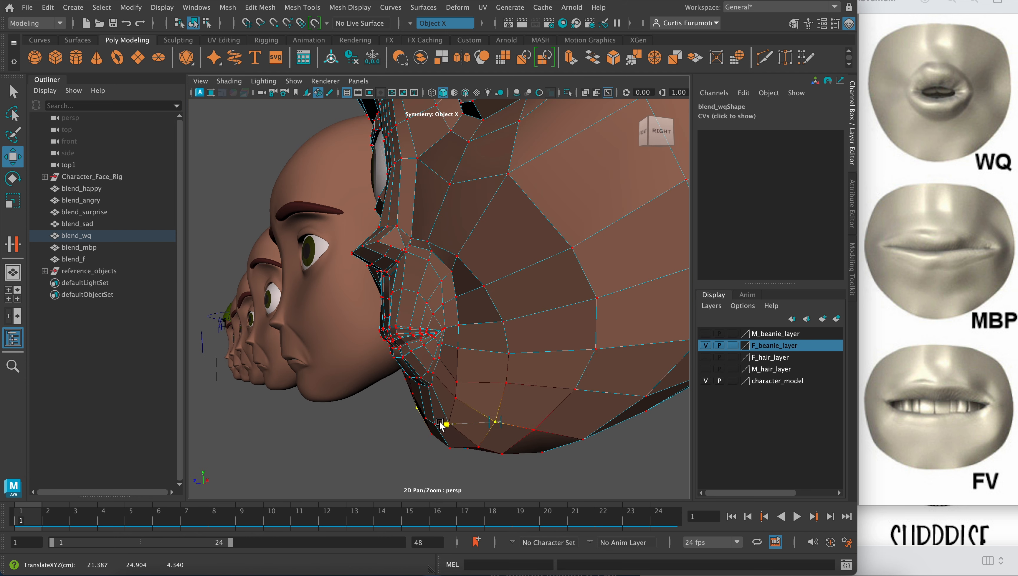
left_click(455, 398)
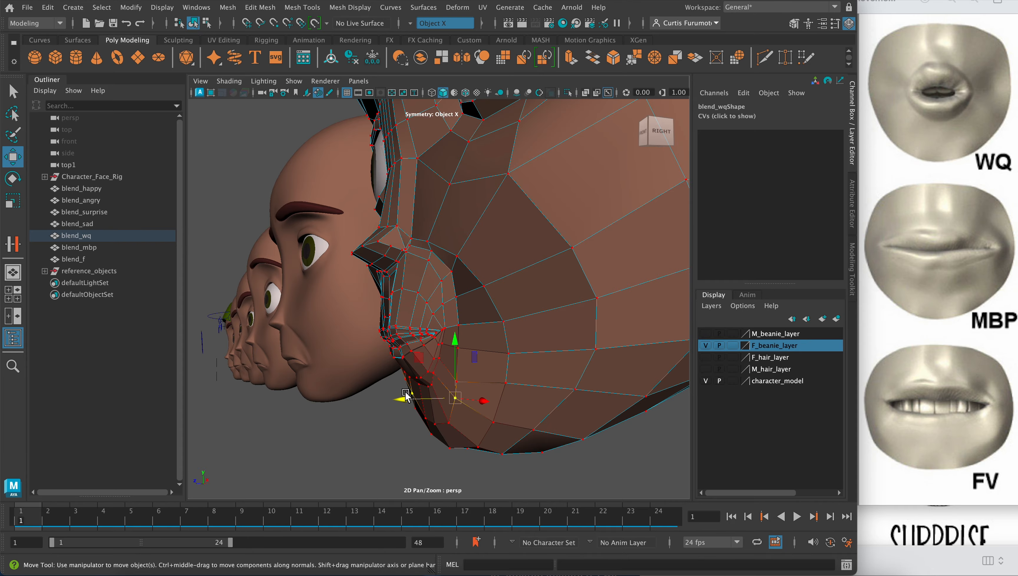
left_click(405, 397)
left_click_drag(406, 396, 481, 342, "alt")
scroll(451, 349, "up", 5)
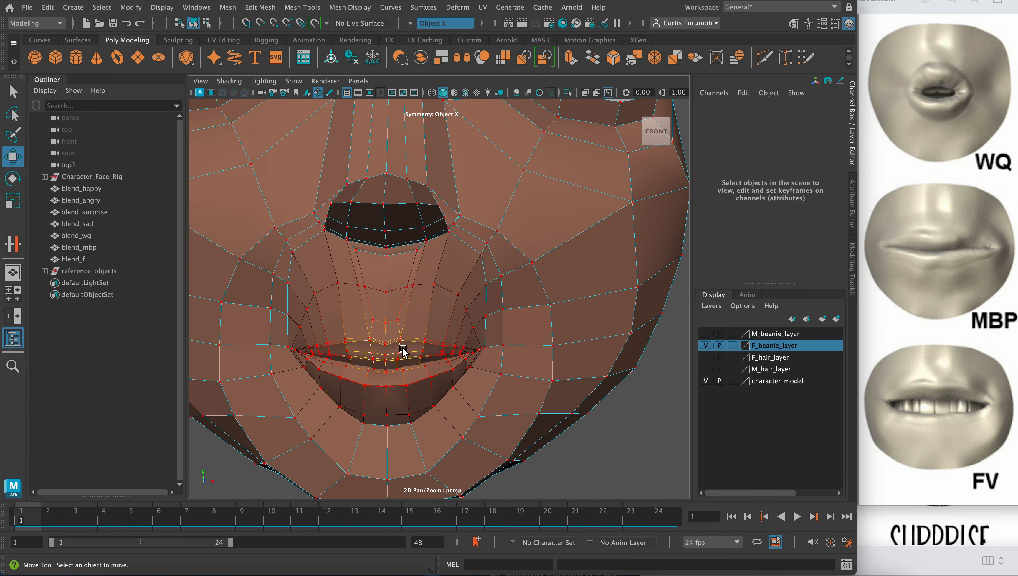
right_click_drag(403, 216, 402, 261)
middle_click_drag(394, 364, 434, 347, "alt")
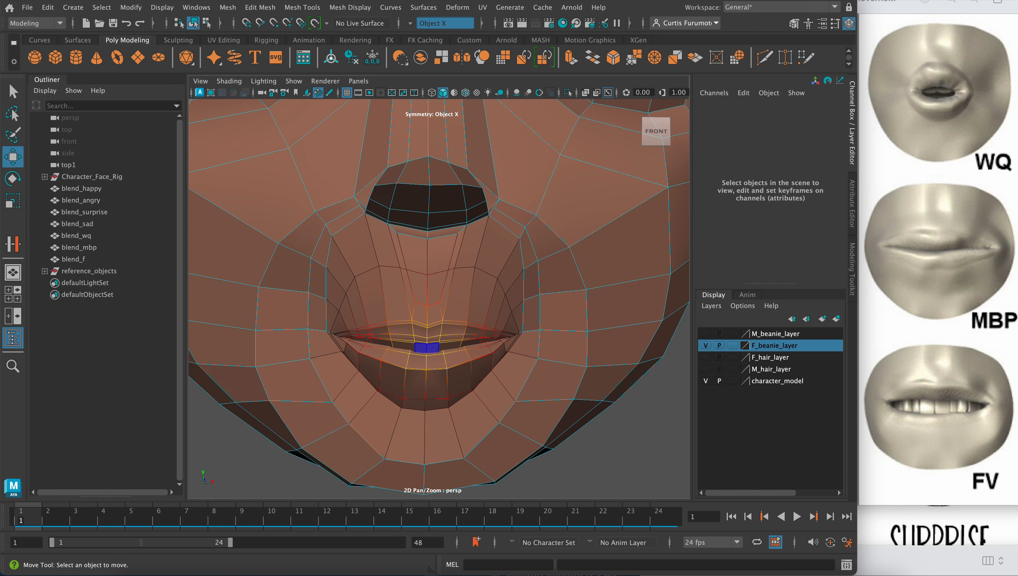
left_click(426, 346)
key("q")
scroll(453, 351, "up", 4)
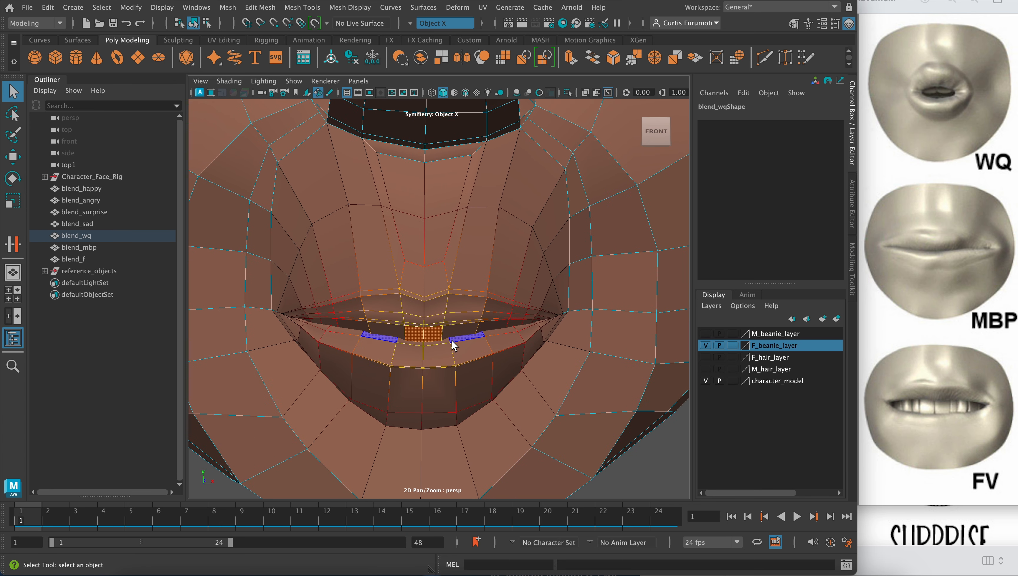
right_click(459, 331)
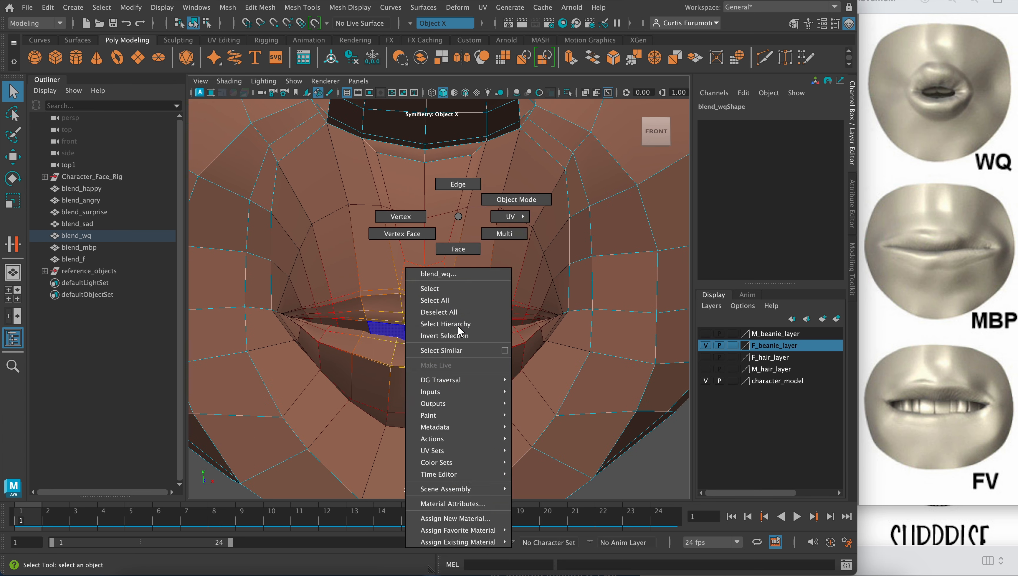
left_click(389, 217)
Step: Turn on X-Ray shading to examine the lip vertices around the teeth, and turn it off again
left_click(230, 81)
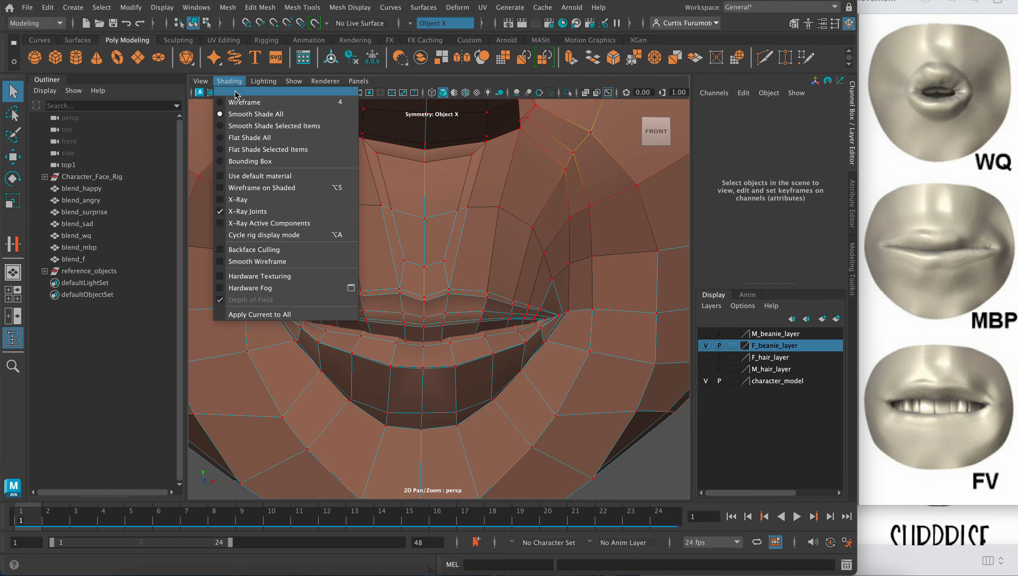
left_click(266, 199)
mouse_move(387, 256)
left_mouse_down("alt")
mouse_move(337, 257)
mouse_move(341, 243)
mouse_move(371, 262)
mouse_move(369, 254)
left_mouse_up("alt")
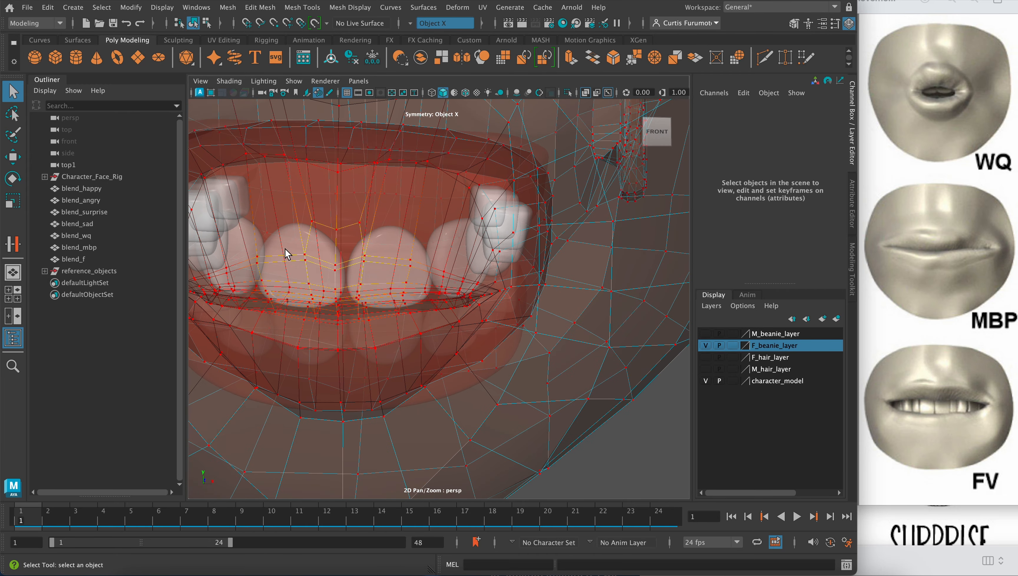
left_click_drag(285, 249, 344, 256, "alt")
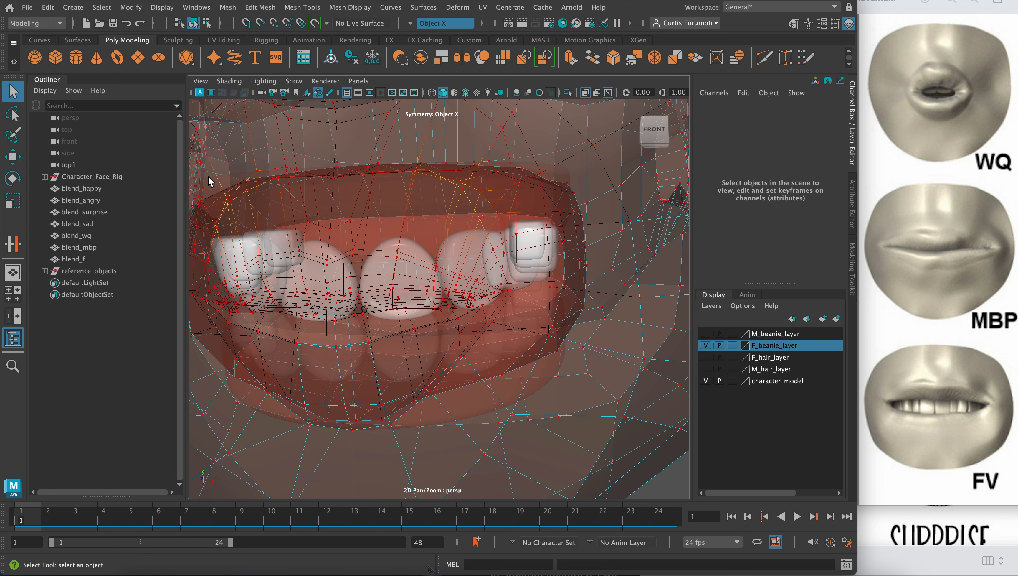
left_click(229, 81)
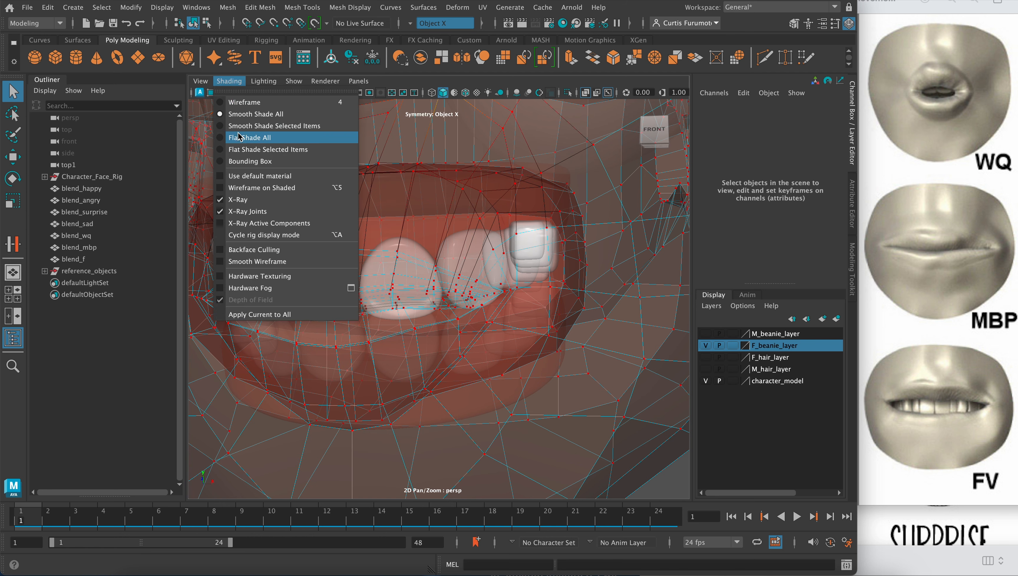
left_click(249, 201)
Step: Select the central columns of upper-lip vertices, including the middle column and the inner lip edge
mouse_move(280, 221)
left_mouse_down("alt")
mouse_move(329, 243)
mouse_move(371, 287)
left_mouse_up("alt")
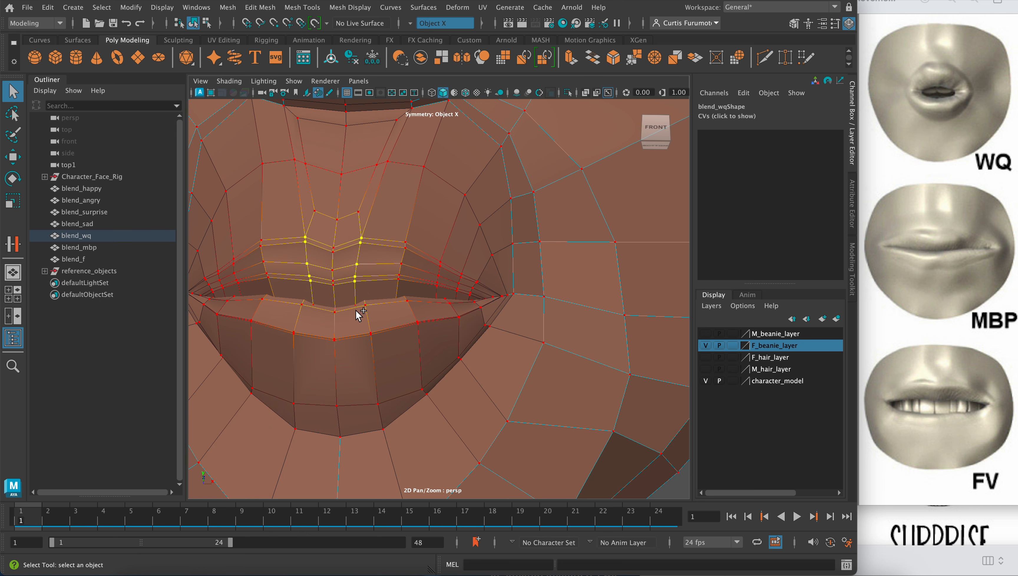
key("w")
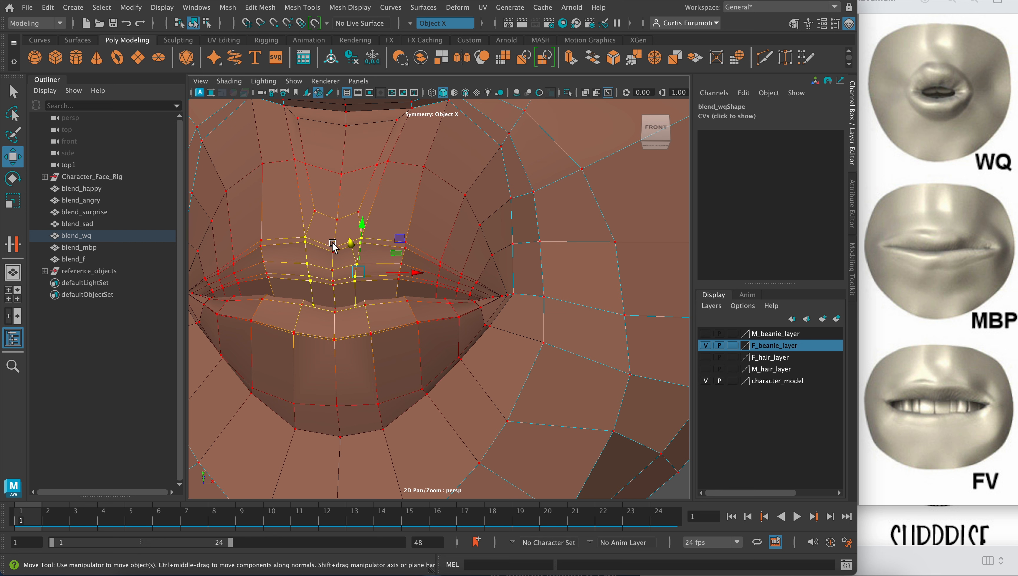
left_click(332, 243)
key("ctrl+z")
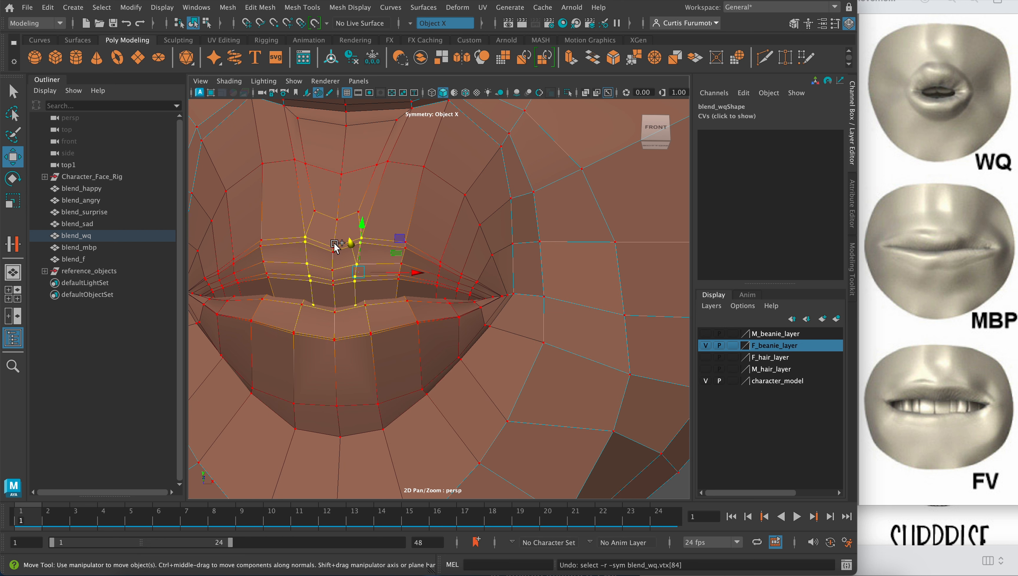
key("q")
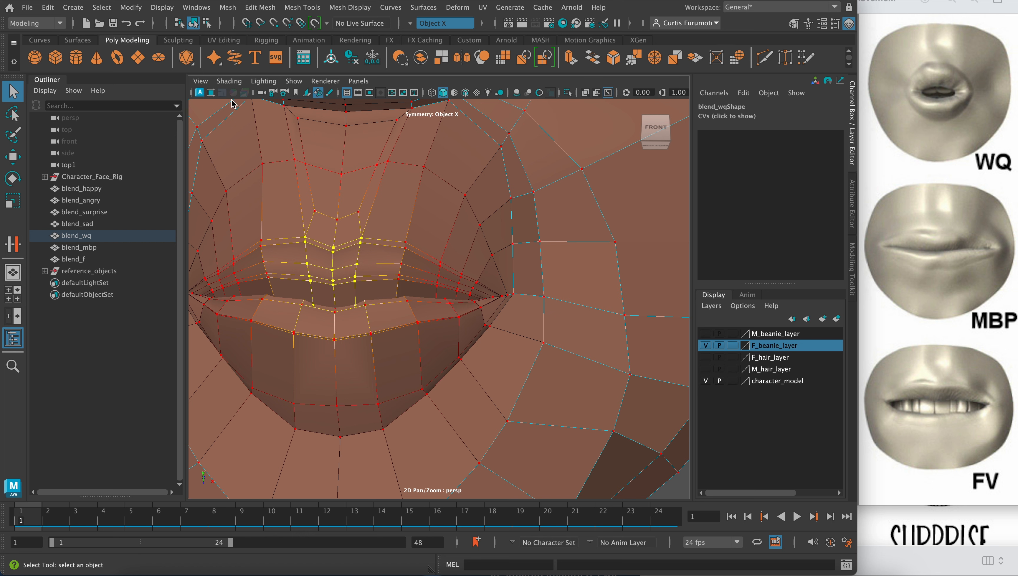
Step: Check the selected central upper-lip vertices in X-Ray shading from several angles, and restore normal shading
left_click(228, 81)
left_click(244, 199)
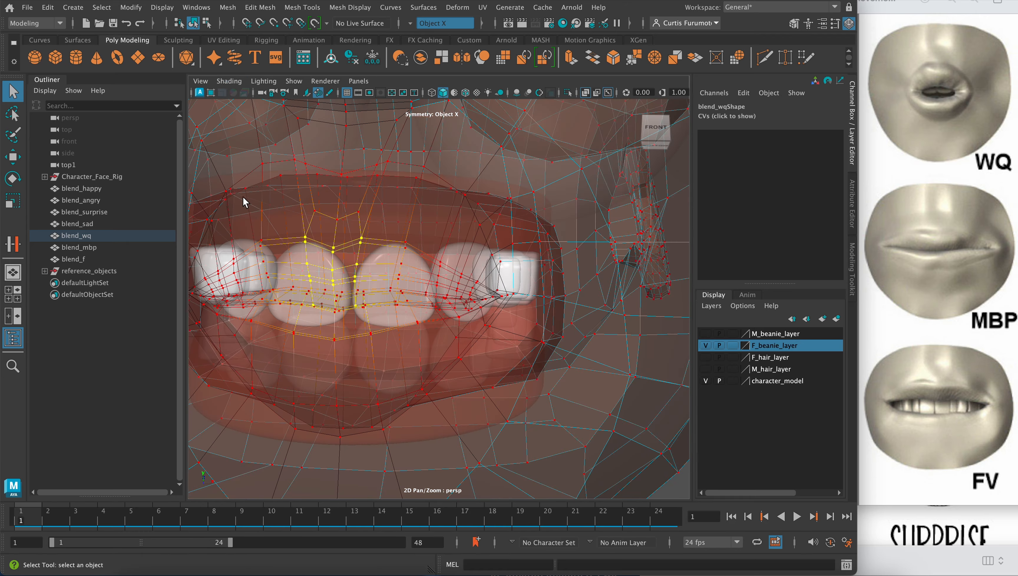
left_click_drag(342, 289, 381, 302, "alt")
scroll(339, 300, "up", 5)
scroll(391, 303, "up", 5)
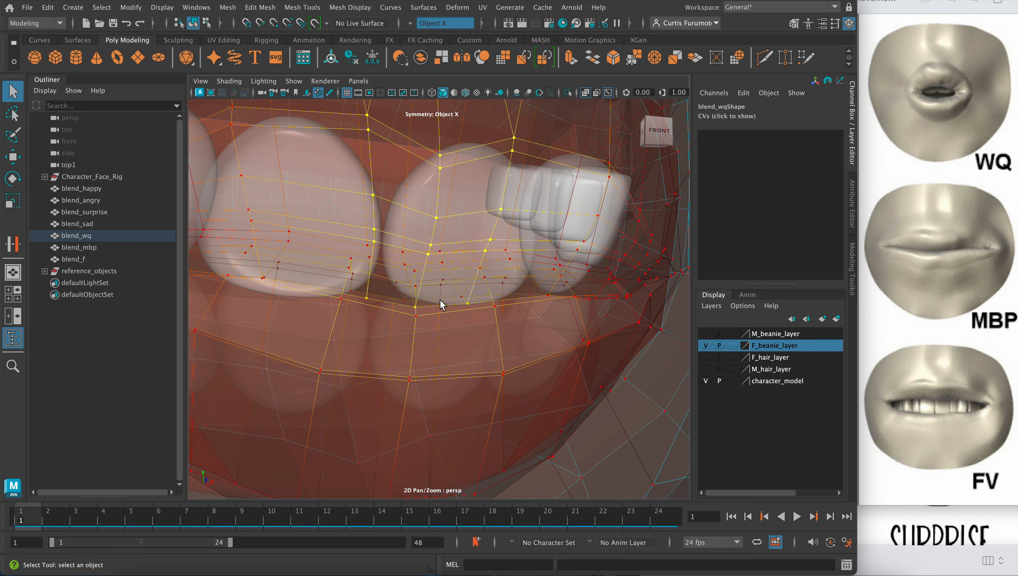
scroll(440, 299, "down", 8)
mouse_move(441, 299)
left_mouse_down("alt")
mouse_move(403, 306)
mouse_move(422, 301)
mouse_move(384, 295)
mouse_move(449, 296)
mouse_move(429, 293)
left_mouse_up("alt")
scroll(402, 302, "up", 5)
left_click(228, 81)
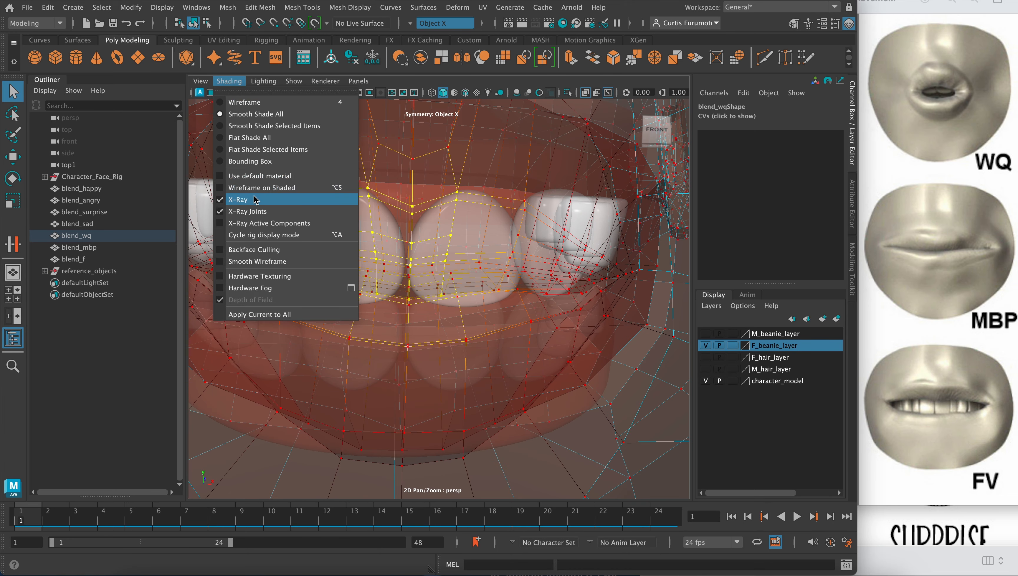
left_click(267, 199)
Step: Turn off soft selection and move the selected central upper-lip vertices upward along Y to open the lips
scroll(396, 272, "down", 5)
left_click_drag(396, 271, 422, 239, "alt")
key("b")
key("w")
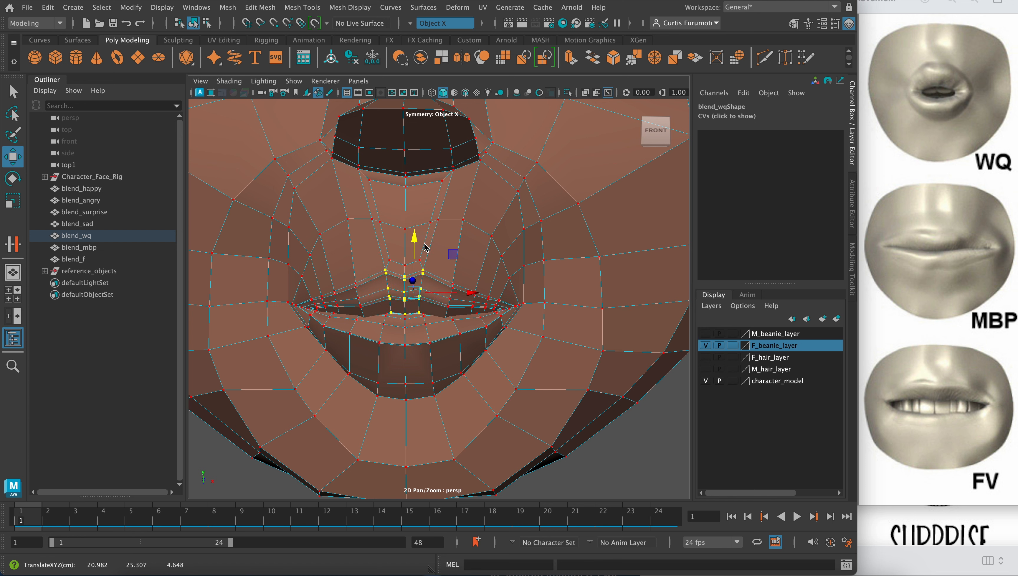
left_click_drag(405, 298, 390, 291, "alt")
scroll(395, 292, "up", 5)
left_click_drag(402, 230, 401, 217)
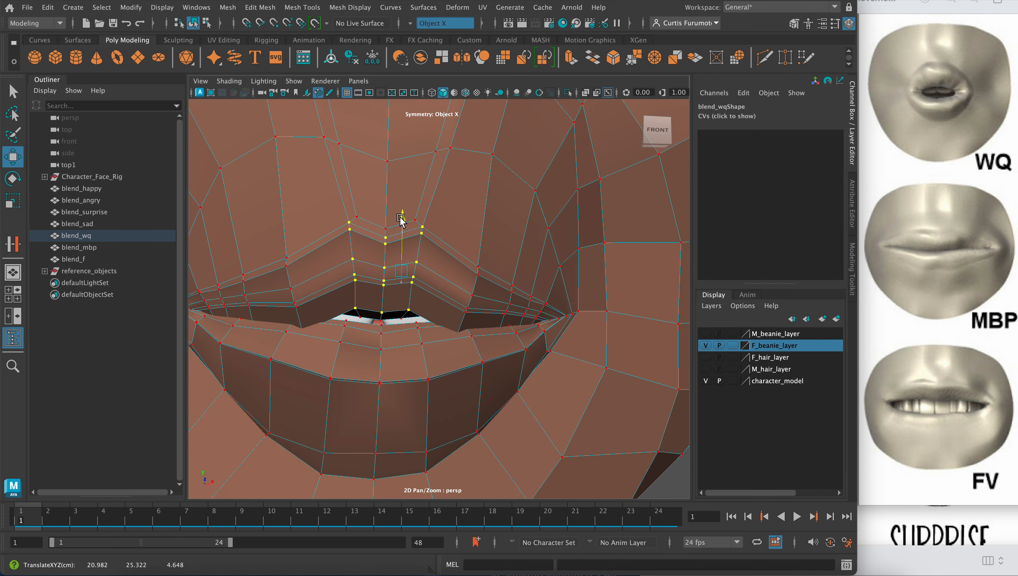
Step: Select the inner-edge vertices of the central upper lip and raise them slightly along Y
left_click_drag(407, 259, 400, 252, "alt")
key("q")
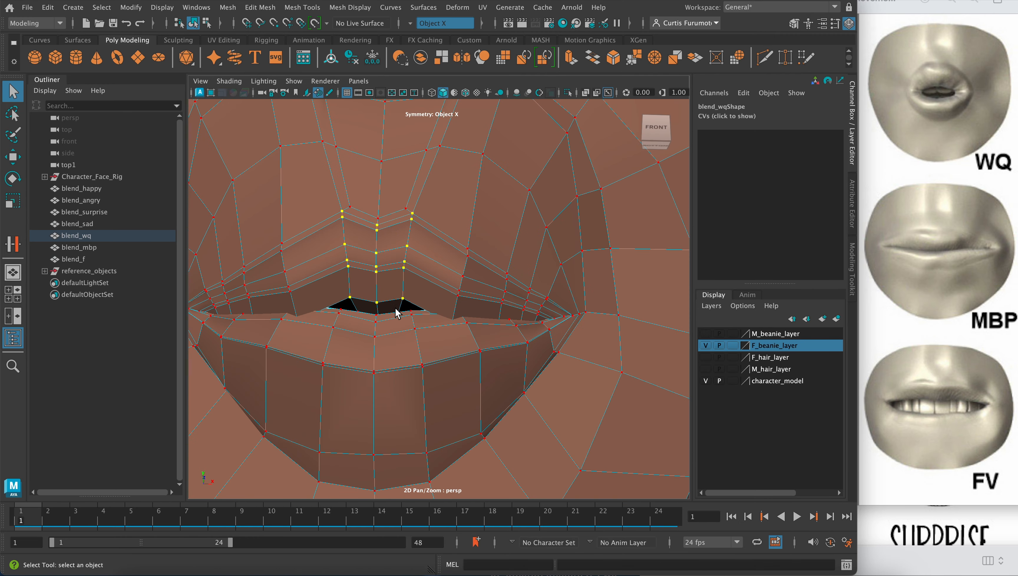
left_click_drag(396, 310, 406, 314, "alt")
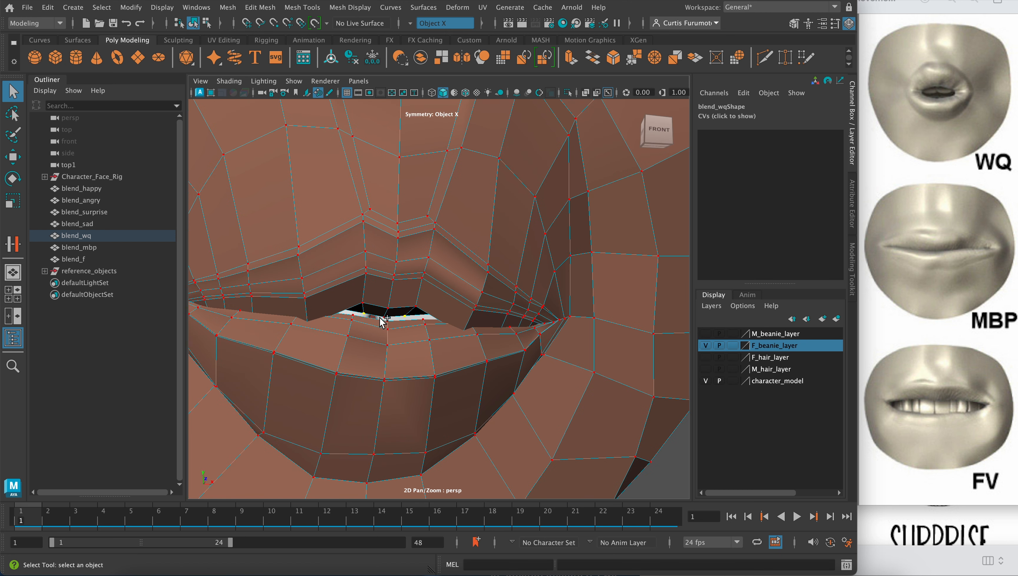
key("w")
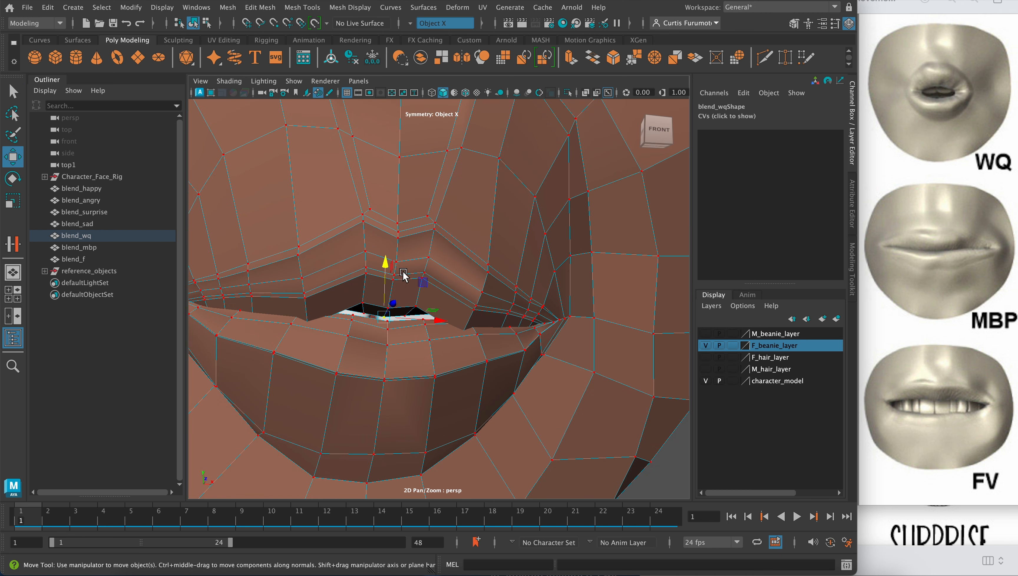
left_click_drag(385, 302, 386, 251)
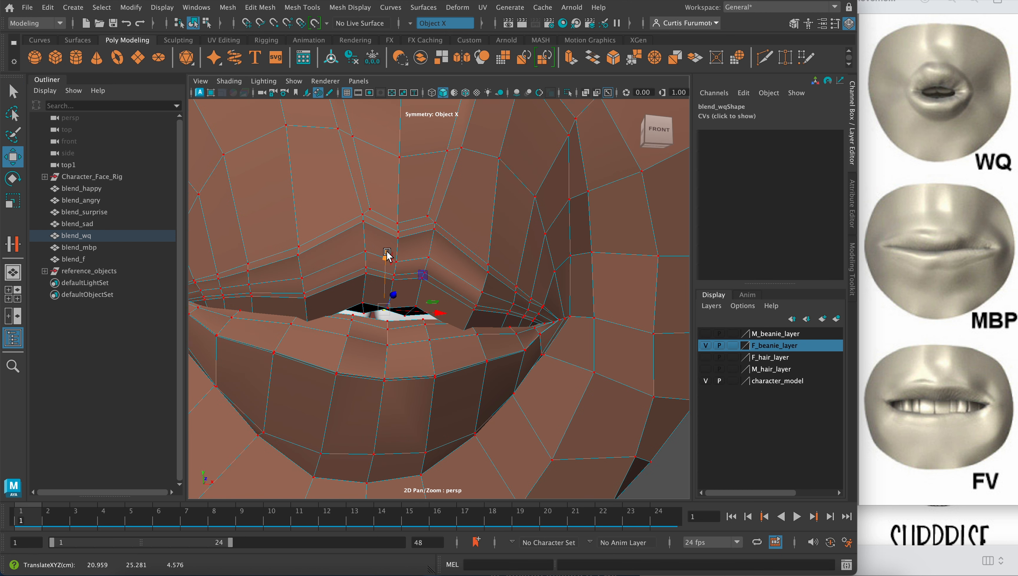
key("ctrl+z")
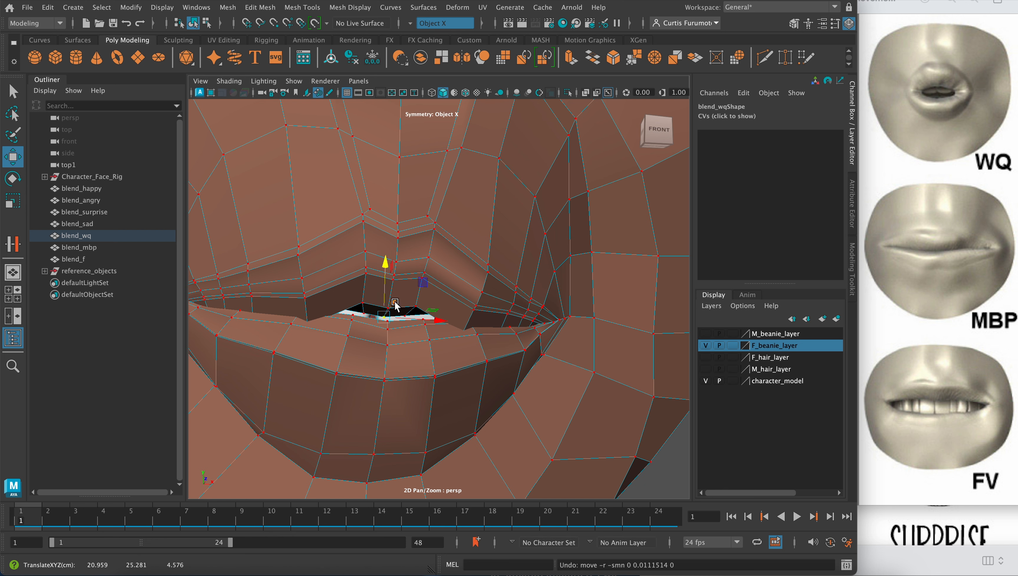
key("q")
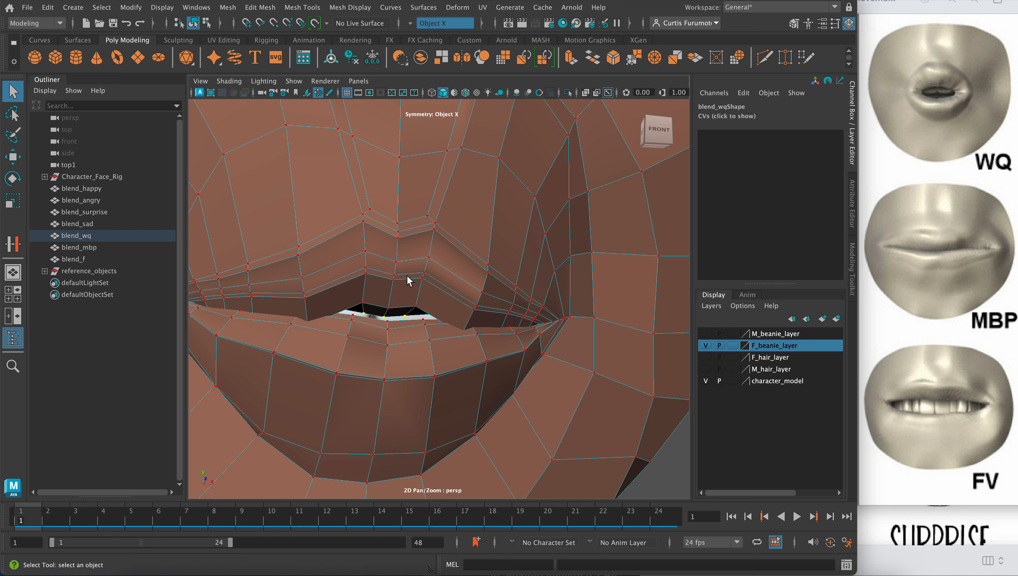
key("w")
left_click_drag(393, 261, 398, 237)
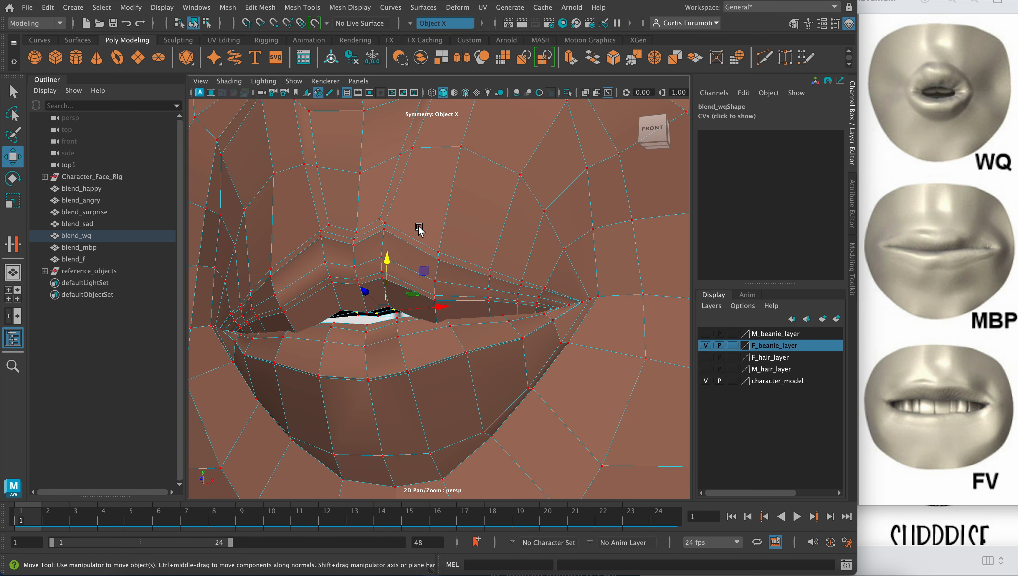
Step: Select the upper-lip vertex columns flanking the centre, using X-Ray shading to include their hidden inner vertices, and move them up along Y
key("q")
left_click(437, 252)
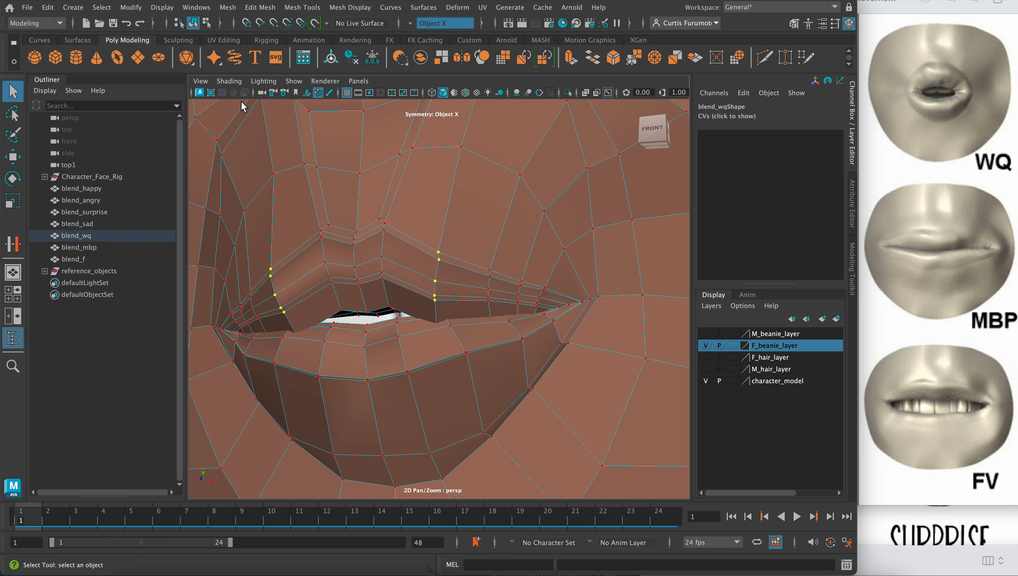
left_click(229, 81)
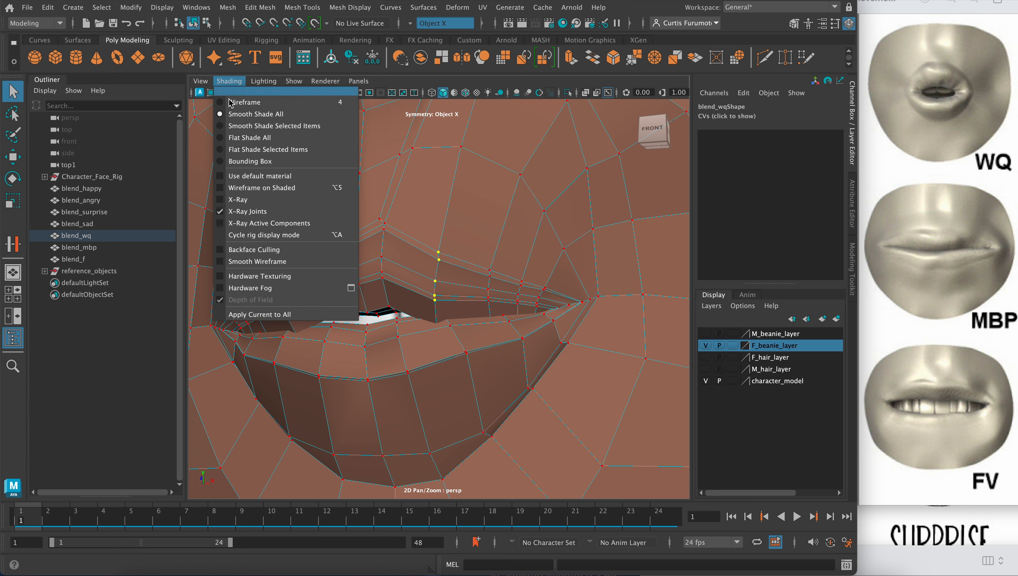
left_click(248, 199)
scroll(410, 292, "up", 3)
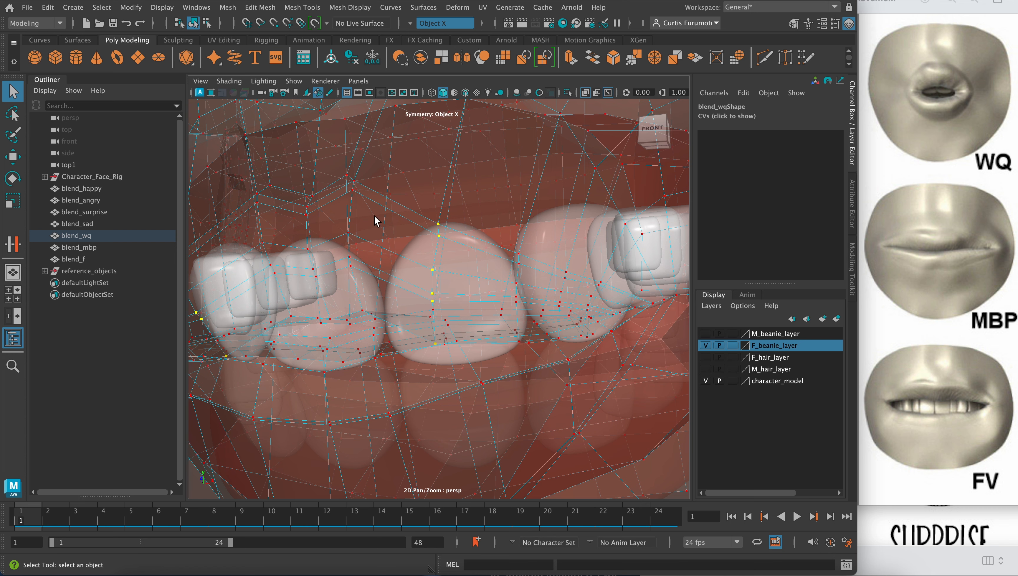
left_click(229, 81)
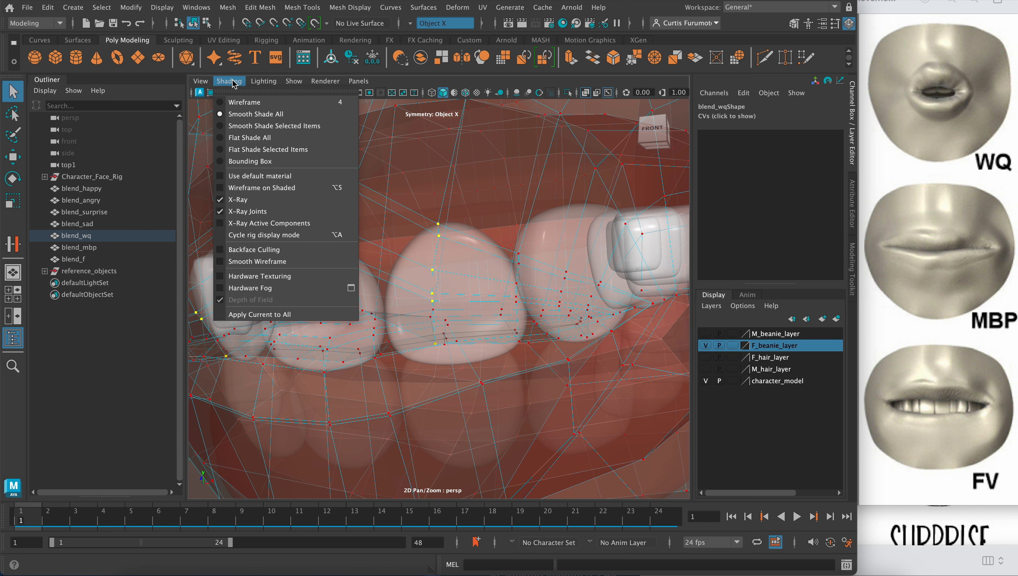
left_click(254, 198)
key("w")
left_click_drag(334, 252, 355, 249, "alt")
left_click_drag(452, 230, 450, 199)
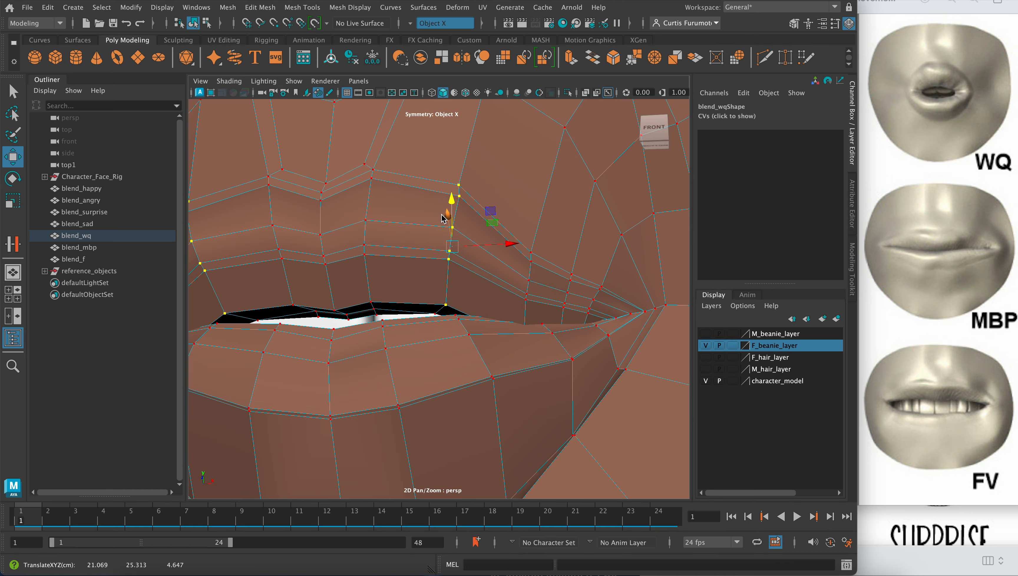
Step: Select the middle vertices on the upper lip's inner edge and raise them along Y to even the opening
left_click_drag(426, 239, 415, 280, "alt")
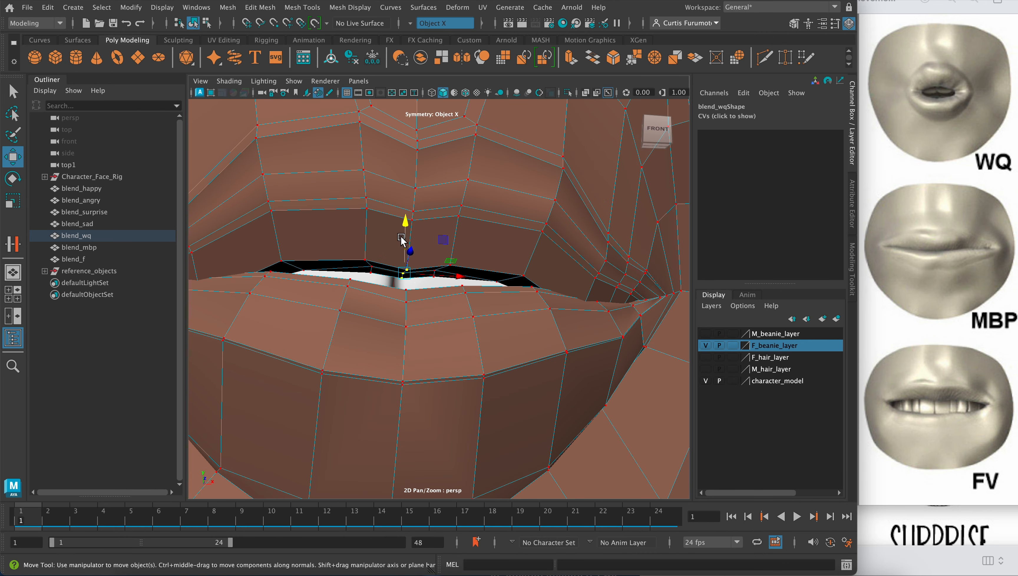
left_click_drag(401, 237, 438, 268)
scroll(429, 235, "down", 5)
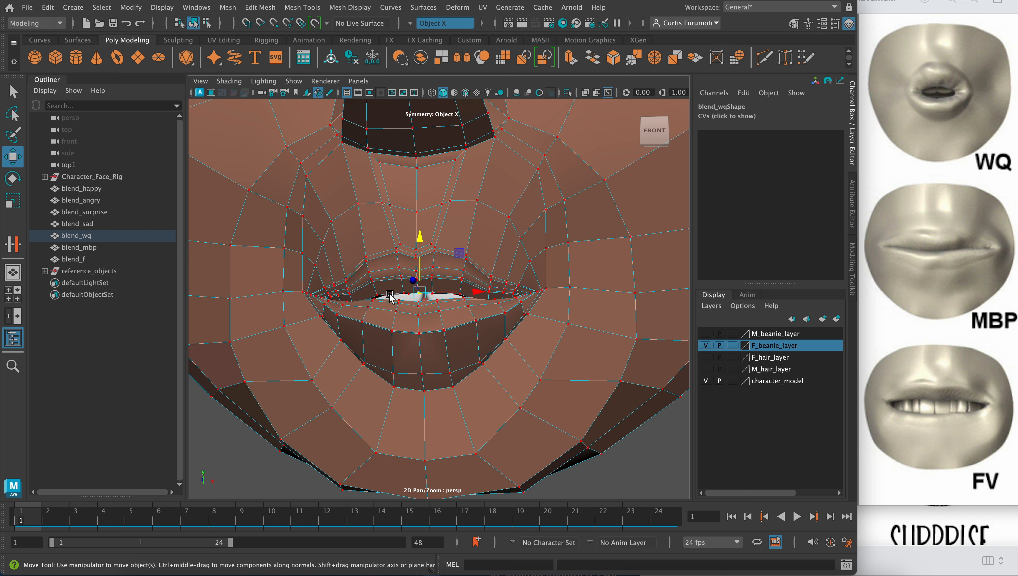
Step: Select the central columns of lower-lip vertices and move them down along Y to open the mouth
left_click_drag(386, 299, 448, 344)
left_click_drag(428, 284, 433, 278)
key("q")
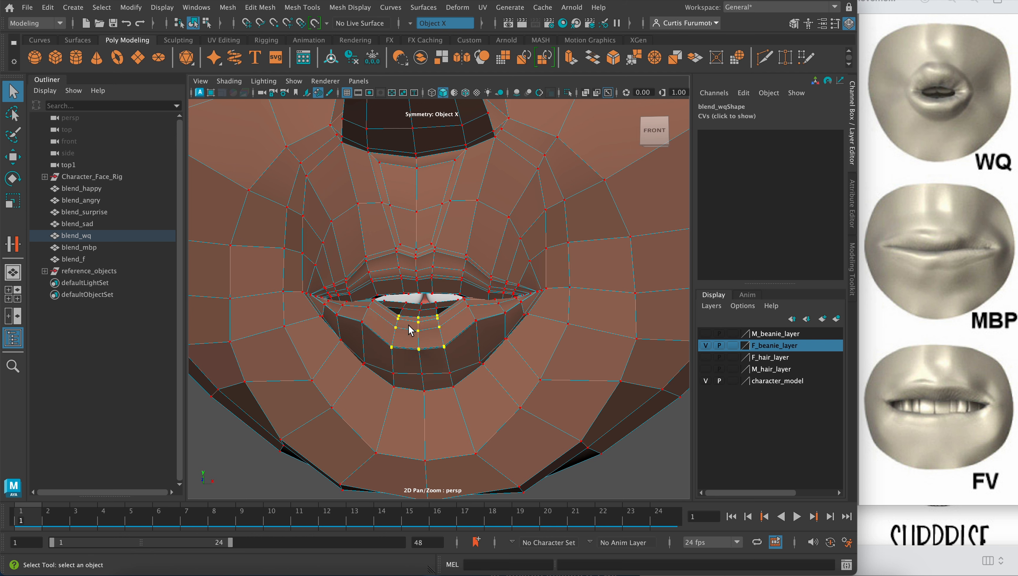
Step: Select the inner-edge vertices behind the central lower lip and lower them along Y to follow the lip
left_click_drag(418, 331, 433, 334, "alt")
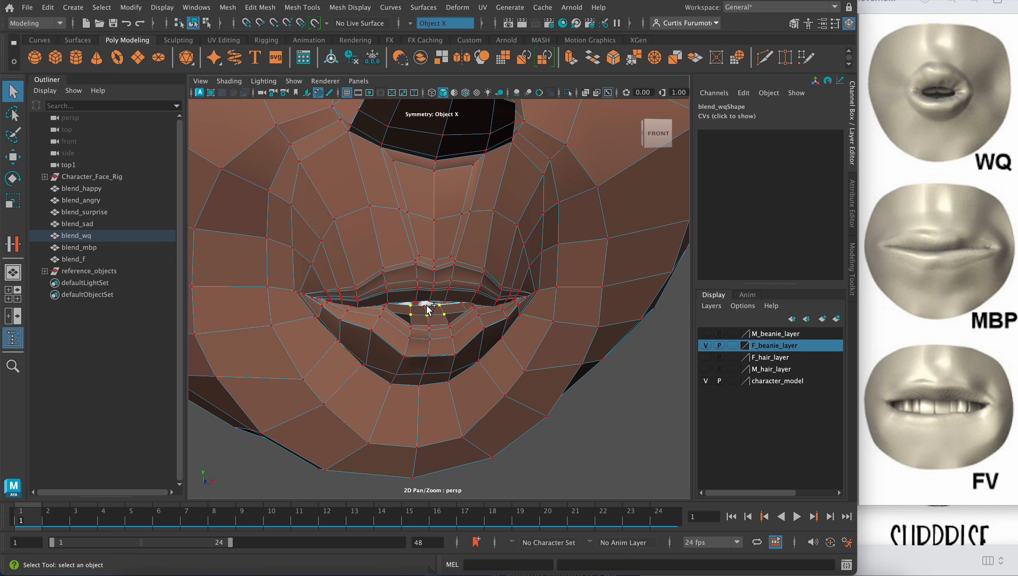
left_click_drag(439, 301, 429, 258, "alt")
key("w")
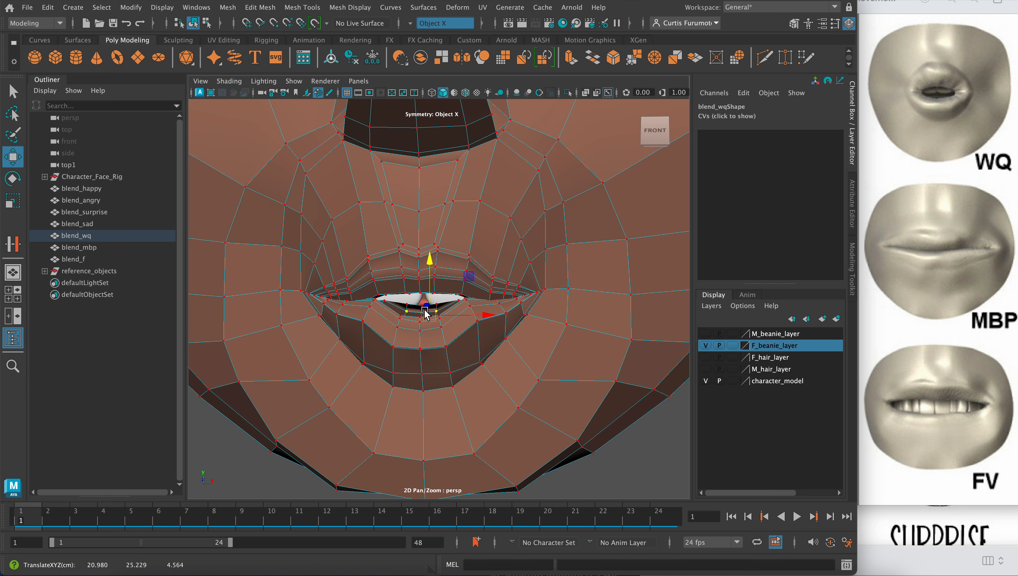
key("q")
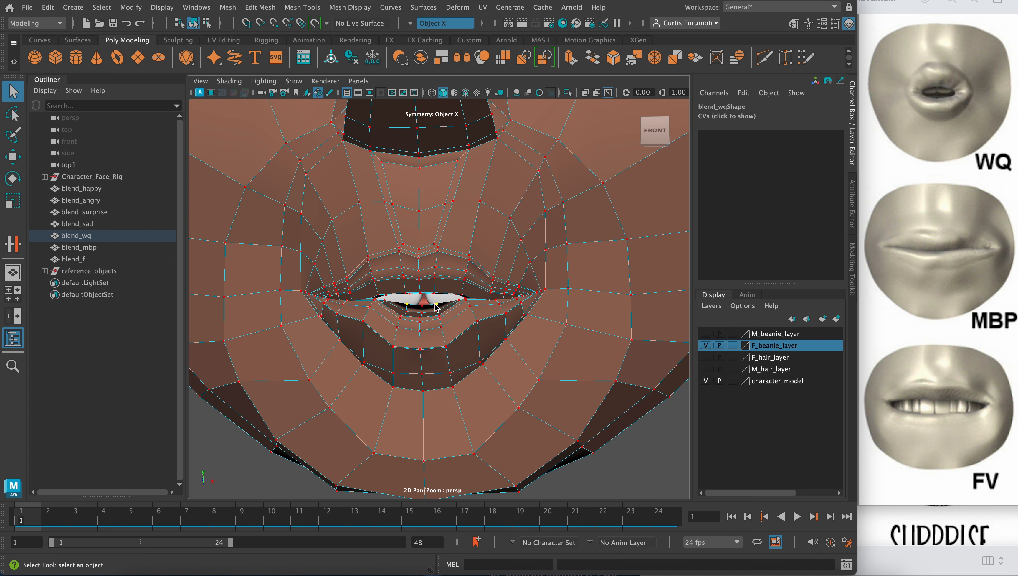
key("w")
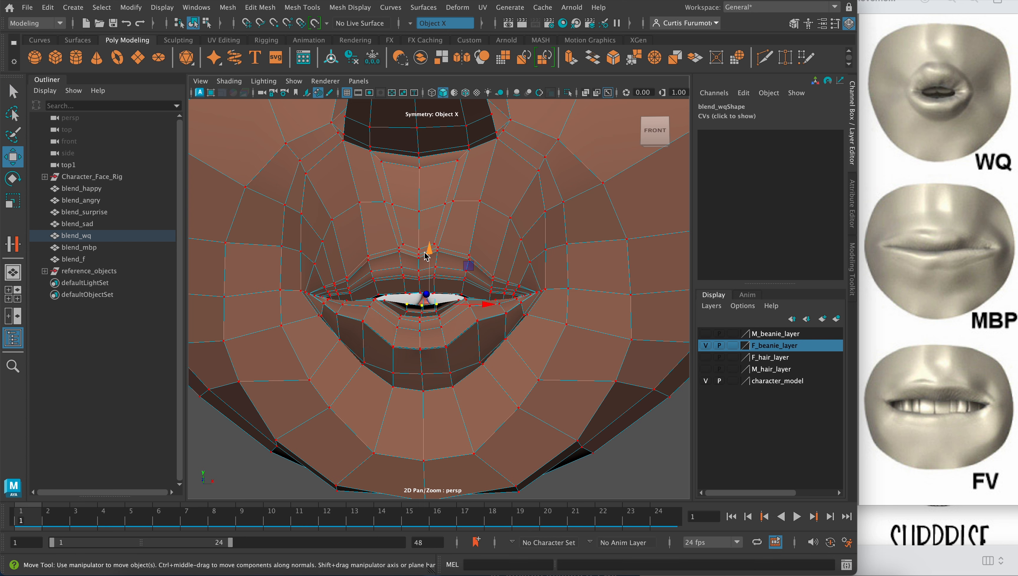
left_click_drag(427, 255, 428, 256)
Step: Select the upper-lip vertex columns nearer the mouth corners, turning on X-Ray shading to add their hidden inner-edge vertices
scroll(425, 274, "down", 10)
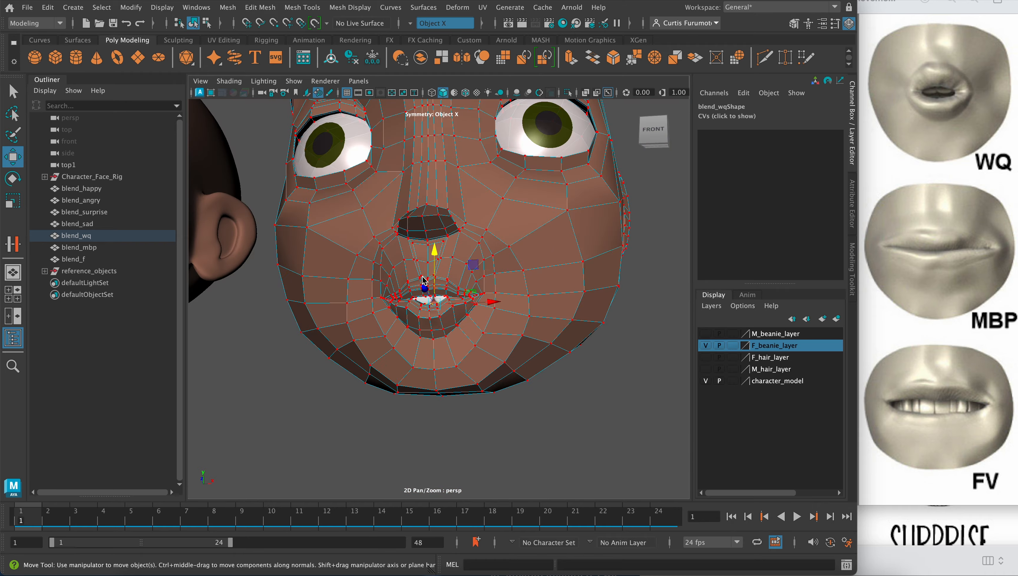
mouse_move(422, 276)
left_mouse_down("alt")
mouse_move(463, 279)
mouse_move(418, 281)
left_mouse_up("alt")
scroll(425, 285, "up", 6)
scroll(425, 287, "up", 5)
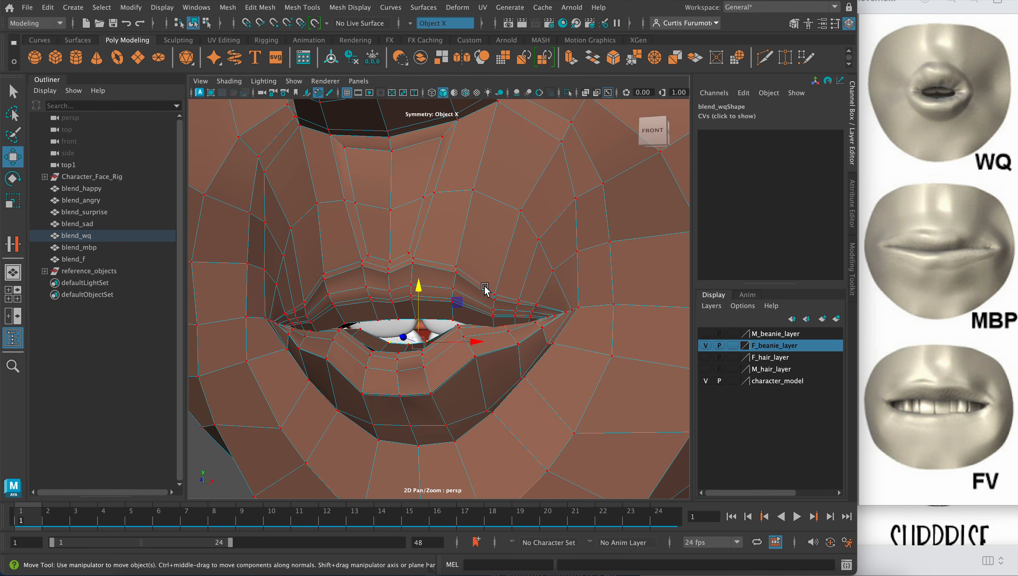
left_click_drag(482, 284, 505, 331)
left_click(229, 80)
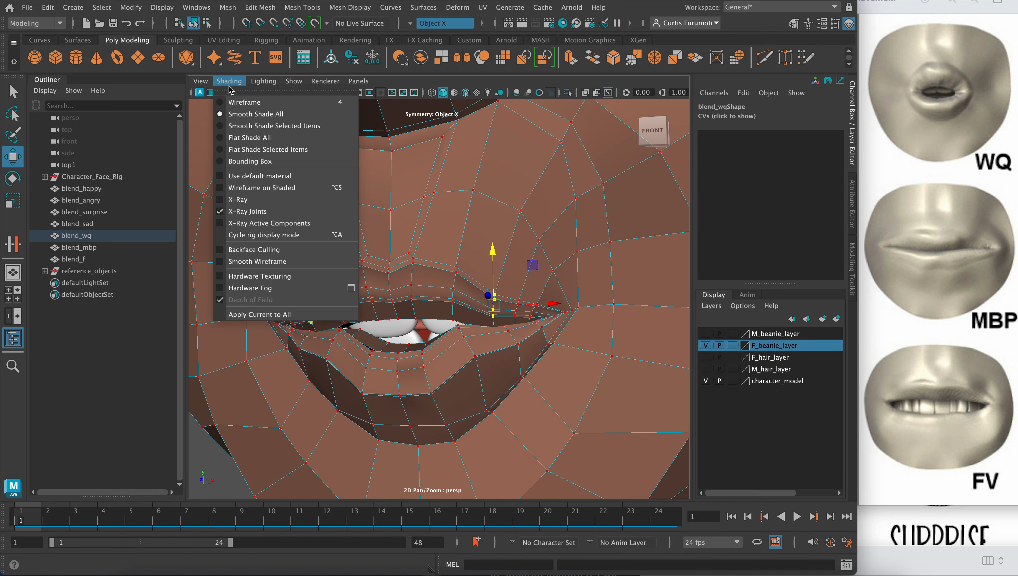
left_click(270, 200)
scroll(425, 295, "up", 10)
scroll(431, 297, "down", 6)
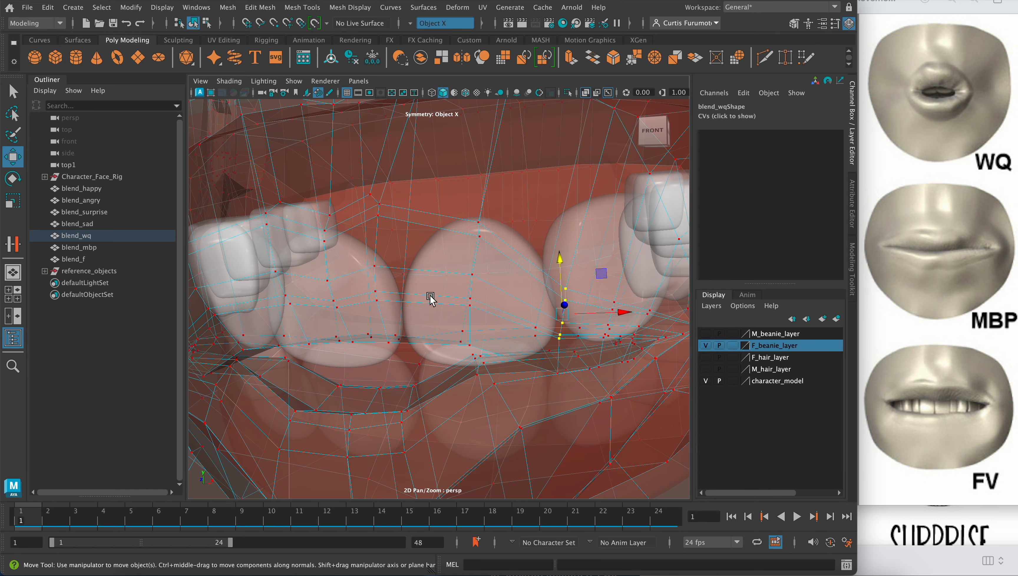
middle_click_drag(440, 302, 403, 287, "alt")
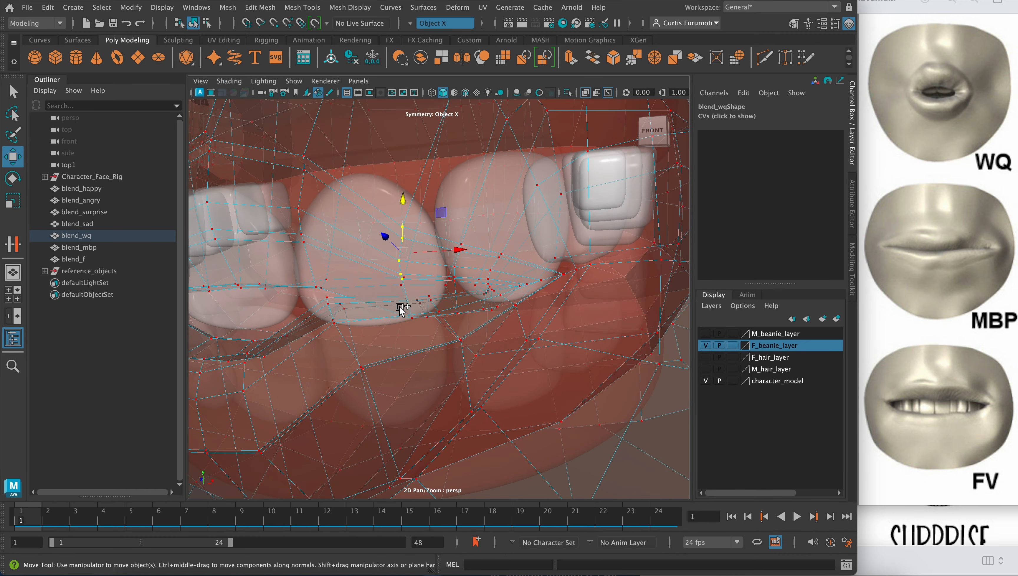
left_click(412, 318)
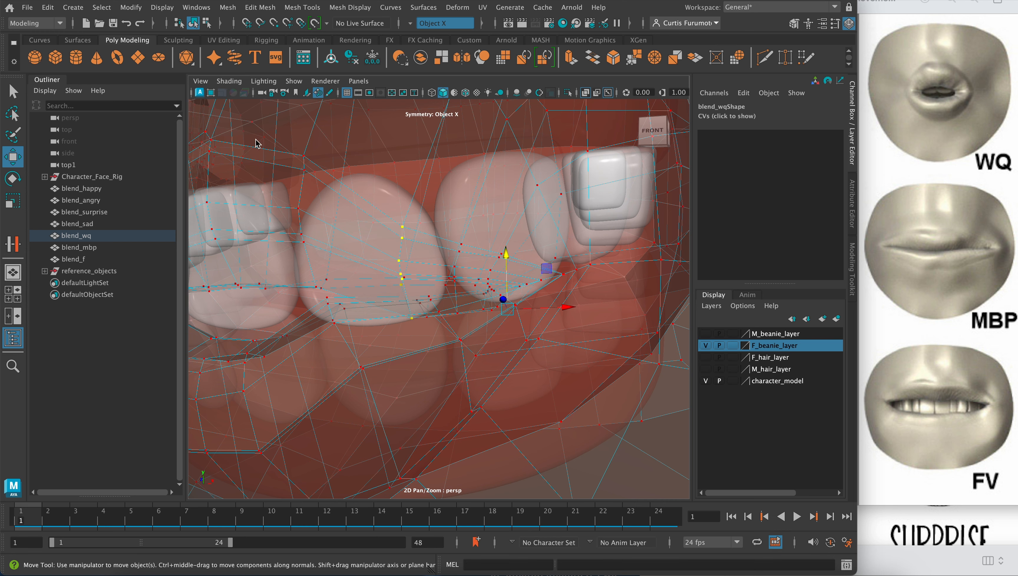
Step: Check the selected outer upper-lip columns around the teeth in X-Ray shading from several angles and distances
scroll(394, 229, "down", 8)
scroll(394, 230, "up", 5)
scroll(393, 229, "down", 5)
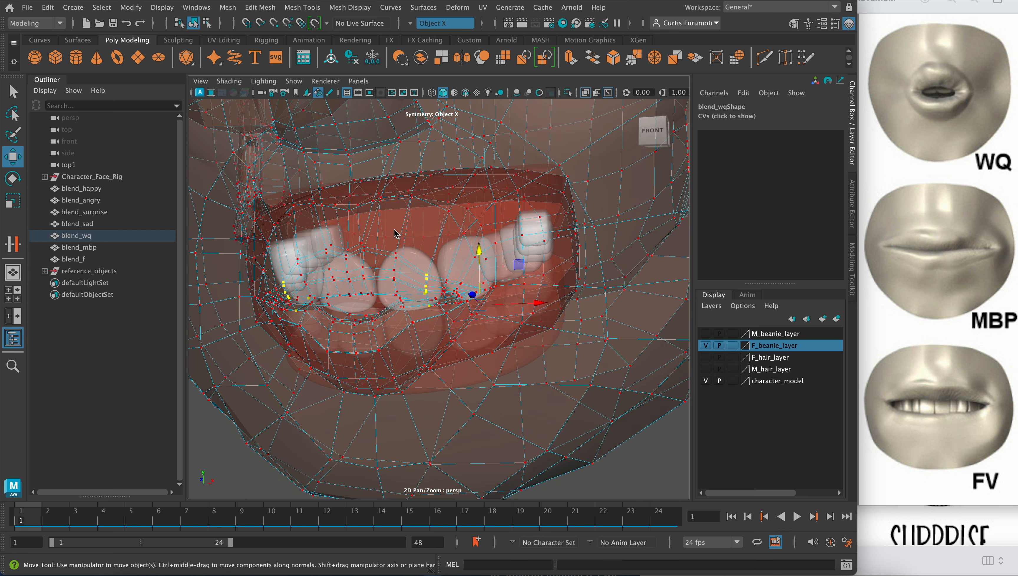
scroll(394, 230, "up", 6)
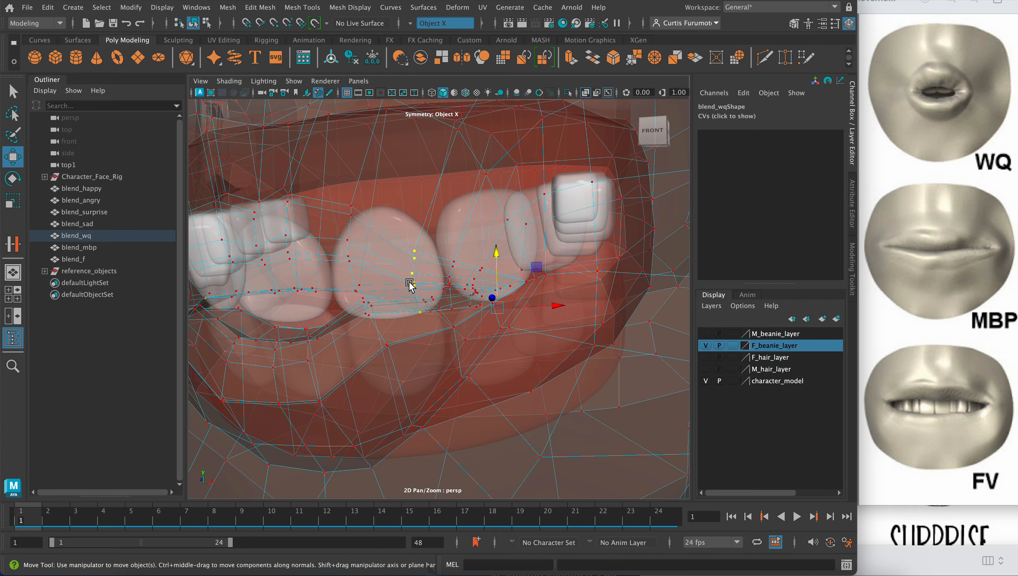
left_click_drag(410, 284, 435, 299, "alt")
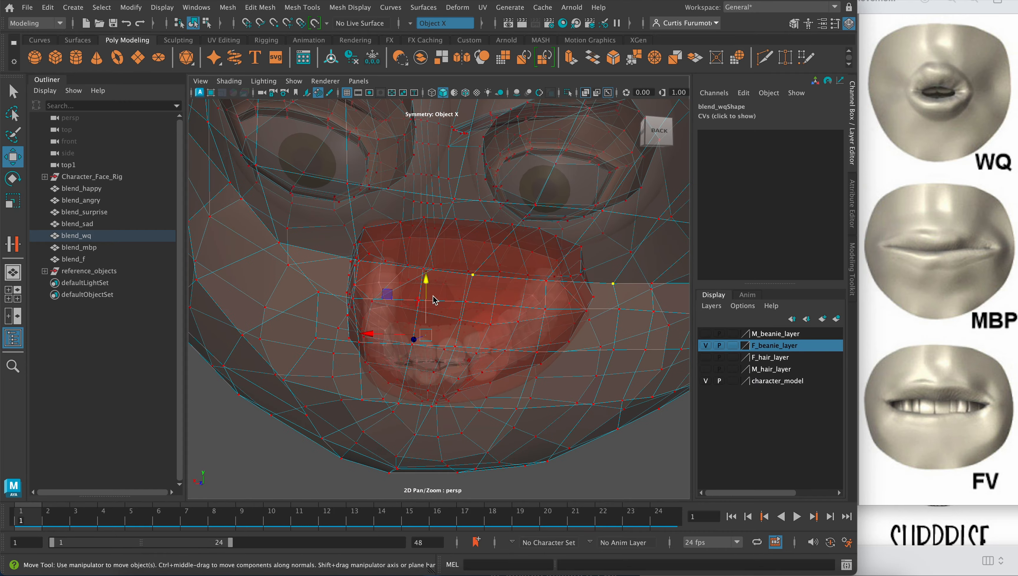
left_click_drag(335, 260, 454, 288, "alt")
scroll(459, 326, "up", 5)
scroll(464, 282, "down", 3)
scroll(455, 291, "up", 5)
scroll(462, 303, "down", 4)
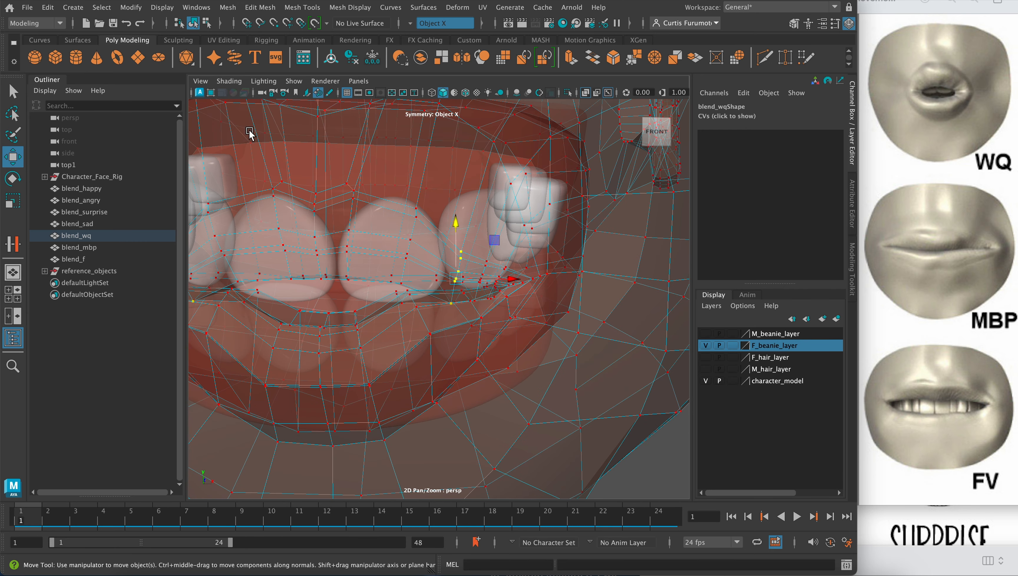
Step: Turn off X-Ray shading and raise the selected outer upper-lip columns along Y
left_click(229, 81)
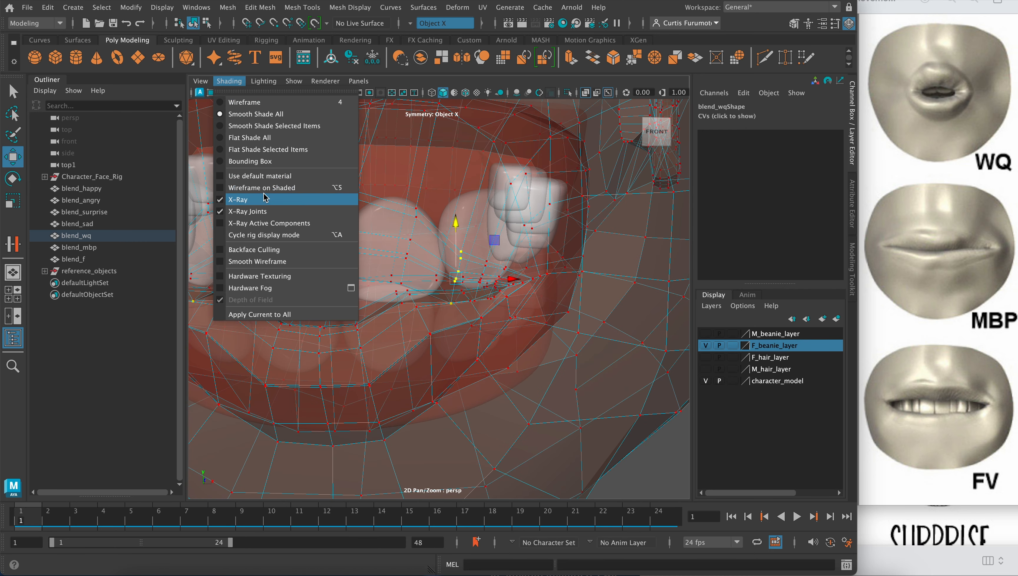
left_click(323, 199)
left_click_drag(455, 223, 453, 210)
mouse_move(440, 251)
left_mouse_down("alt")
mouse_move(440, 232)
mouse_move(452, 256)
left_mouse_up("alt")
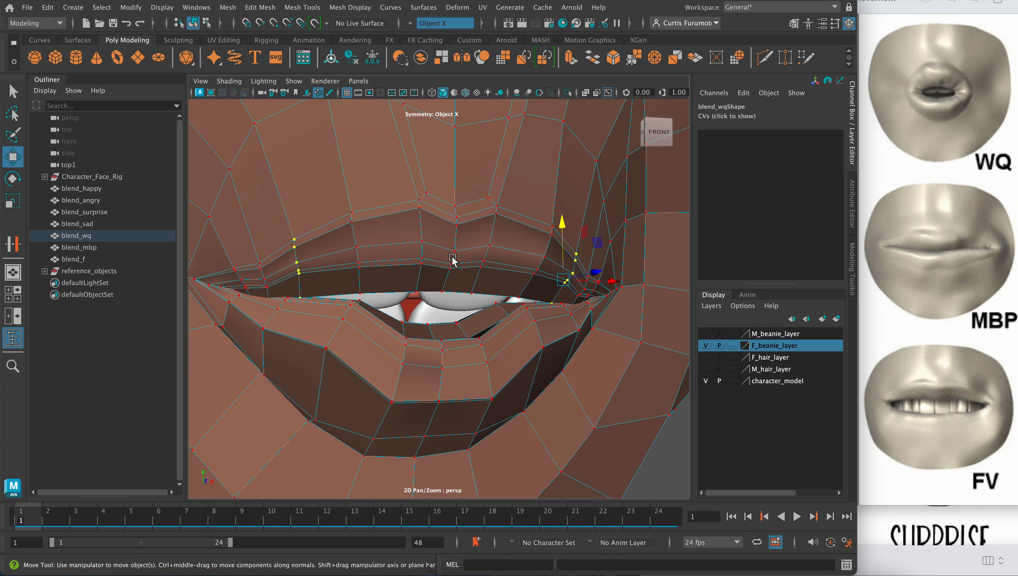
Step: Select the lower-lip vertex columns on either side of the centre and move them down along Y
left_click(523, 305)
key("q")
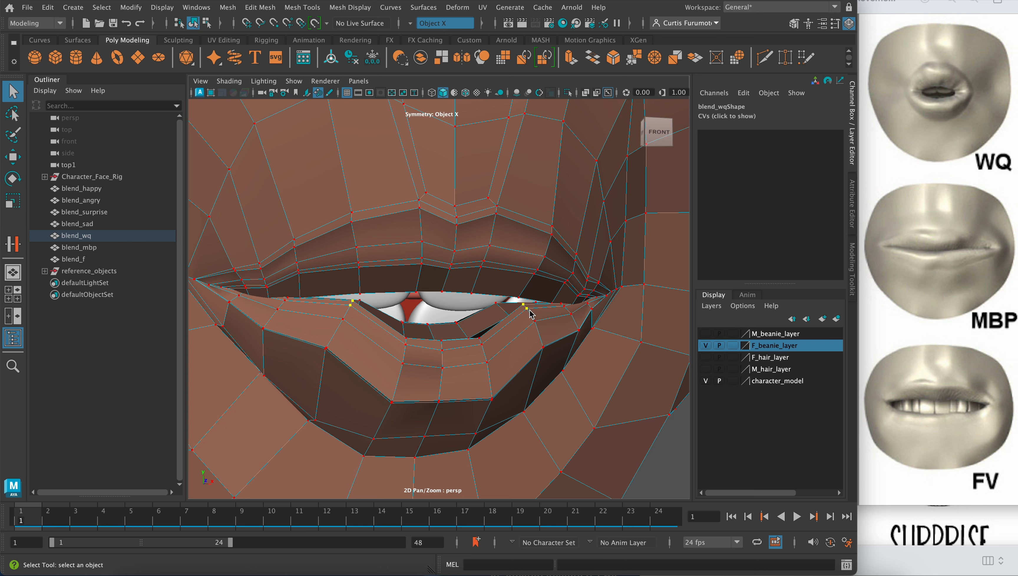
mouse_move(519, 319)
left_mouse_down("alt")
mouse_move(505, 317)
mouse_move(515, 318)
left_mouse_up("alt")
key("w")
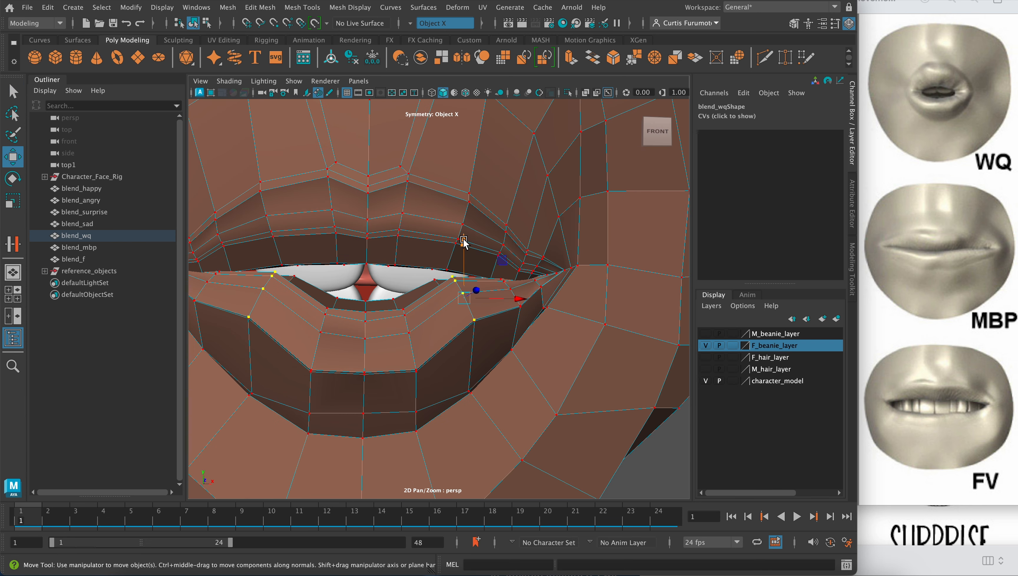
left_click_drag(463, 241, 485, 302)
Step: Lower the inner-edge vertices of the lower lip on both sides of the centre along Y and return to object mode
left_click(527, 302)
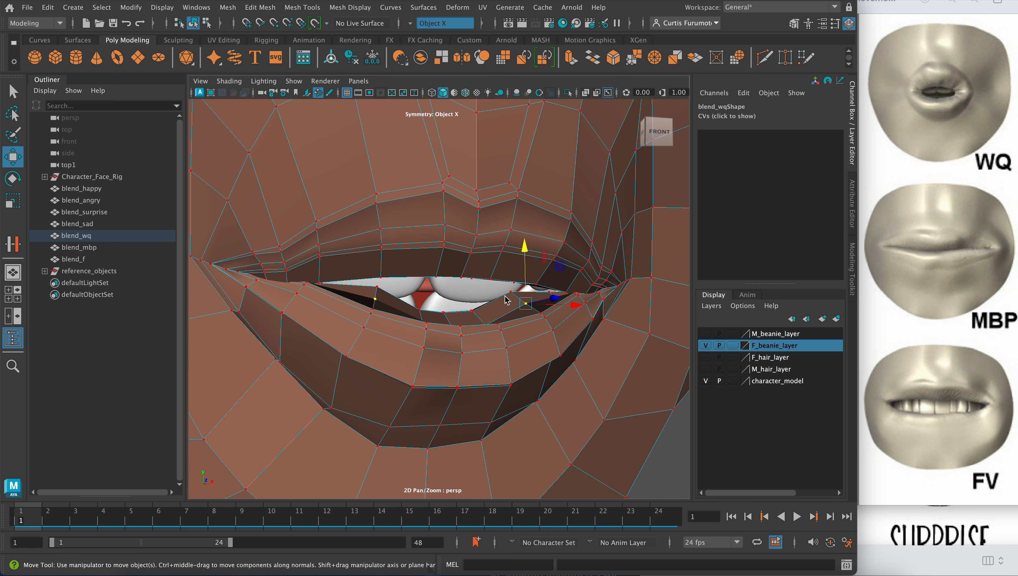
key("q")
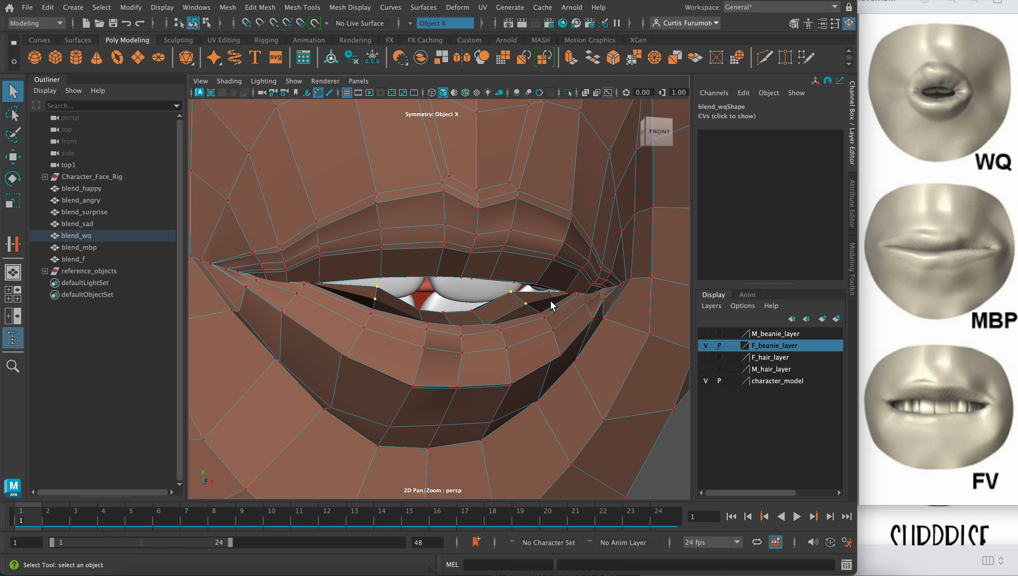
key("w")
mouse_move(519, 247)
left_mouse_down()
mouse_move(518, 262)
mouse_move(506, 259)
left_mouse_up()
left_click(508, 294)
left_click_drag(558, 304, 522, 274, "alt")
middle_click_drag(475, 255, 551, 268, "alt")
right_click_drag(484, 217, 519, 203)
scroll(439, 296, "down", 12)
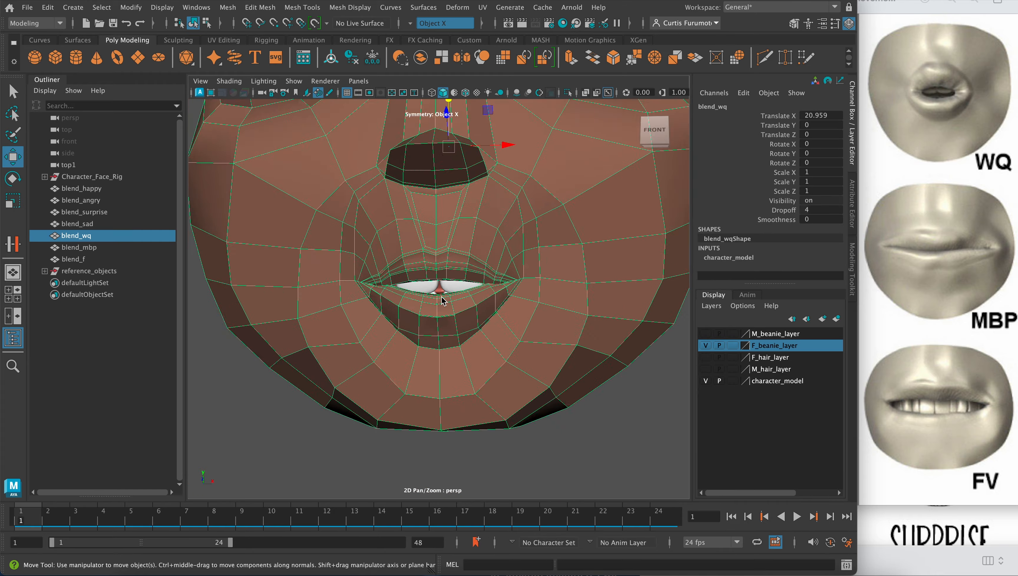
Step: Select the upper-lip vertex columns beside both mouth corners, using X-Ray shading temporarily to add their hidden inner-edge vertices
left_click_drag(440, 296, 420, 306, "alt")
scroll(420, 306, "up", 10)
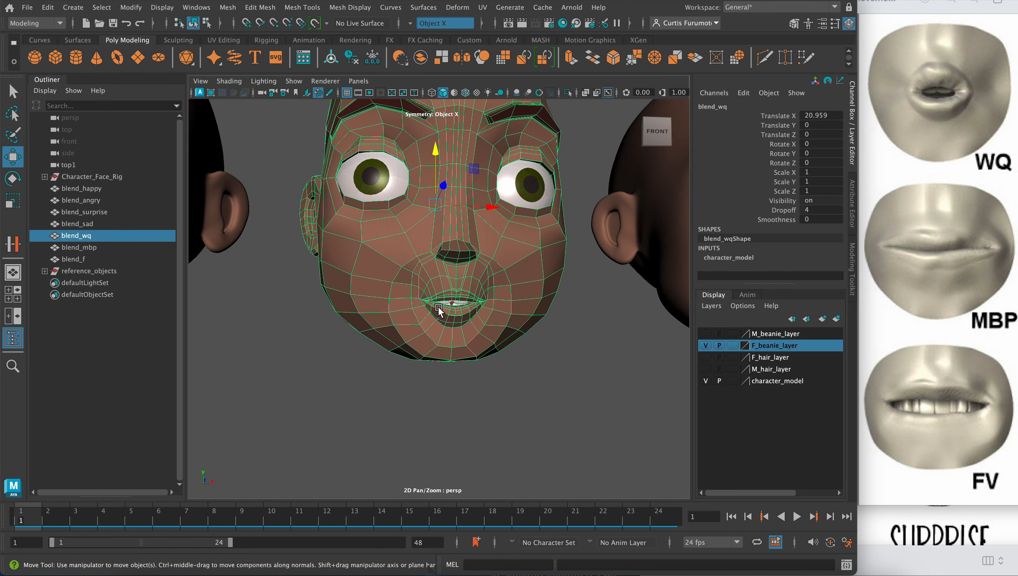
scroll(490, 310, "up", 5)
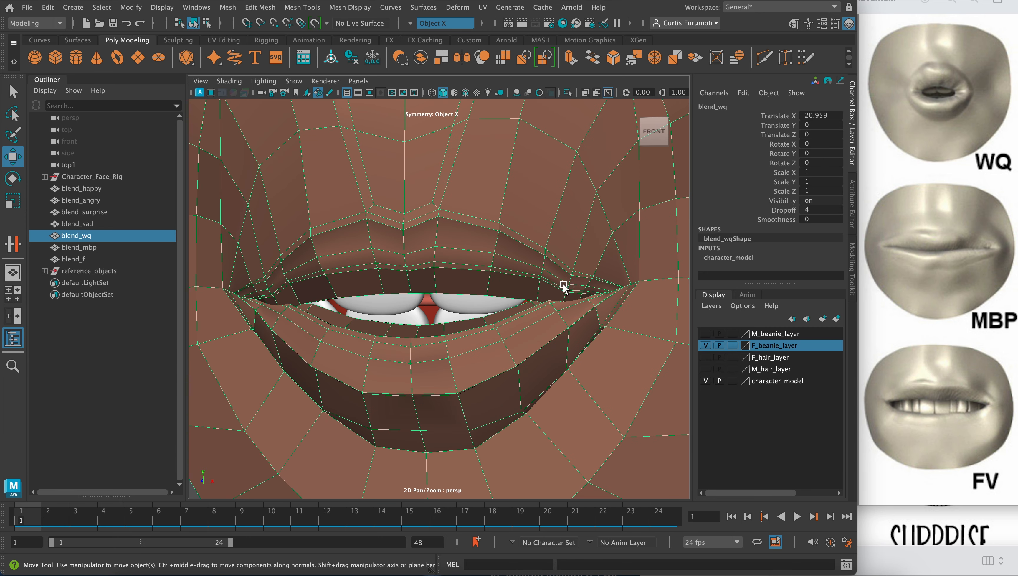
right_click_drag(564, 285, 555, 278)
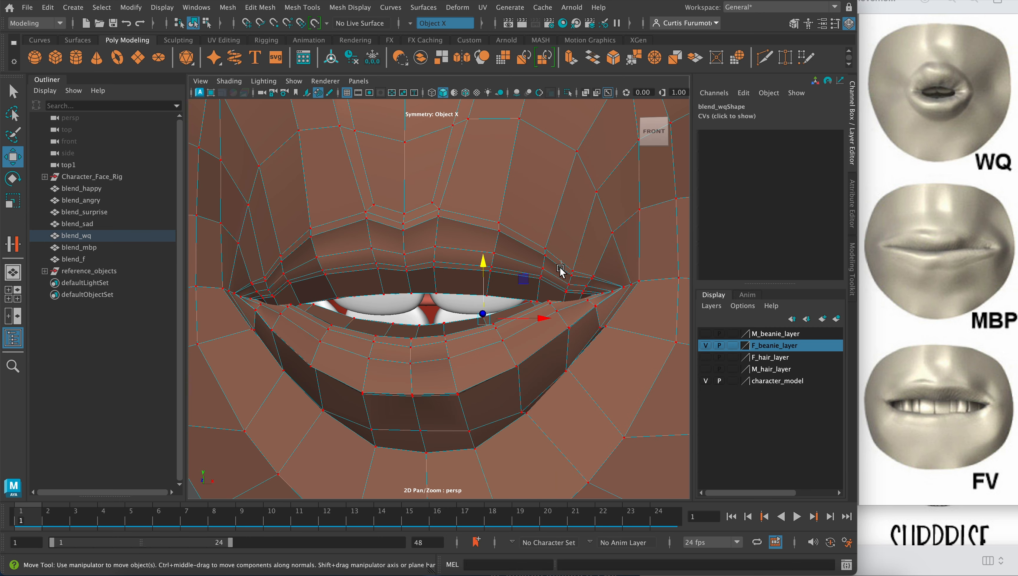
left_click_drag(561, 269, 575, 296)
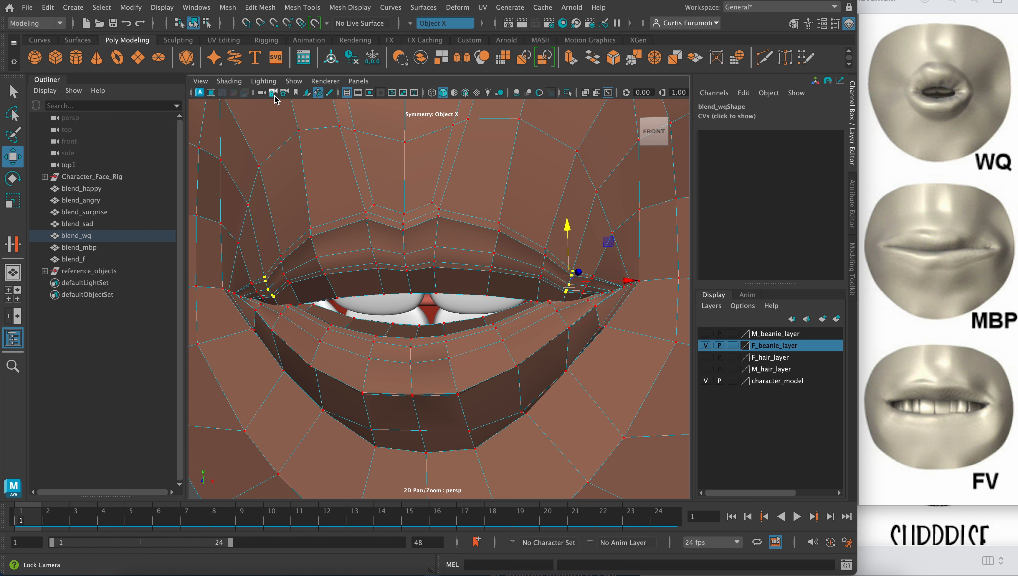
left_click(229, 81)
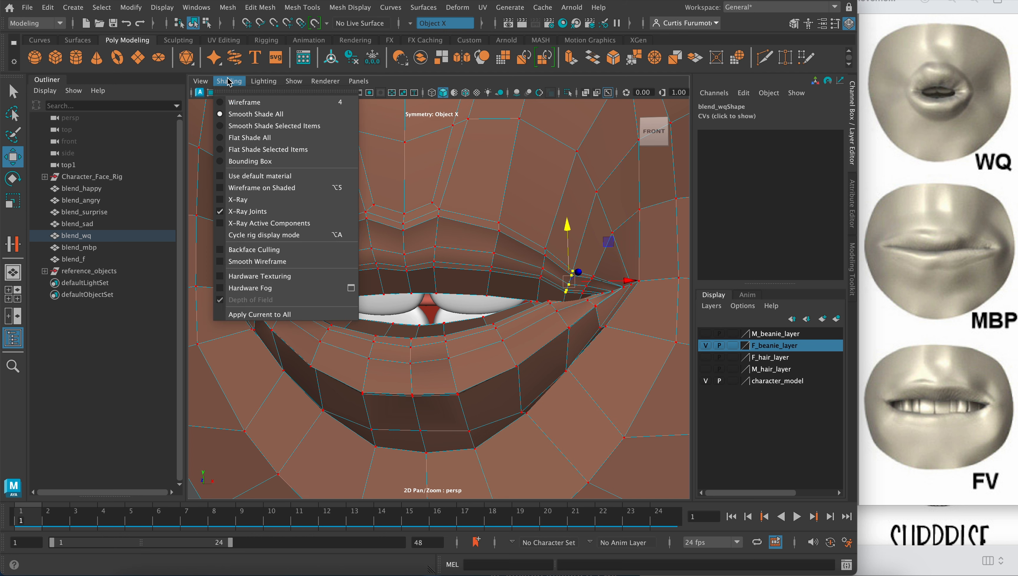
left_click(287, 200)
left_click(558, 311, "shift")
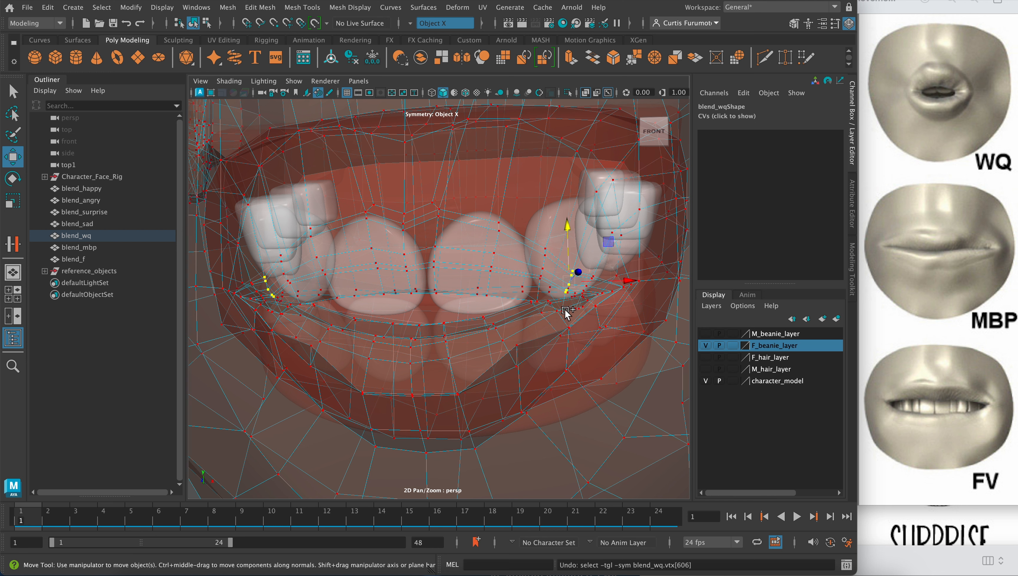
key("ctrl+z")
left_click(561, 309, "shift")
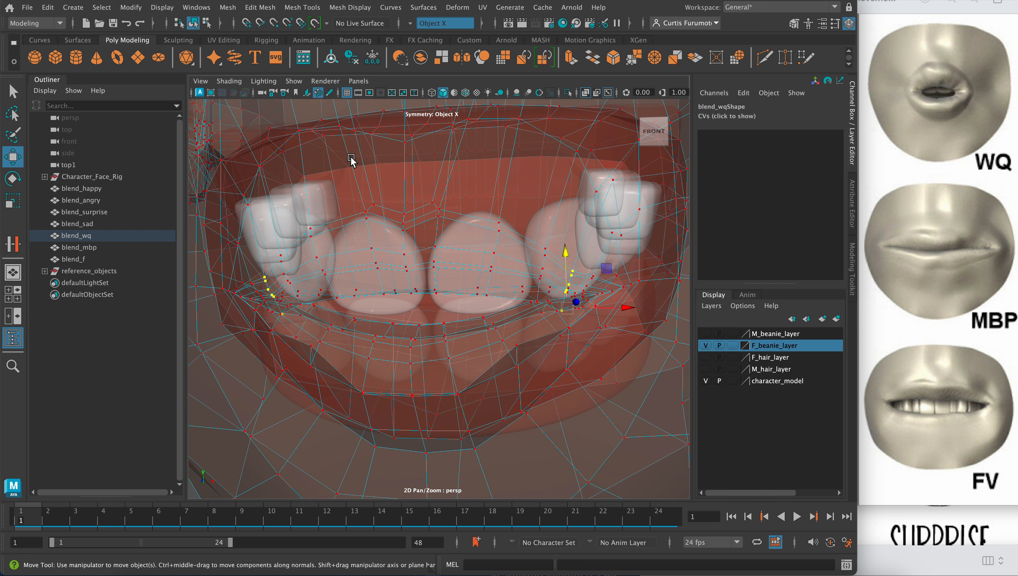
left_click(229, 81)
left_click(283, 198)
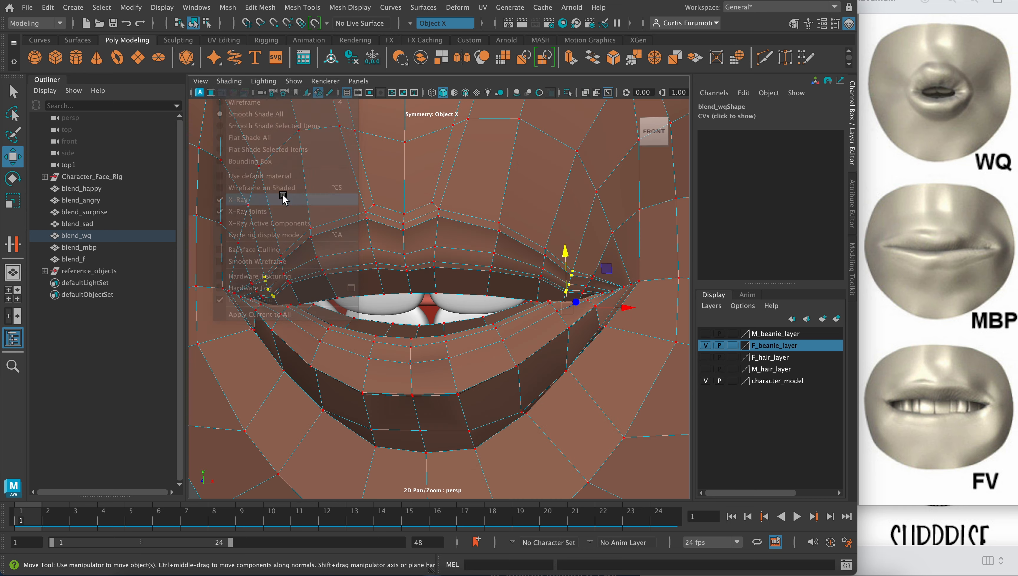
Step: Check the corner-column selection from inside the mouth and raise the upper-lip columns beside the corners along Y
left_click_drag(347, 210, 362, 220, "alt")
middle_click_drag(363, 220, 335, 202, "alt")
left_click_drag(362, 211, 365, 213, "alt")
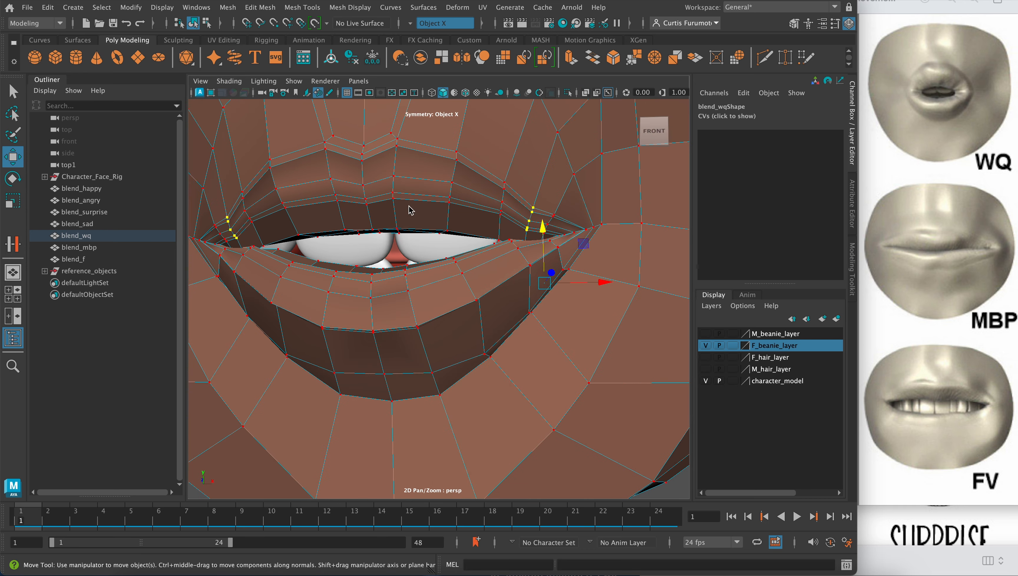
left_click_drag(435, 209, 340, 161, "alt")
middle_click_drag(342, 157, 365, 198, "alt")
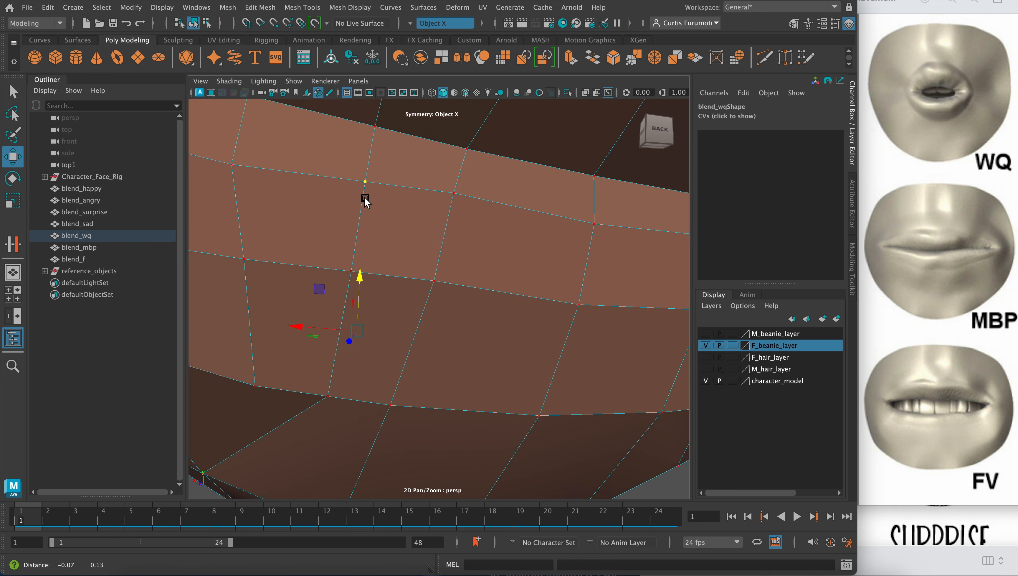
left_click_drag(343, 196, 443, 217, "alt")
scroll(441, 243, "up", 5)
middle_click_drag(498, 274, 438, 239, "alt")
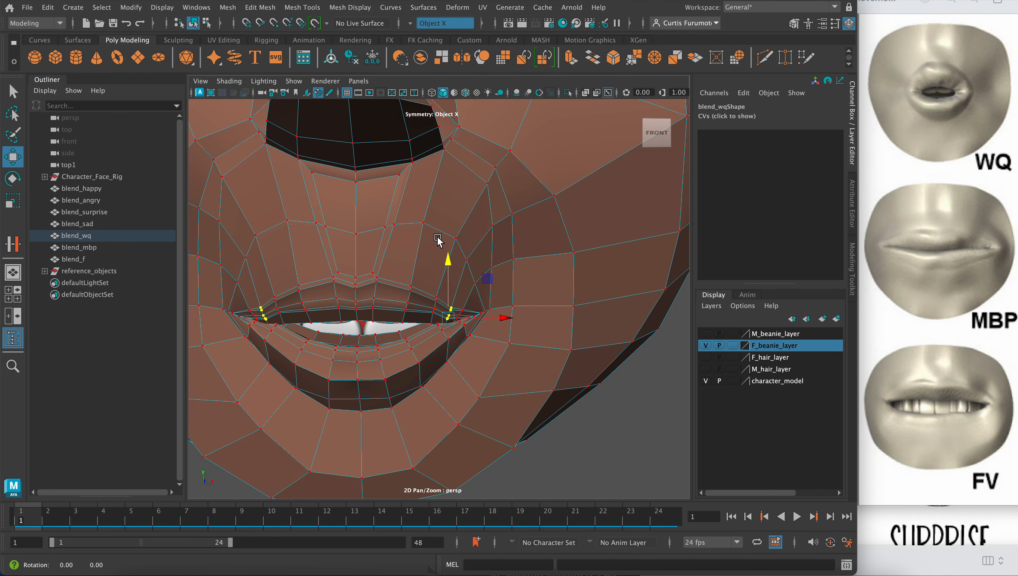
left_click_drag(437, 238, 449, 210, "alt")
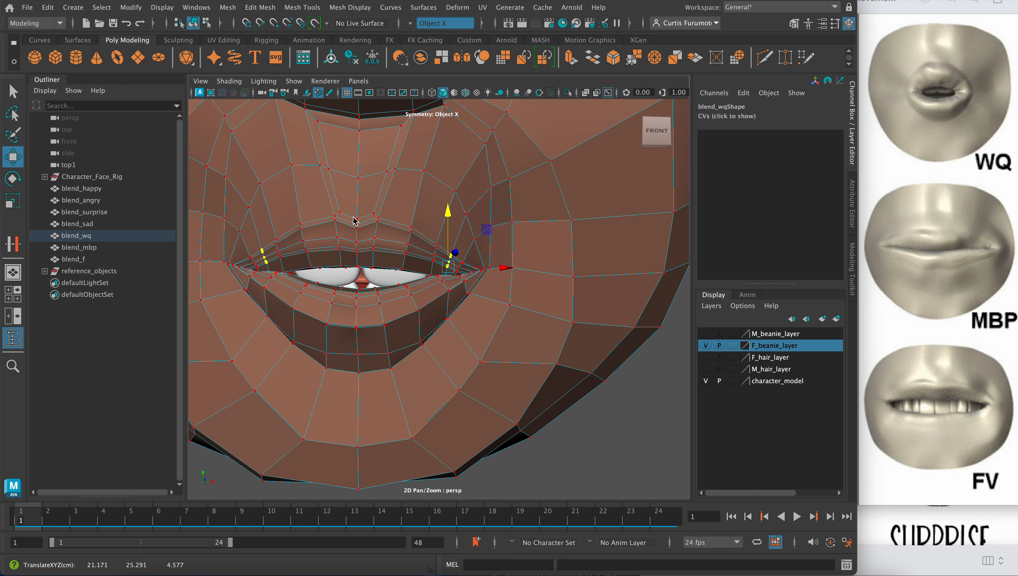
Step: Examine the lip opening and mouth corners from the front at several distances
middle_click_drag(433, 268, 506, 221, "alt")
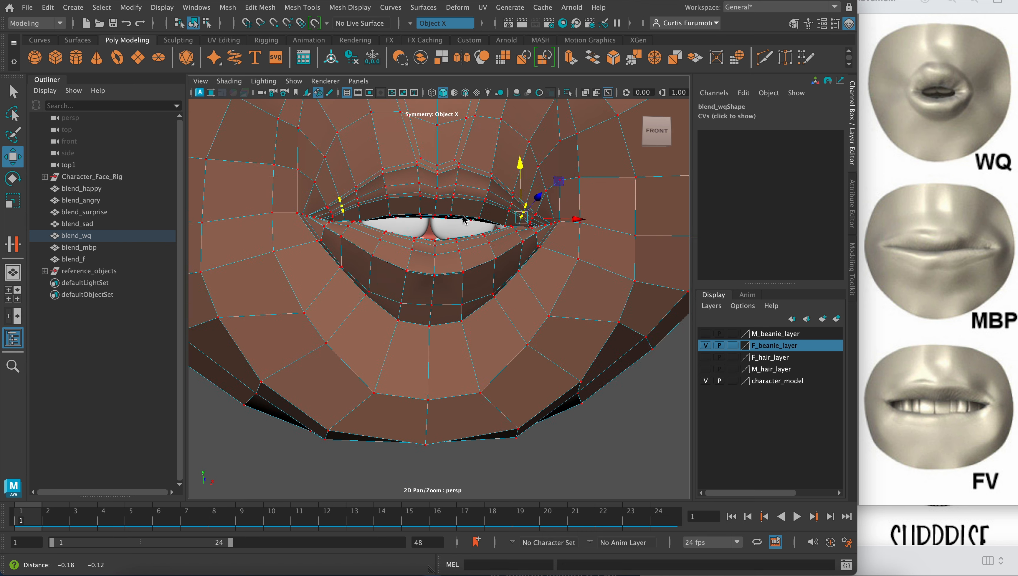
right_click_drag(506, 221, 437, 227, "alt")
left_click_drag(437, 228, 416, 236, "alt")
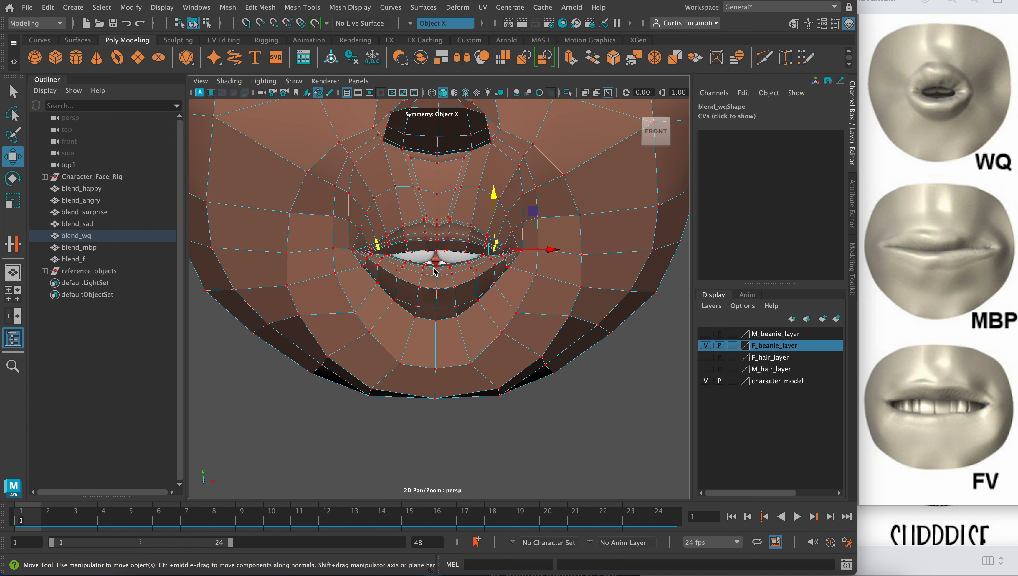
scroll(433, 269, "down", 4)
scroll(433, 271, "up", 2)
scroll(433, 271, "down", 2)
scroll(425, 267, "up", 10)
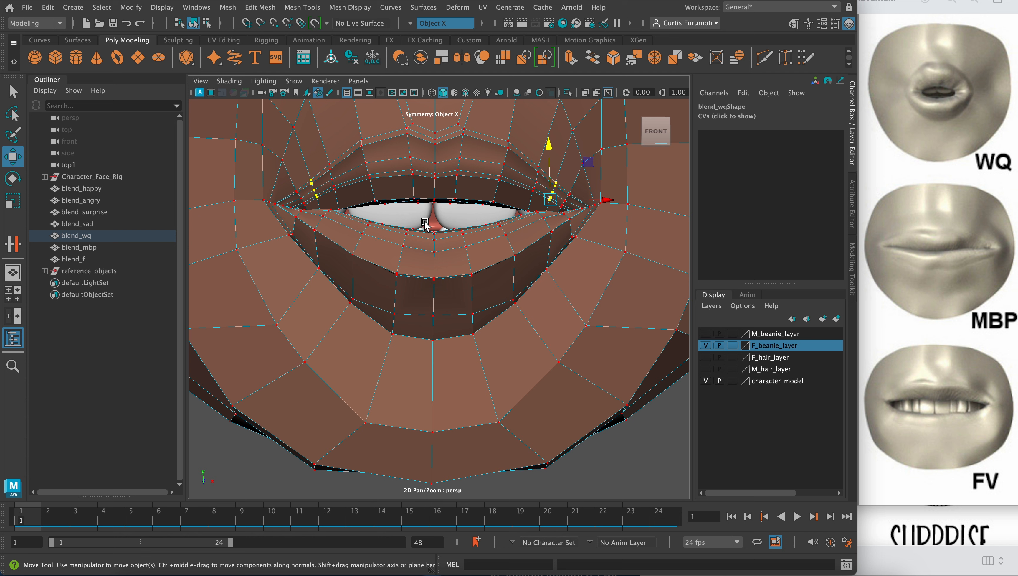
Step: Select the central lower-lip vertices down to the lip's bottom edge and move them down along Y with soft selection off
left_click_drag(424, 223, 518, 287)
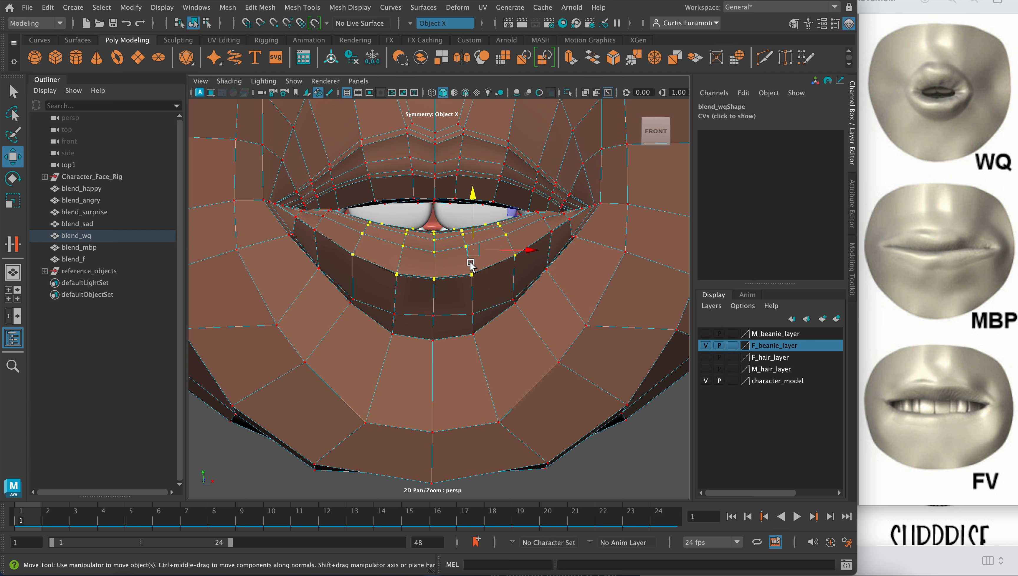
key("b")
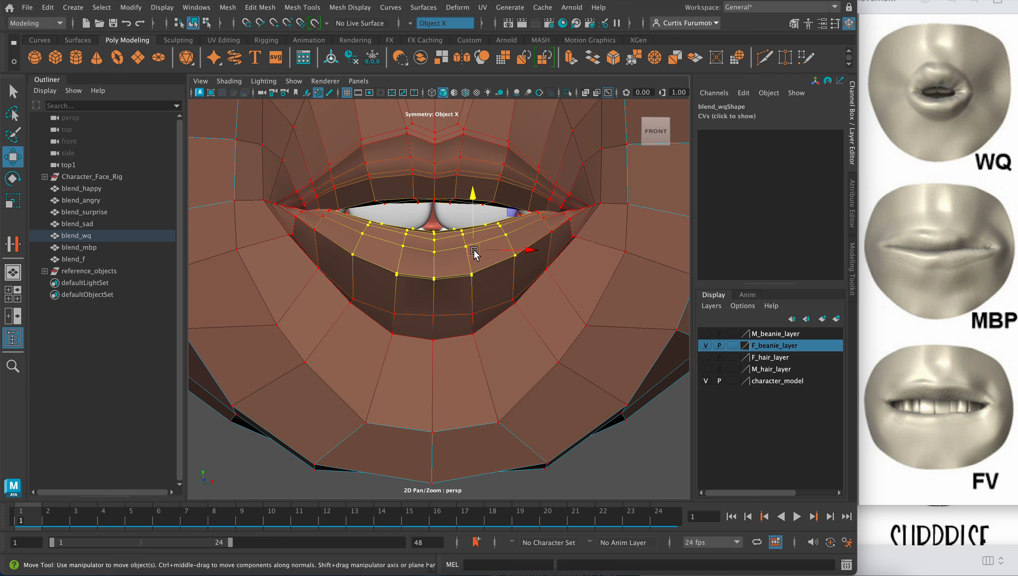
left_click_drag(423, 221, 520, 350)
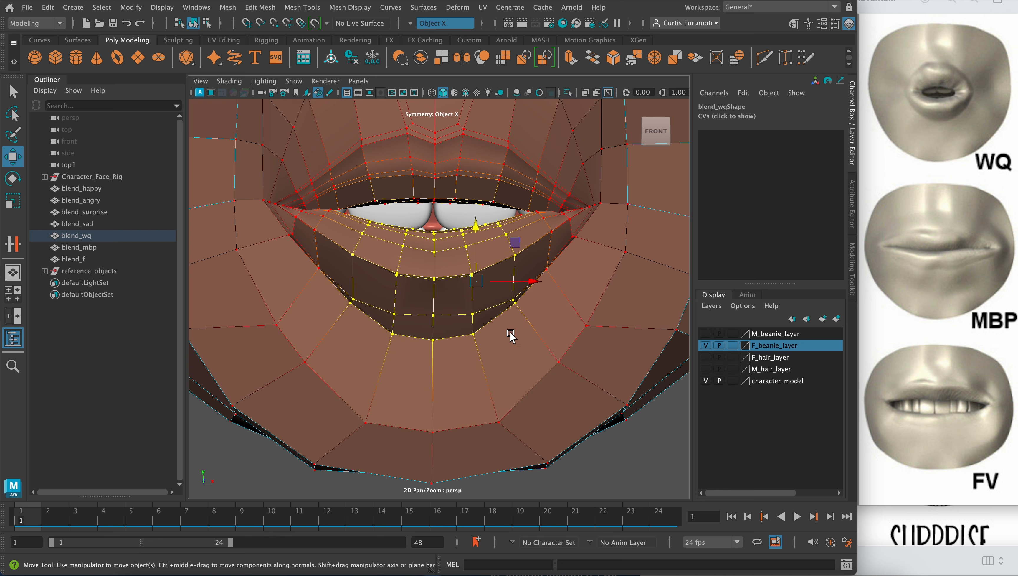
key("b")
mouse_move(474, 225)
left_mouse_down()
mouse_move(475, 234)
mouse_move(492, 233)
mouse_move(462, 217)
left_mouse_up()
Step: Undo the last small inner-edge move and lower the hidden inner-edge vertices behind the lower lip along Y
key("super+z")
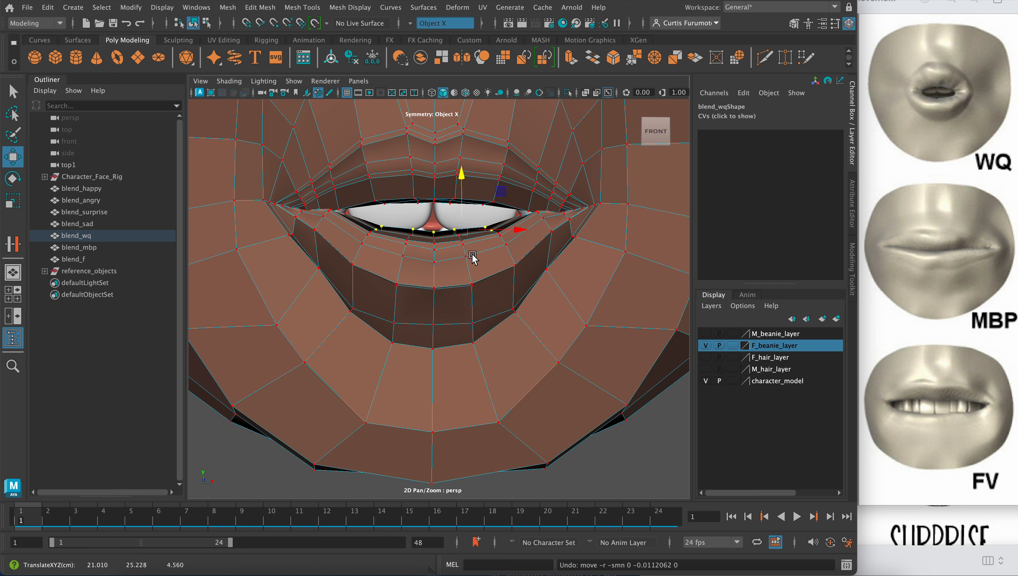
left_click_drag(473, 255, 471, 257, "alt")
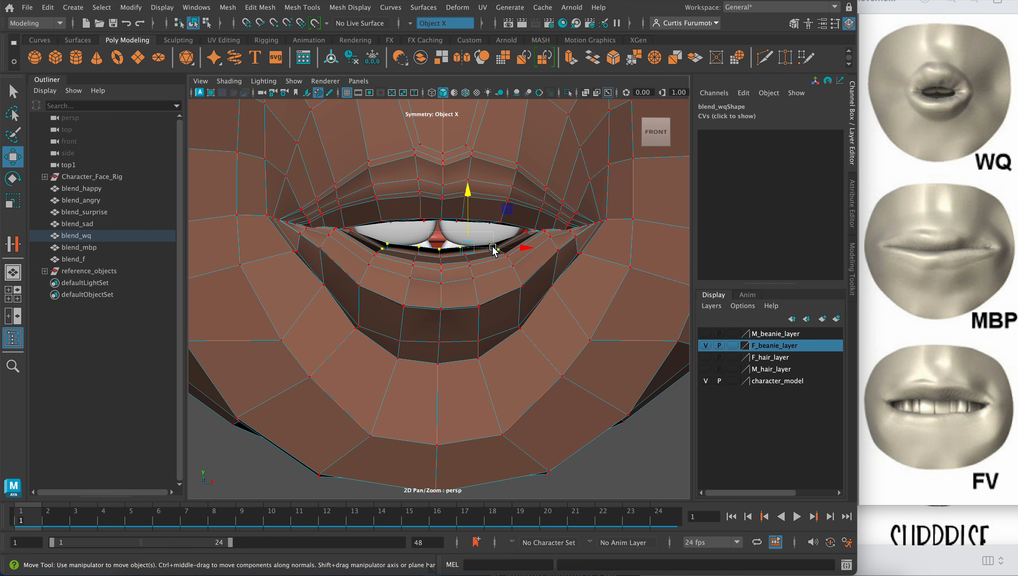
left_click_drag(463, 217, 435, 227)
scroll(466, 232, "down", 5)
Step: Inspect the mouth shape on the full blend_wq face in object mode with smooth preview, and restore the unsmoothed display
right_click_drag(402, 203, 460, 185)
scroll(423, 280, "down", 5)
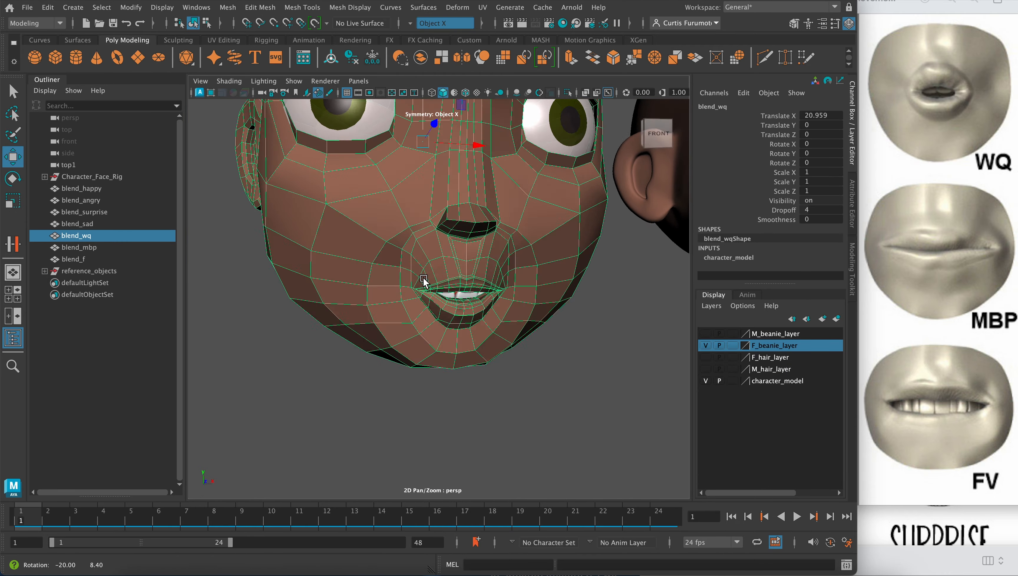
left_click_drag(423, 279, 360, 273, "alt")
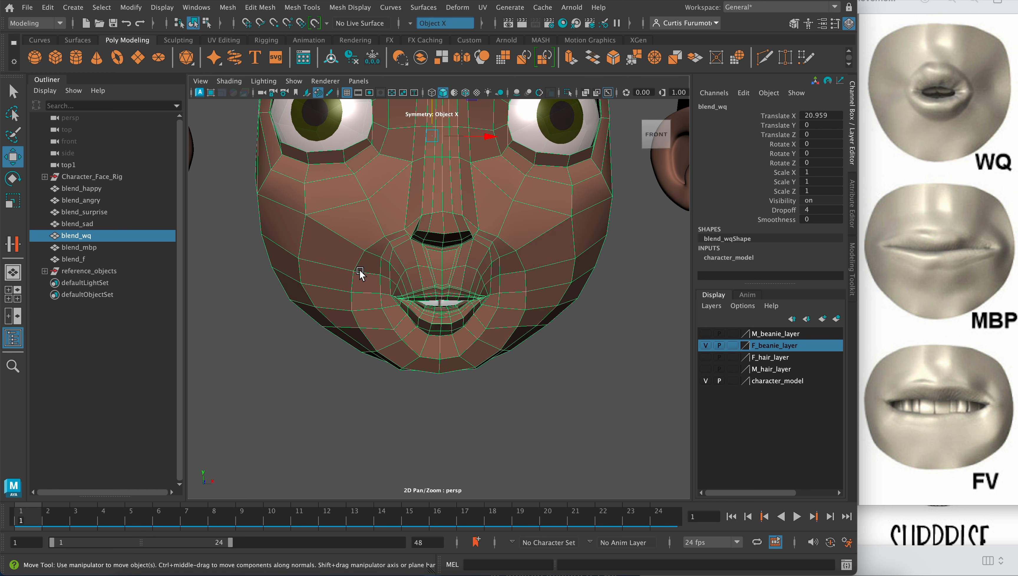
right_click_drag(390, 267, 412, 248)
key("3")
left_click(280, 320)
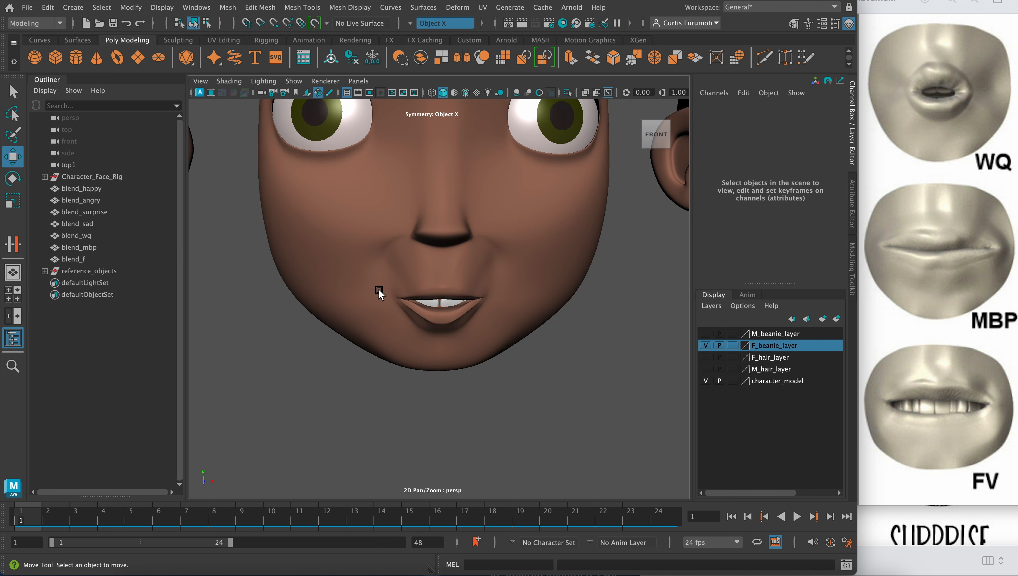
left_click_drag(379, 292, 391, 286, "alt")
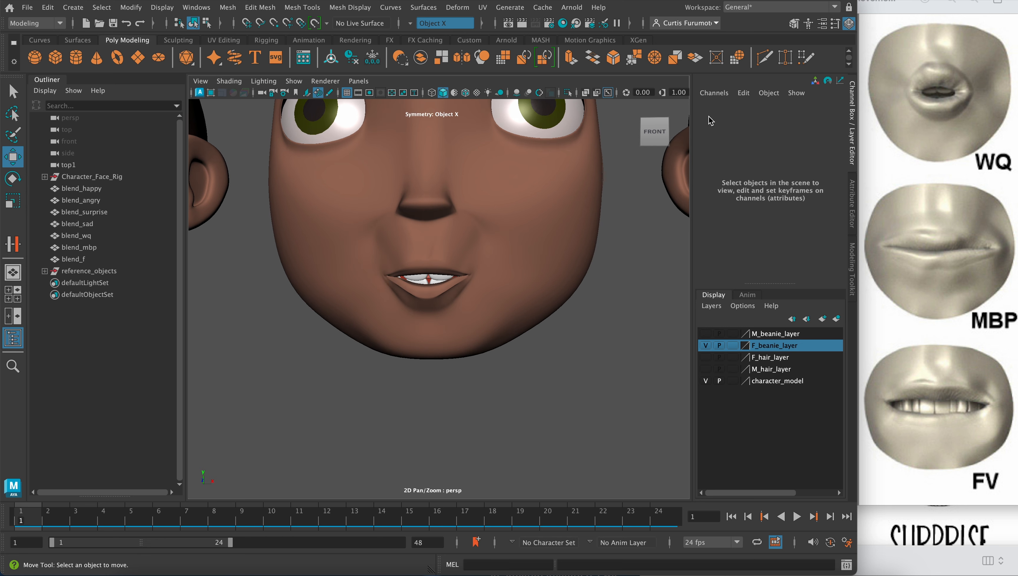
scroll(470, 253, "up", 5)
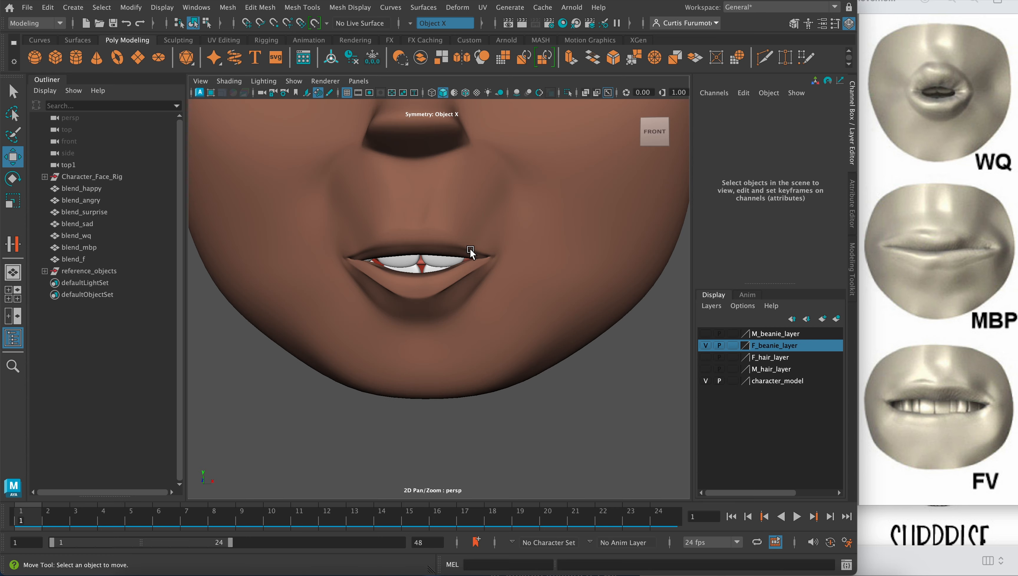
left_click(512, 260)
key("1")
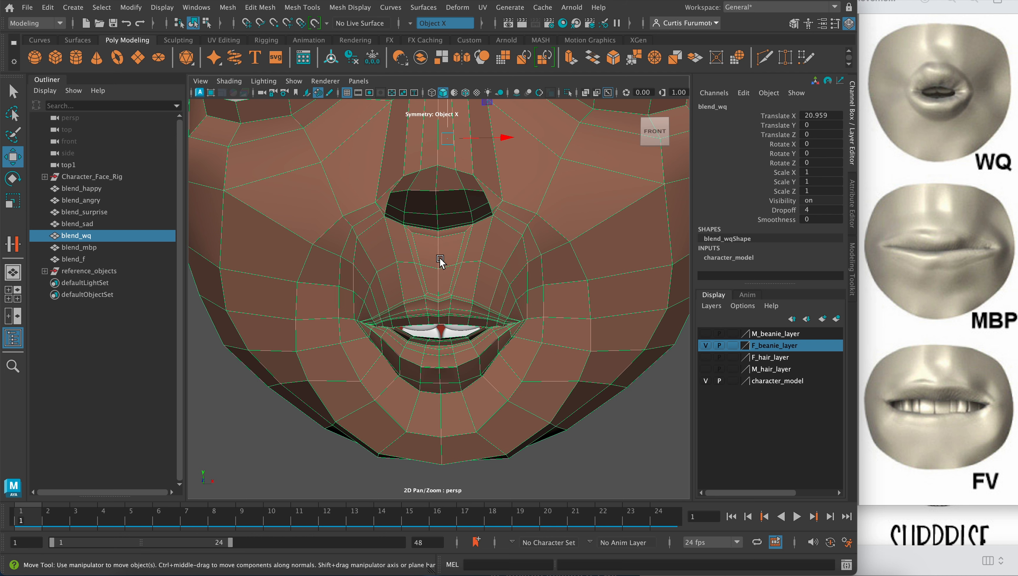
Step: Select the central row of vertices between the nose and upper lip, including the middle one, and raise it along Y
right_click_drag(426, 264, 377, 218)
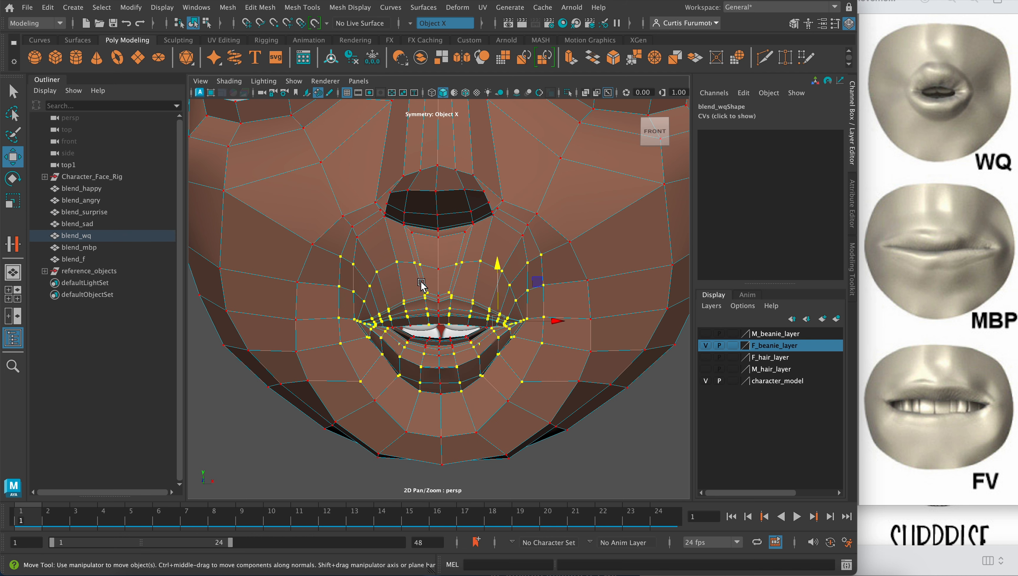
scroll(422, 286, "up", 3)
scroll(394, 278, "up", 2)
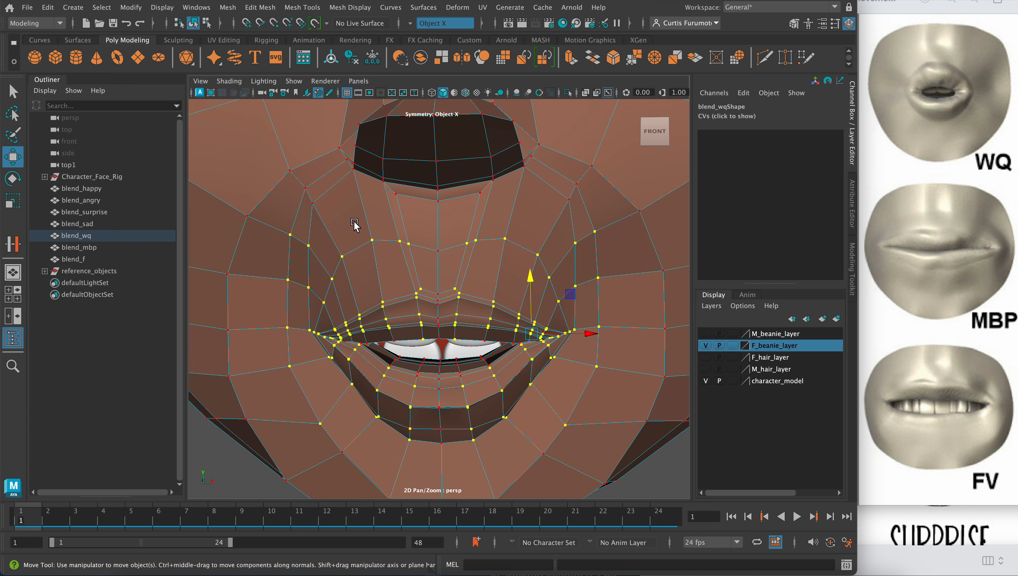
left_click(431, 232)
left_click_drag(453, 227, 526, 257)
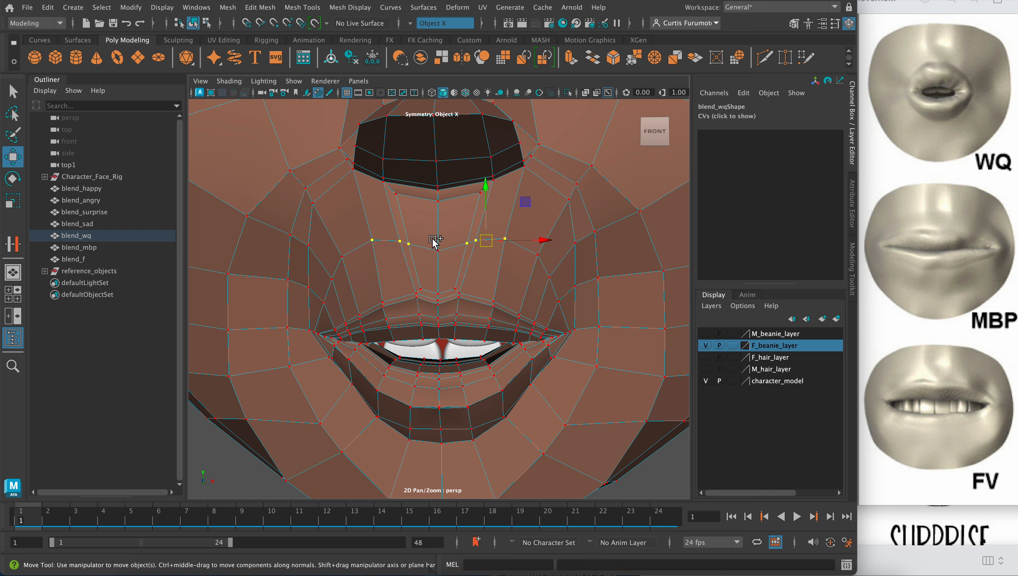
left_click_drag(433, 238, 442, 255, "shift")
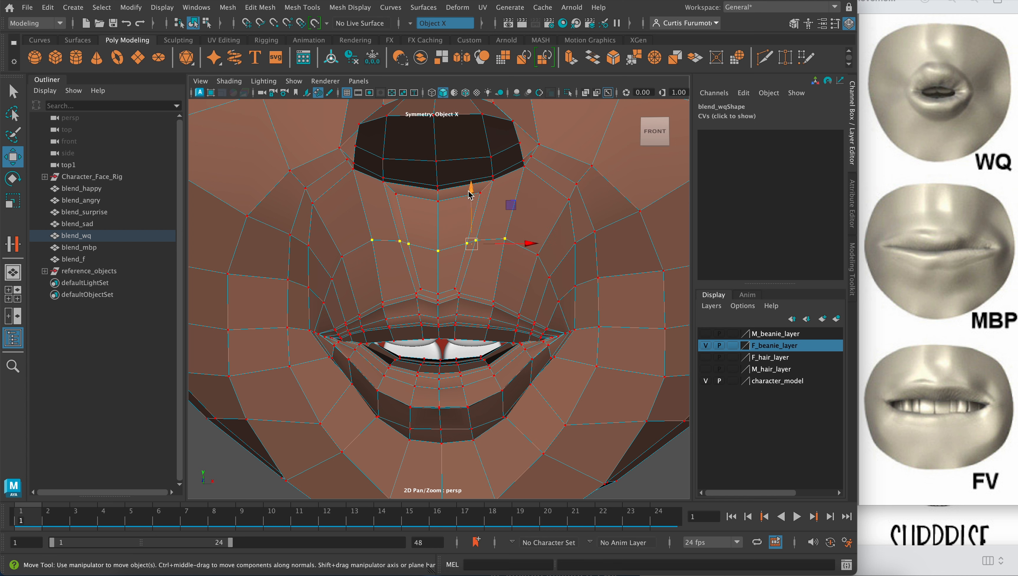
left_click_drag(470, 195, 470, 184)
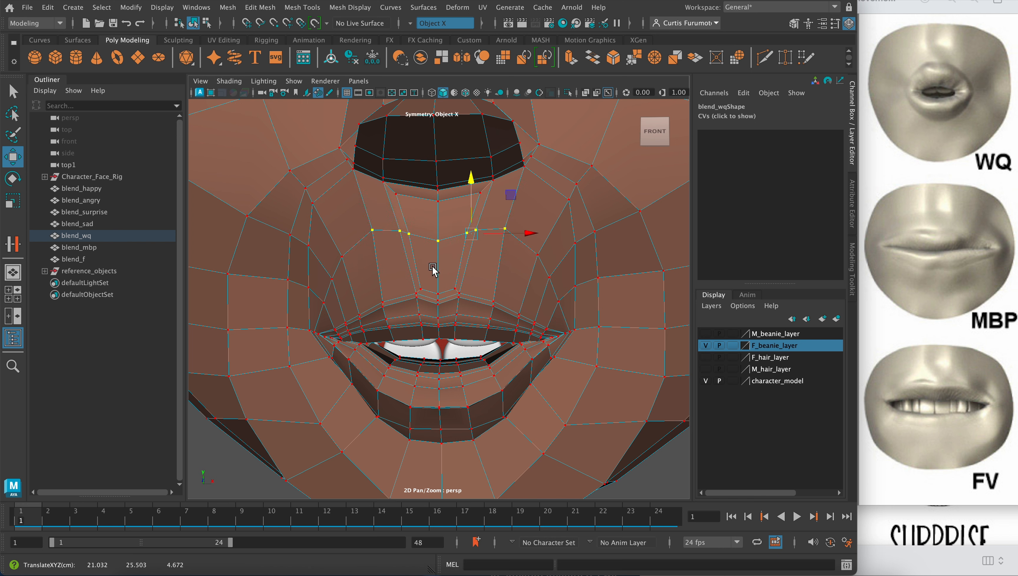
Step: Select the central vertices just above the upper lip and raise them slightly along Y
left_click_drag(435, 276, 458, 301)
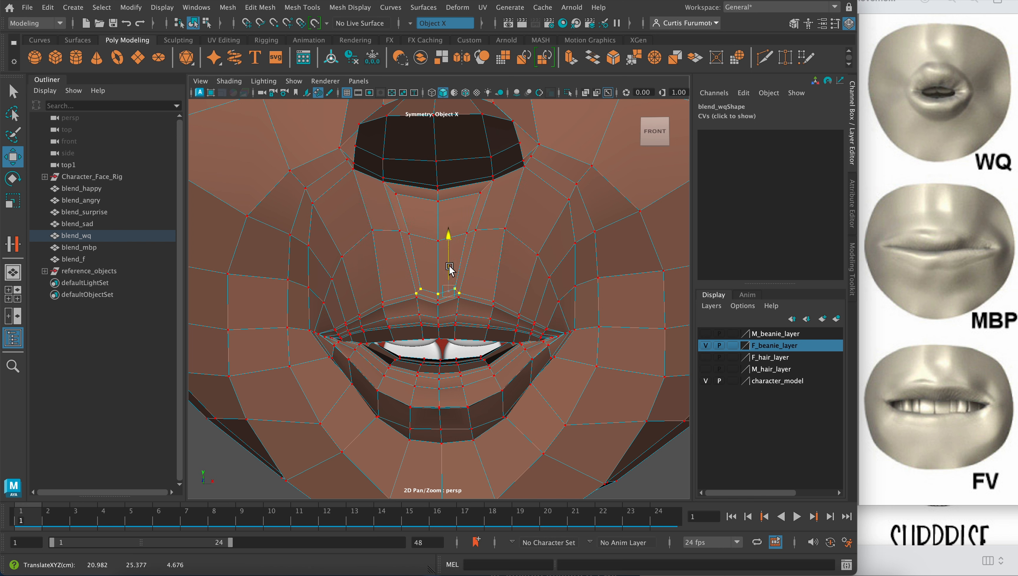
mouse_move(449, 266)
left_mouse_down()
mouse_move(456, 296)
mouse_move(448, 258)
left_mouse_up()
key("super+z")
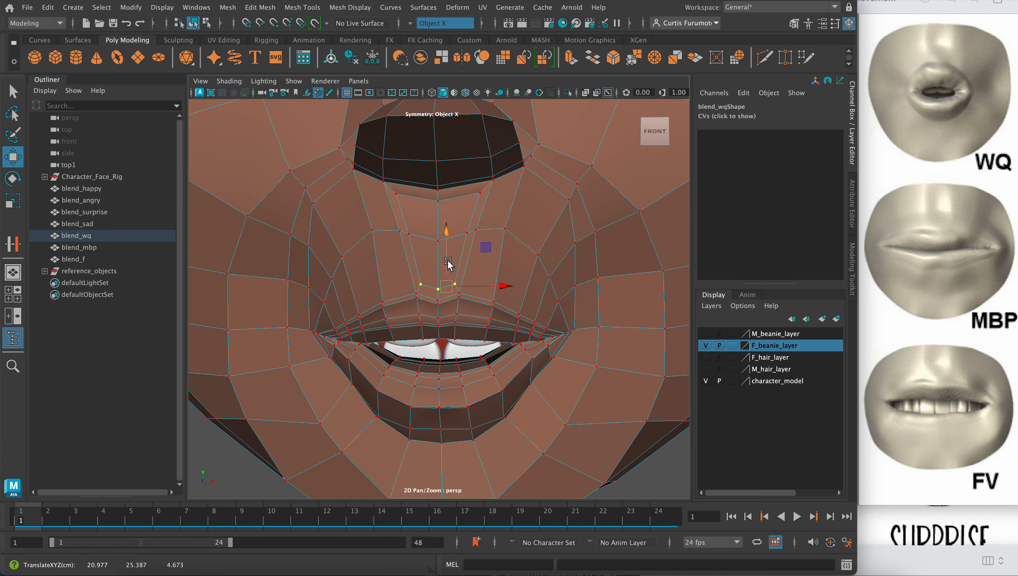
Step: Select the smile-fold vertices beside the nose and move them slightly inward along X, symmetrically on both sides
mouse_move(530, 195)
left_mouse_down("alt")
mouse_move(602, 216)
mouse_move(589, 191)
mouse_move(519, 190)
left_mouse_up("alt")
left_click_drag(455, 189, 484, 235)
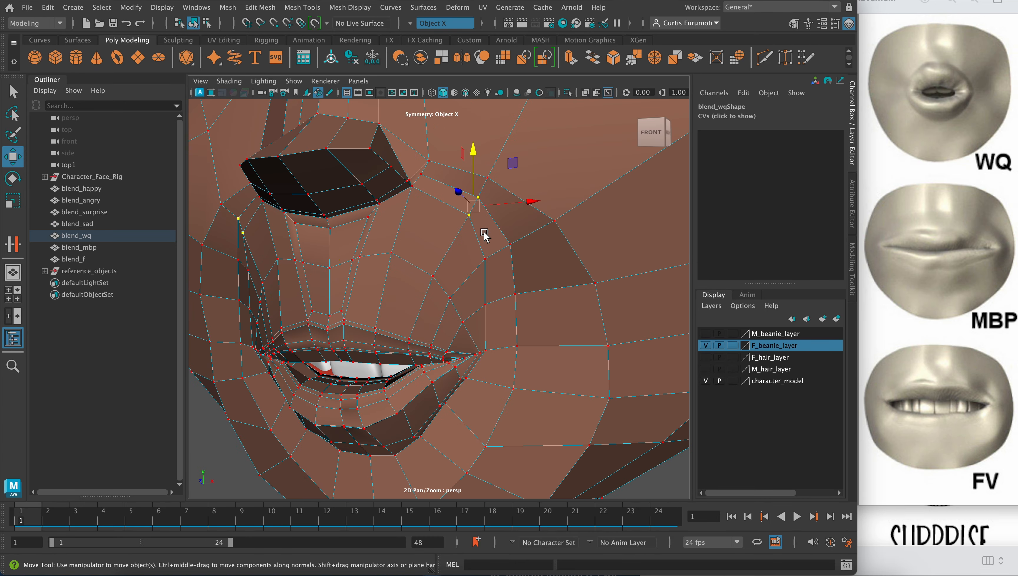
left_click_drag(476, 165, 513, 214)
left_click_drag(545, 249, 536, 250)
Step: Raise the central row of vertices midway between the nose and upper lip slightly along Y
left_click_drag(389, 234, 516, 289, "alt")
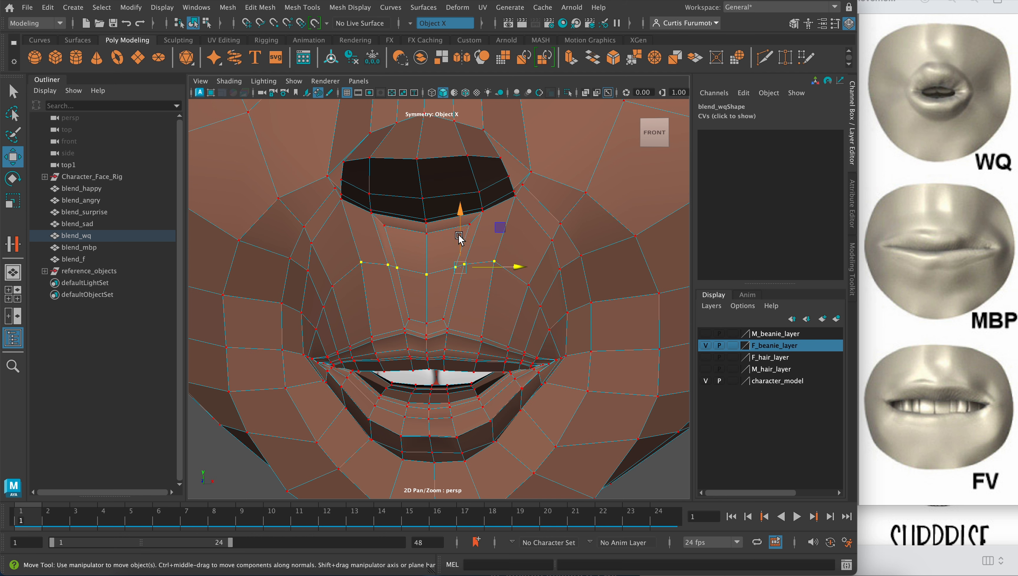
left_click_drag(459, 238, 463, 230)
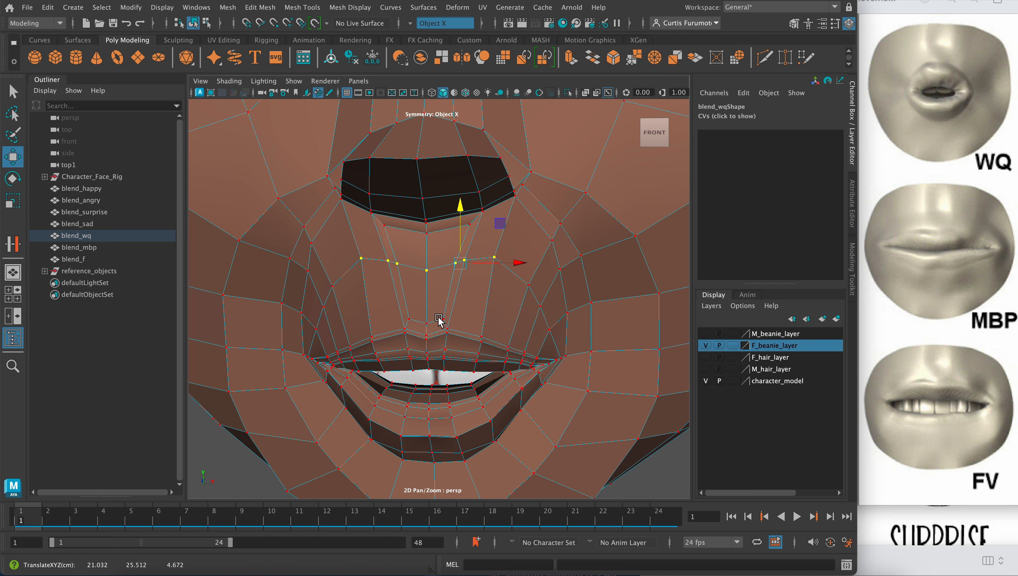
right_click_drag(503, 314, 471, 294, "alt")
Step: Inspect the blend_wq face in object mode with smooth preview from the front and at an angle, and restore the unsmoothed display
right_click_drag(435, 262, 445, 259)
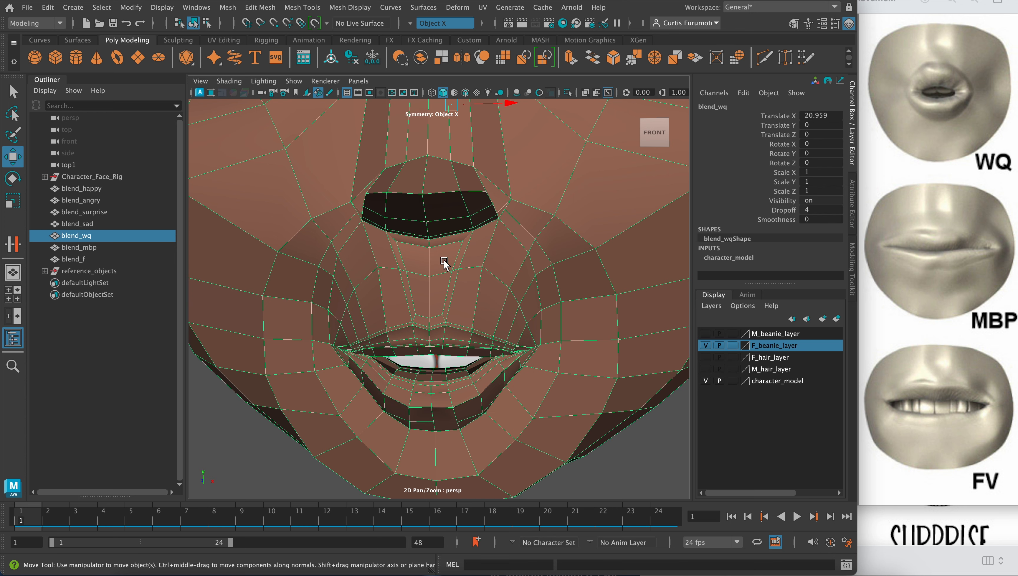
right_click_drag(496, 330, 469, 322, "alt")
key("3")
left_click(255, 355)
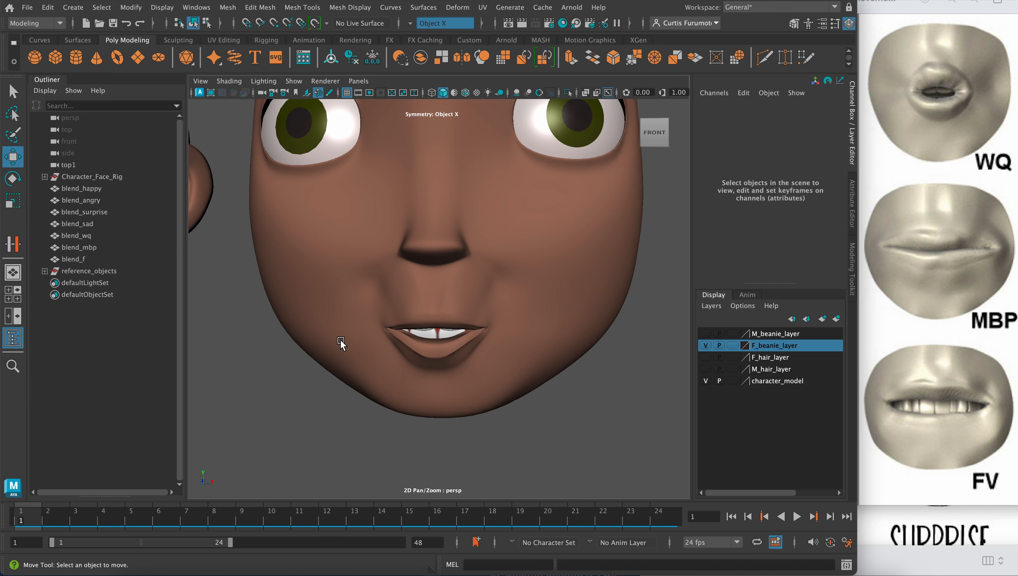
mouse_move(340, 341)
left_mouse_down("alt")
mouse_move(356, 343)
mouse_move(318, 336)
mouse_move(380, 343)
mouse_move(353, 343)
left_mouse_up("alt")
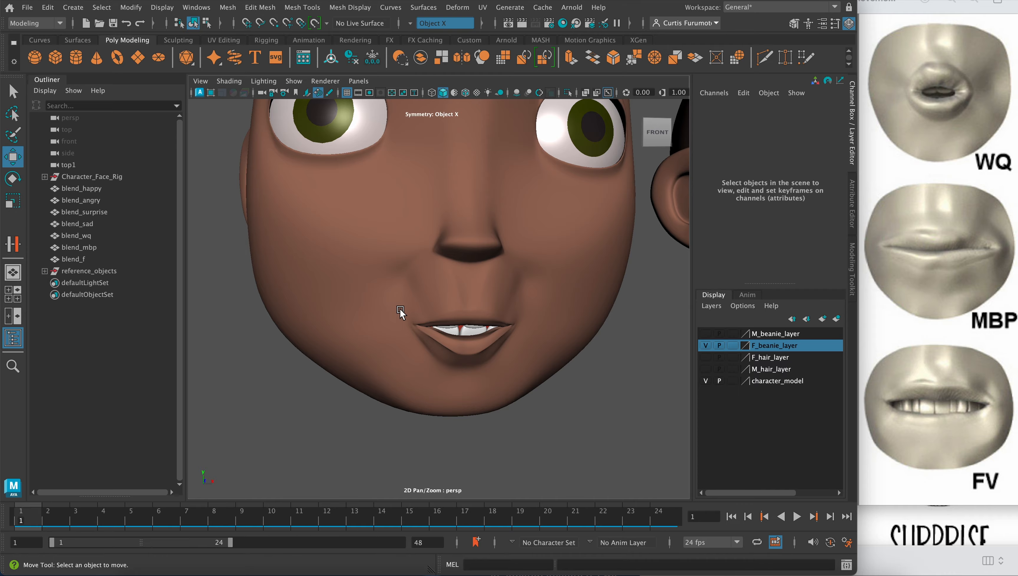
left_click(512, 305)
key("1")
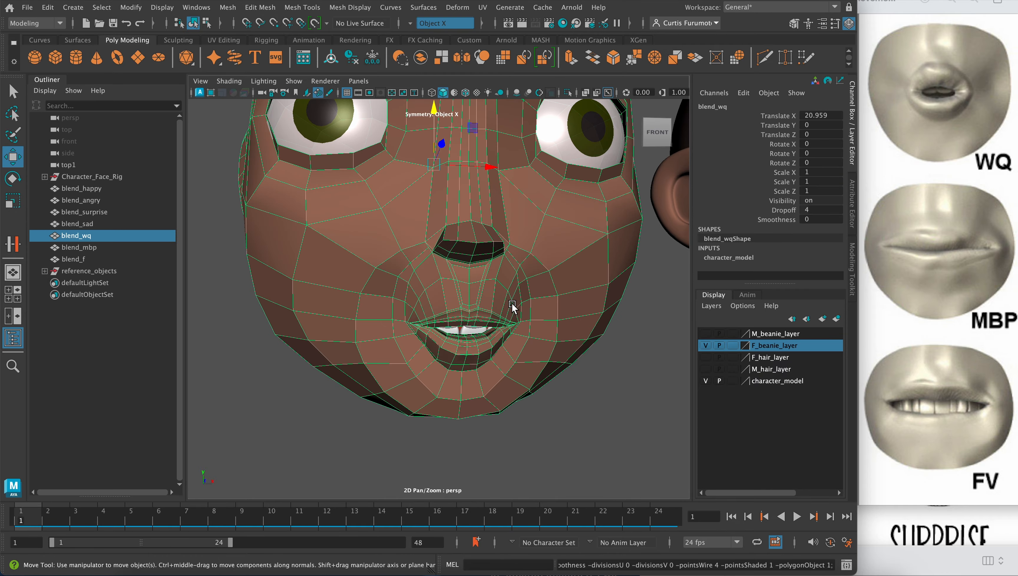
Step: In side view, select individual blend_wq vertices between the nose and mouth corner and pull them forward along Z
left_click_drag(512, 304, 446, 315, "alt")
scroll(444, 316, "up", 4)
middle_click_drag(426, 322, 516, 348, "alt")
left_click_drag(516, 349, 471, 342, "alt")
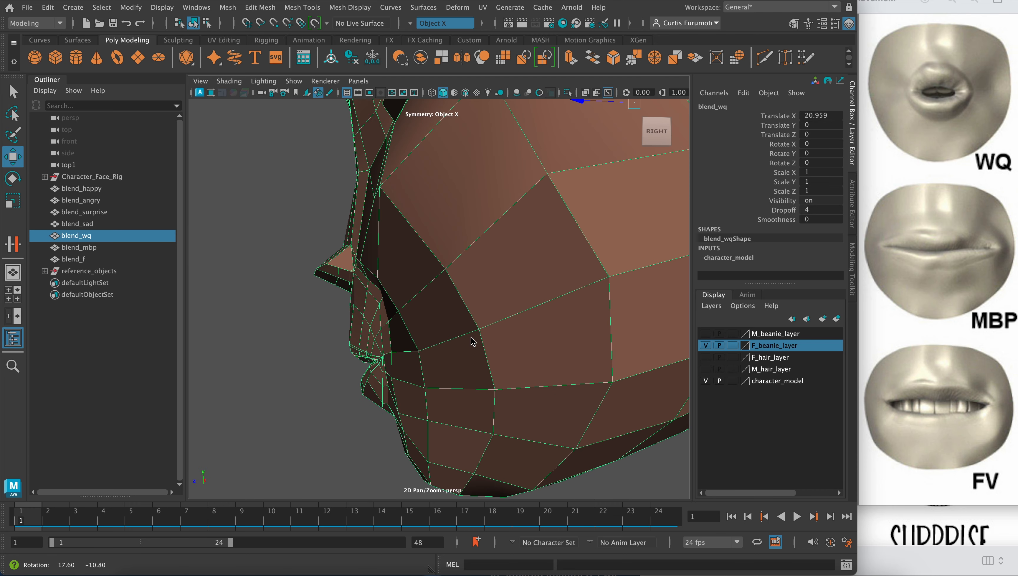
scroll(468, 342, "up", 2)
scroll(392, 338, "up", 4)
middle_click_drag(391, 337, 446, 325, "alt")
right_click_drag(380, 351, 324, 225)
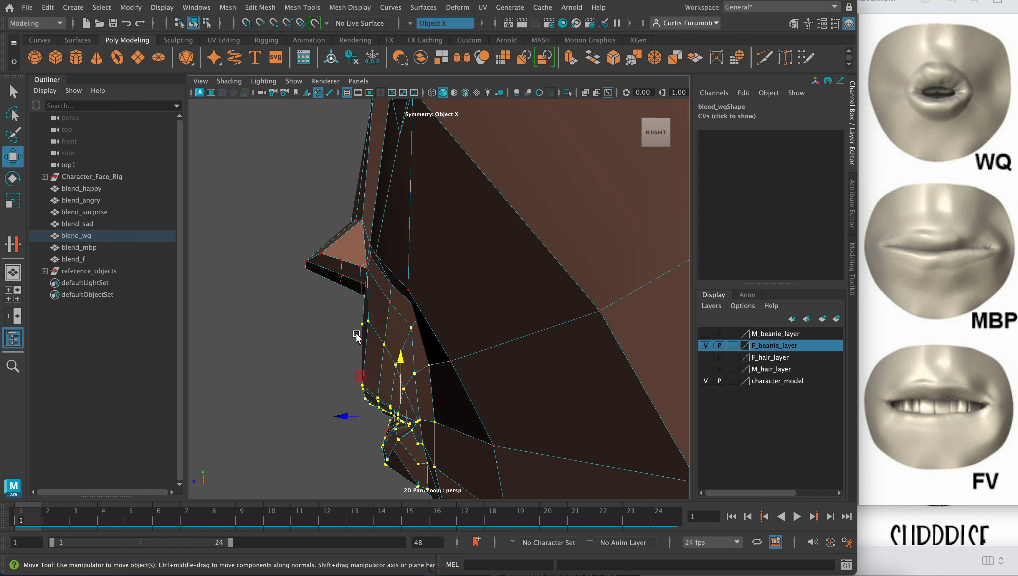
left_click(394, 365)
left_click(337, 364)
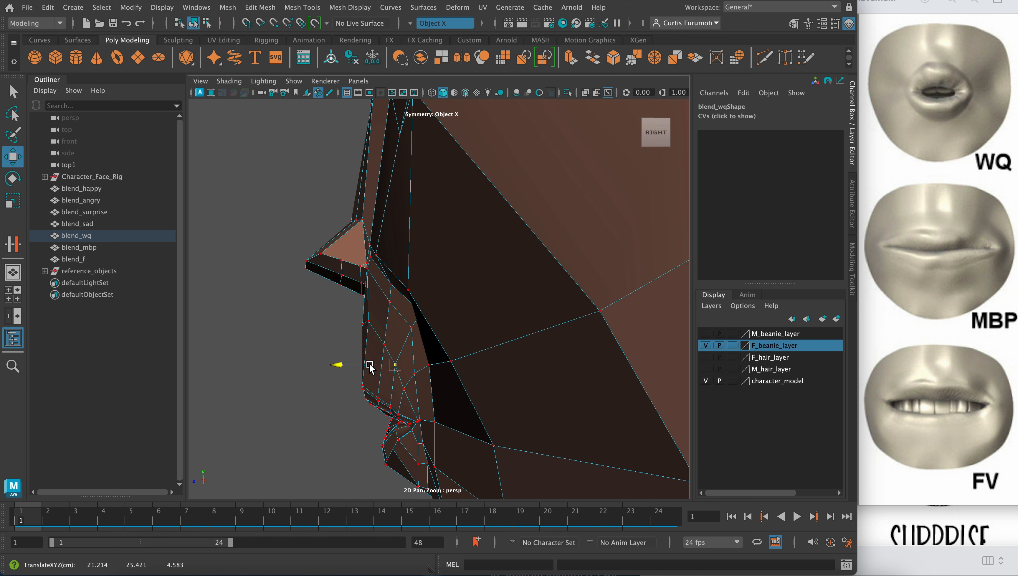
left_click(411, 328)
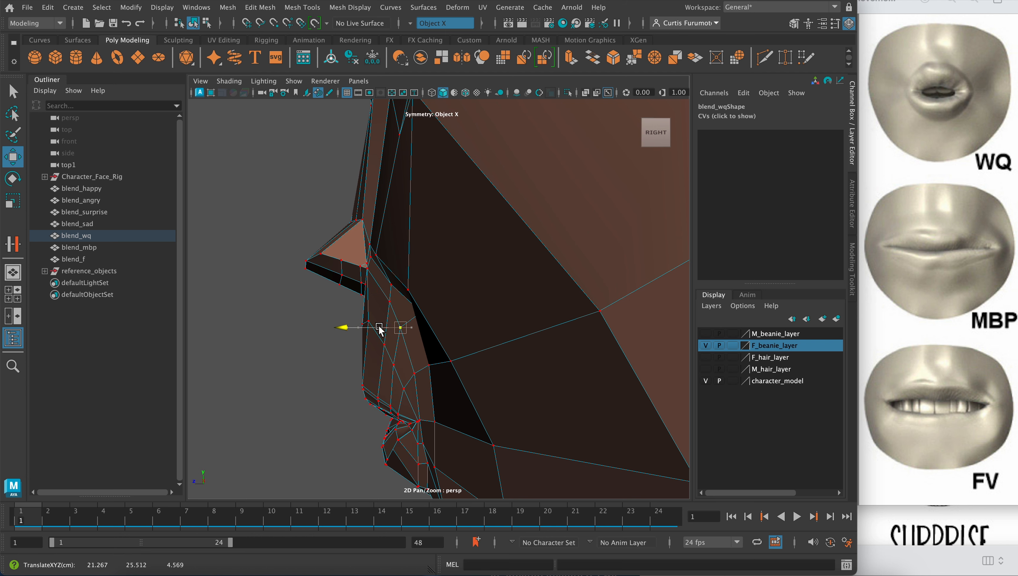
Step: Adjust the outer fold vertices from beside the nose down to below the mouth corner along Z, one at a time
mouse_move(408, 334)
left_mouse_down("alt")
mouse_move(455, 336)
mouse_move(409, 324)
left_mouse_up("alt")
left_click(475, 323)
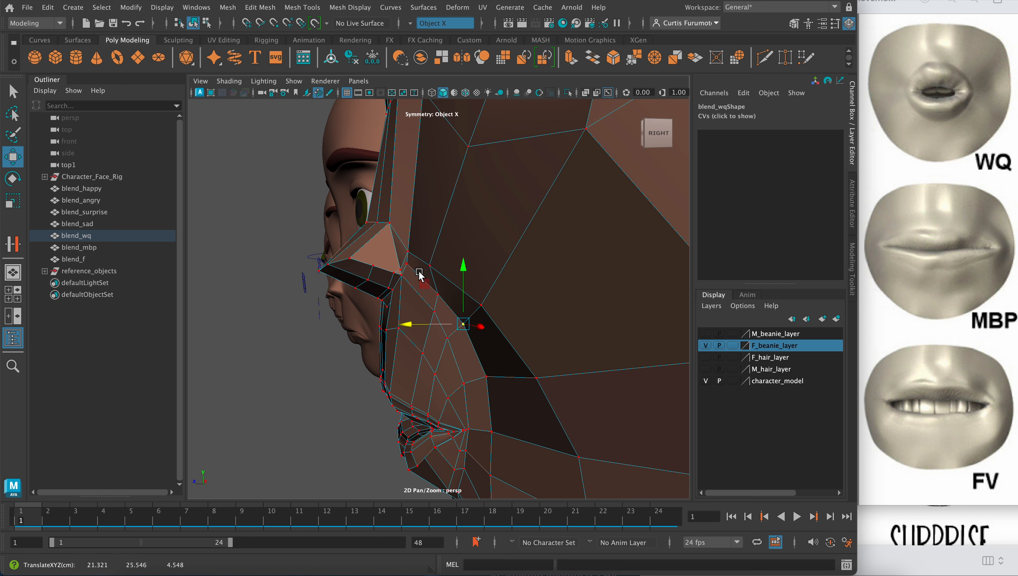
left_click_drag(499, 415, 480, 327, "alt")
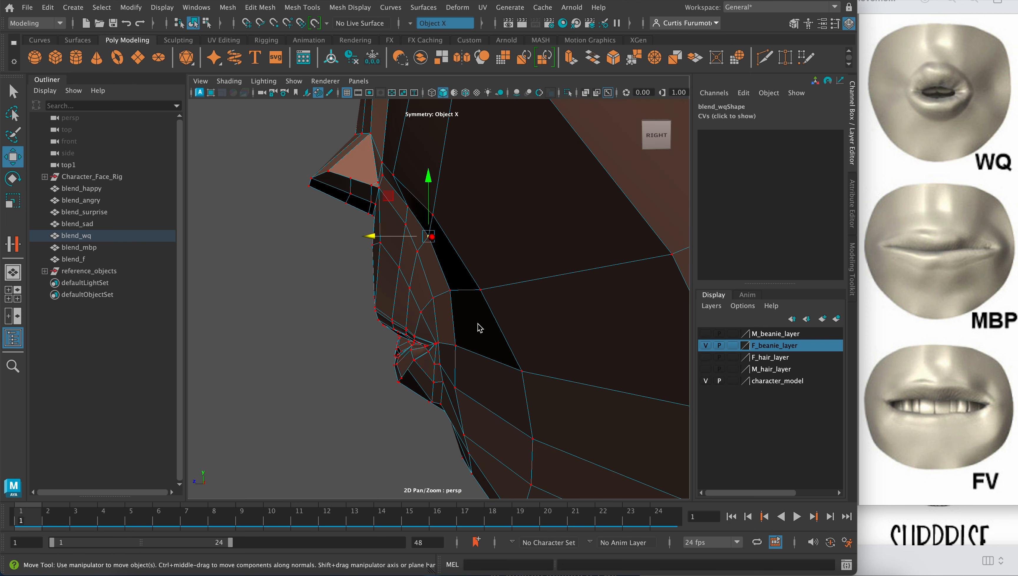
left_click(448, 289)
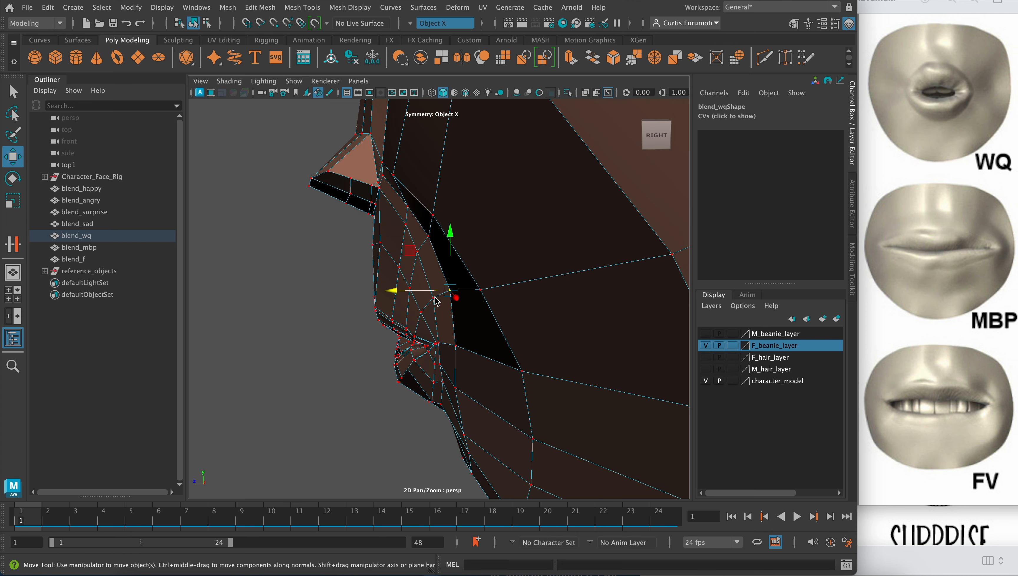
left_click(417, 251)
left_click_drag(388, 252, 391, 254)
left_click(455, 386)
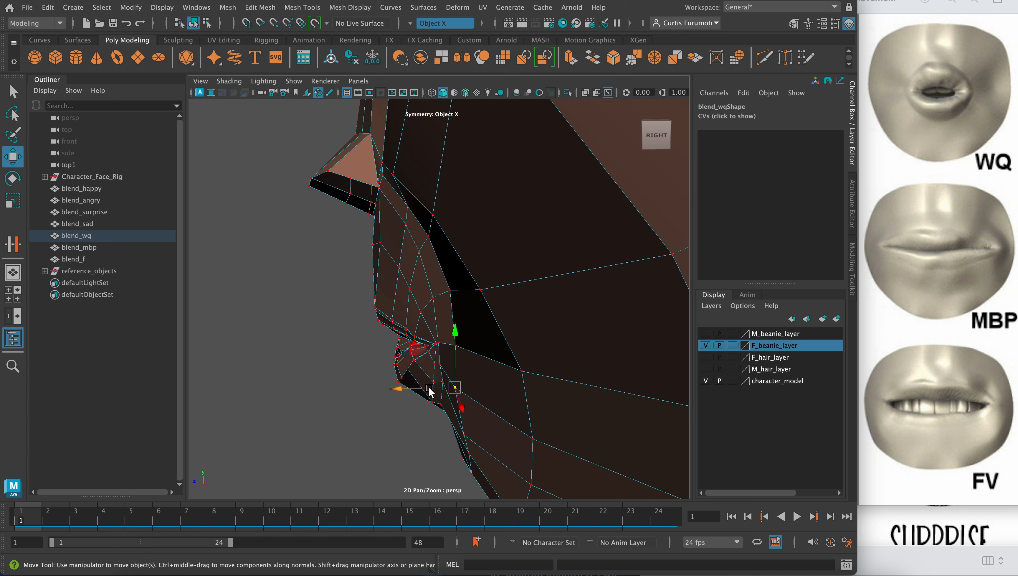
Step: Try to move the chin vertices below the lower lip along Z, and undo the attempts
left_click_drag(458, 401, 504, 428, "alt")
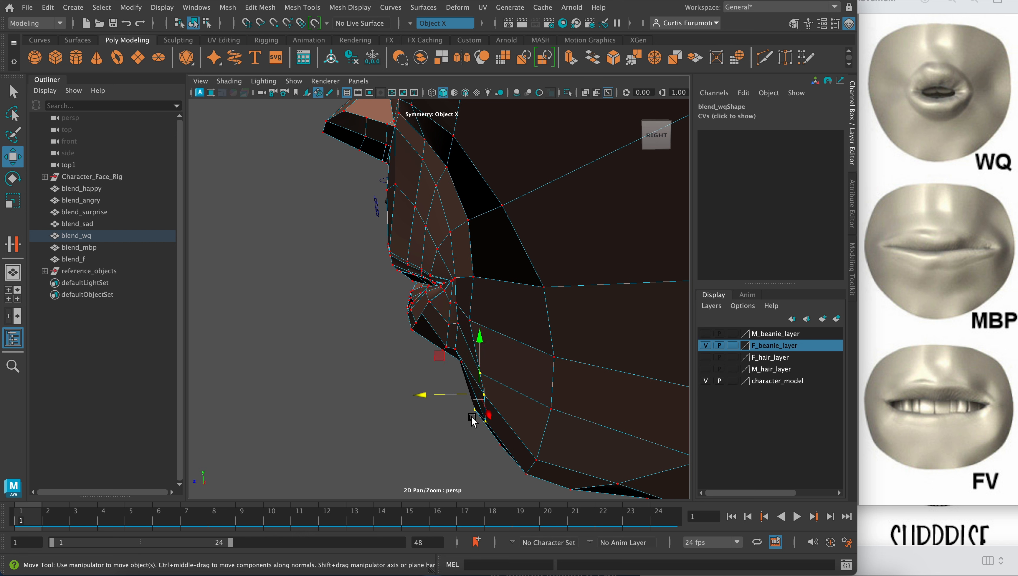
left_click(438, 396)
key("super+z")
left_click(435, 397)
key("super+z")
Step: Select only the curved row of chin vertices below the lower lip and shift it along Z
left_click_drag(439, 396, 489, 426)
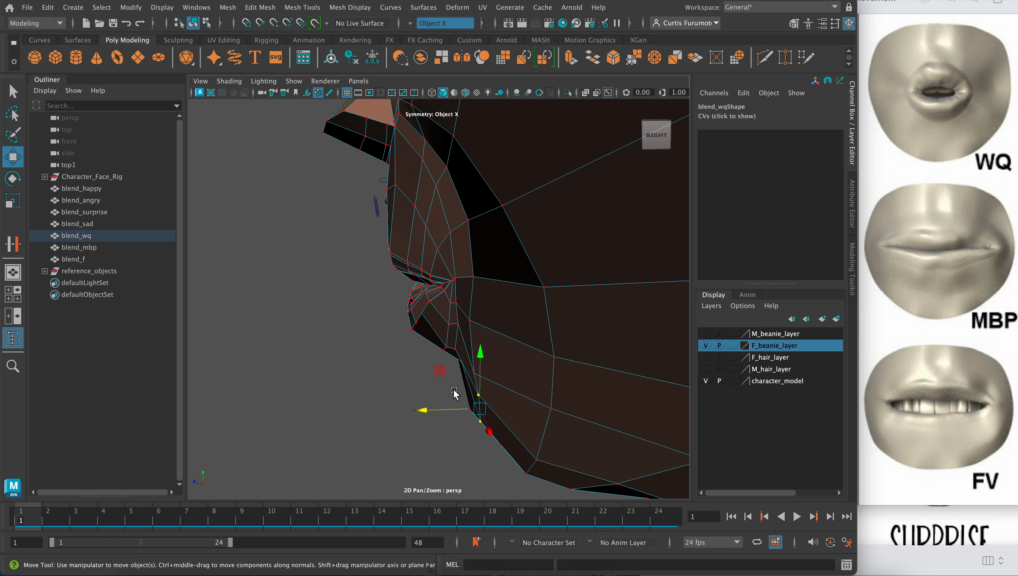
middle_click_drag(454, 391, 453, 397)
left_click_drag(454, 397, 493, 353, "alt")
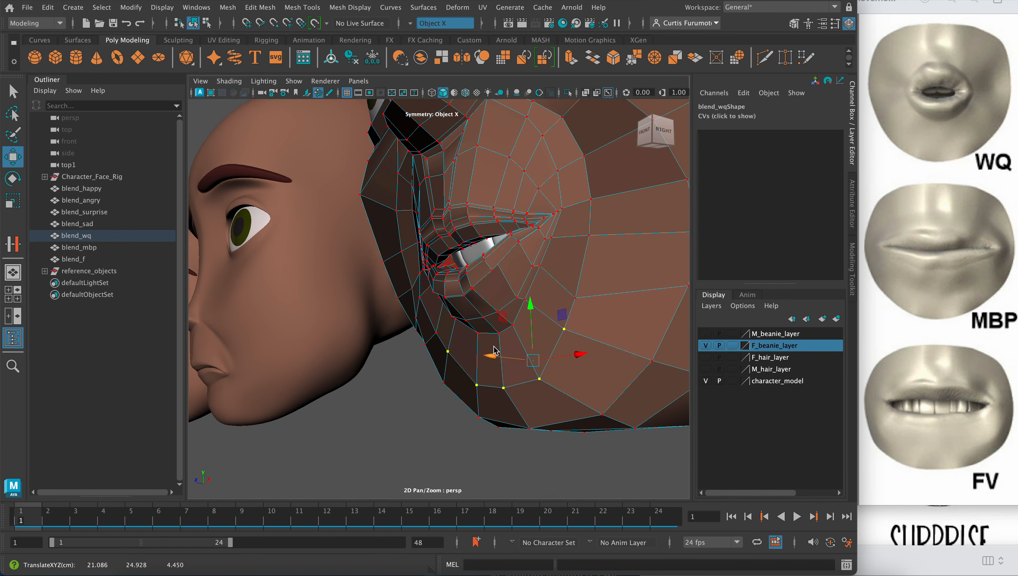
Step: Examine the smoothed blend_wq mouth from the front in object mode and compare it with the neighbouring heads
right_click(488, 289)
left_click(542, 199)
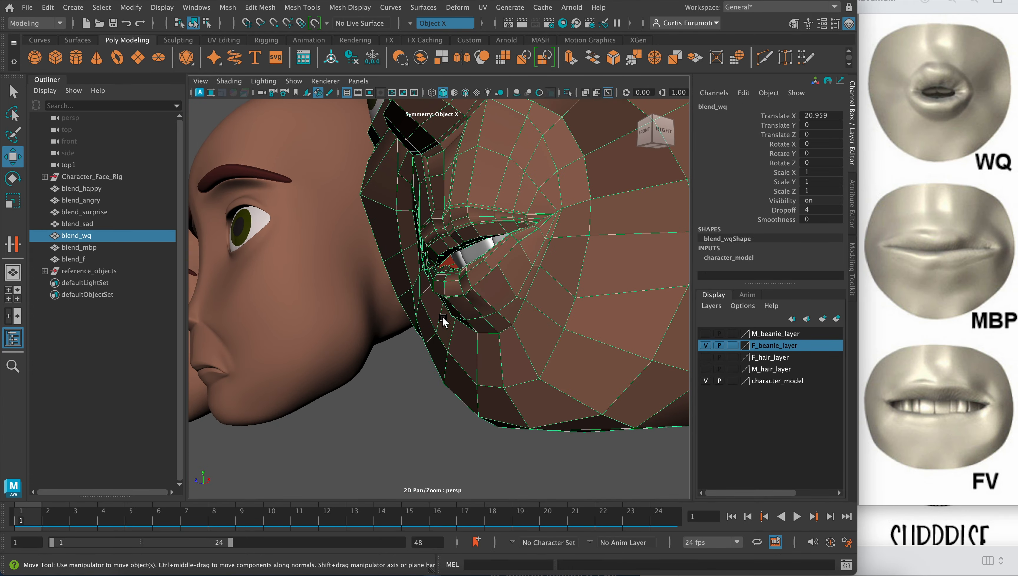
left_click(461, 402)
mouse_move(462, 403)
left_mouse_down("alt")
mouse_move(434, 377)
mouse_move(448, 387)
left_mouse_up("alt")
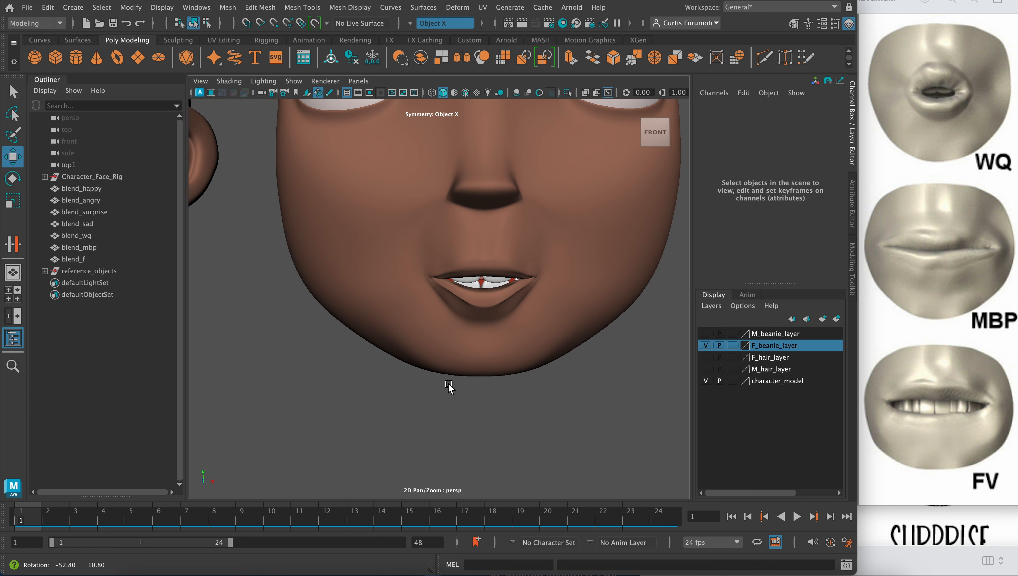
scroll(449, 384, "down", 6)
middle_click_drag(446, 347, 396, 372, "alt")
mouse_move(463, 326)
middle_mouse_down("alt")
mouse_move(400, 345)
mouse_move(458, 323)
middle_mouse_up("alt")
scroll(436, 340, "down", 3)
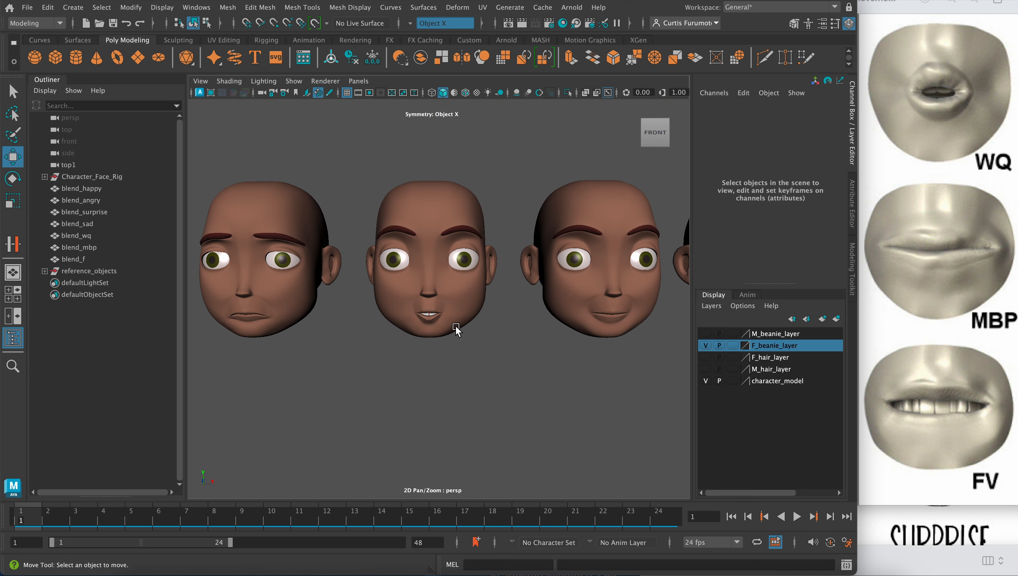
Step: Select the blend_mbp head, frame its mouth from the front, and switch it to the unsmoothed display
scroll(455, 328, "up", 8)
left_click_drag(435, 342, 481, 318, "alt")
middle_click_drag(481, 318, 391, 351, "alt")
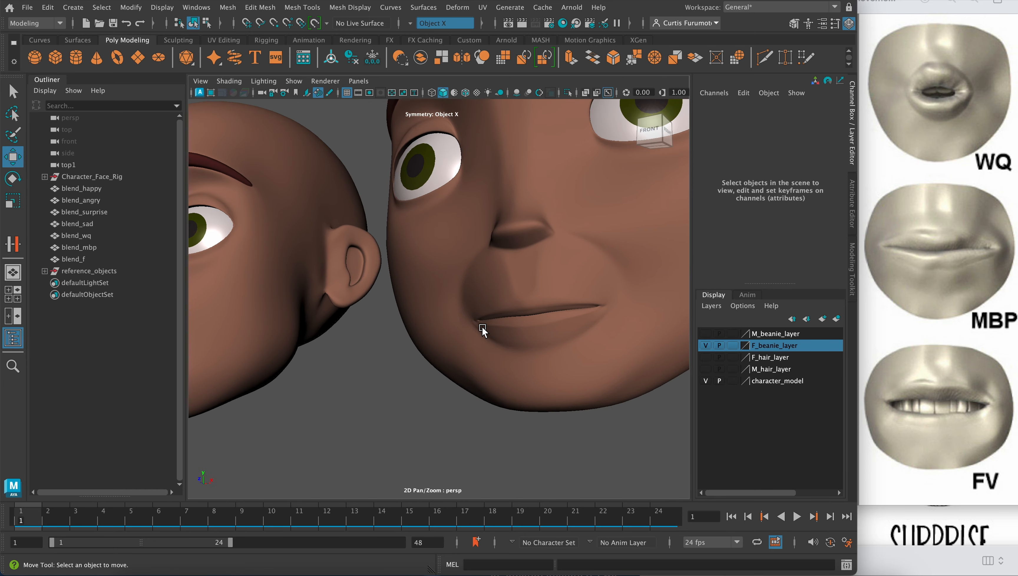
left_click_drag(482, 326, 438, 341, "alt")
left_click(438, 341)
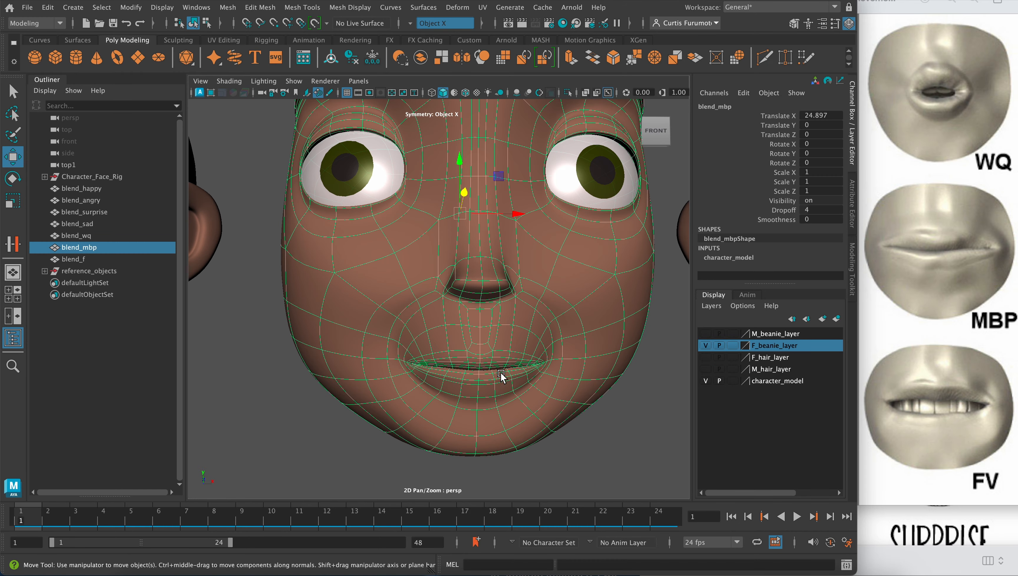
scroll(521, 373, "down", 3)
scroll(522, 373, "up", 8)
middle_click_drag(506, 365, 490, 334, "alt")
scroll(524, 336, "up", 2)
key("1")
scroll(491, 334, "up", 1)
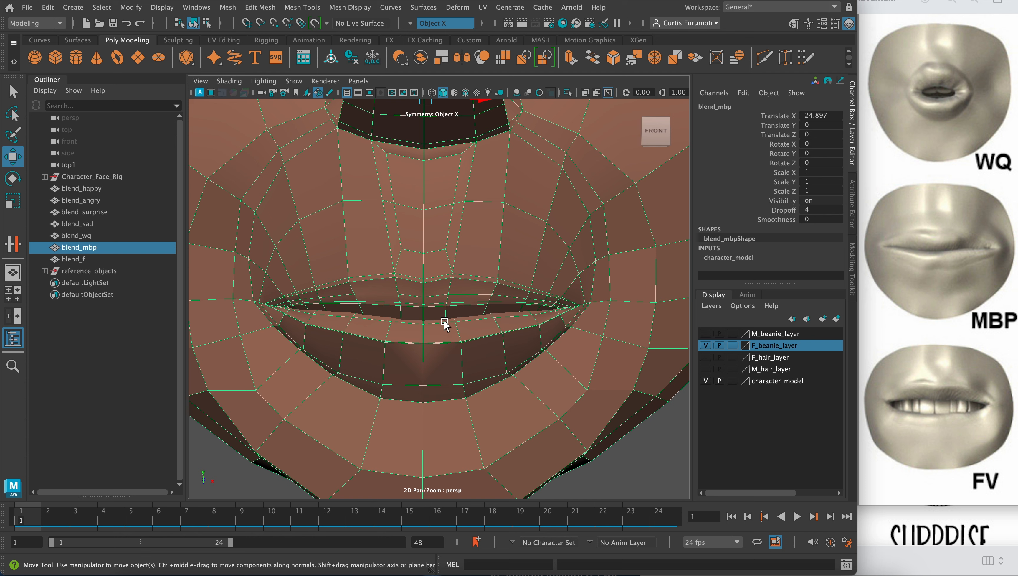
Step: Select the blend_mbp vertices around the lips and mouth corners and scale them wider along X with soft selection on
right_click_drag(445, 214, 387, 220)
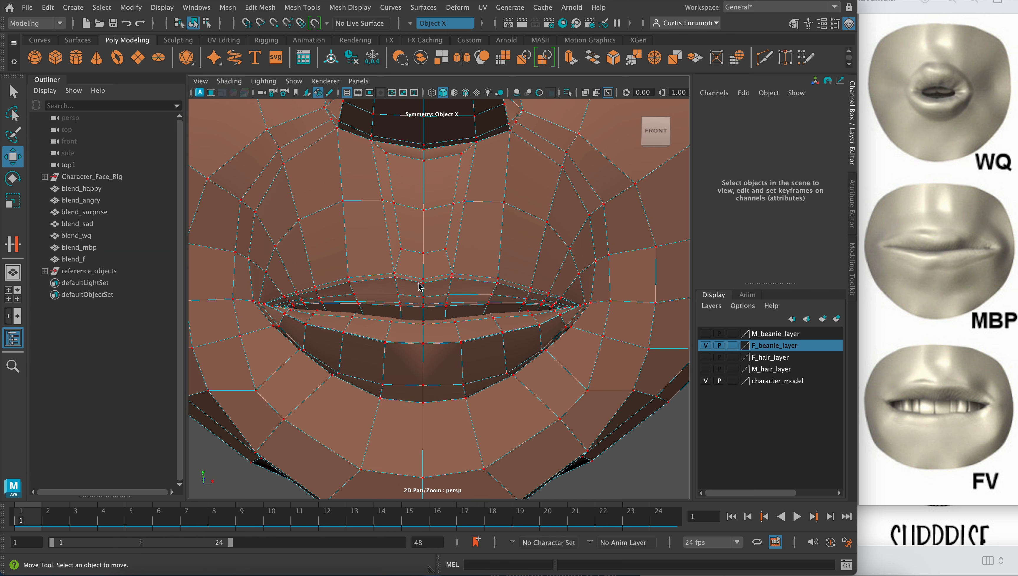
left_click_drag(413, 269, 671, 343)
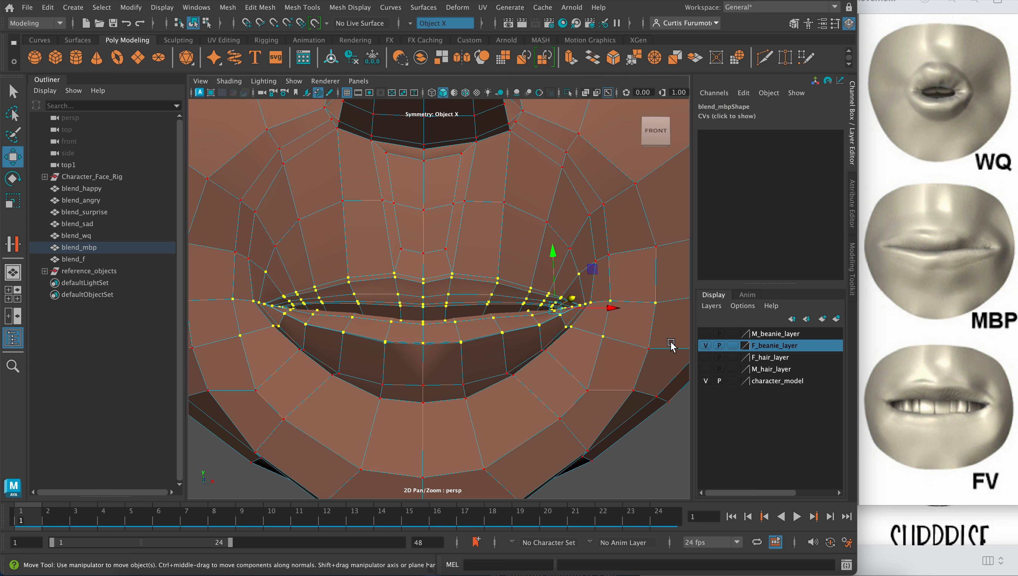
key("r")
key("b")
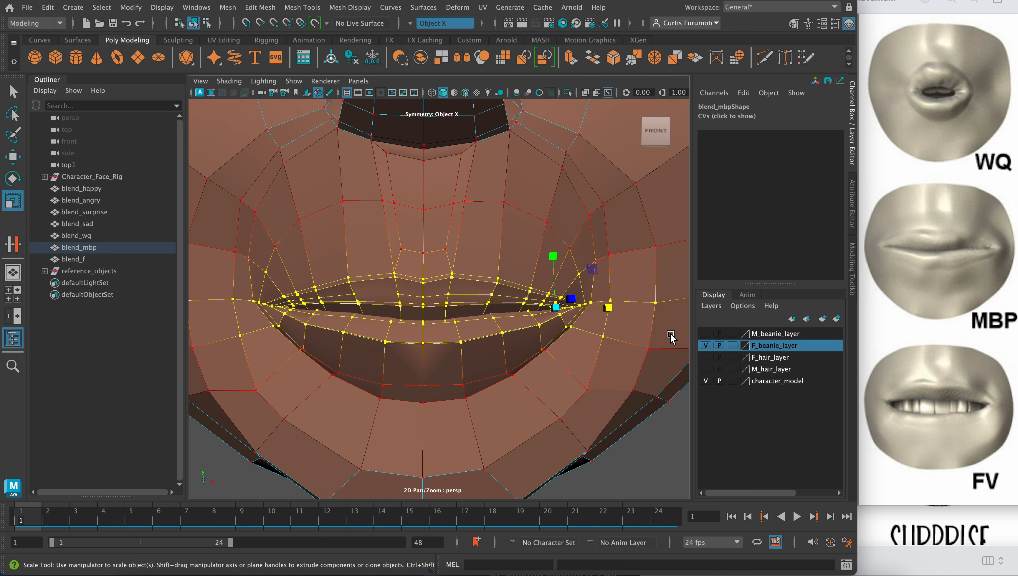
left_click_drag(609, 308, 629, 313)
key("w")
right_click_drag(624, 326, 574, 335, "alt")
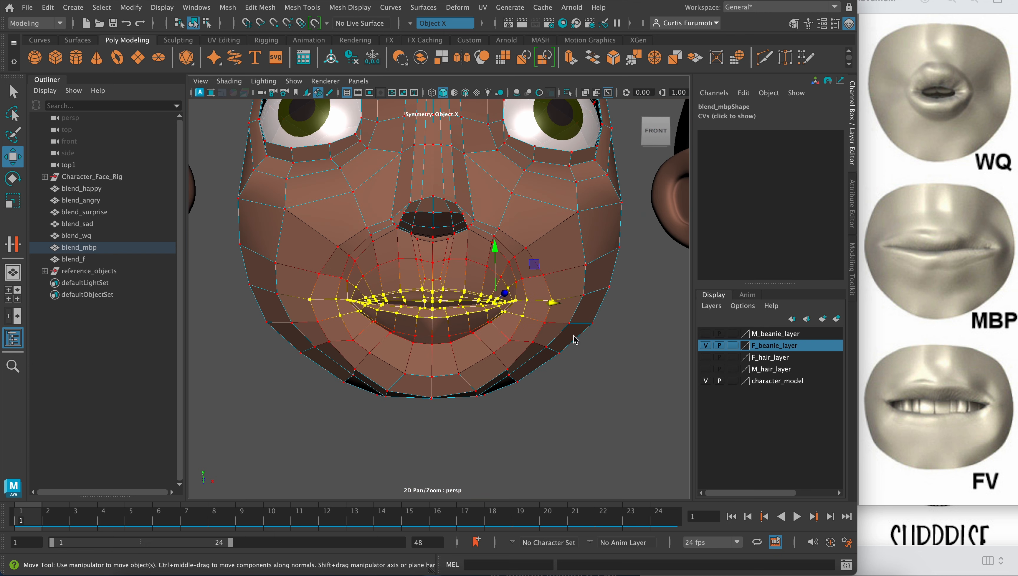
scroll(573, 340, "up", 3)
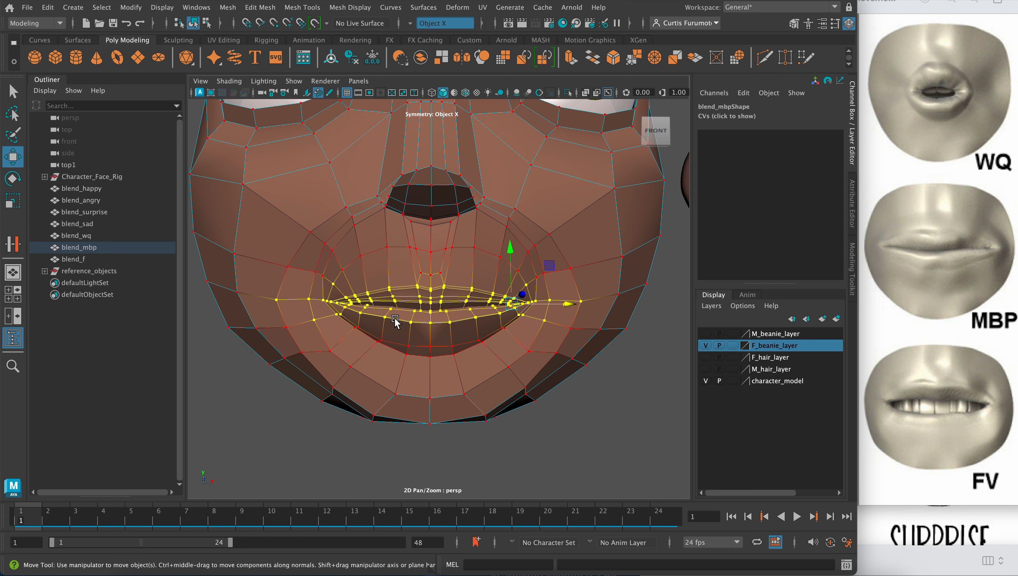
scroll(470, 326, "up", 3)
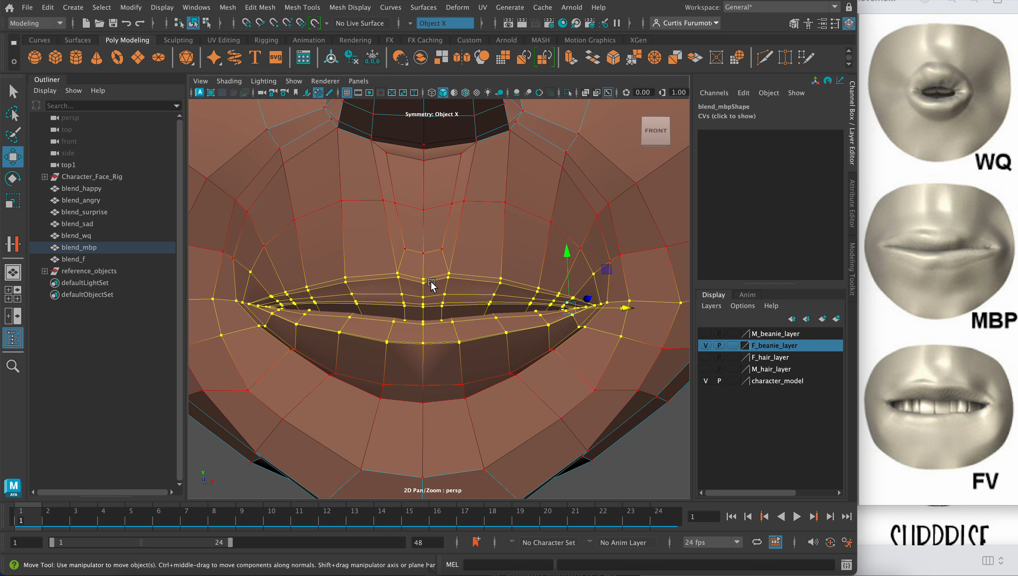
Step: Select the upper lip faces of blend_mbp in face mode, from the centre out to both mouth corners
right_click_drag(432, 281, 422, 248)
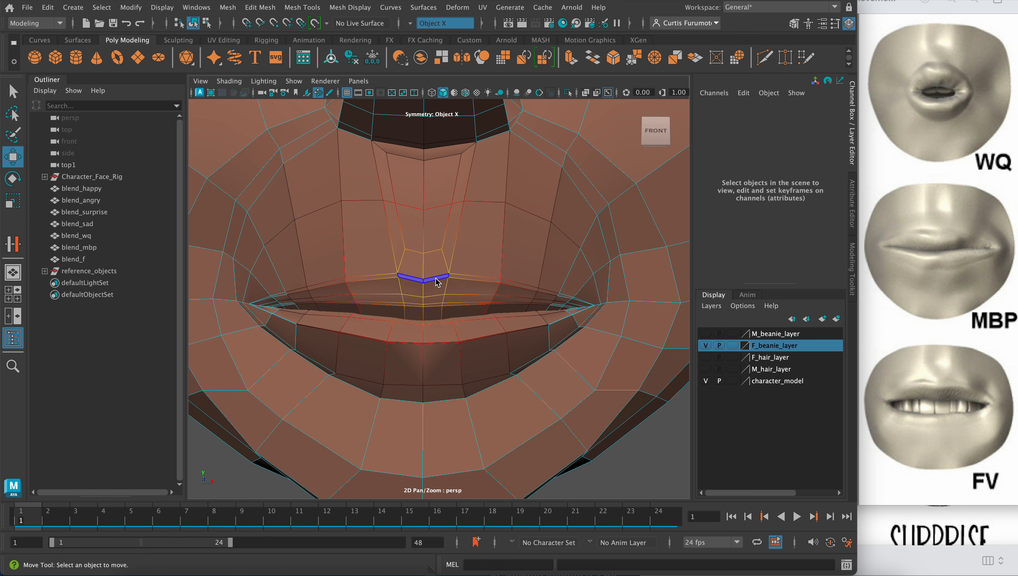
left_click(435, 278)
key("q")
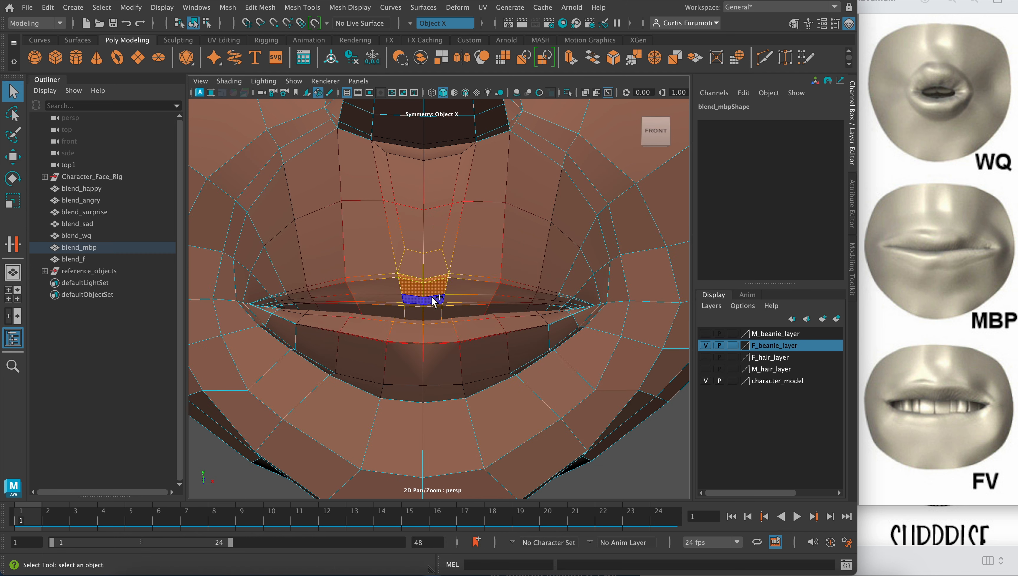
left_click(435, 300, "shift")
left_click(433, 314, "shift")
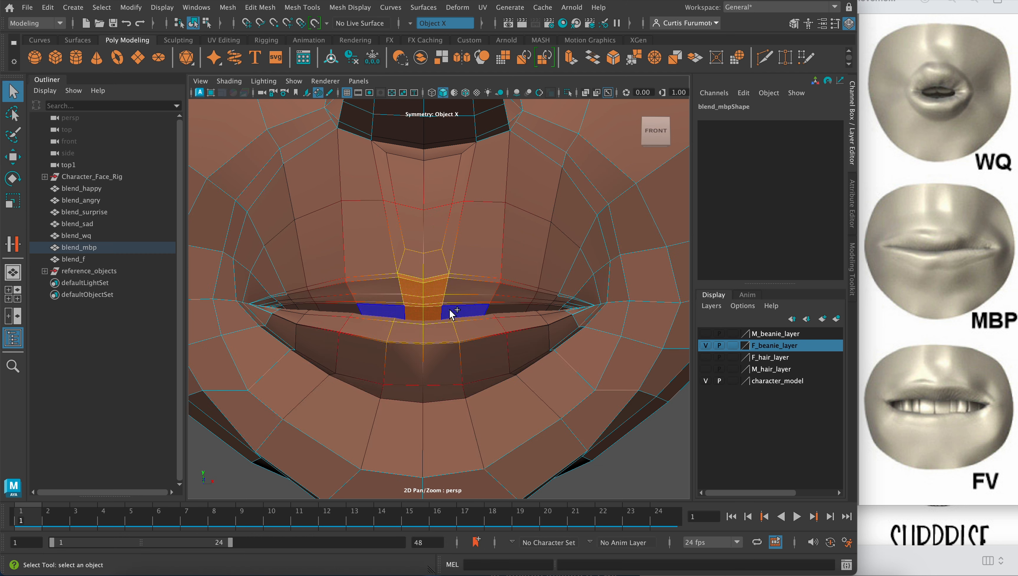
left_click(453, 307, "shift")
left_click(464, 288, "shift")
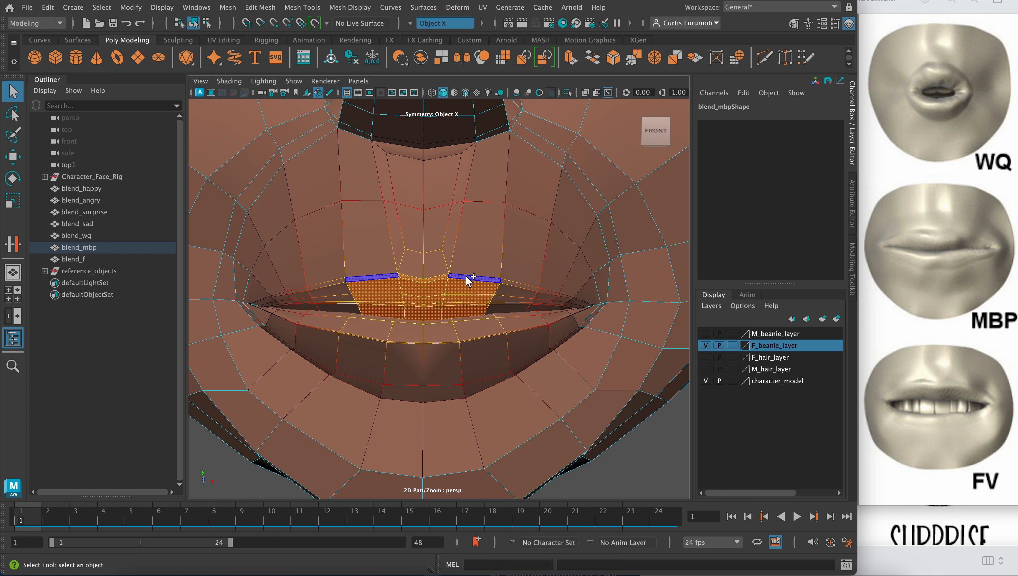
left_click(507, 291, "shift")
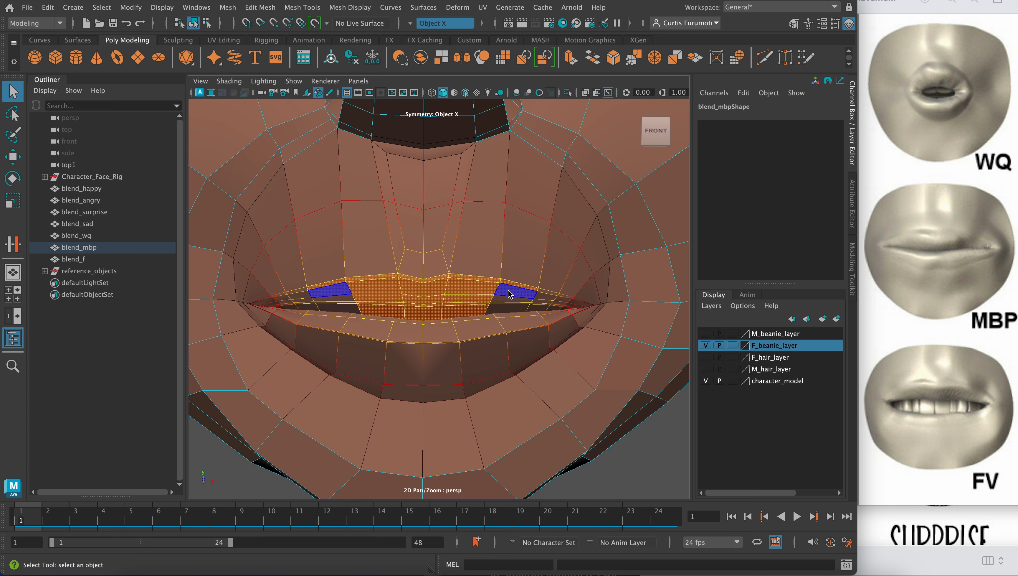
left_click(500, 307, "shift")
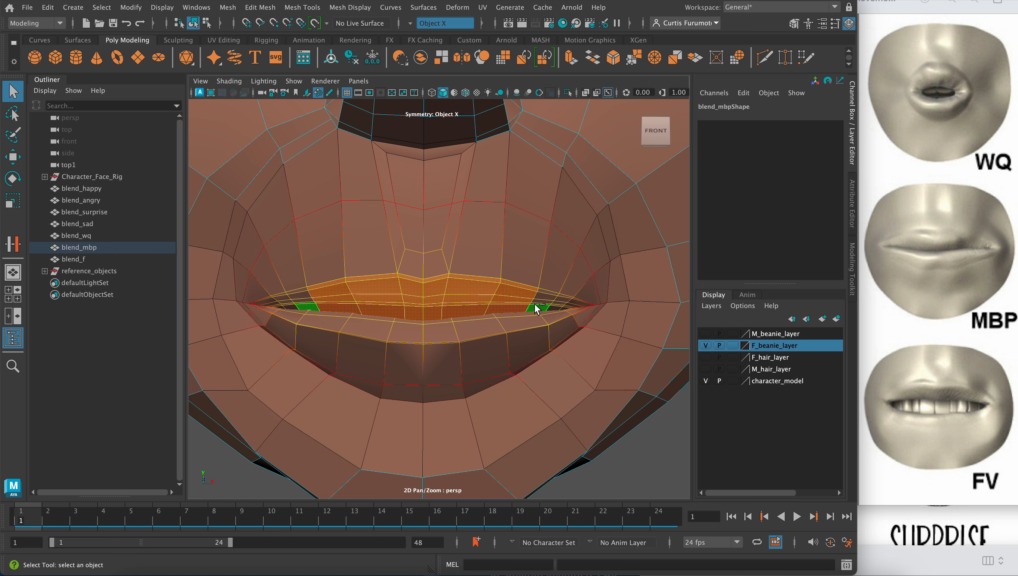
left_click(536, 309, "shift")
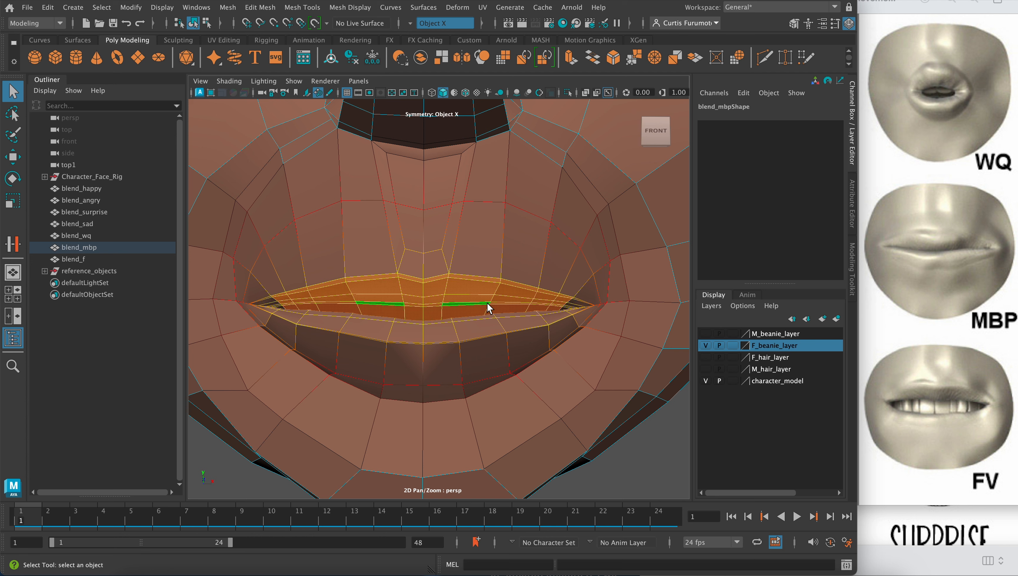
Step: Rotate the selected upper lip faces about X, turn soft selection off, and move them down along Y
key("e")
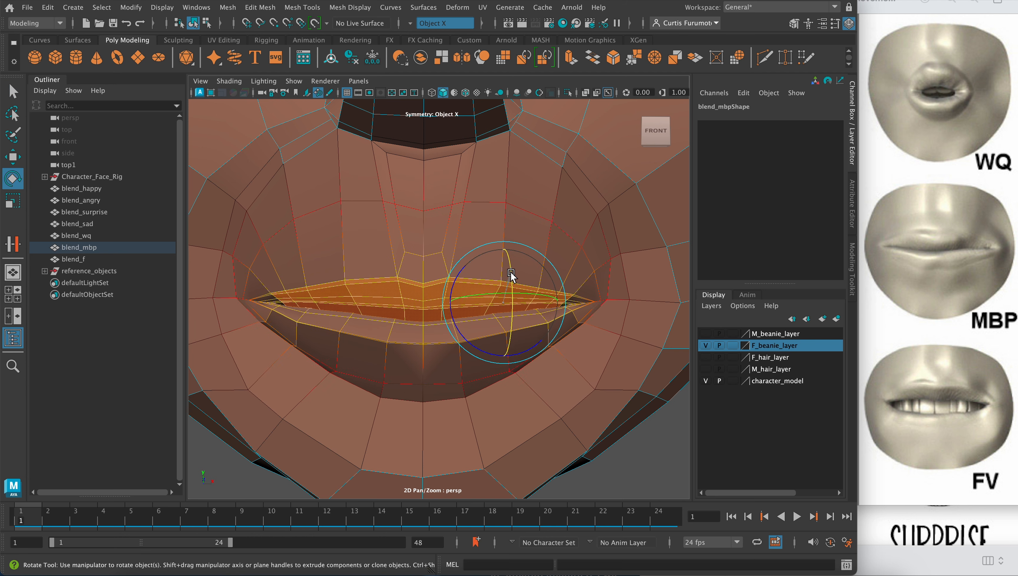
left_click_drag(511, 273, 504, 253)
key("b")
key("w")
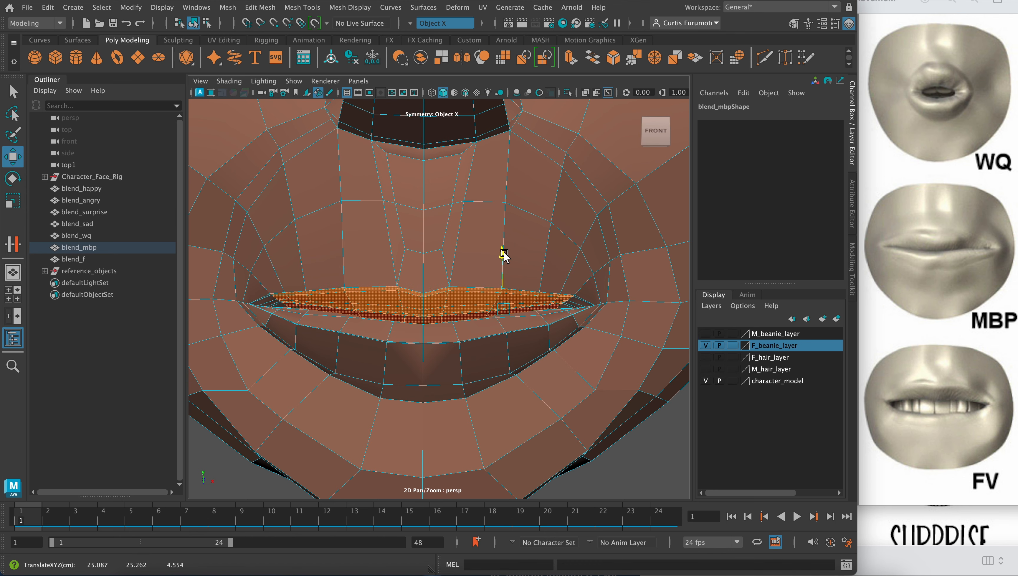
Step: Select the outer lower lip faces near the mouth corners and turn on X-ray shading
scroll(477, 347, "up", 5)
left_click_drag(479, 299, 497, 263, "alt")
left_click(597, 237)
key("q")
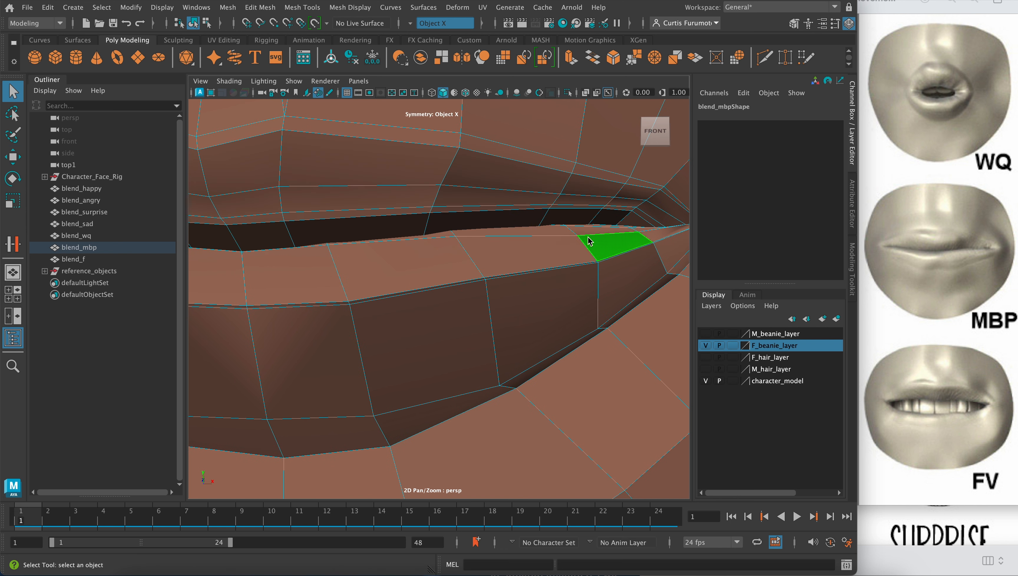
left_click(586, 238, "shift")
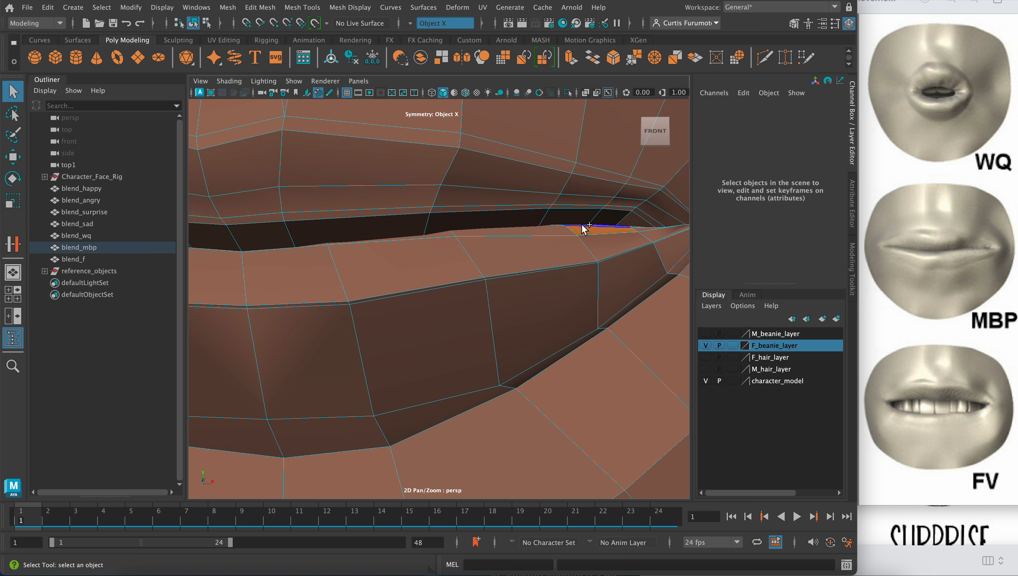
left_click(591, 241)
left_click(561, 248, "shift")
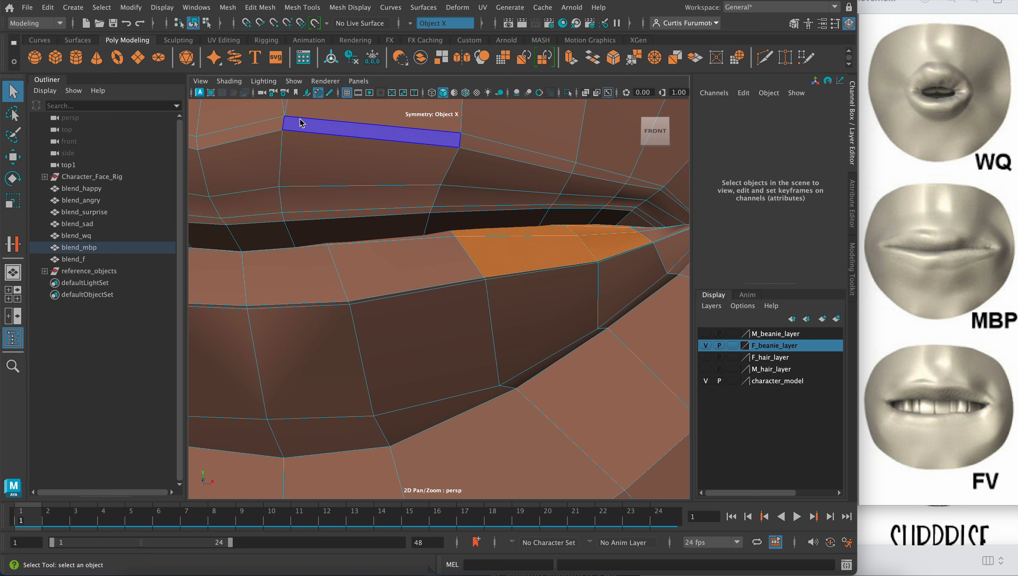
left_click(227, 81)
left_click(238, 199)
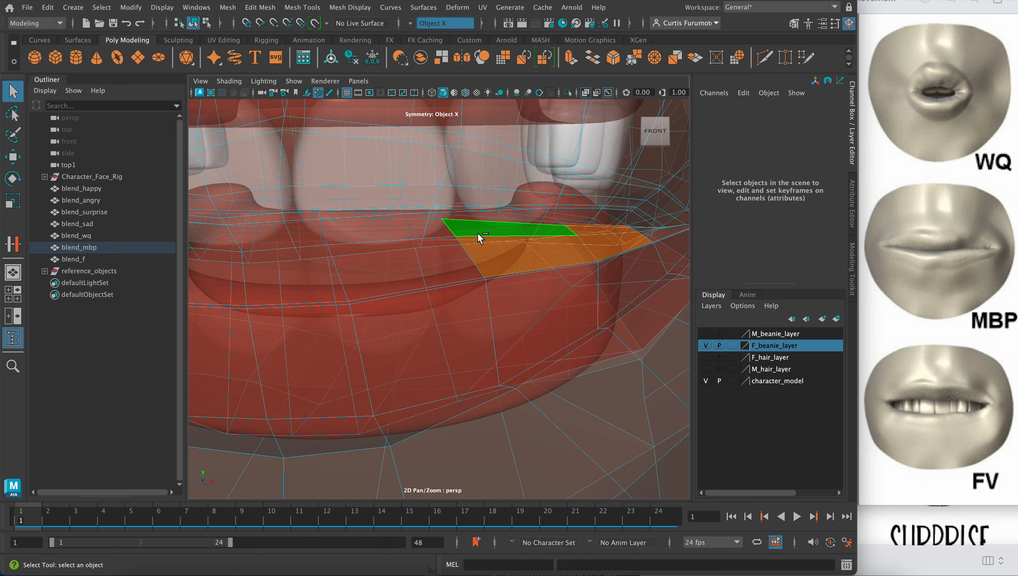
Step: Extend the lower lip face selection toward the centre in the X-ray display, undoing the stray inner face addition
scroll(528, 231, "up", 5)
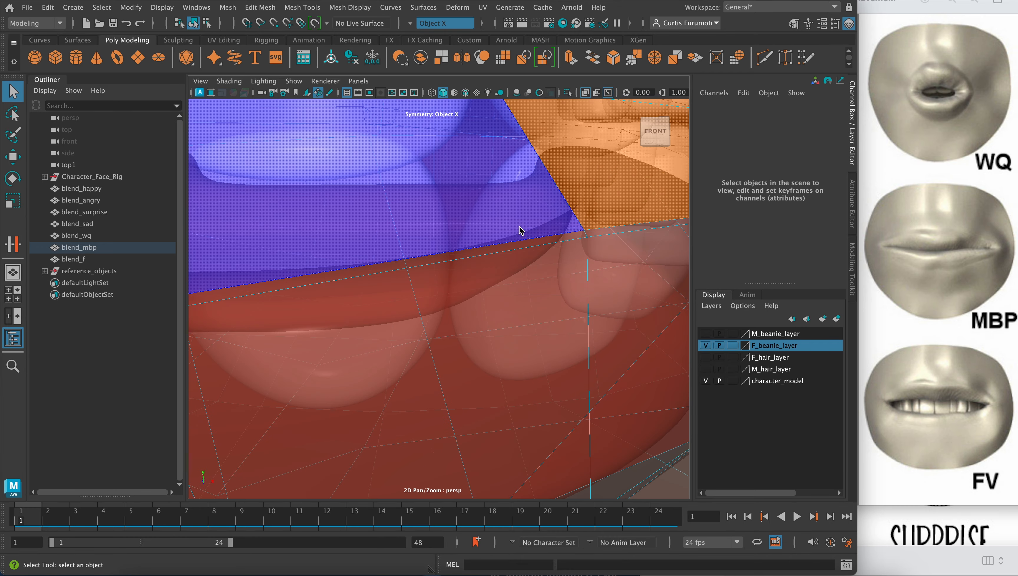
scroll(519, 226, "down", 8)
left_click_drag(530, 229, 510, 236, "alt")
scroll(483, 250, "up", 10)
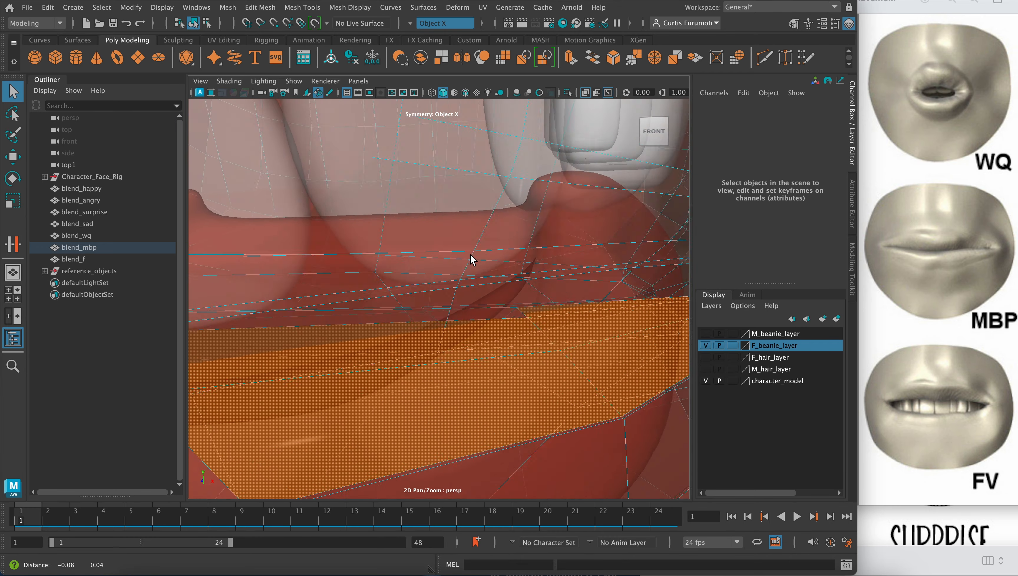
scroll(482, 262, "down", 8)
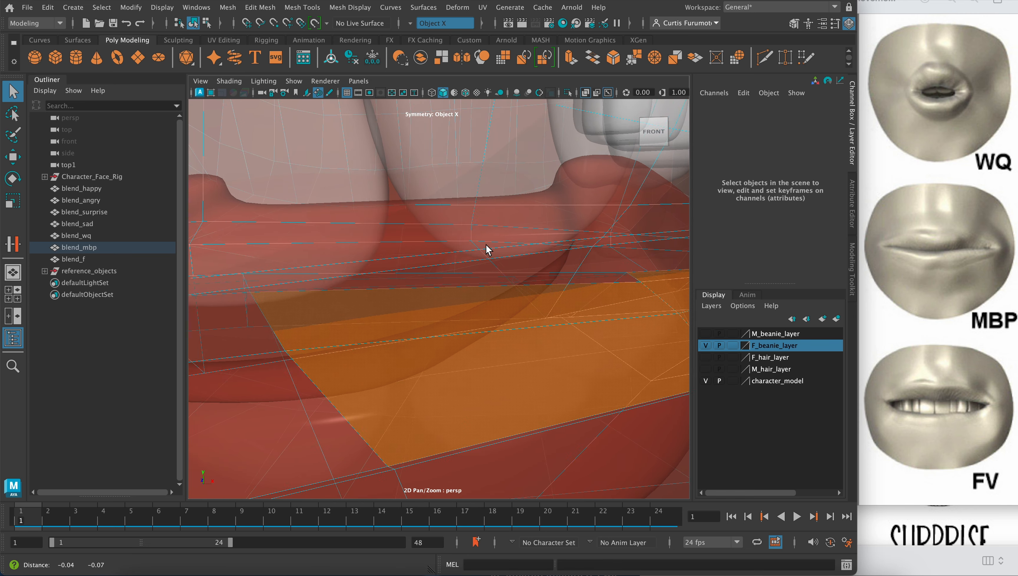
scroll(474, 309, "down", 8)
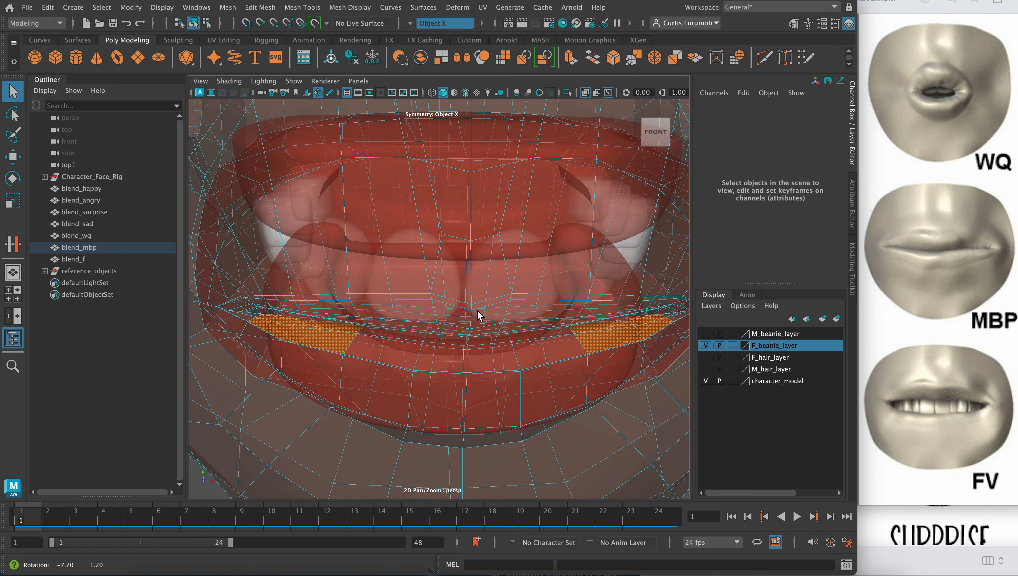
left_click(467, 365, "shift")
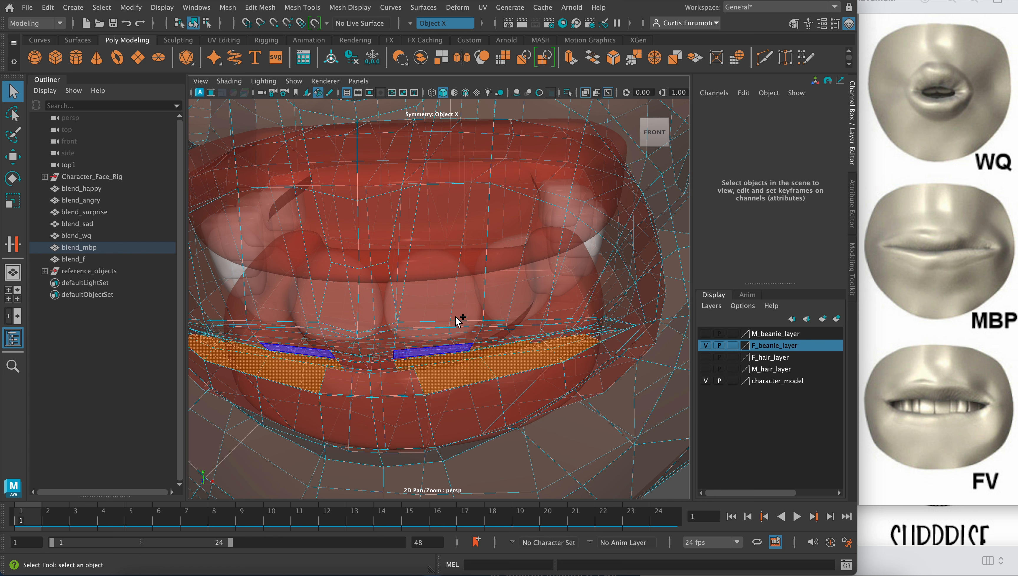
left_click(460, 350, "shift")
key("ctrl+z")
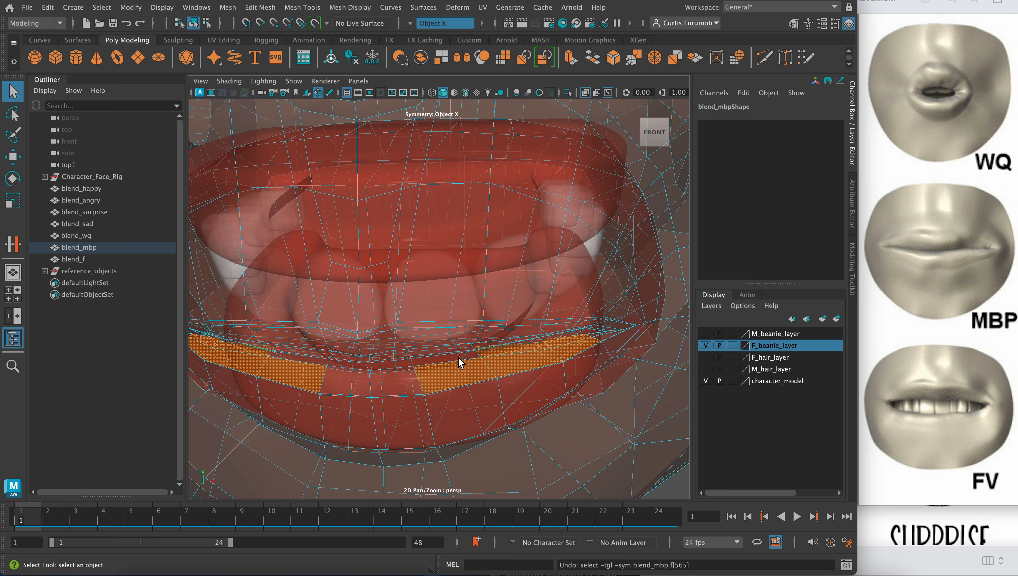
left_click(433, 365, "shift")
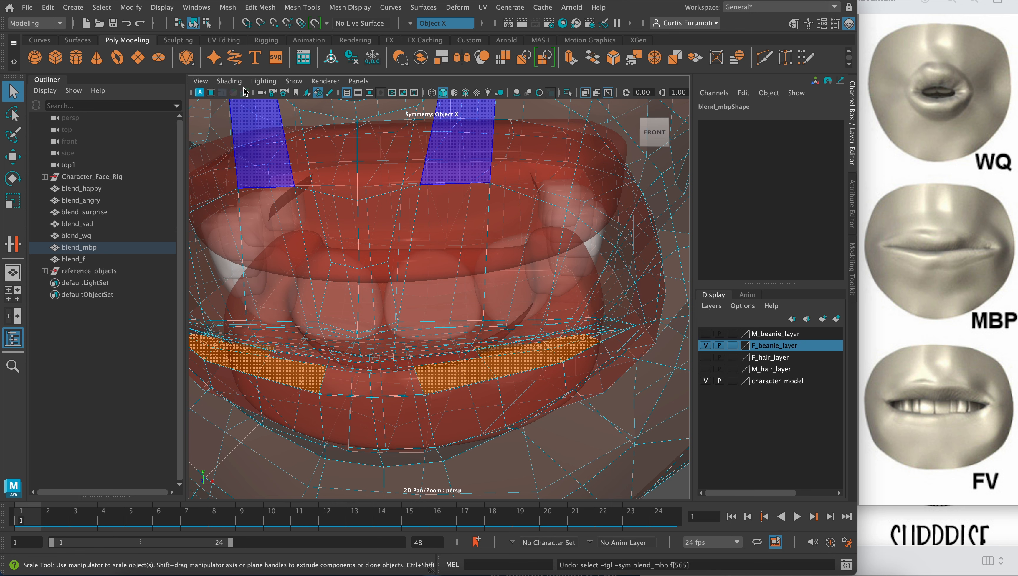
Step: Turn off X-ray shading and add the central lower lip faces to the selection
left_click(229, 81)
mouse_move(402, 268)
middle_mouse_down("alt")
mouse_move(409, 246)
mouse_move(393, 245)
middle_mouse_up("alt")
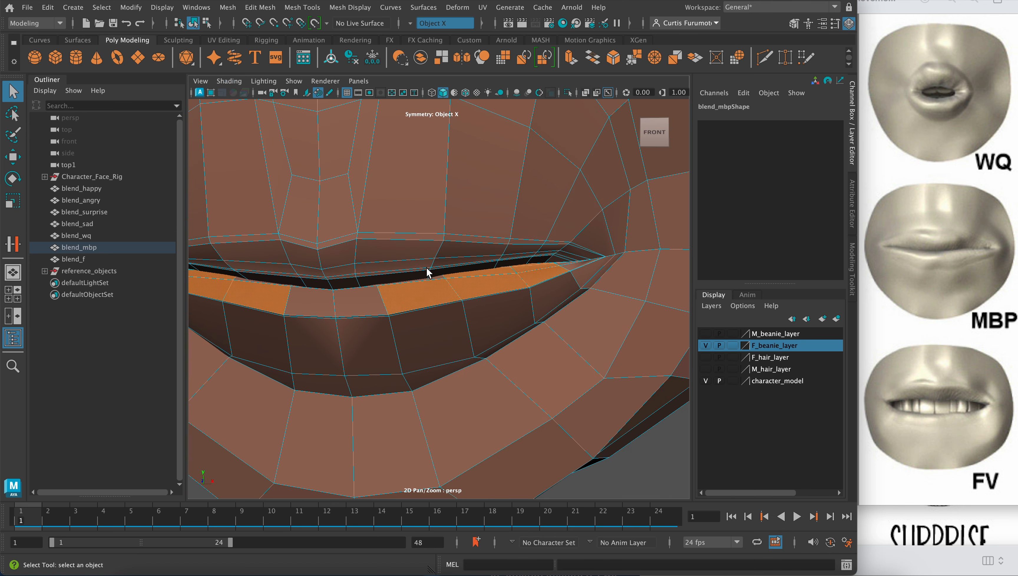
left_click(373, 307, "shift")
scroll(374, 287, "up", 3)
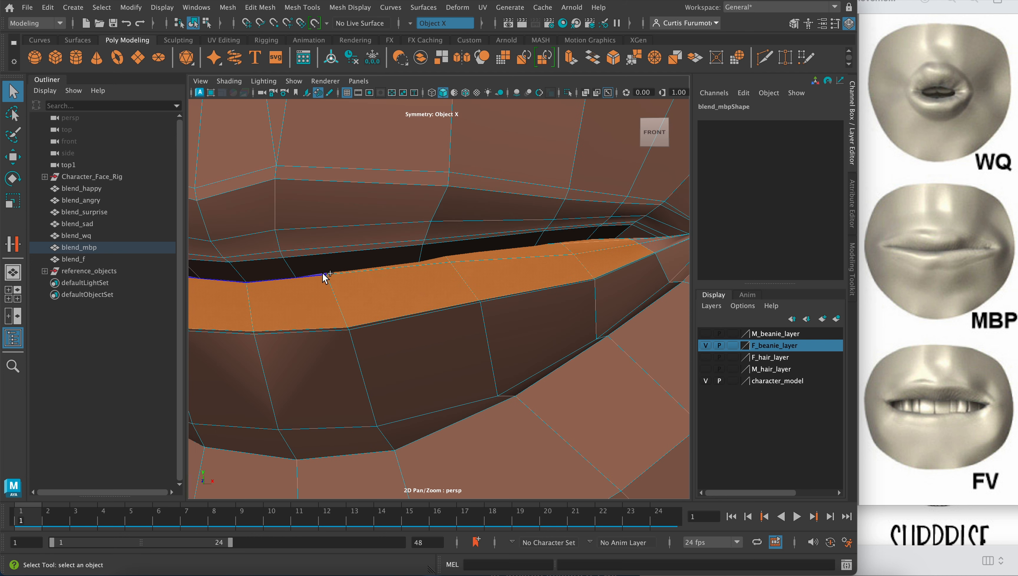
scroll(417, 272, "down", 5)
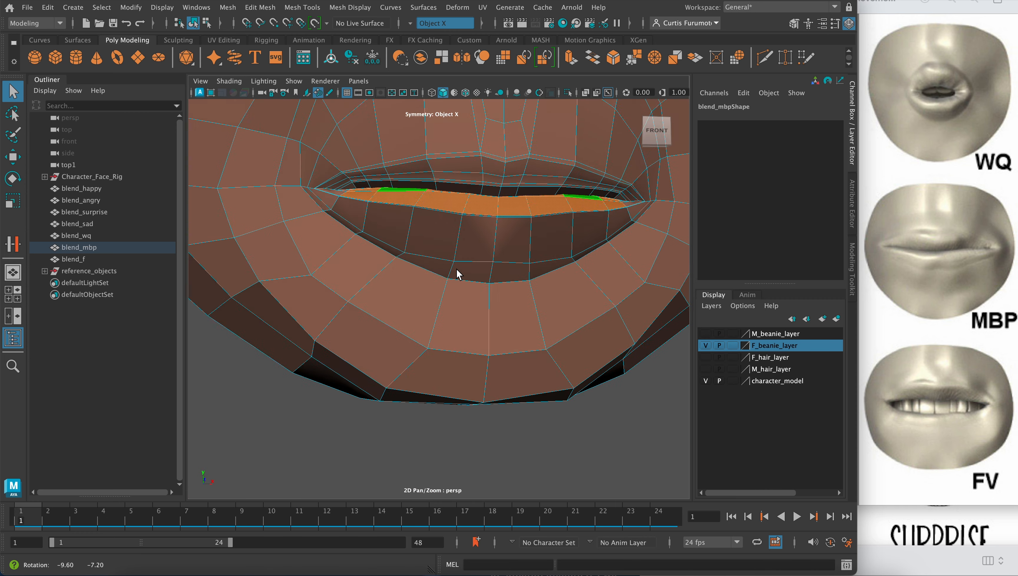
Step: Rotate the selected lower lip faces about X and move them along Y toward the upper lip
key("e")
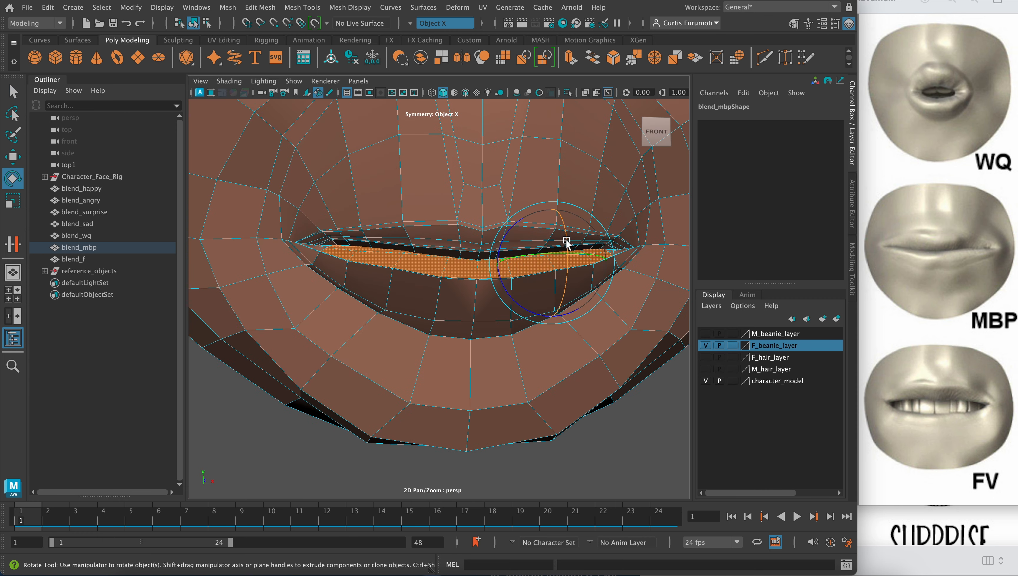
left_click_drag(567, 240, 548, 200)
key("w")
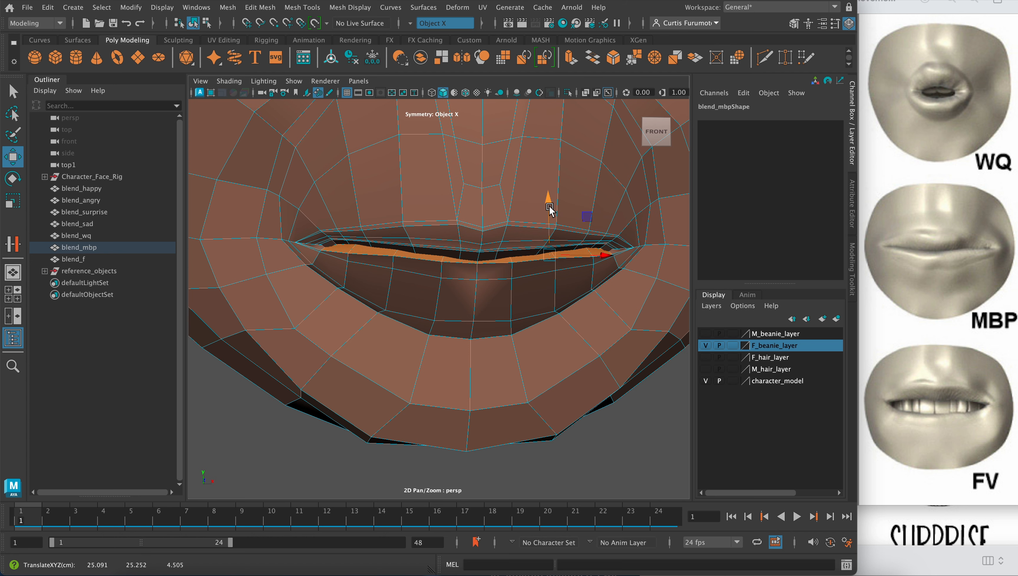
key("e")
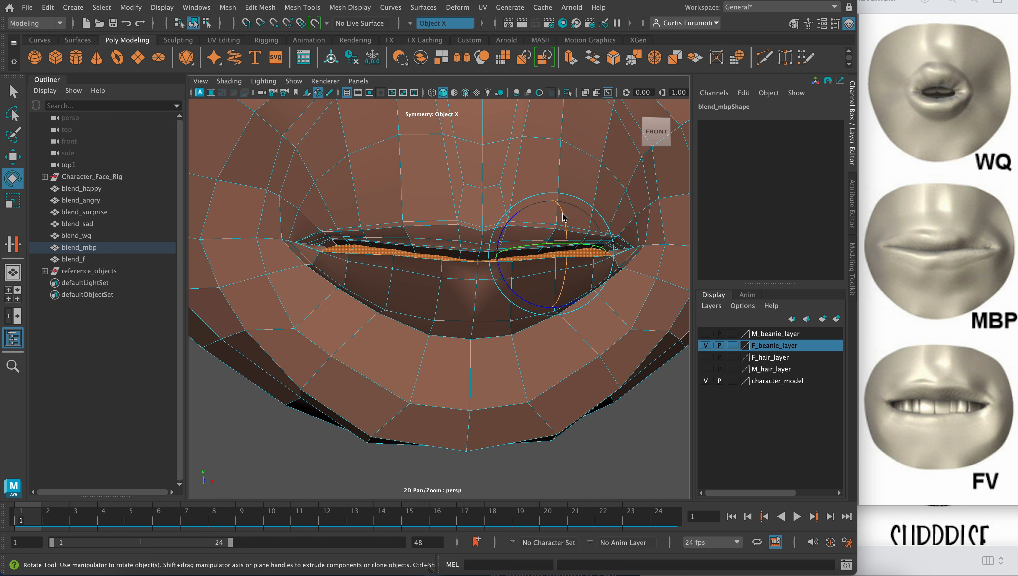
key("w")
Step: Switch to vertex mode with soft selection on, select the mouth corner vertices, and adjust their height along Y
left_click_drag(549, 266, 566, 249, "alt")
right_click(584, 272)
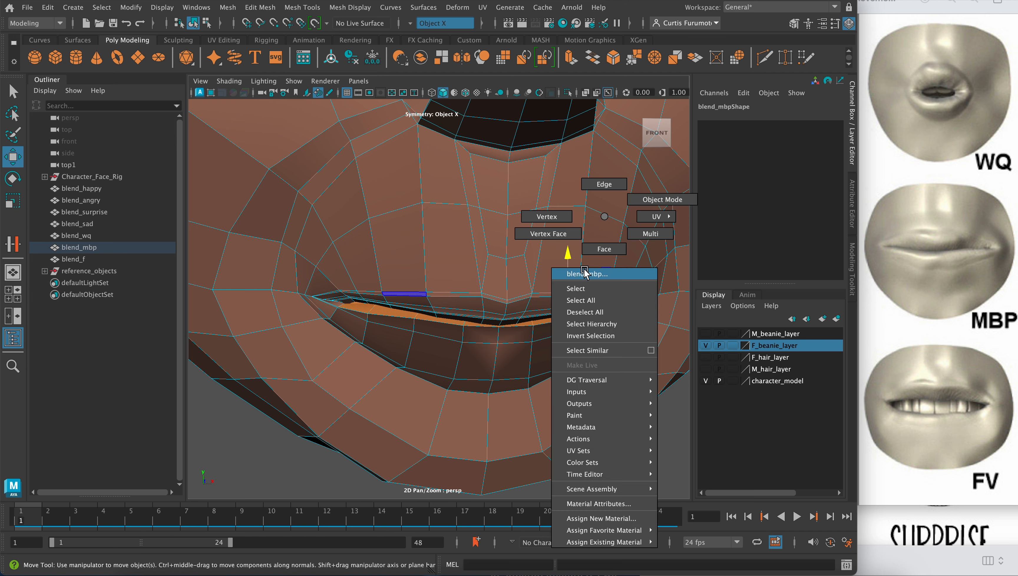
right_click_drag(585, 271, 558, 221)
left_click_drag(586, 252, 598, 274, "alt")
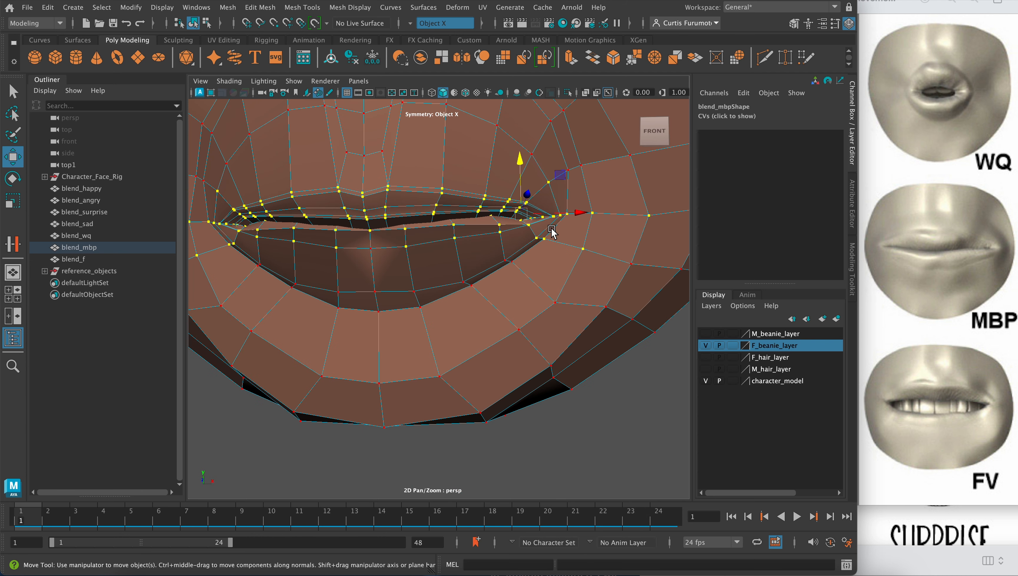
key("b")
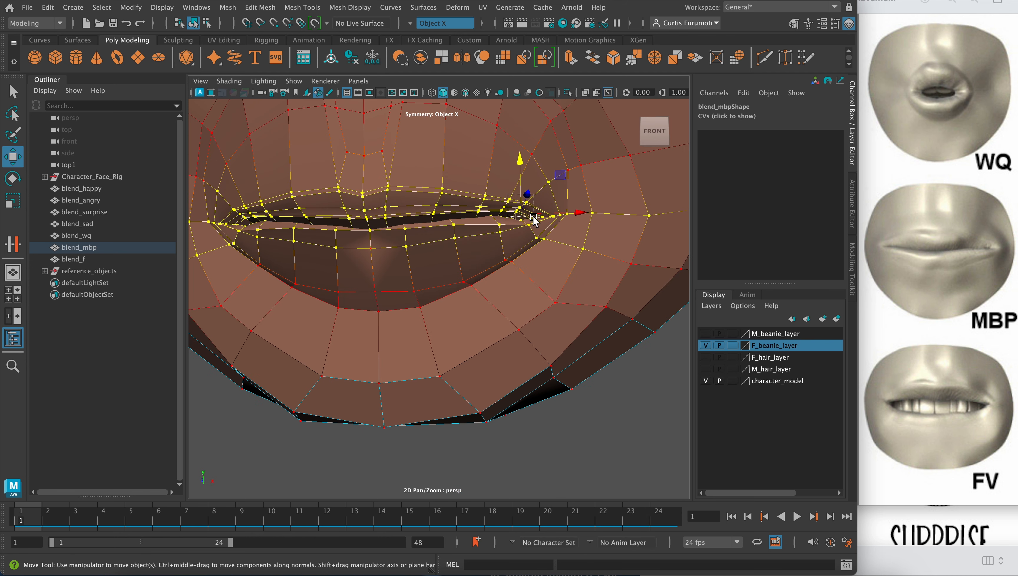
left_click_drag(534, 221, 529, 212)
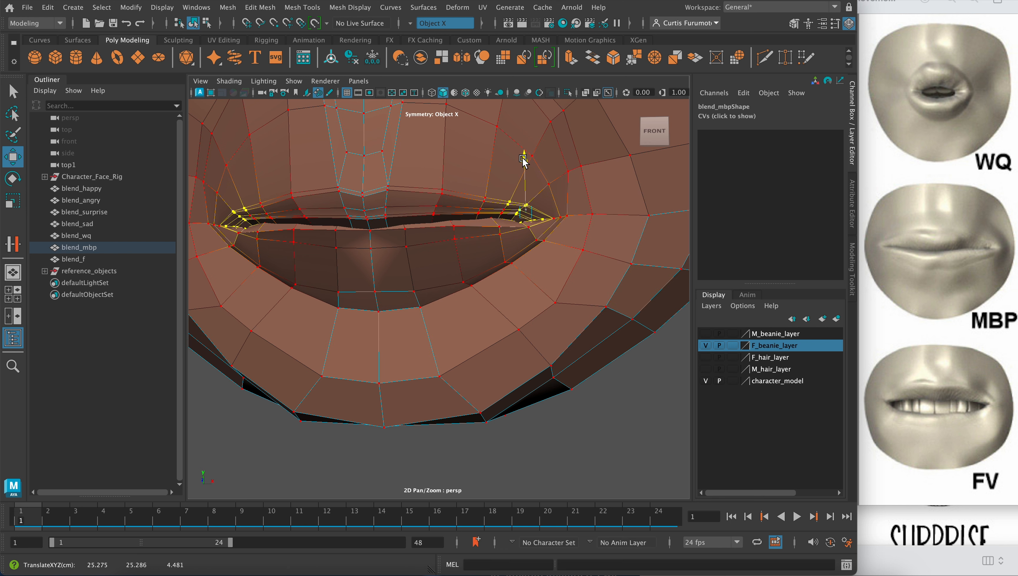
Step: Remove the outermost tips from the mouth corner vertex selection, turn soft selection off, and lower the rest slightly along Y
key("r")
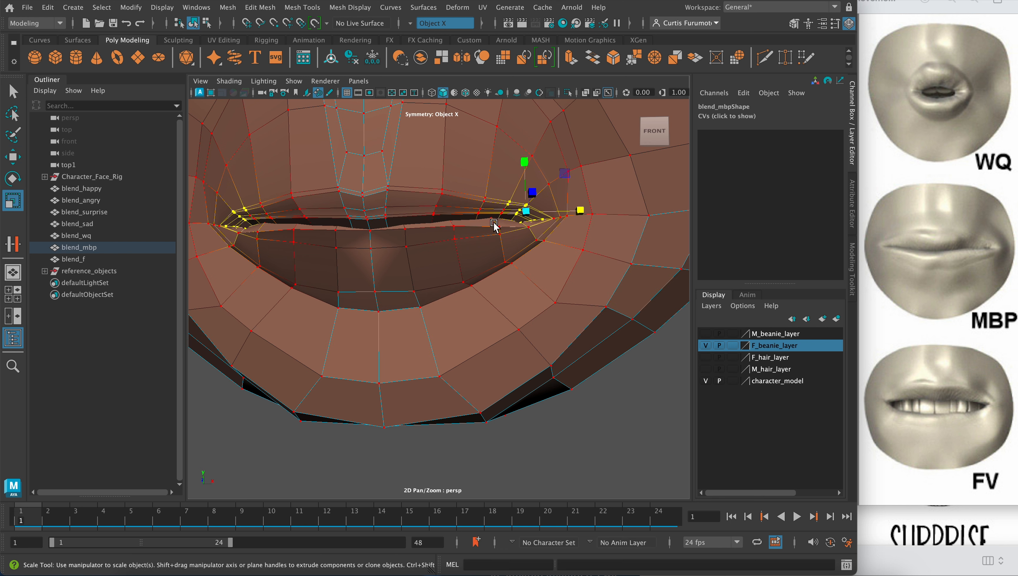
left_click_drag(494, 225, 546, 217)
key("q")
key("w")
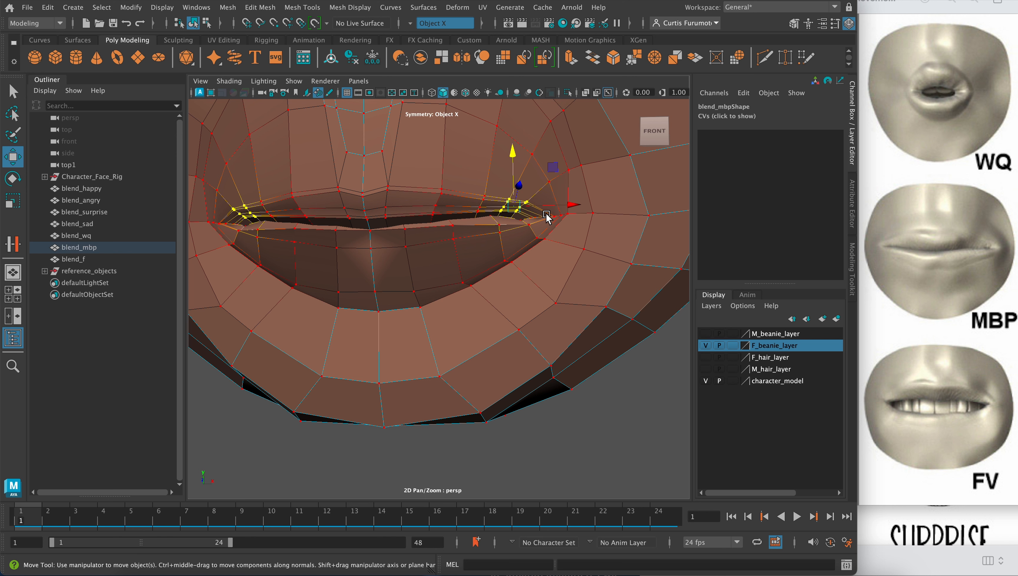
key("b")
left_click_drag(512, 153, 512, 155)
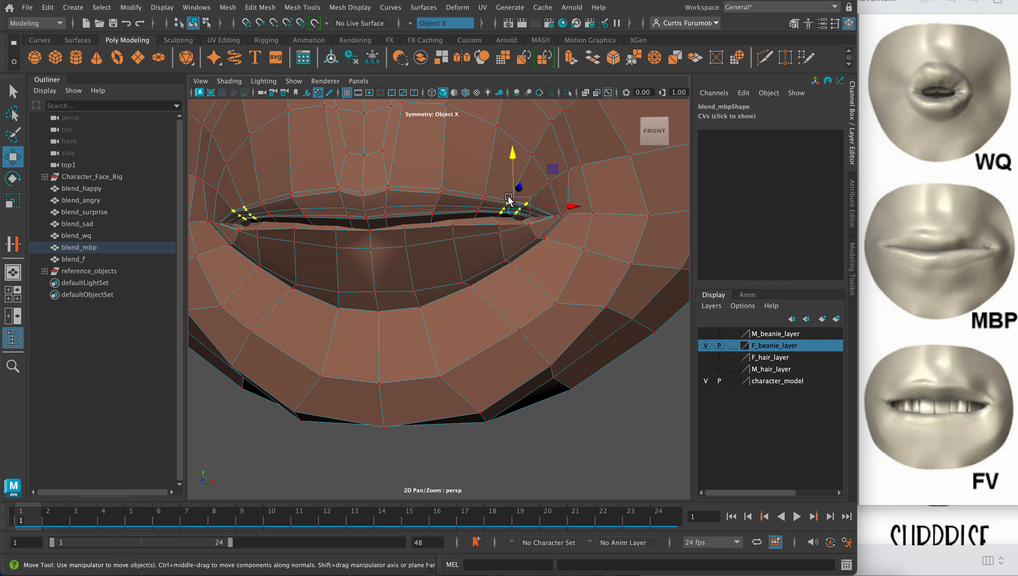
Step: Trim the mouth corner vertex selection further, undo the unwanted change, and nudge the remaining vertices down along Y
left_click_drag(508, 196, 529, 208, "ctrl")
key("super+z")
left_click_drag(521, 170, 520, 175)
Step: Return blend_mbp to object mode, show it in smooth preview, and deselect it
right_click_drag(492, 211, 462, 199, "alt")
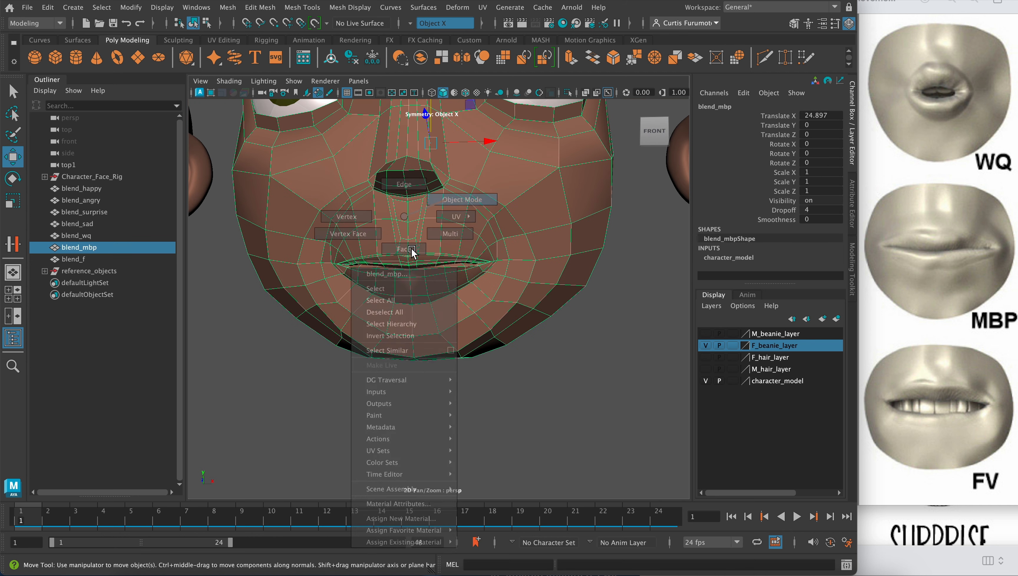
key("3")
left_click(241, 303)
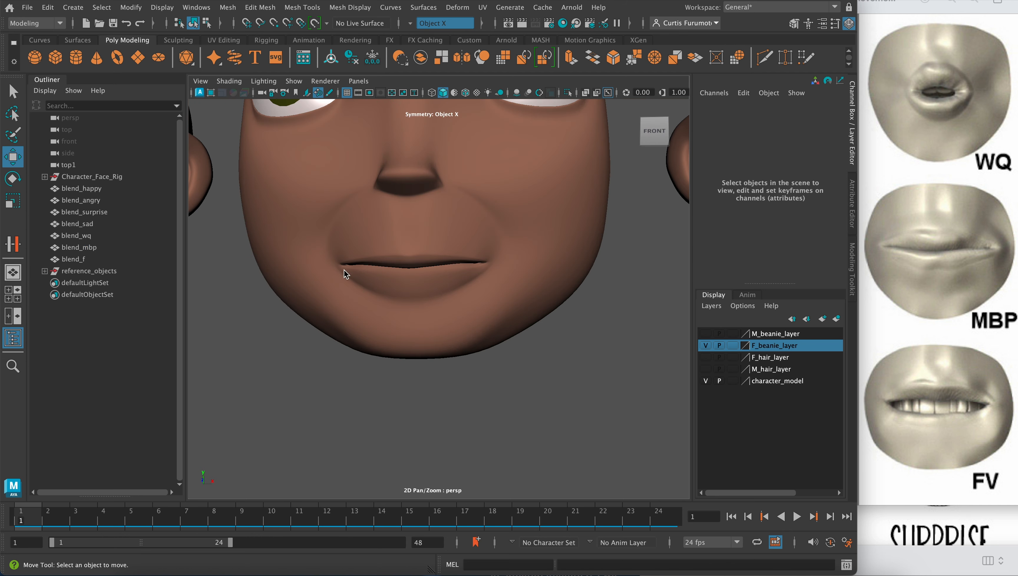
Step: Inspect the closed lips on blend_mbp, select the head, and display it unsmoothed
scroll(411, 270, "down", 5)
scroll(415, 274, "up", 8)
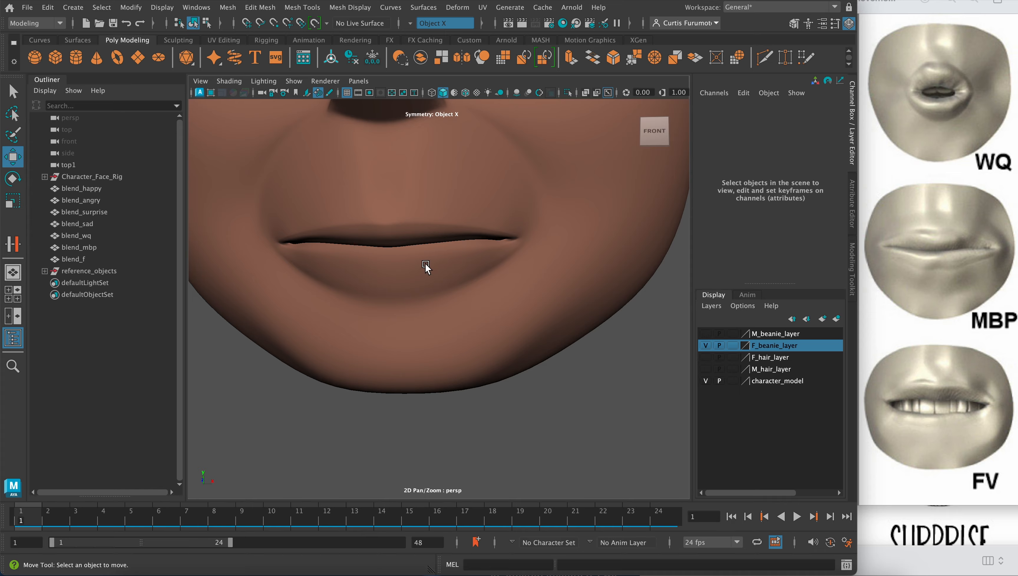
scroll(426, 266, "down", 4)
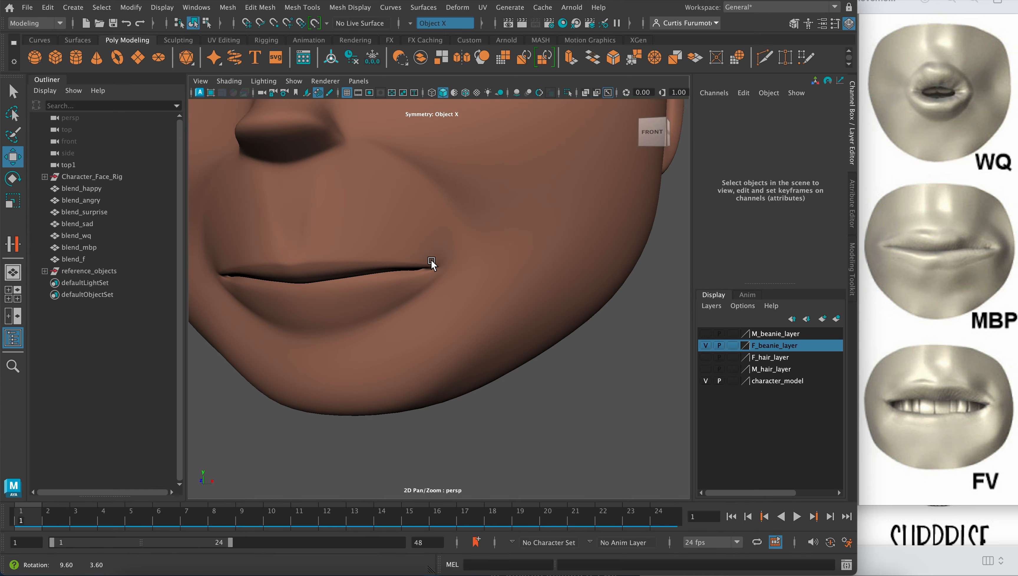
left_click(426, 266)
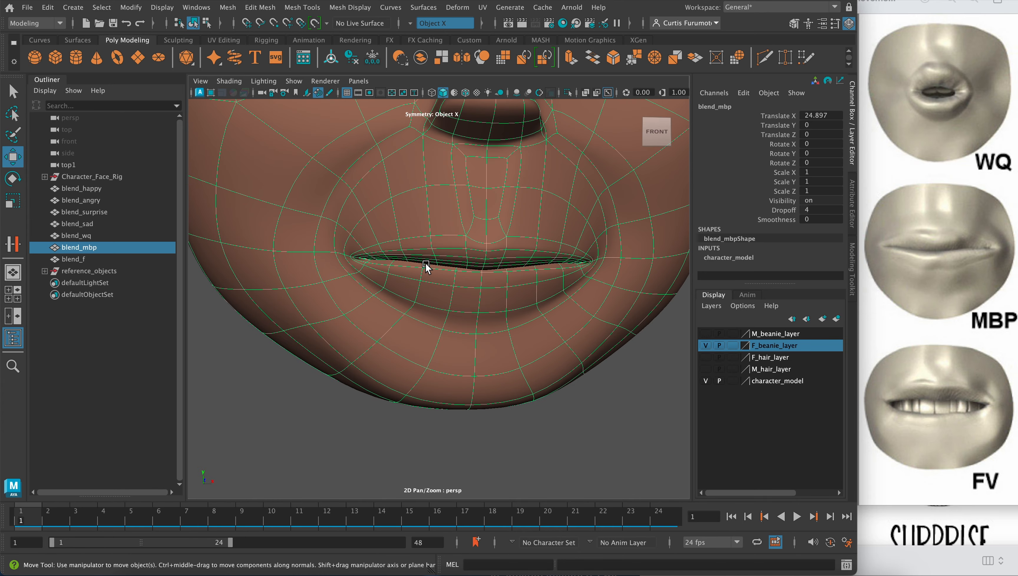
key("2")
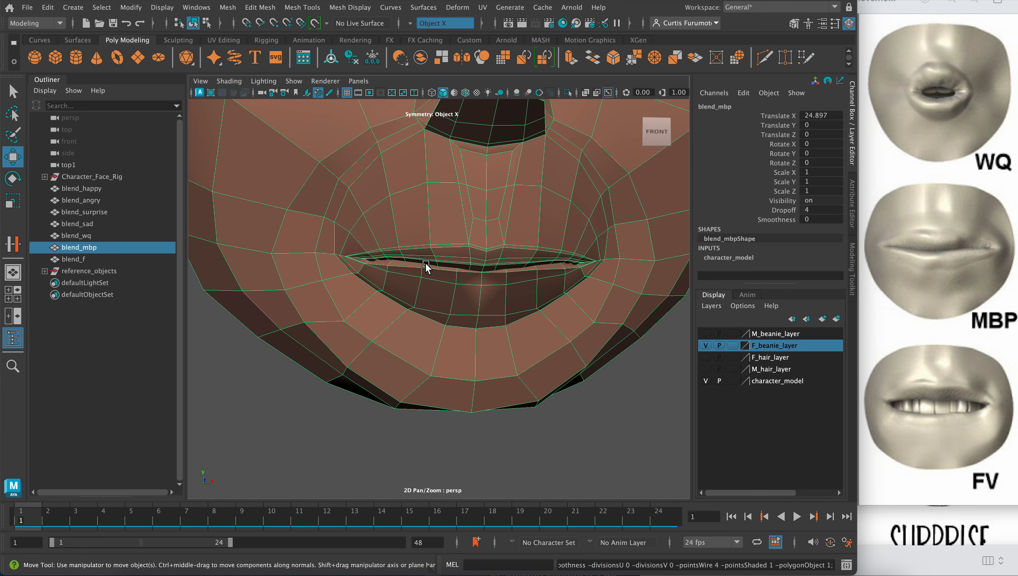
key("1")
key("space")
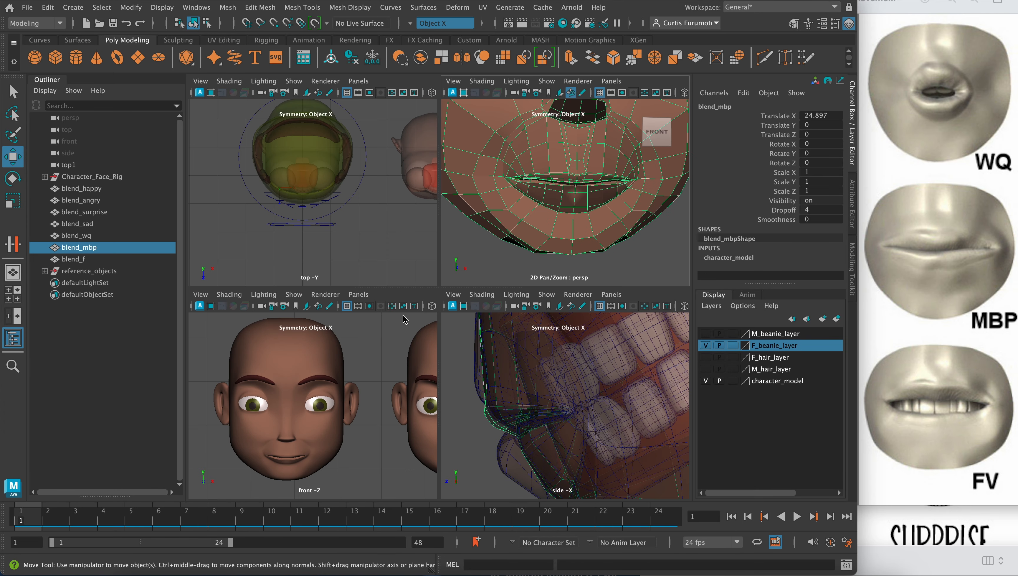
key("space")
scroll(457, 255, "up", 2)
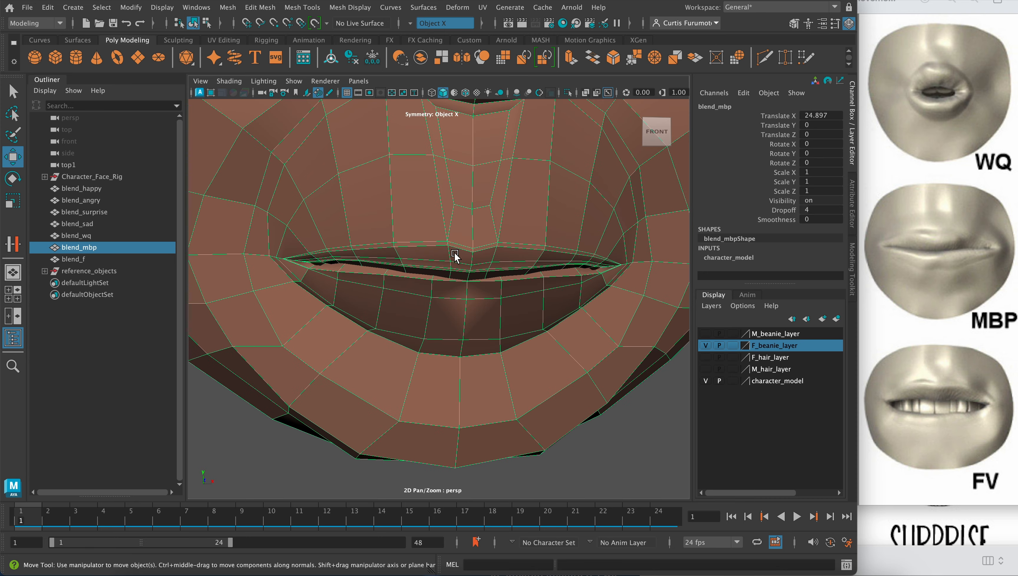
Step: Switch blend_mbp to vertex mode and nudge the center vertex of the lower lip slightly along Y
right_click_drag(477, 216, 418, 212)
middle_click_drag(443, 243, 457, 268)
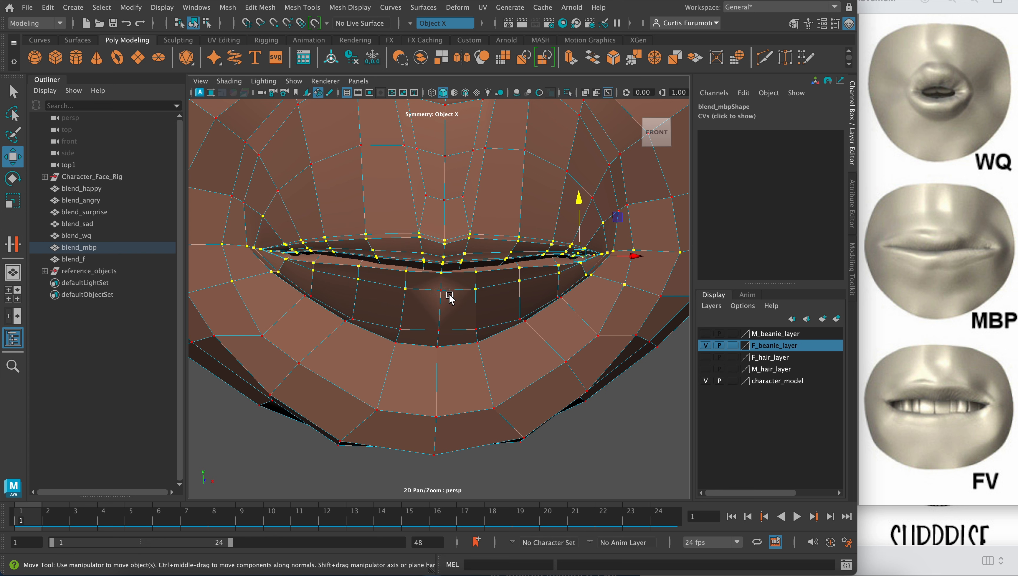
left_click_drag(449, 294, 450, 295)
left_click_drag(443, 239, 444, 239)
scroll(443, 239, "down", 4)
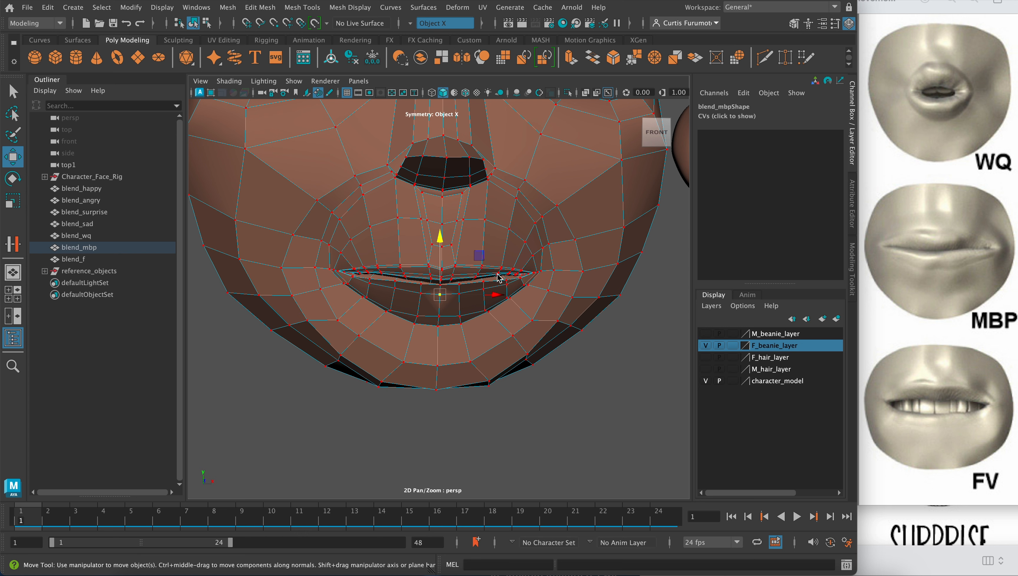
Step: Select the lip vertices without the outermost points, move them slightly outward along X to widen the mouth, and turn soft selection on
left_click_drag(325, 258, 556, 276)
key("r")
left_click(500, 224)
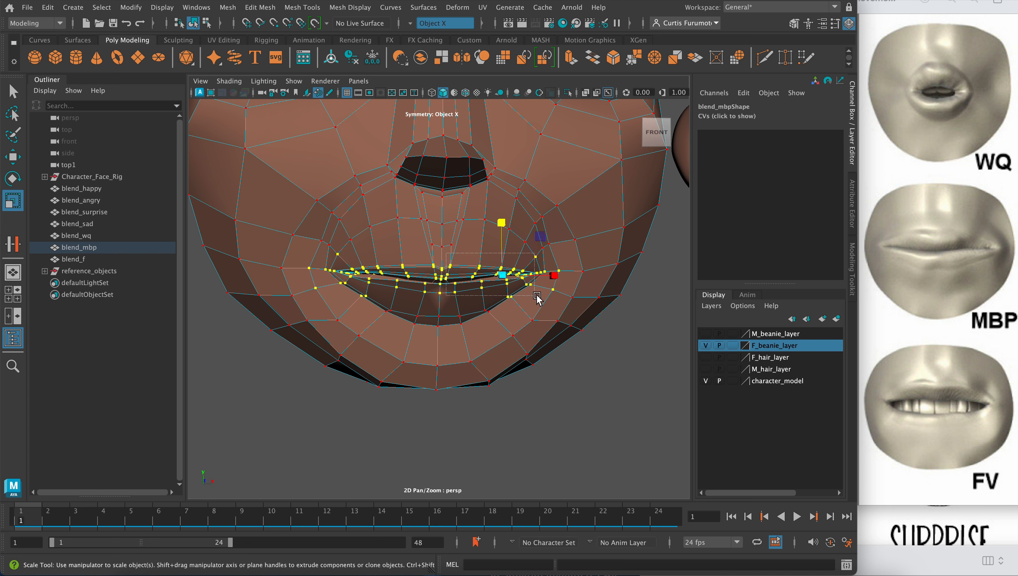
key("w")
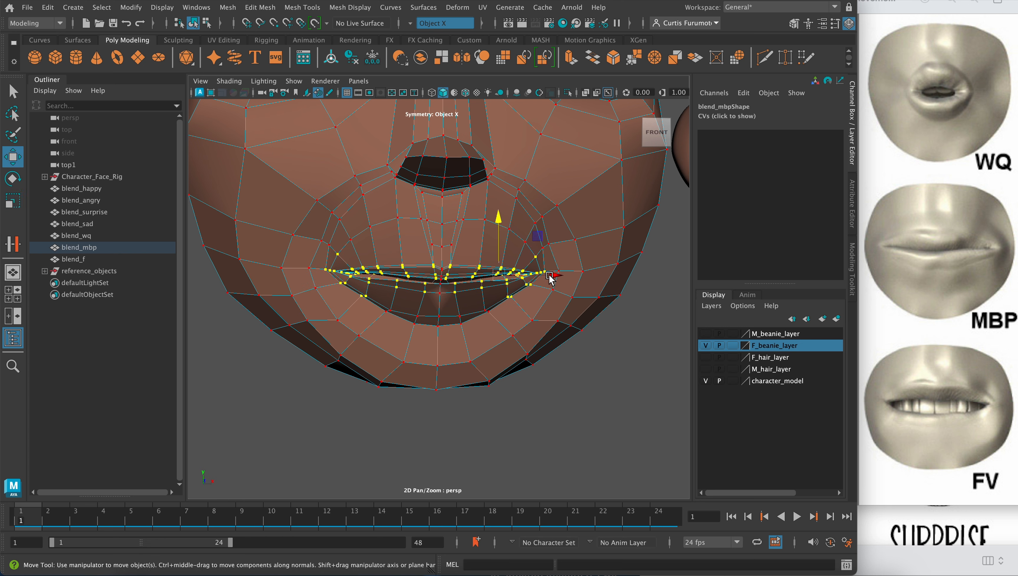
left_click_drag(558, 278, 563, 278)
key("b")
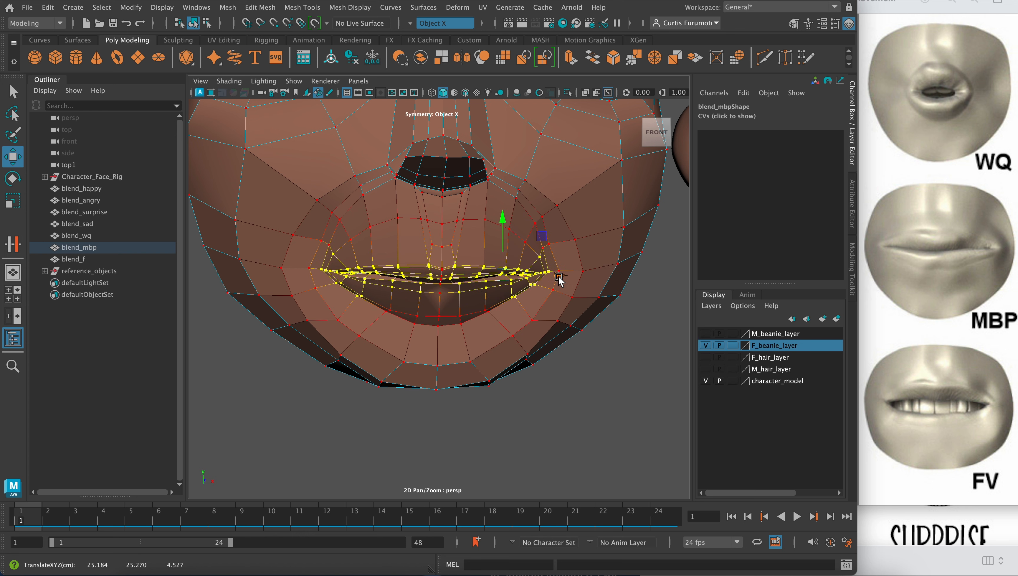
Step: With soft selection, shift the vertices above the mouth corners along X, and raise those below the corners and the lower lip
left_click_drag(526, 242, 609, 269)
left_click_drag(510, 213, 601, 234)
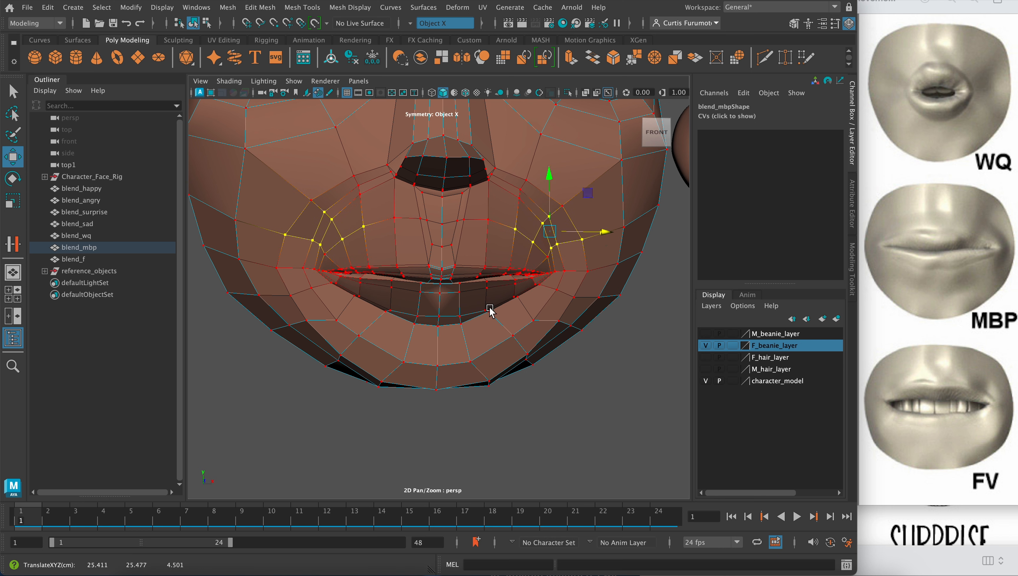
left_click_drag(511, 308, 557, 341)
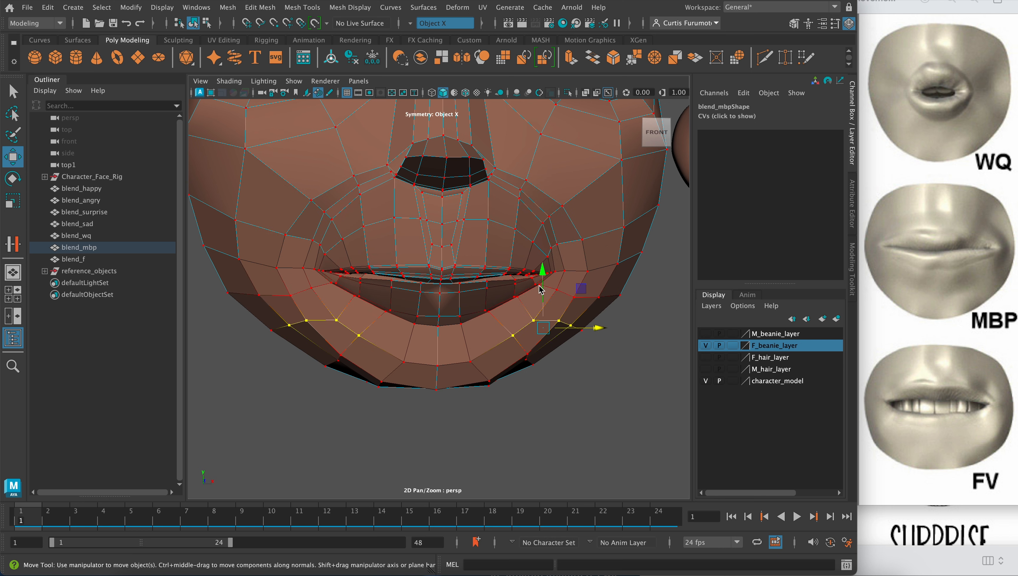
left_click_drag(543, 284, 542, 279)
left_click_drag(586, 323, 582, 323)
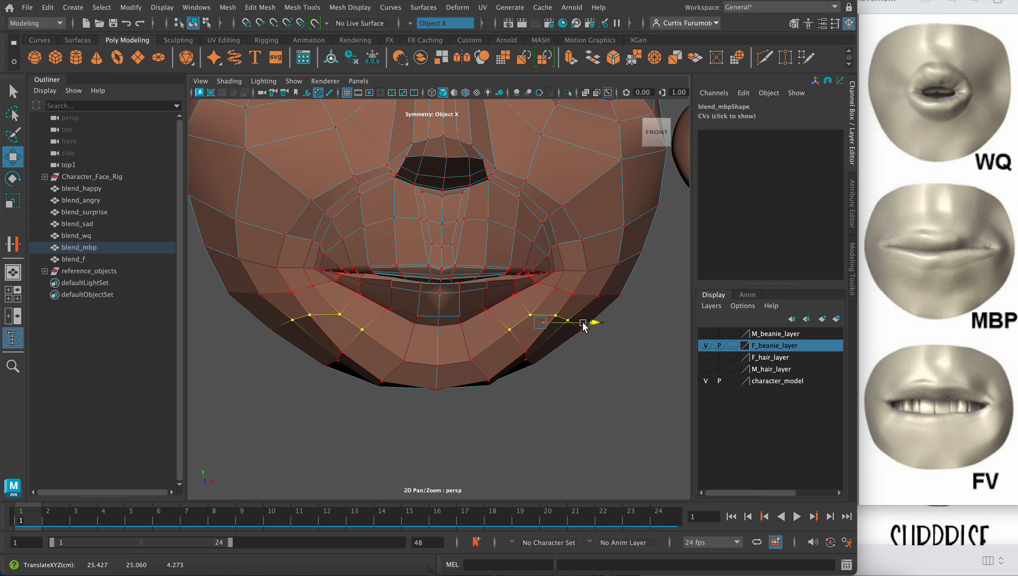
left_click_drag(398, 314, 476, 339)
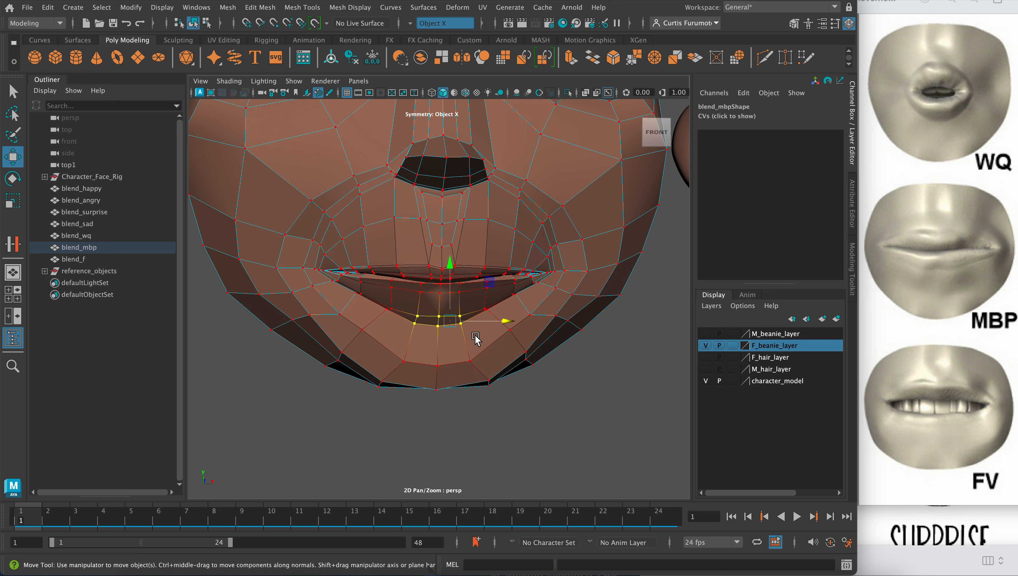
left_click_drag(447, 289, 449, 286)
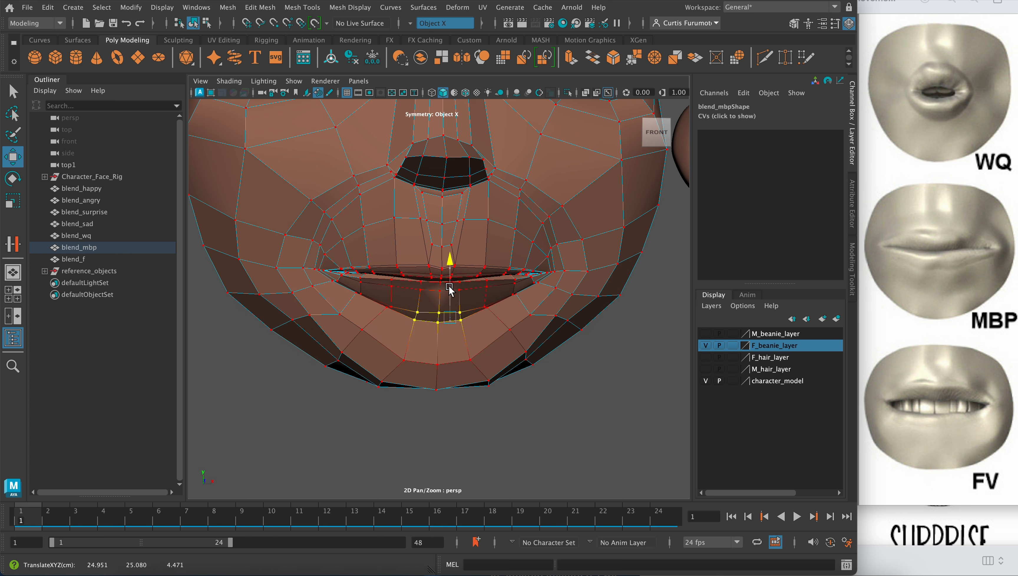
left_click_drag(416, 216, 506, 244)
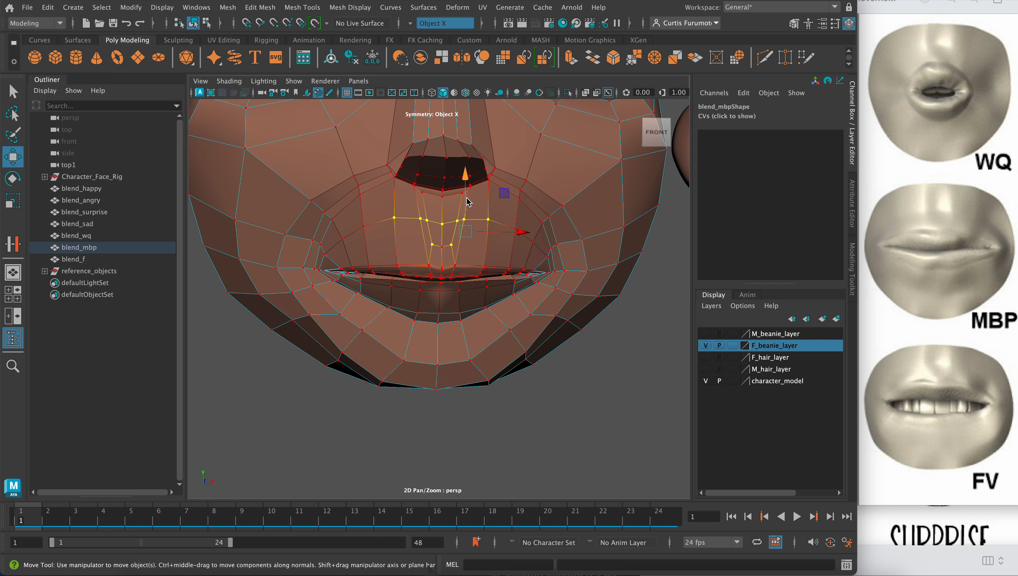
left_click_drag(359, 216, 537, 237)
key("r")
key("e")
key("w")
key("e")
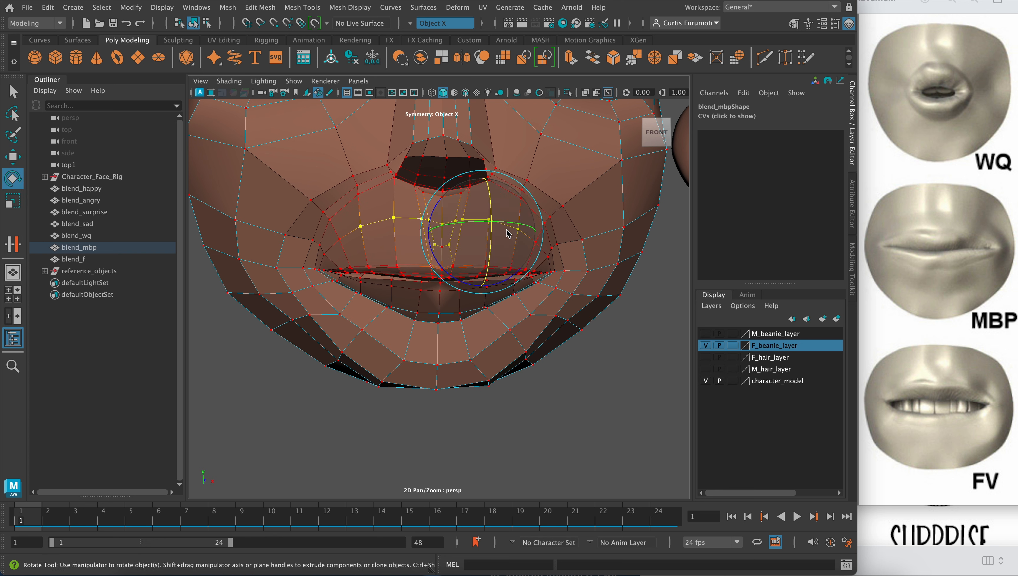
key("super+z")
key("super+z")
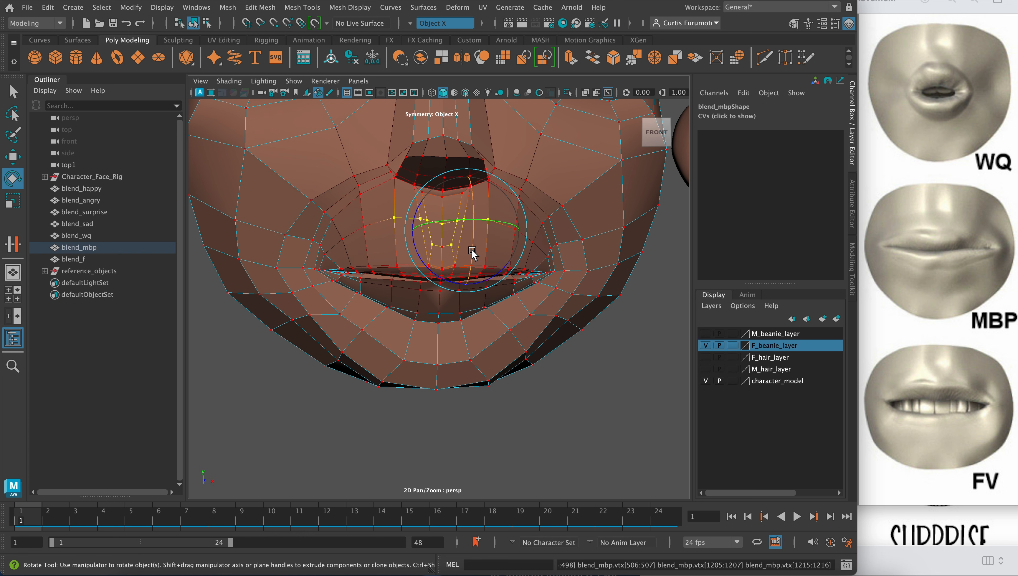
Step: Select the small group of vertices just above each mouth corner and shift them along X
key("q")
left_click_drag(449, 214, 590, 253)
key("w")
key("e")
key("r")
key("w")
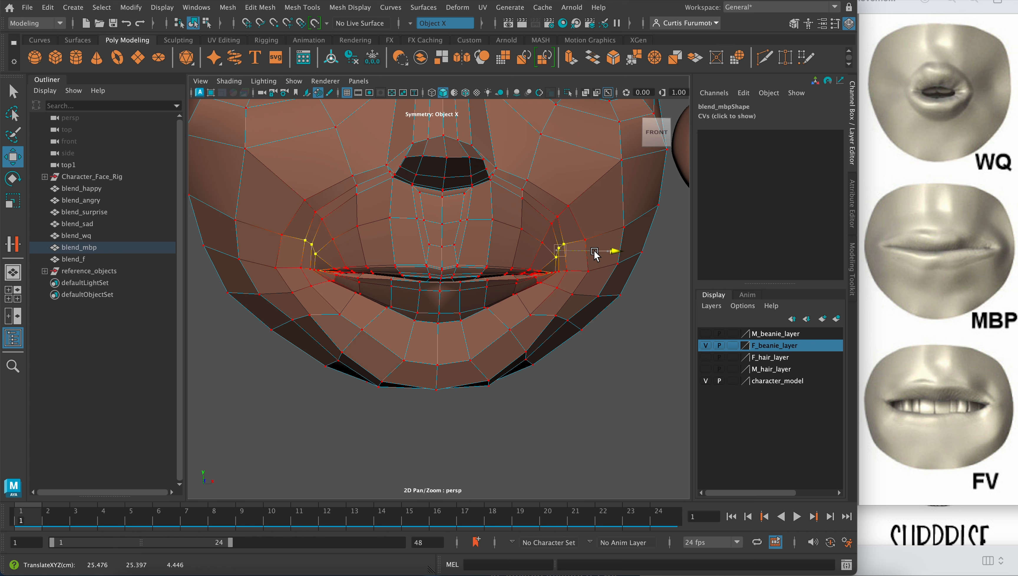
Step: Leave vertex editing on blend_mbp, show the head in smooth preview, and deselect it
right_click_drag(464, 220, 518, 198)
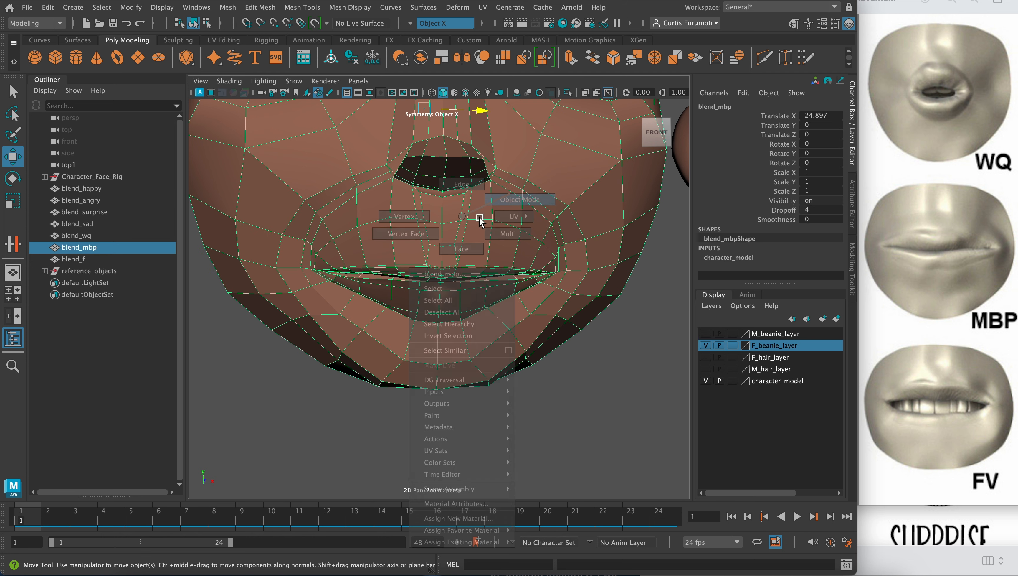
key("f")
left_click(520, 345)
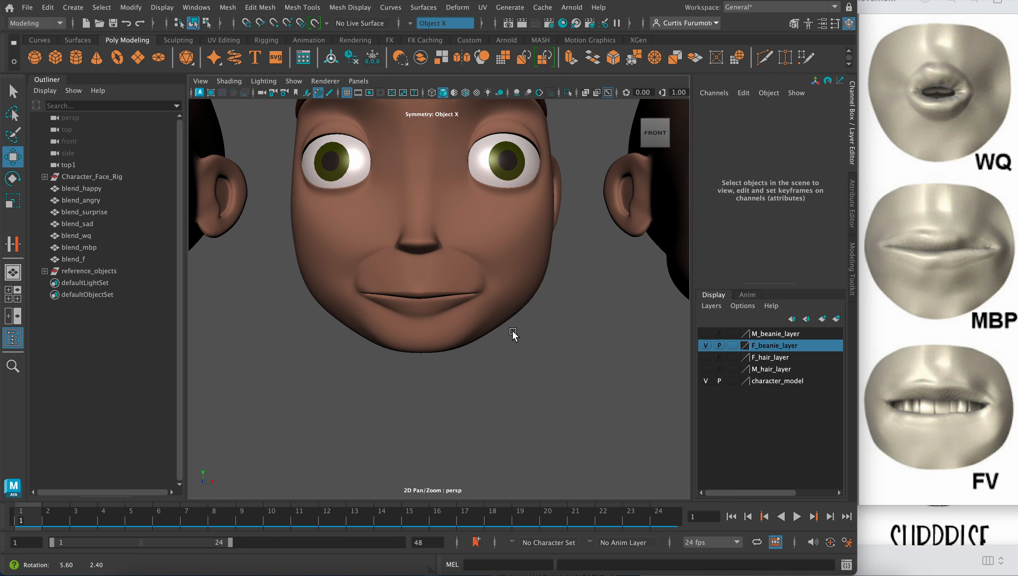
Step: Examine the row of blend shape heads, comparing the blend_mbp mouth and the blend_f mouth with the MBP and FV references
key("a")
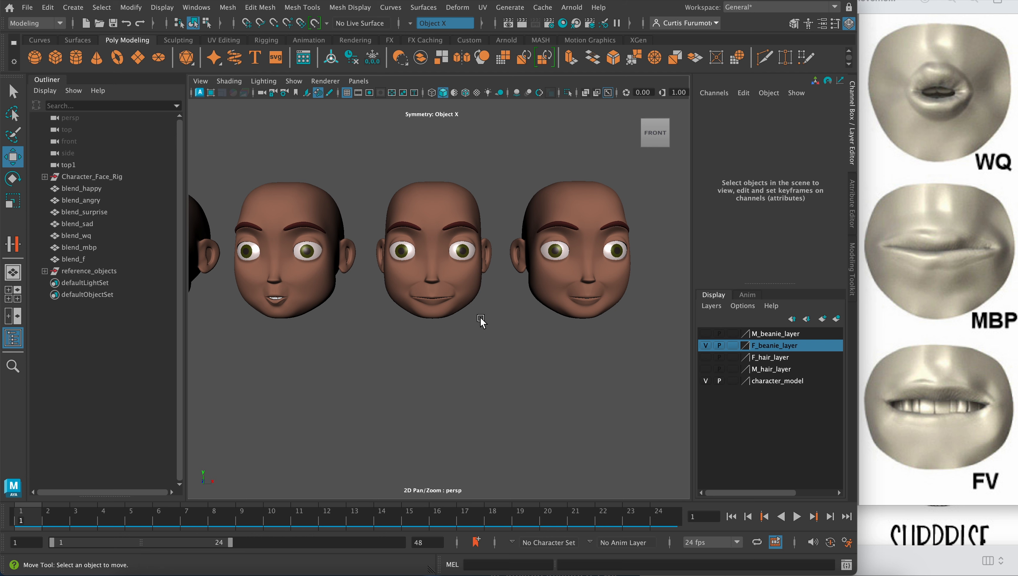
middle_click_drag(481, 318, 537, 333, "alt")
scroll(510, 333, "up", 4)
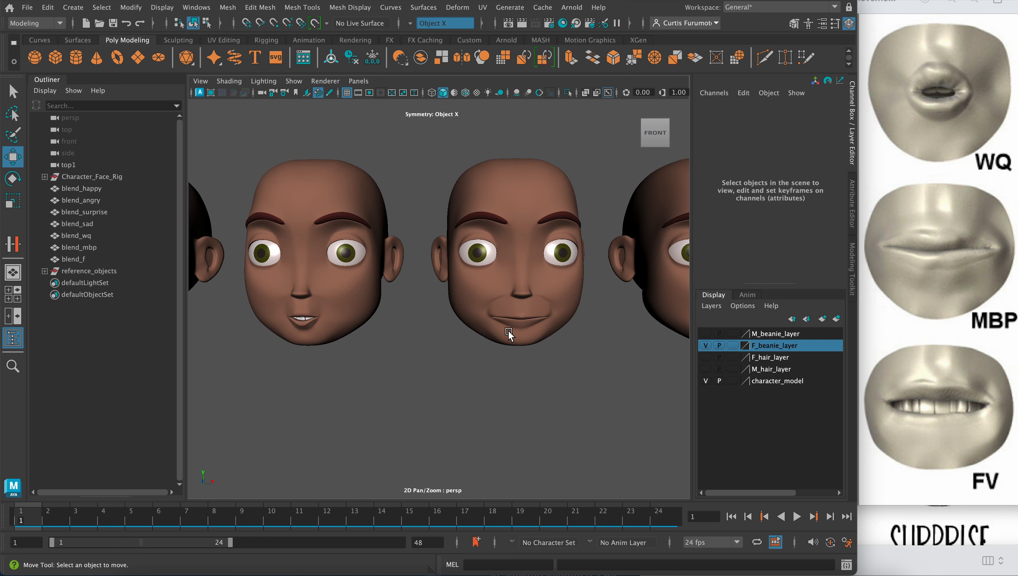
scroll(508, 334, "down", 4)
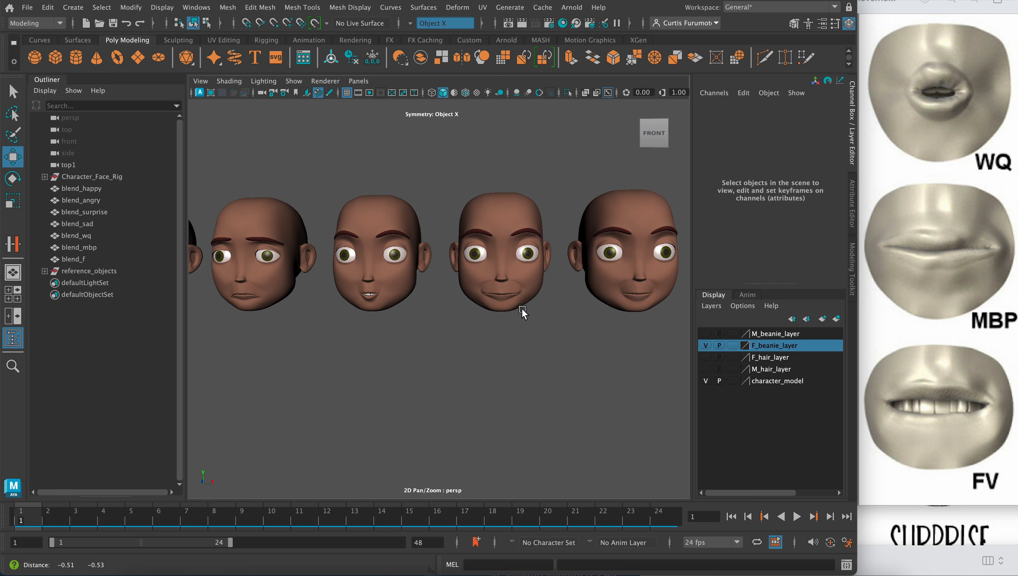
scroll(516, 317, "up", 6)
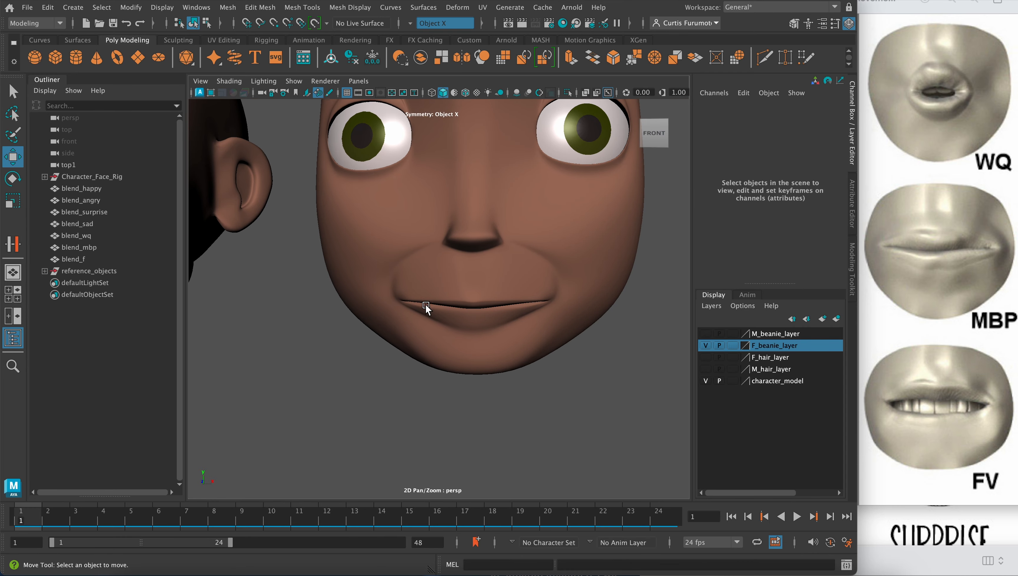
scroll(363, 311, "down", 4)
scroll(348, 295, "up", 5)
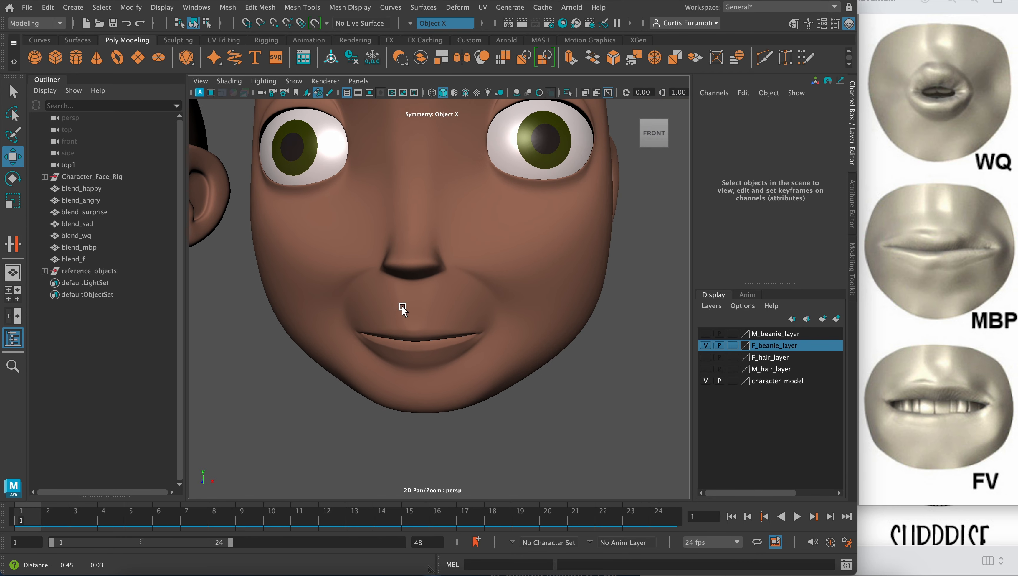
middle_click_drag(402, 307, 393, 307, "alt")
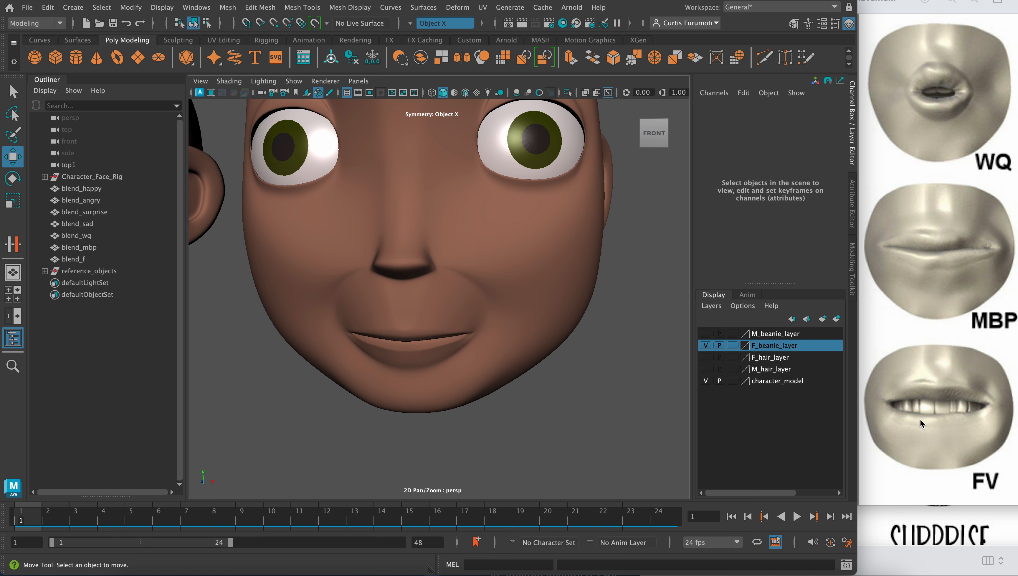
scroll(555, 377, "up", 4)
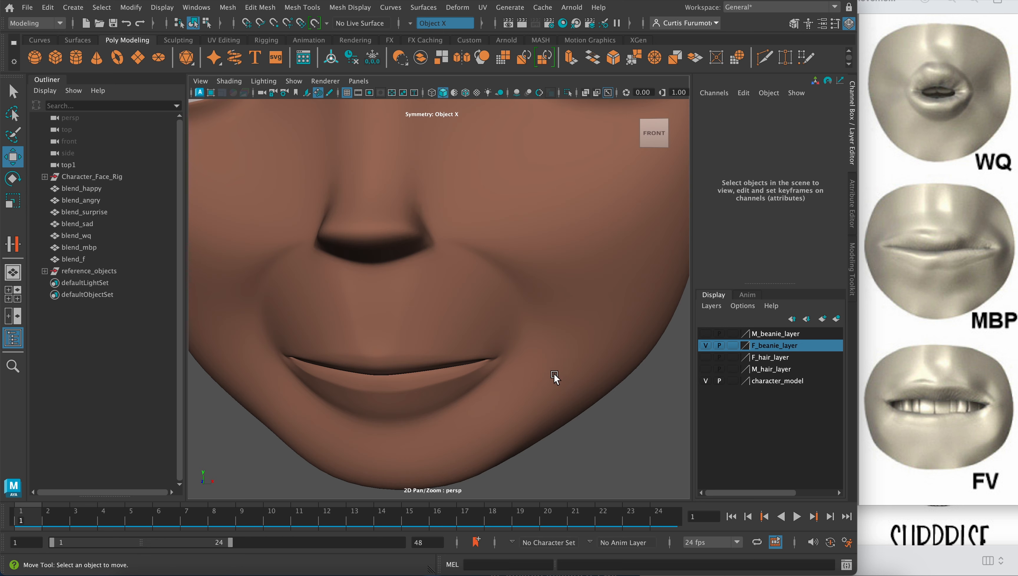
middle_click_drag(583, 368, 605, 348, "alt")
scroll(548, 348, "down", 2)
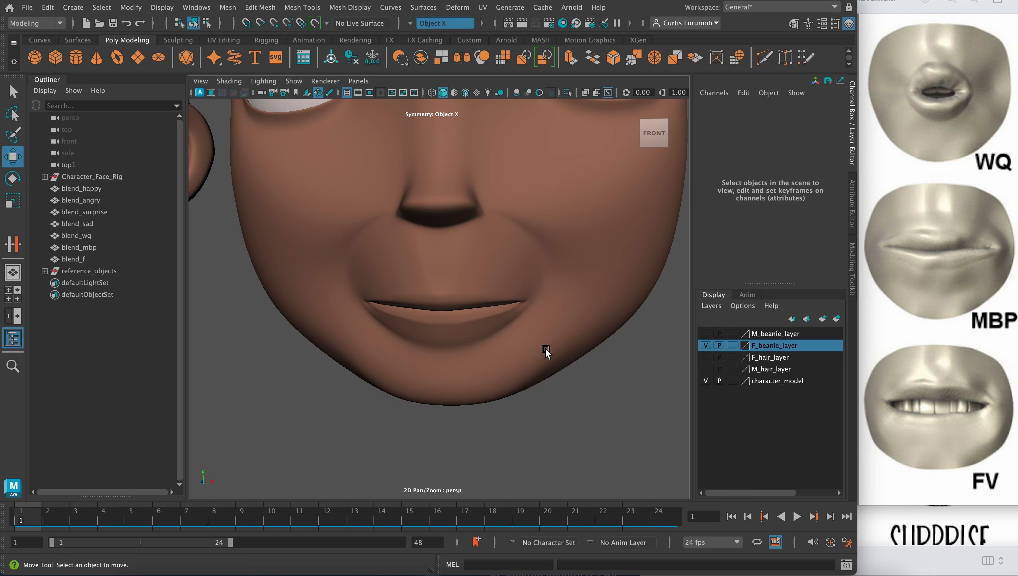
scroll(532, 350, "down", 3)
left_click_drag(472, 306, 477, 299, "alt")
scroll(476, 314, "up", 5)
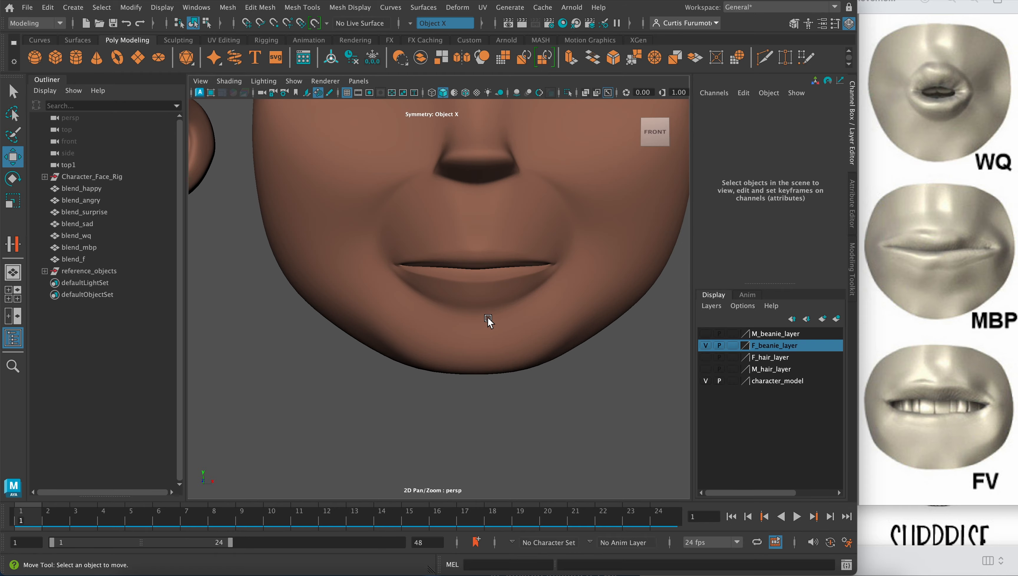
middle_click_drag(489, 311, 502, 334, "alt")
left_click_drag(502, 335, 482, 323, "alt")
Step: Select blend_f, display it unsmoothed around the mouth, and switch it to face mode
left_click(486, 318)
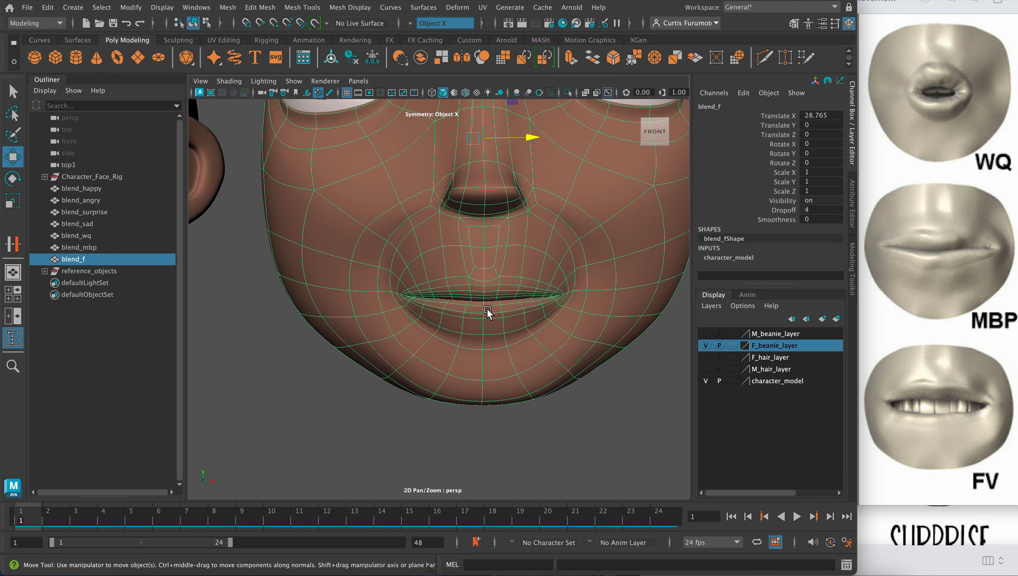
scroll(516, 275, "up", 6)
scroll(514, 334, "down", 6)
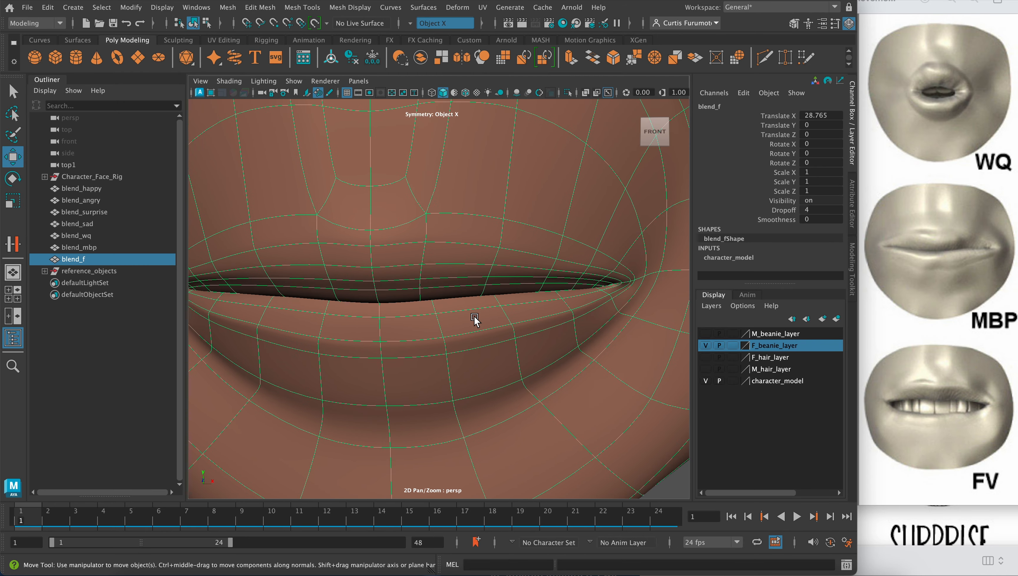
key("1")
scroll(490, 313, "down", 6)
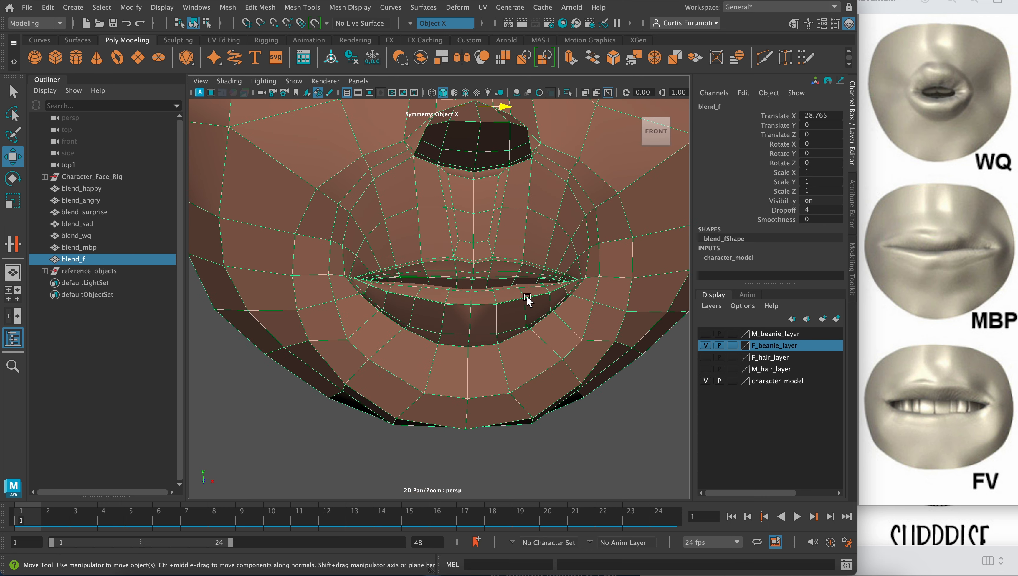
right_click_drag(494, 297, 494, 247)
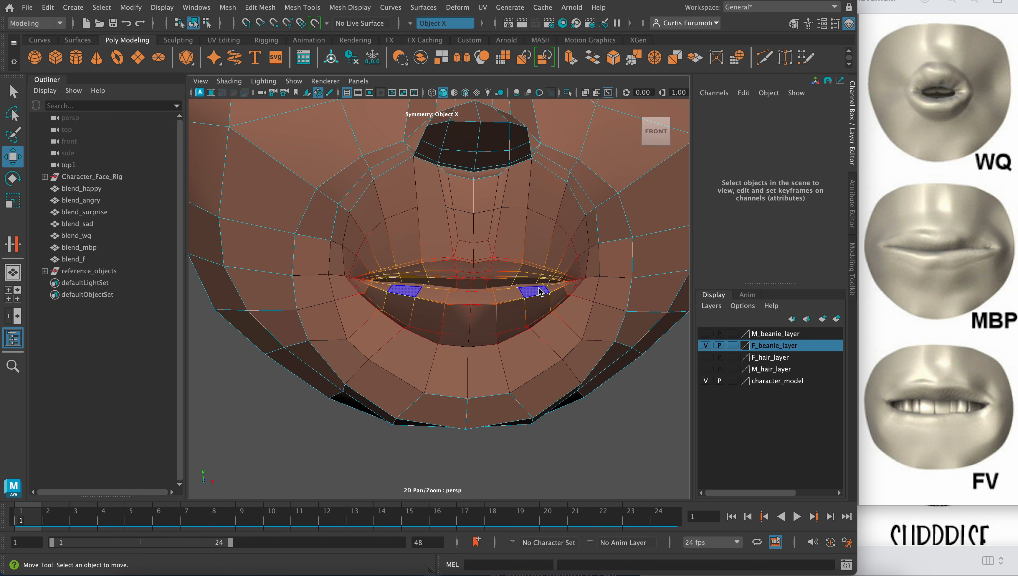
Step: Select the strip of faces along the upper edge of blend_f's lower lip, mirrored across both sides
left_click(538, 288)
key("q")
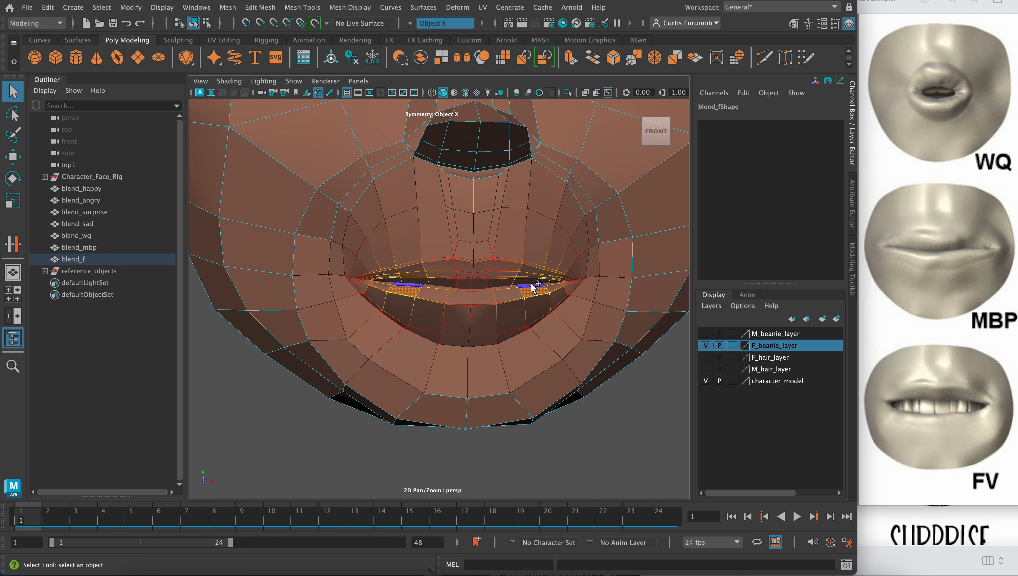
left_click(531, 284, "shift")
left_click(509, 287, "shift")
left_click(504, 293, "shift")
left_click(488, 298, "shift")
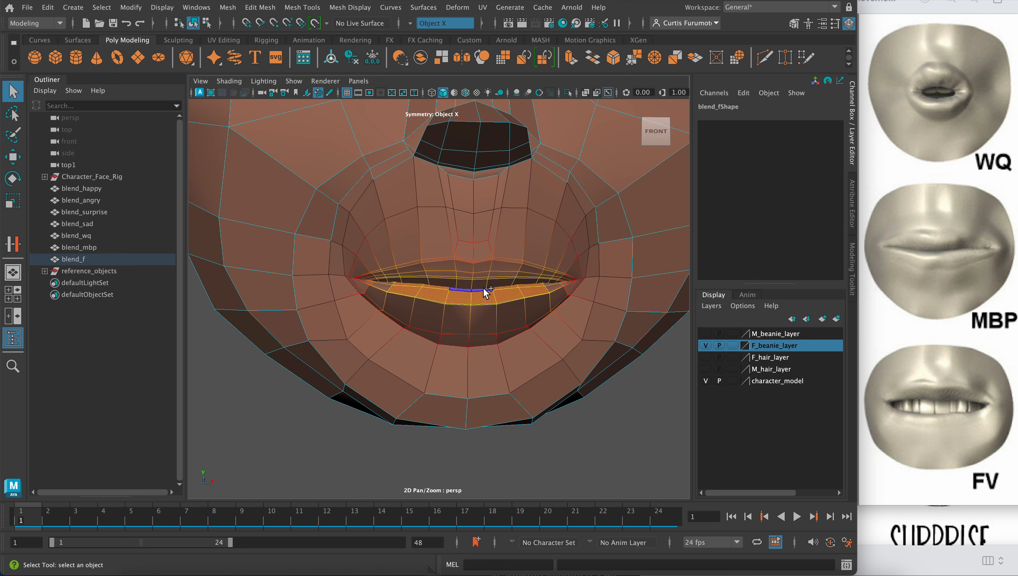
left_click(490, 288, "shift")
scroll(534, 314, "up", 2)
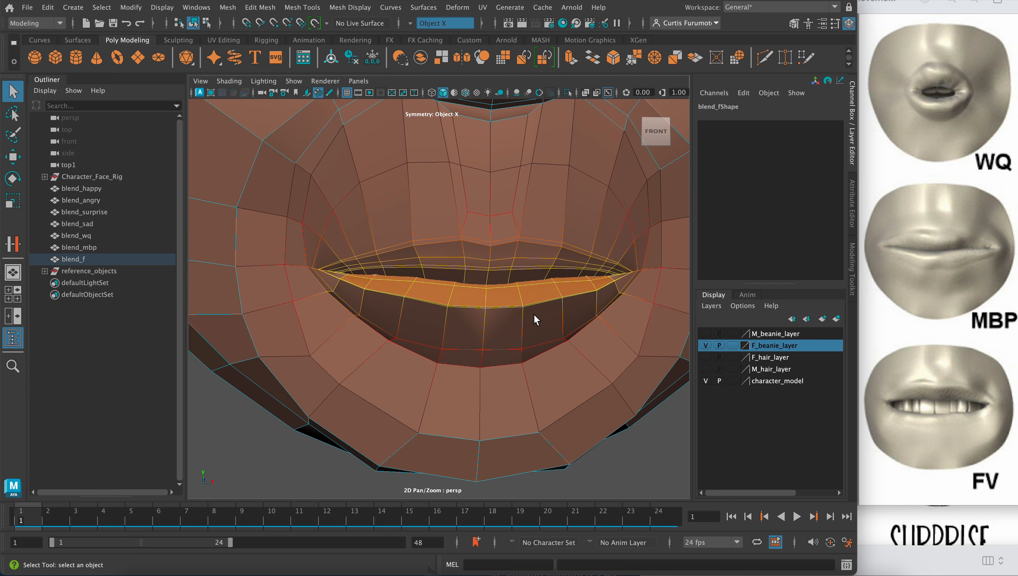
middle_click_drag(534, 295, 519, 313, "alt")
Step: Add the front faces of the lower lip, from the corners to the center, to the selection
key("w")
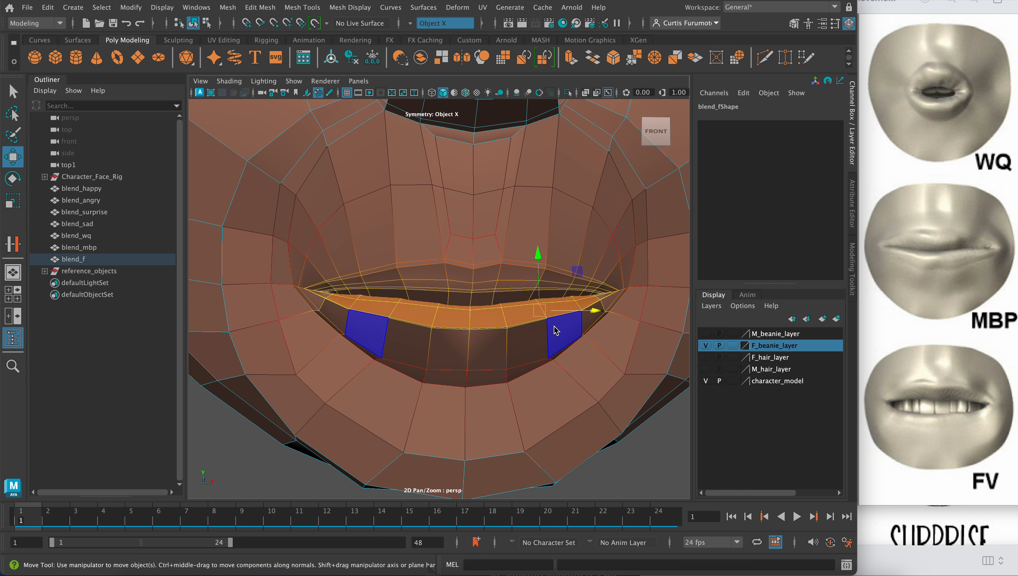
scroll(536, 330, "up", 2)
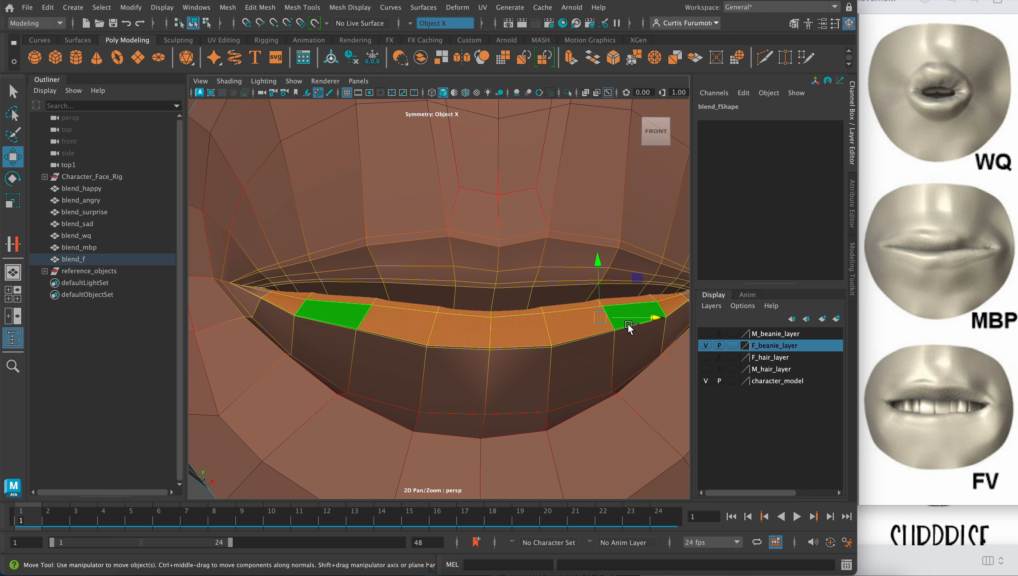
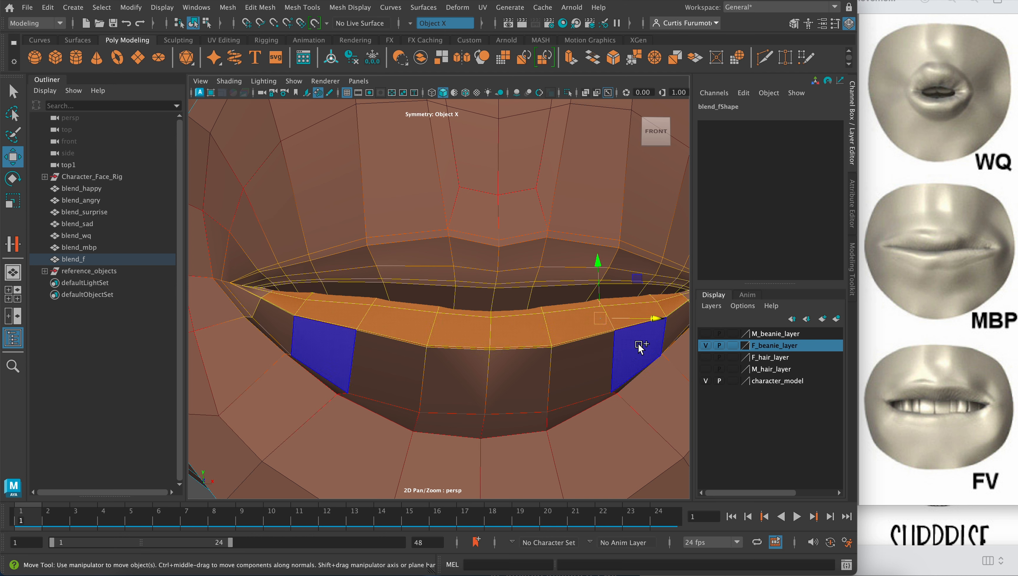
left_click(671, 334, "shift")
left_click(635, 350, "shift")
left_click(584, 368, "shift")
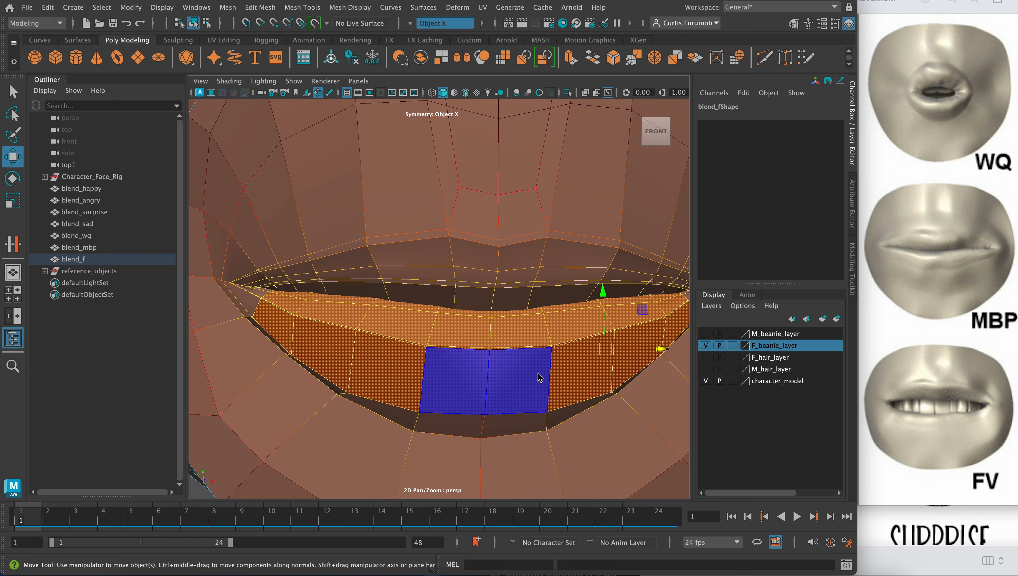
left_click(539, 376, "shift")
Step: Turn off soft selection and shift the selected lower lip faces slightly along Y
scroll(569, 338, "down", 5)
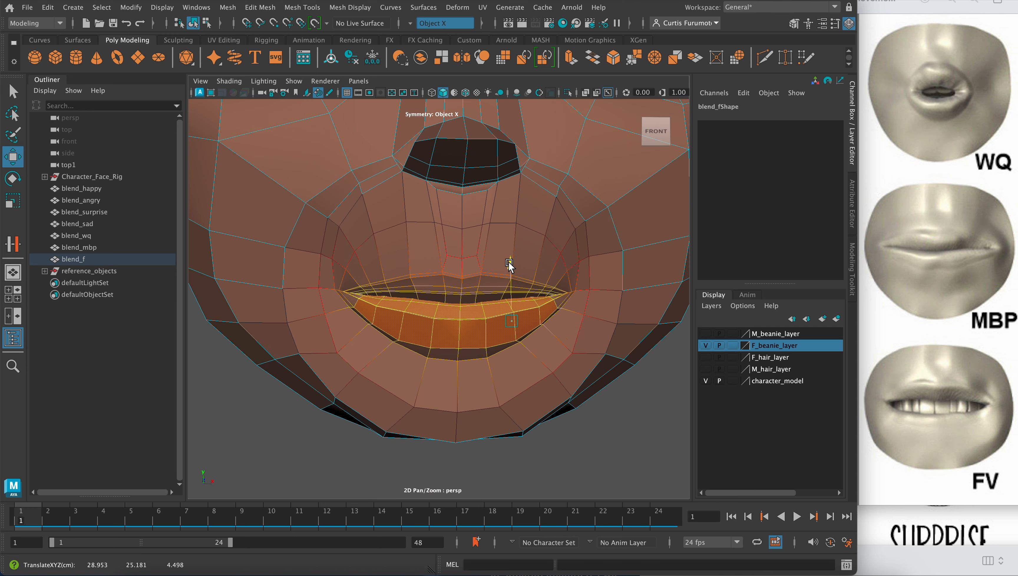
key("b")
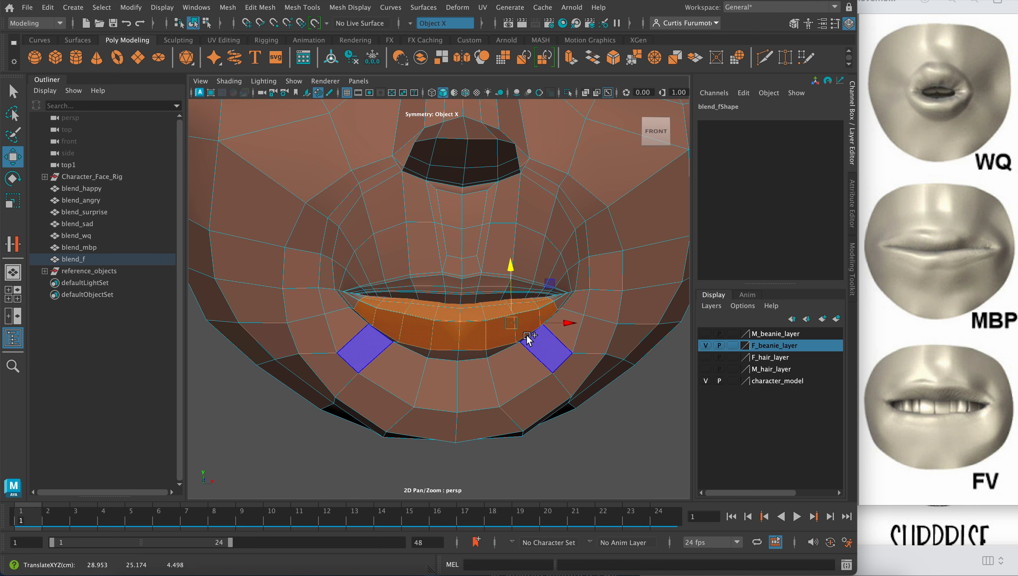
scroll(516, 328, "down", 4)
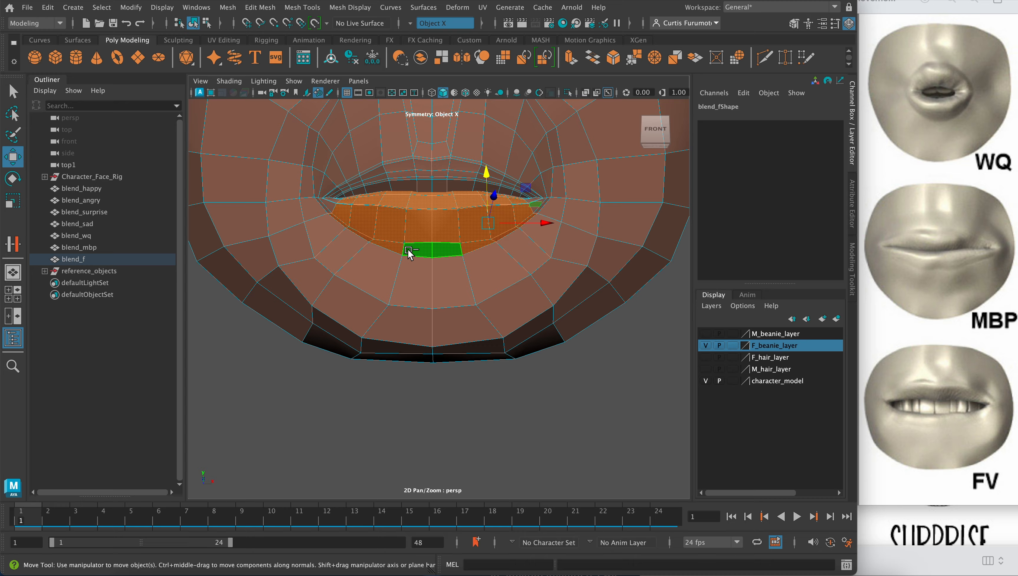
left_click_drag(485, 171, 447, 223)
middle_click_drag(541, 234, 576, 272, "alt")
Step: Undo the last change to the lower lip faces
left_click(563, 293)
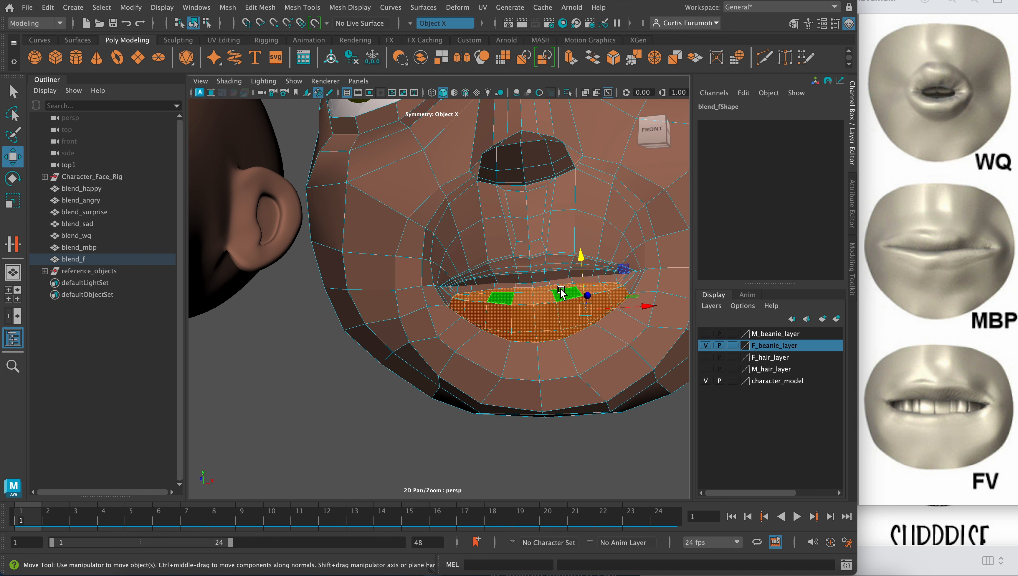
left_click(555, 329)
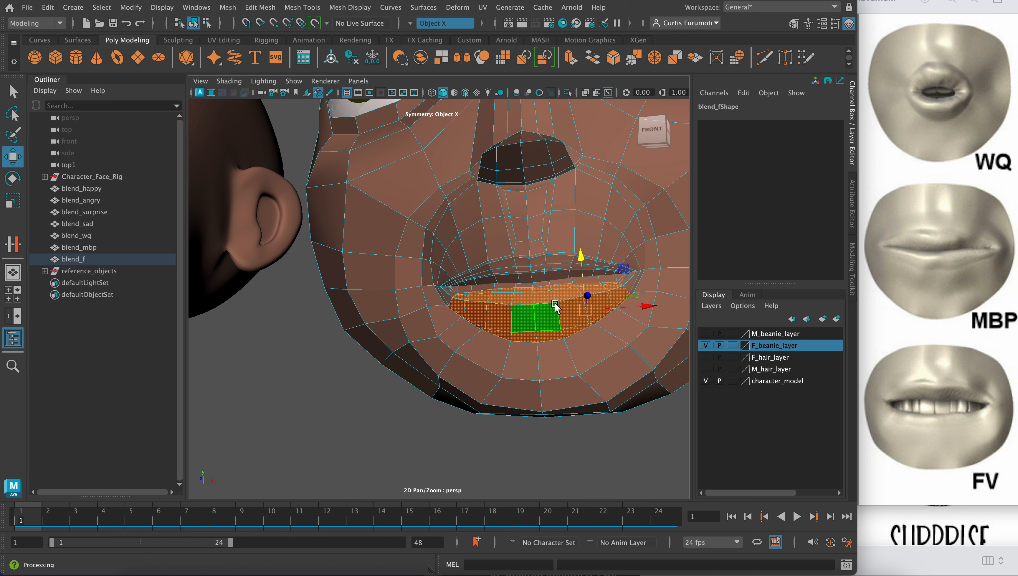
left_click(603, 282)
middle_click_drag(603, 282, 546, 317, "alt")
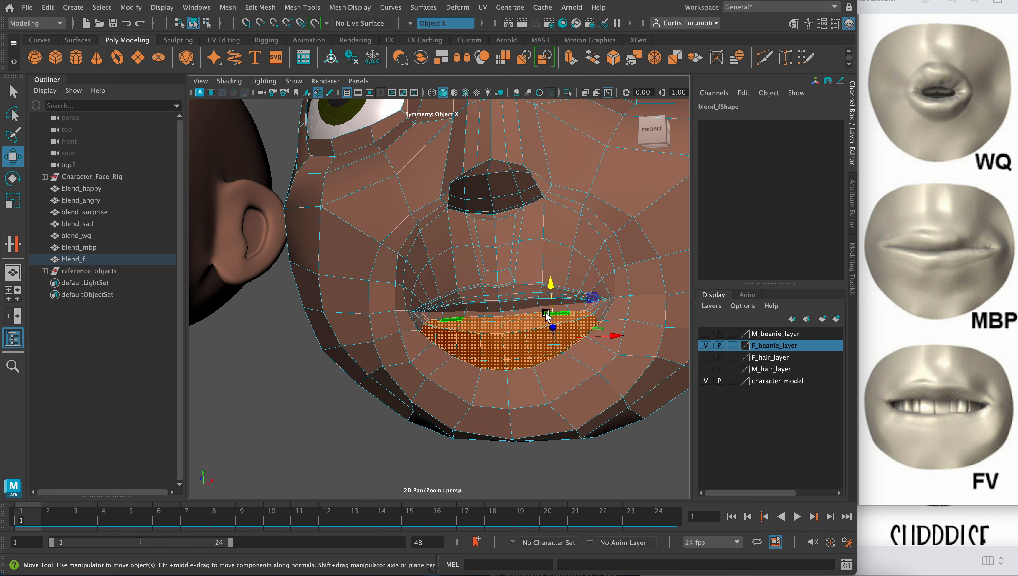
key("super+z")
Step: Replace the selection with the central upper lip faces, including the inner rows facing the mouth opening
scroll(504, 309, "up", 5)
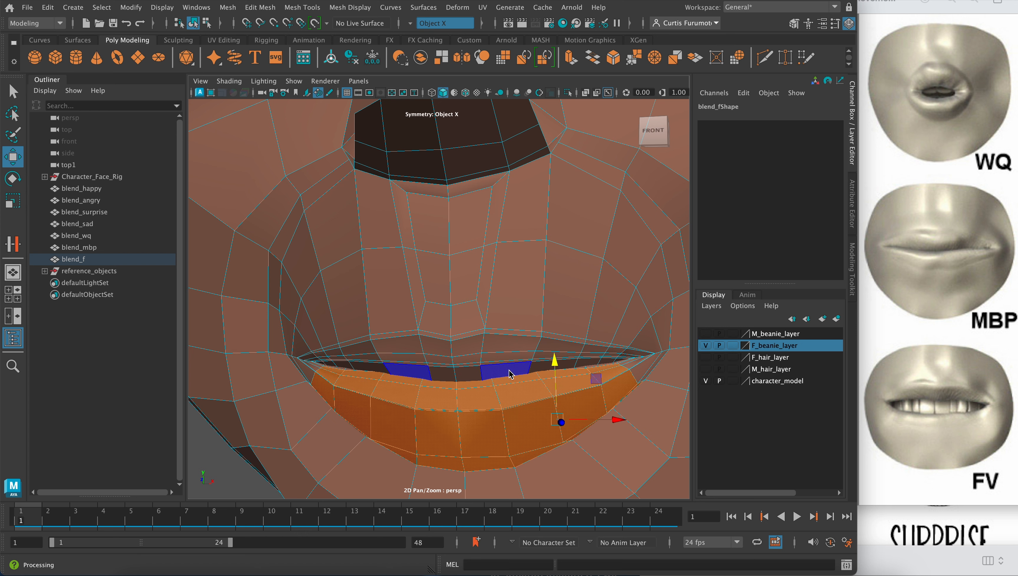
left_click(512, 371)
key("q")
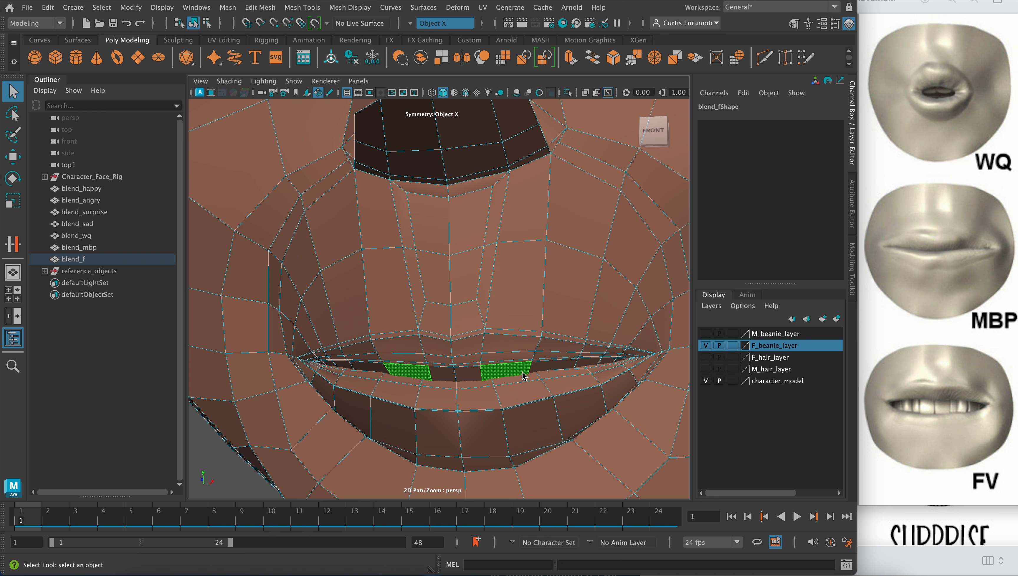
left_click(513, 361, "shift")
left_click(467, 370, "shift")
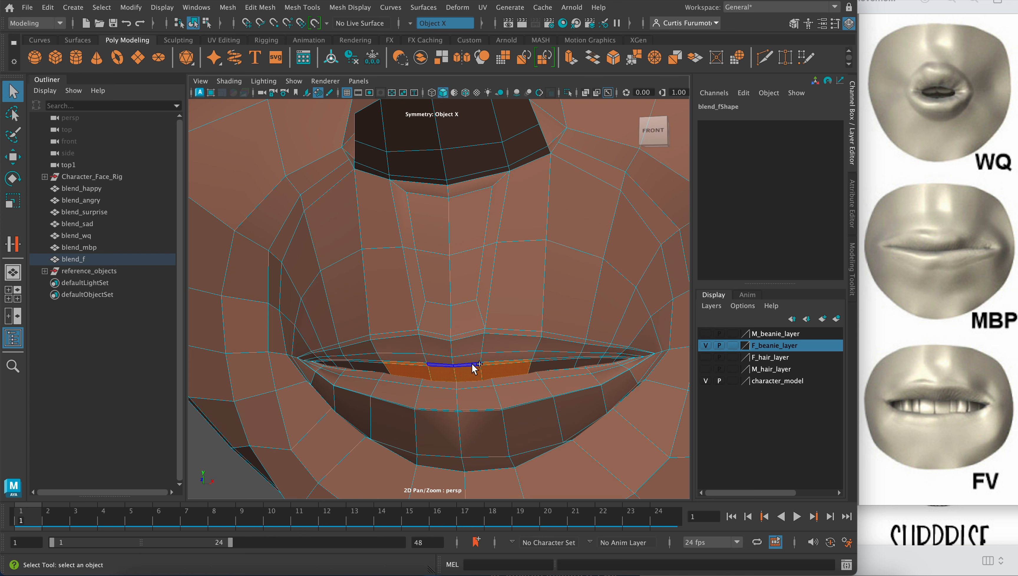
left_click(494, 346, "shift")
left_click(479, 337, "shift")
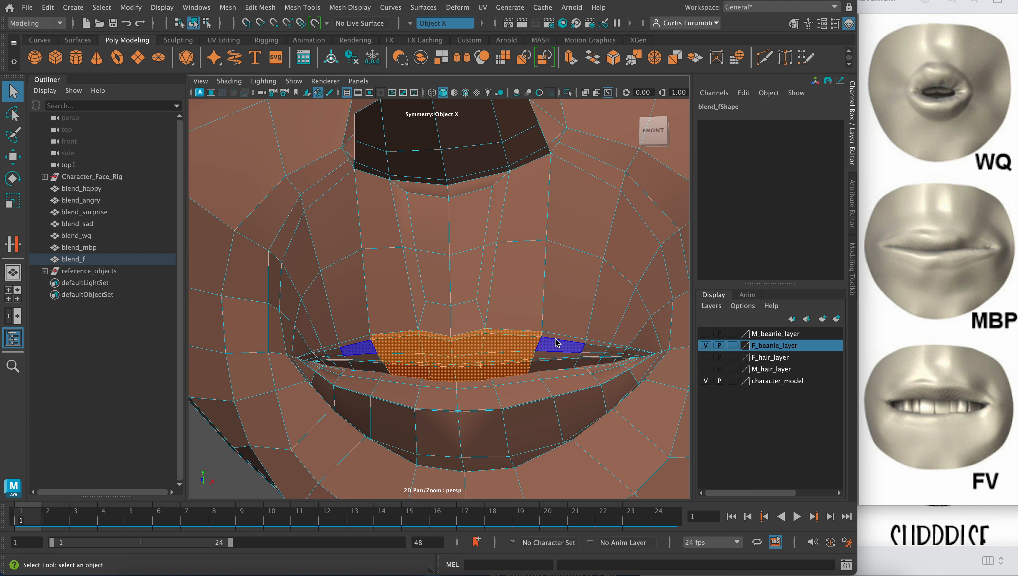
Step: Extend the upper lip face selection toward both mouth corners and raise the faces along Y
left_click(553, 353, "shift")
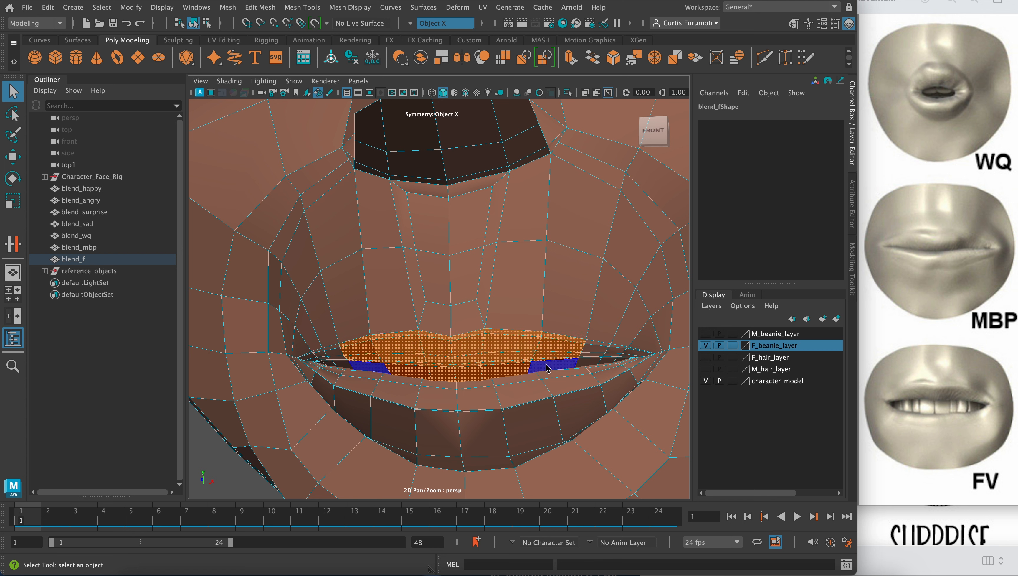
left_click(547, 367, "shift")
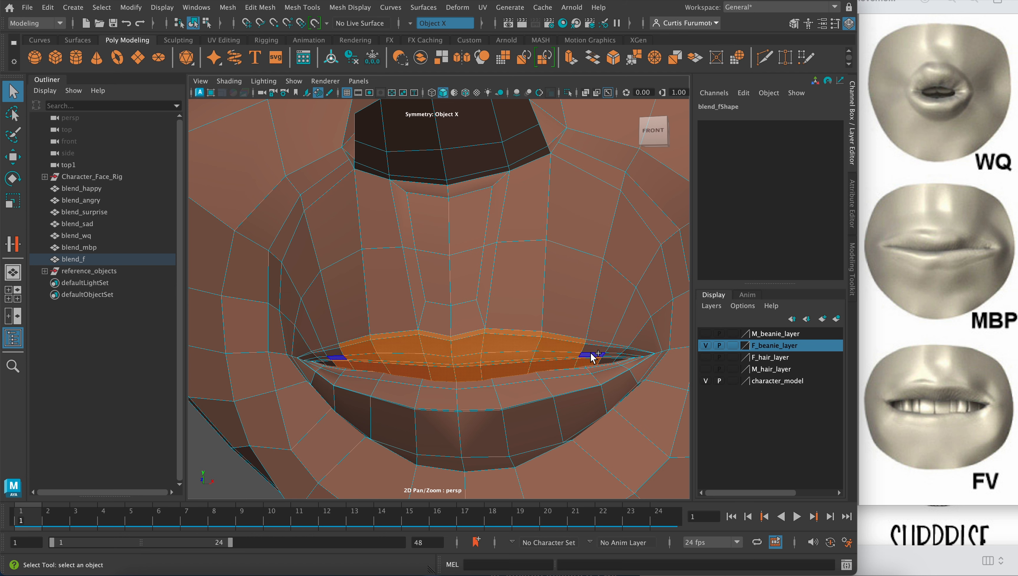
left_click(591, 357, "shift")
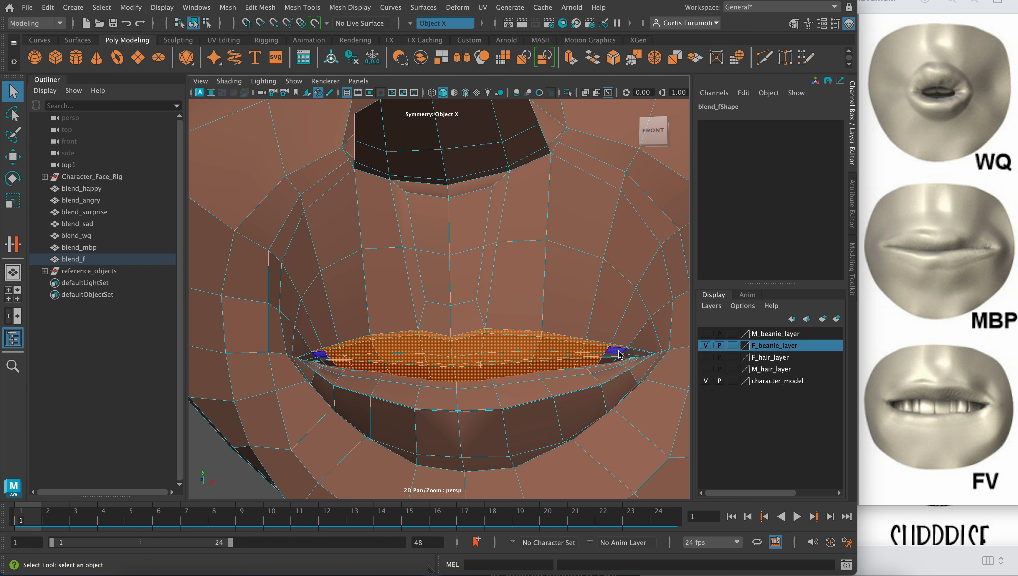
left_click(607, 360, "shift")
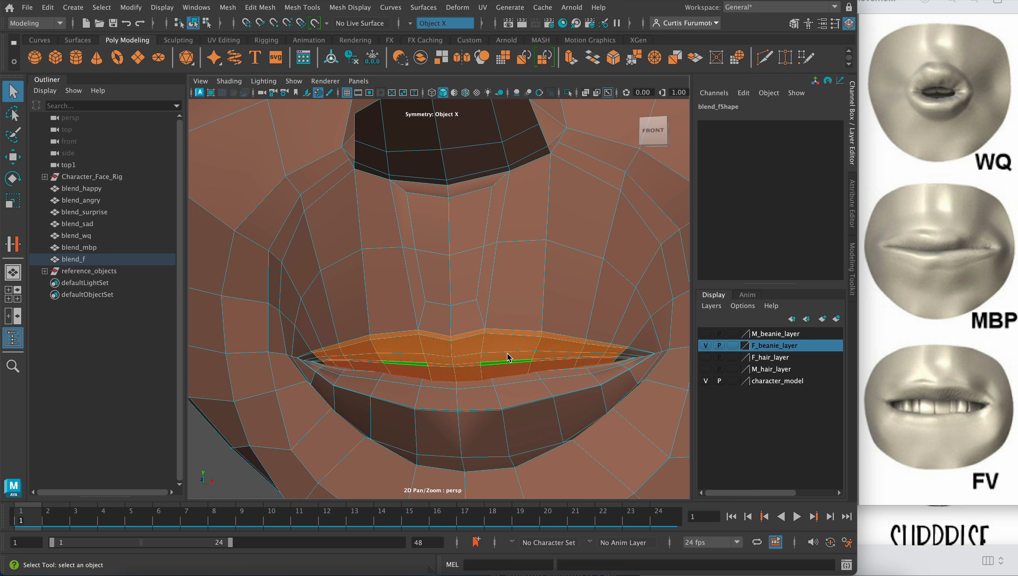
left_click_drag(502, 354, 531, 320, "alt")
key("w")
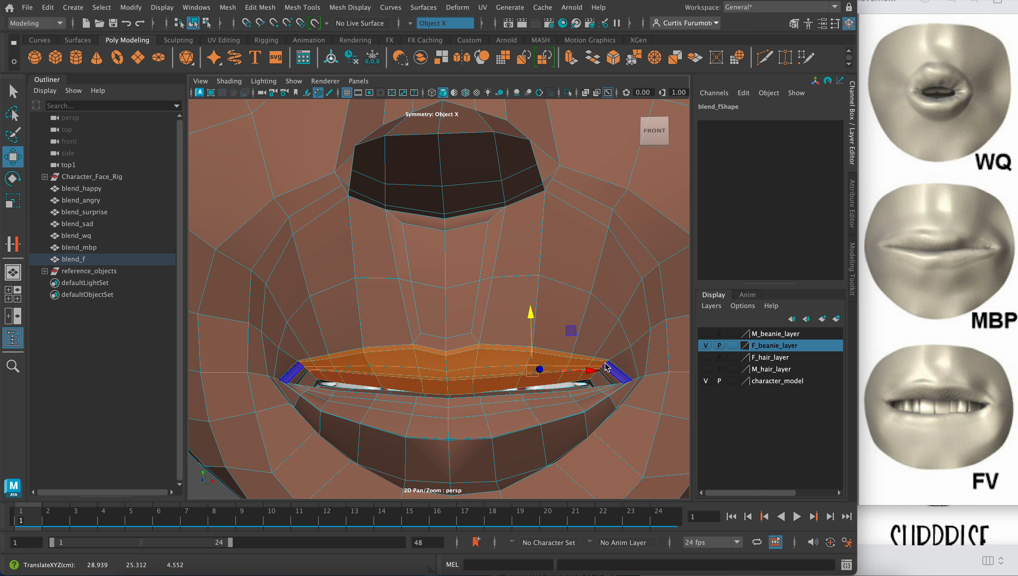
Step: Remove the outermost corner faces from the upper lip selection and raise the remaining faces along Y
key("ctrl+z")
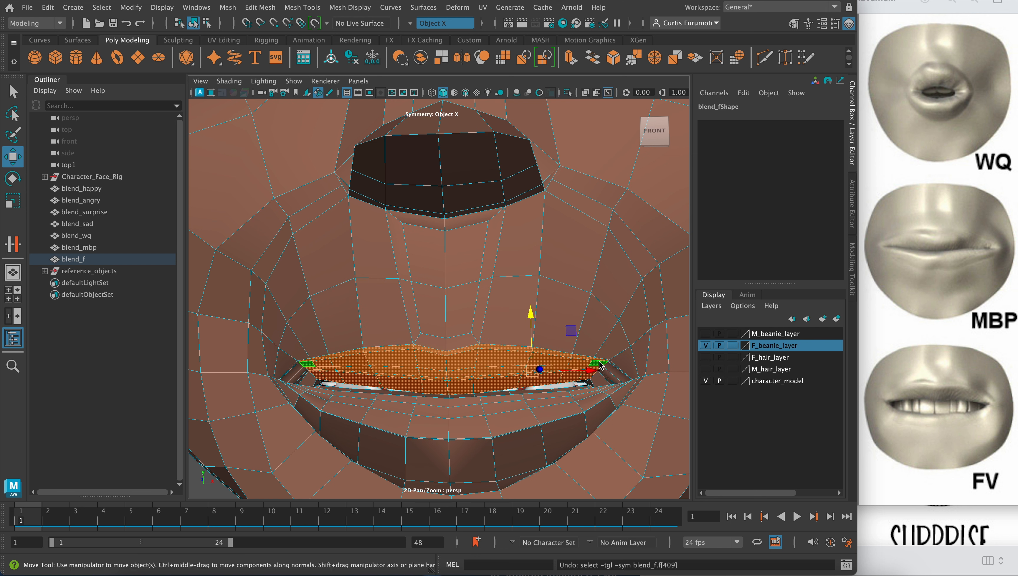
left_click(599, 359, "shift")
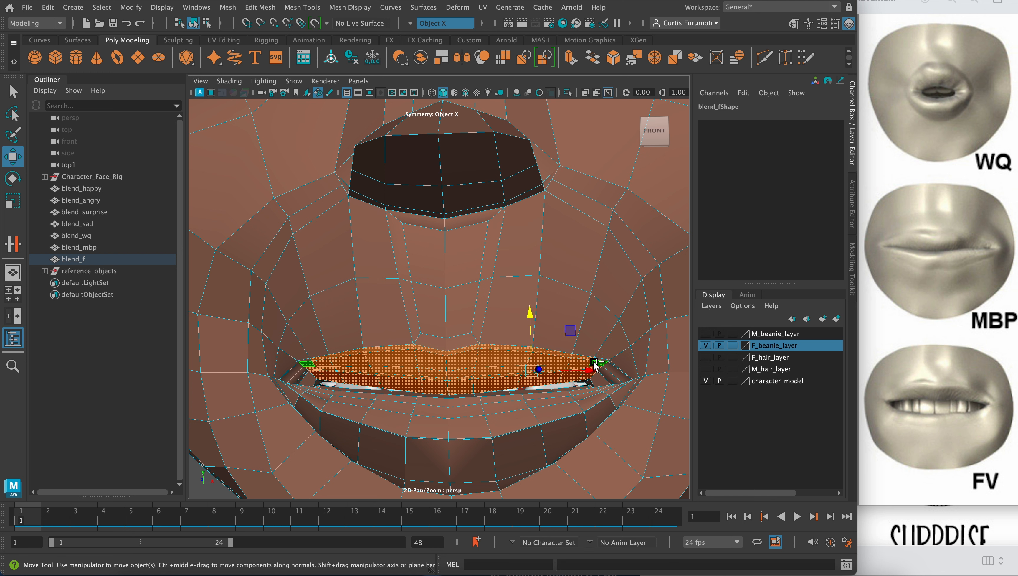
key("q")
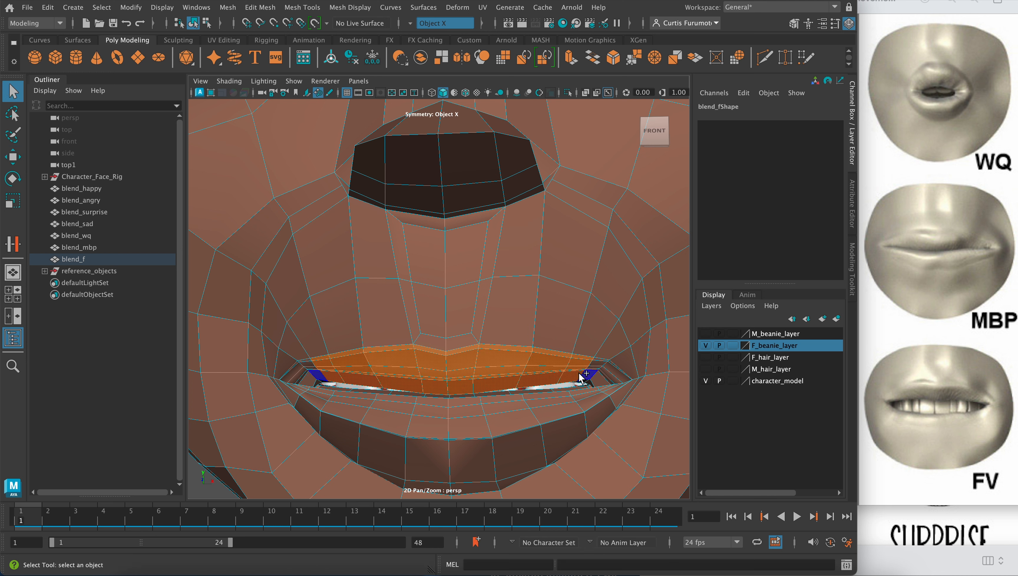
left_click(494, 364)
key("w")
left_click_drag(522, 325, 523, 306)
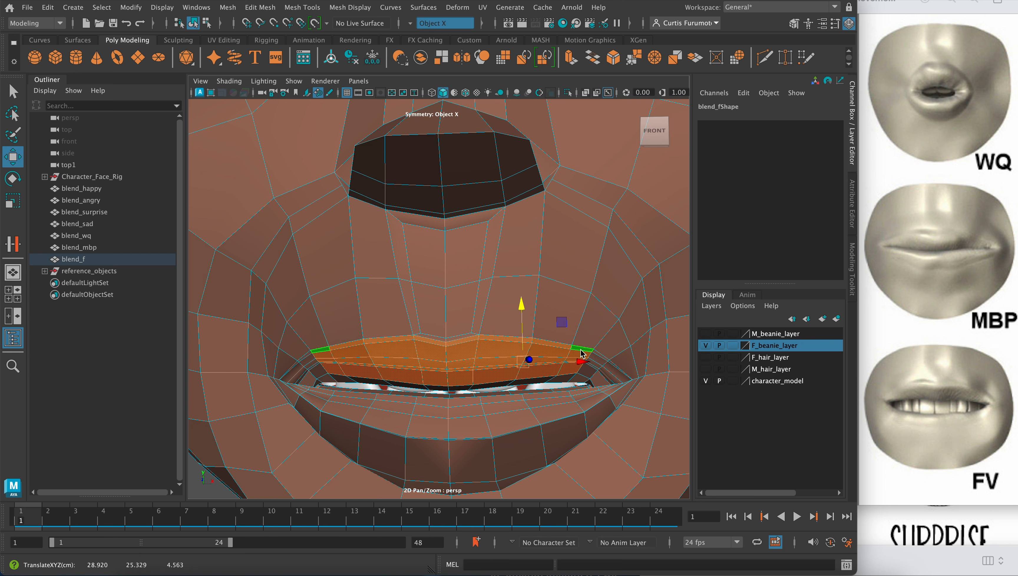
Step: Drop the next outer faces on each side from the selection and raise the central upper lip faces slightly more
key("q")
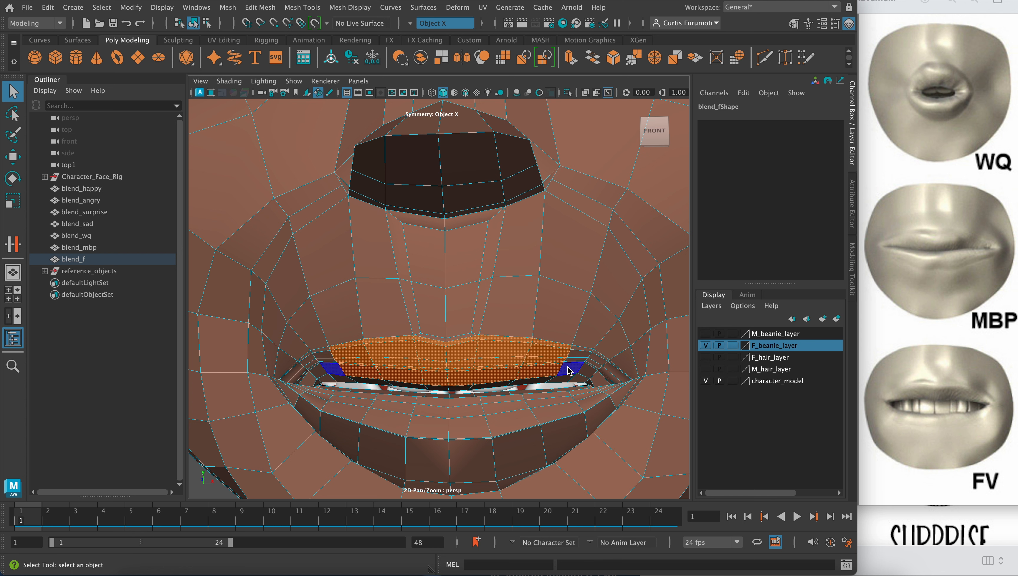
key("w")
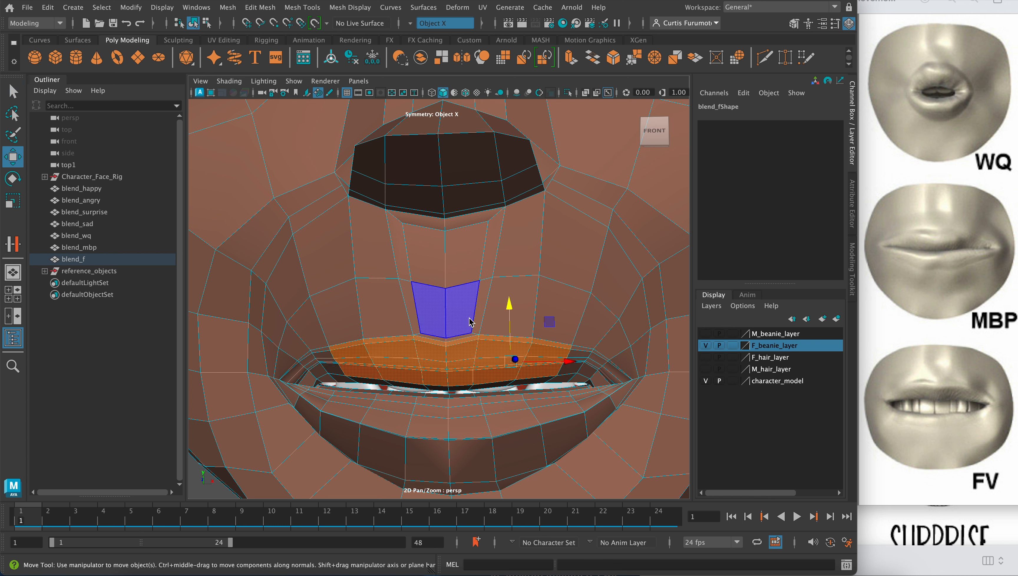
left_click_drag(508, 304, 511, 303)
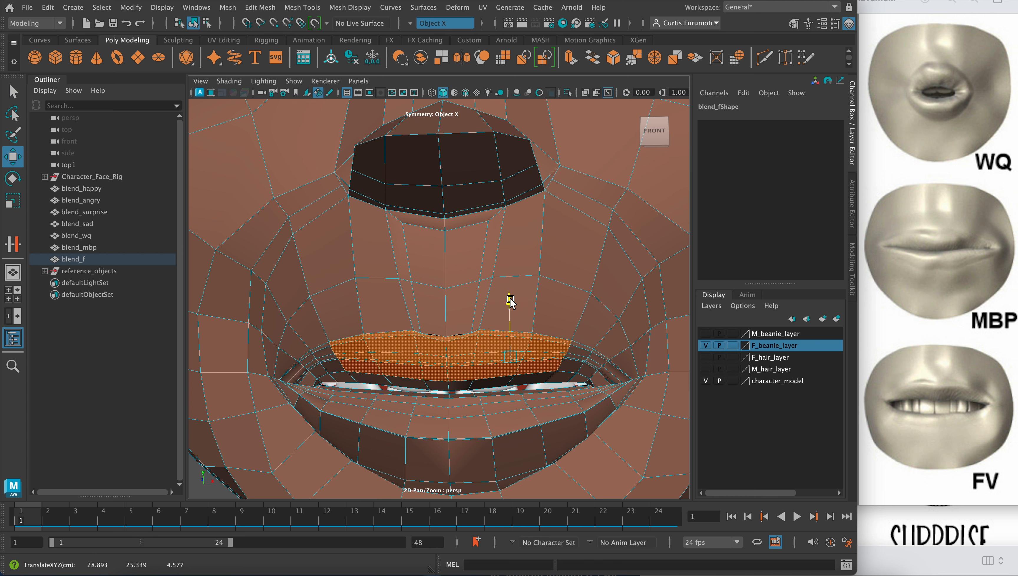
Step: Switch blend_f to vertex mode, select the vertices along the upper lip's inner edge, and raise them slightly above the teeth
right_click(566, 384)
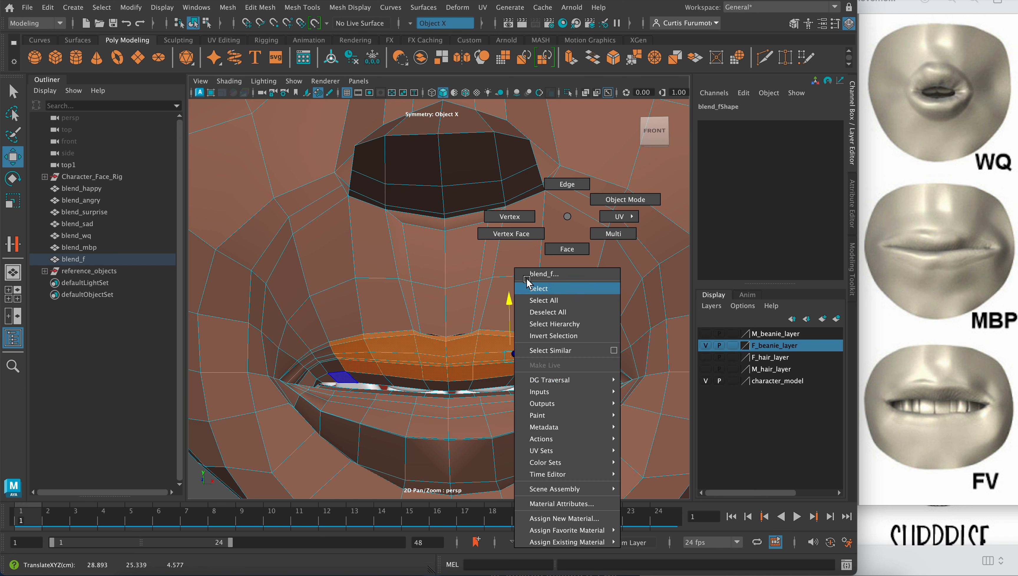
left_click(510, 216)
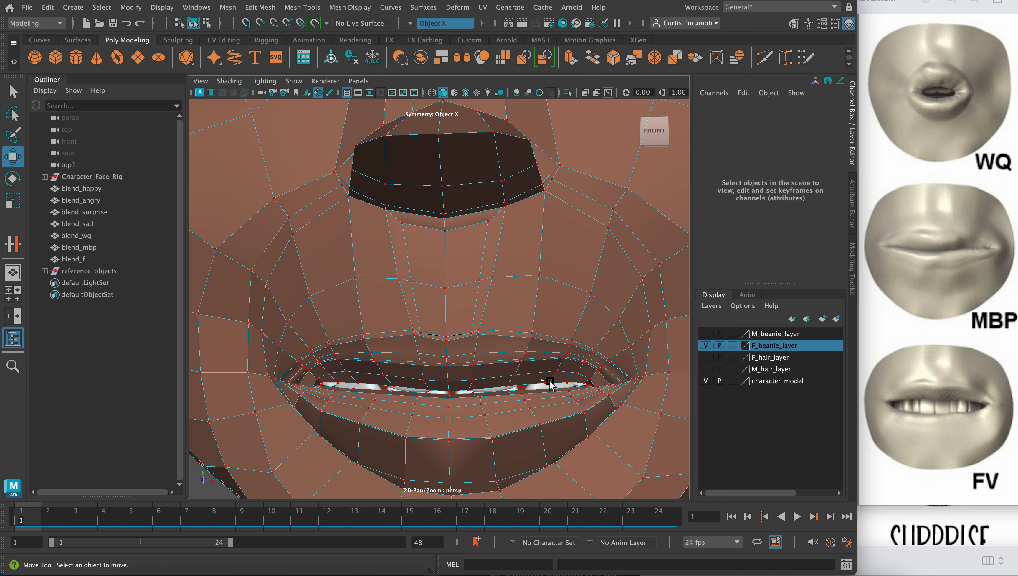
left_click_drag(584, 384, 585, 385)
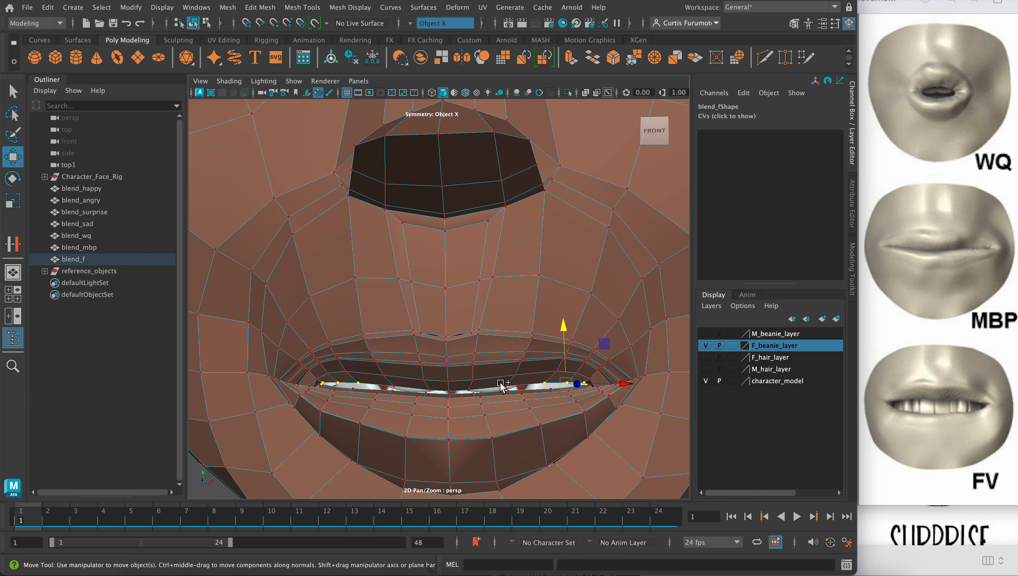
left_click_drag(500, 387, 525, 387, "shift")
mouse_move(460, 387)
left_mouse_down("shift")
mouse_move(479, 394)
mouse_move(454, 395)
left_mouse_up("shift")
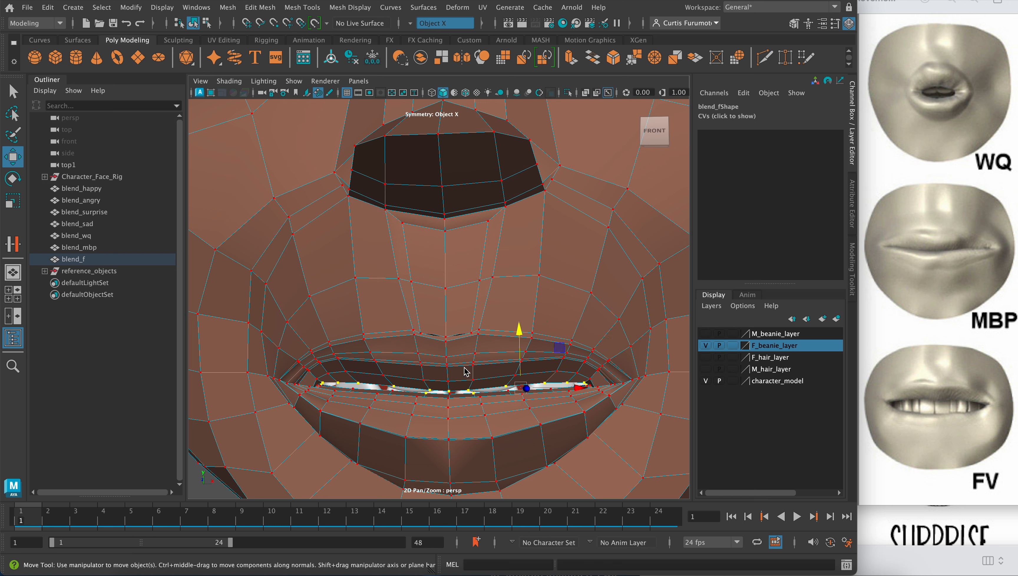
left_click_drag(518, 329, 520, 325)
scroll(494, 365, "up", 8)
scroll(490, 347, "down", 4)
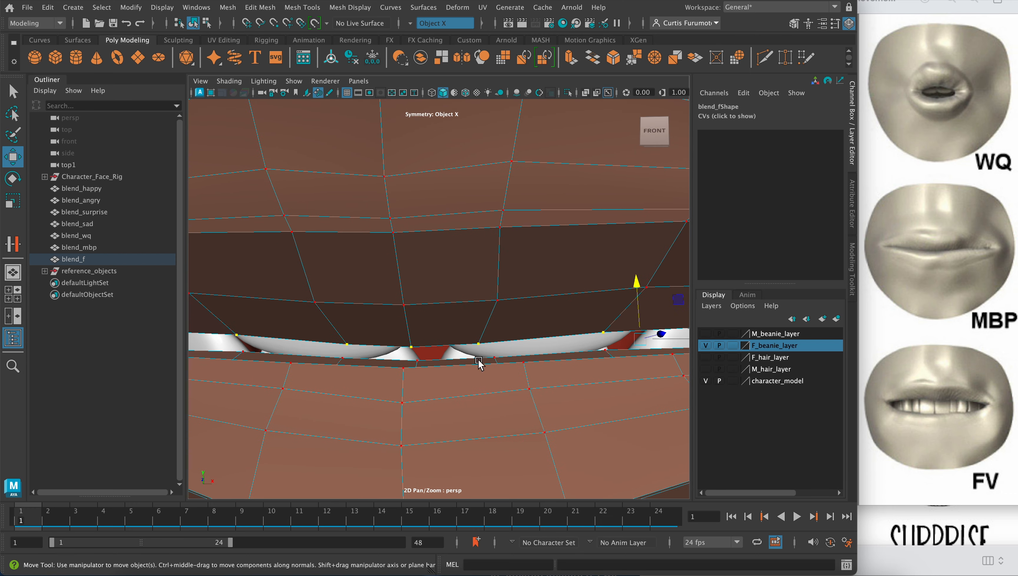
mouse_move(479, 363)
left_mouse_down("alt")
mouse_move(458, 368)
mouse_move(467, 377)
left_mouse_up("alt")
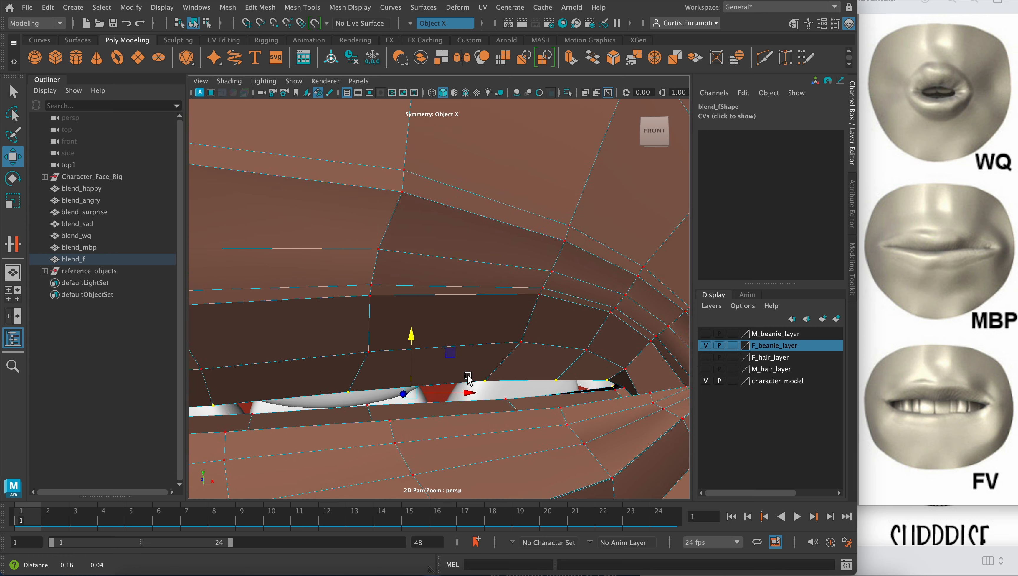
Step: Raise the selected vertices along the upper lip's inner edge further to expose more of the teeth, as in the FV reference
mouse_move(468, 376)
middle_mouse_down("alt")
mouse_move(487, 369)
mouse_move(458, 381)
mouse_move(486, 370)
middle_mouse_up("alt")
scroll(479, 374, "down", 2)
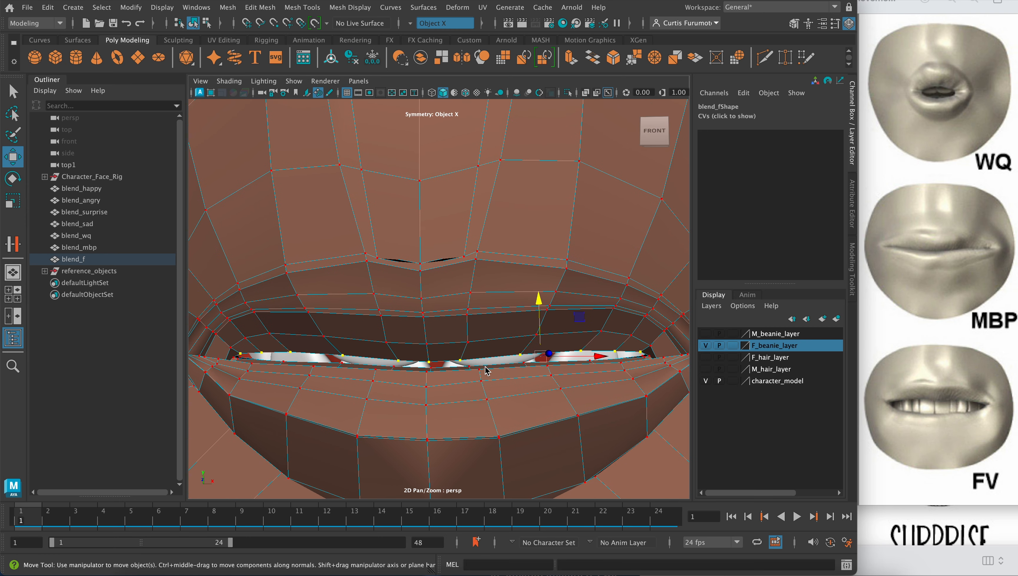
left_click_drag(538, 304, 535, 289)
scroll(520, 330, "down", 3)
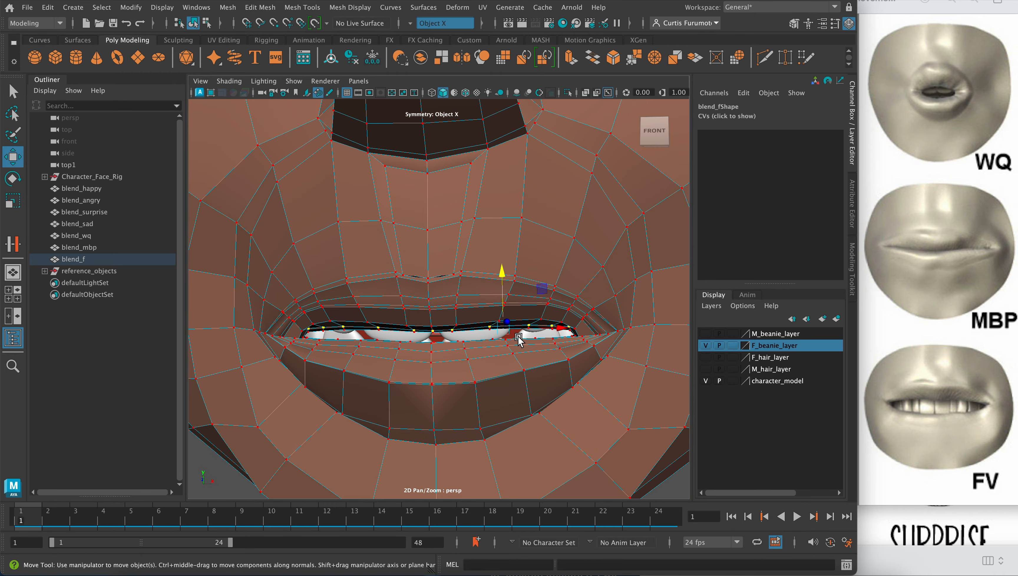
left_click_drag(518, 335, 519, 339, "alt")
scroll(520, 339, "down", 3)
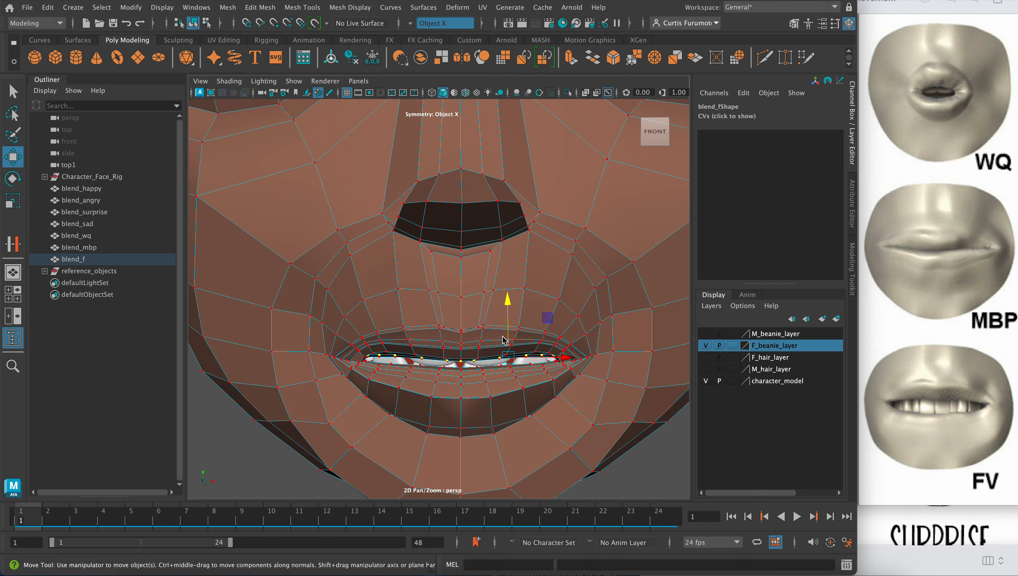
middle_click_drag(523, 339, 469, 331, "alt")
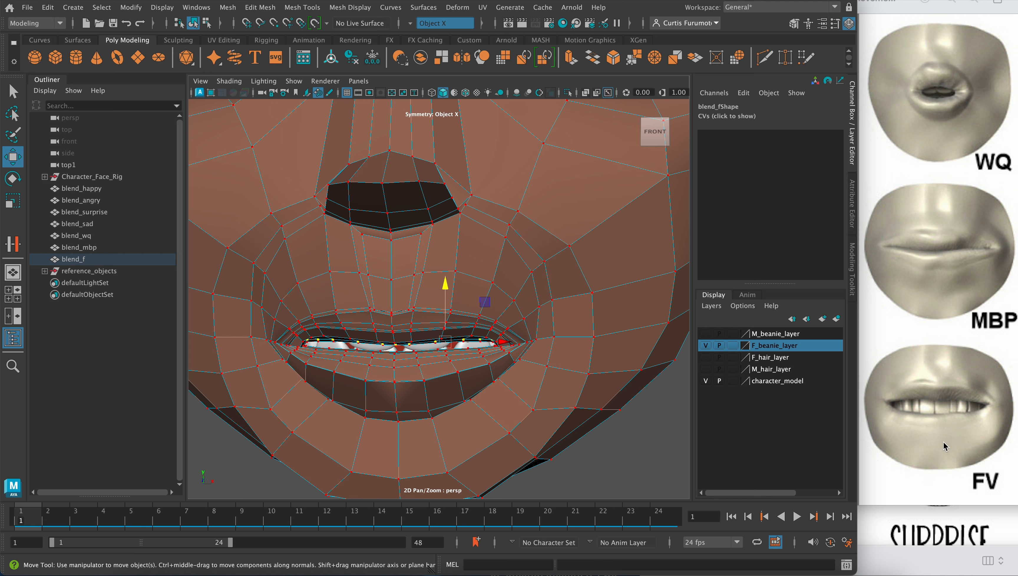
scroll(512, 373, "up", 4)
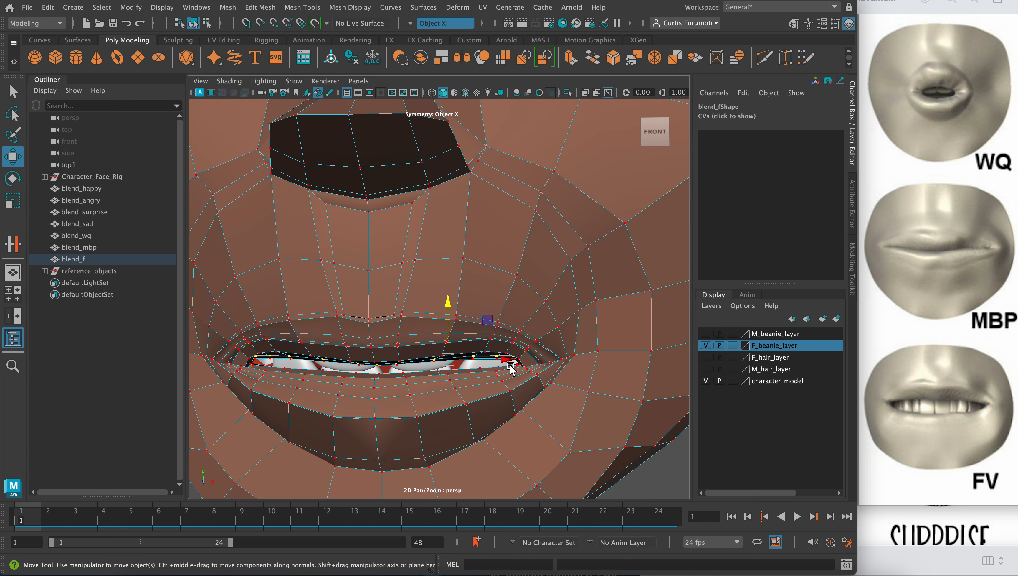
Step: Switch blend_f to face mode and select the lower lip's front faces symmetrically from the outer sections to the center
right_click(506, 375)
right_click_drag(494, 273, 506, 251)
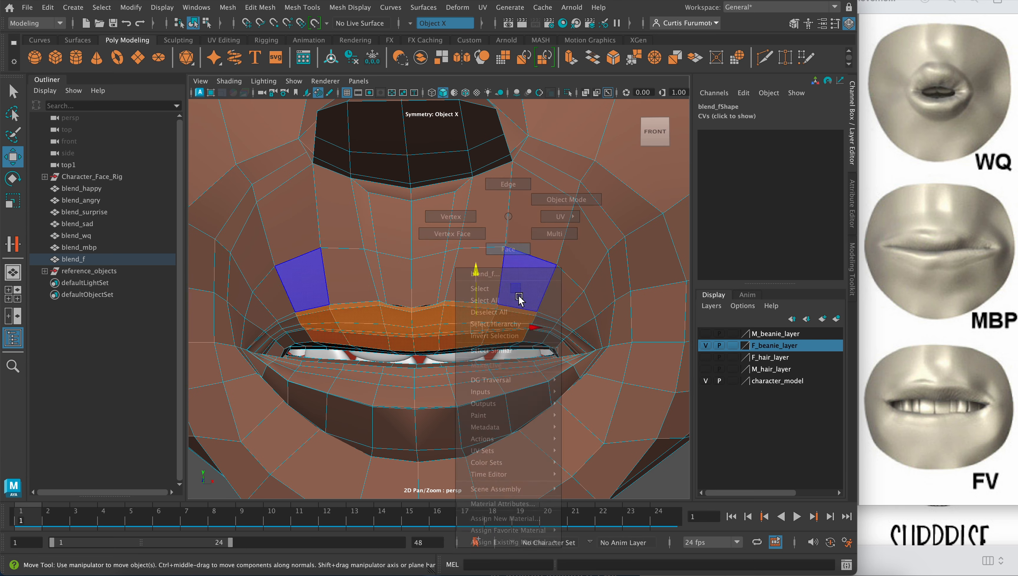
left_click(531, 377)
scroll(530, 377, "up", 5)
key("q")
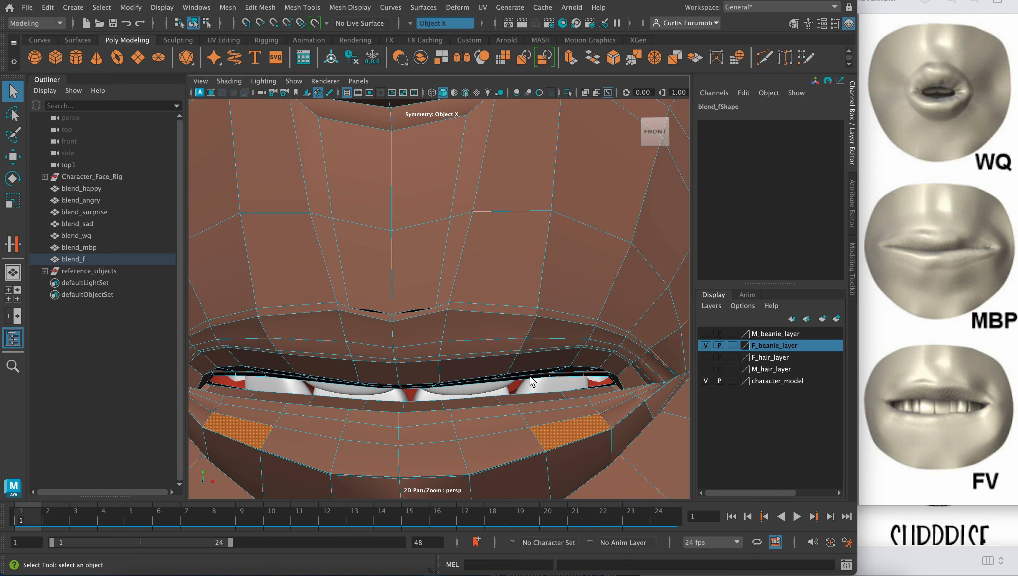
left_click(500, 413, "shift")
left_click(497, 423, "shift")
left_click(492, 447, "shift")
left_click(445, 457, "shift")
left_click(433, 433, "shift")
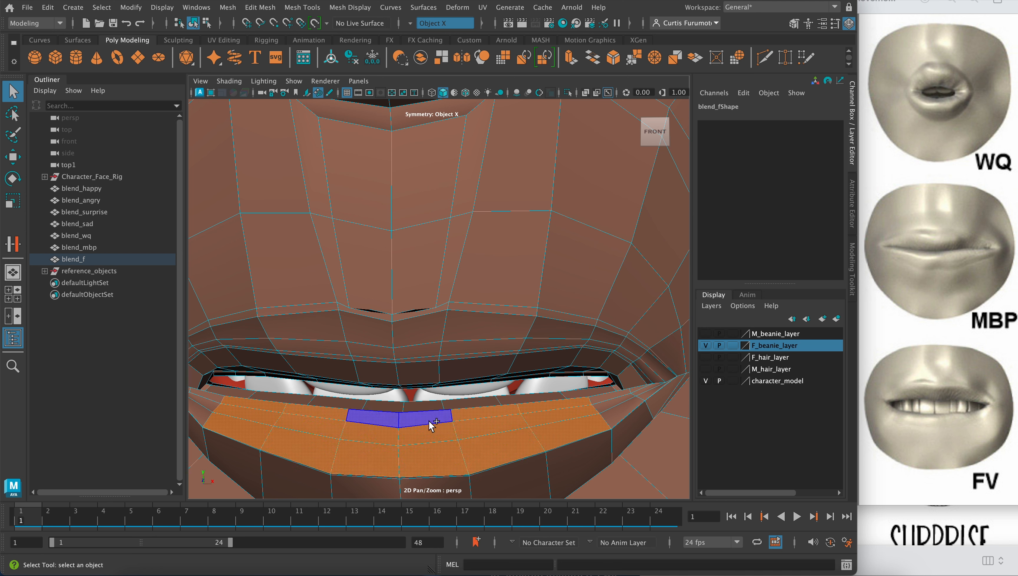
left_click(429, 417, "shift")
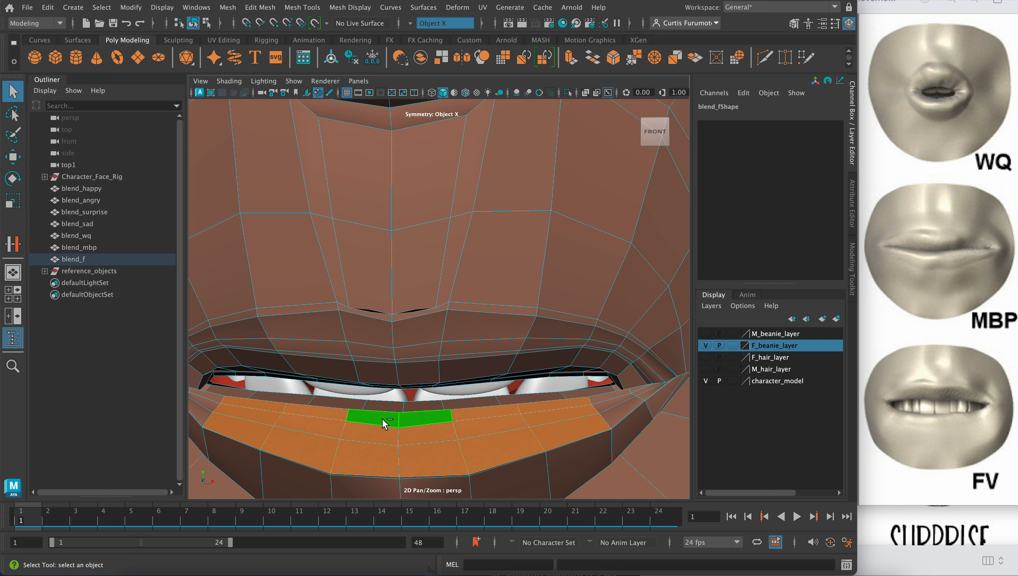
Step: Extend the lower lip face selection toward both mouth corners and add the thin faces along the lip's lower edge
left_click(600, 397, "shift")
left_click(603, 406, "shift")
left_click(610, 416, "shift")
key("backslash")
key("backslash")
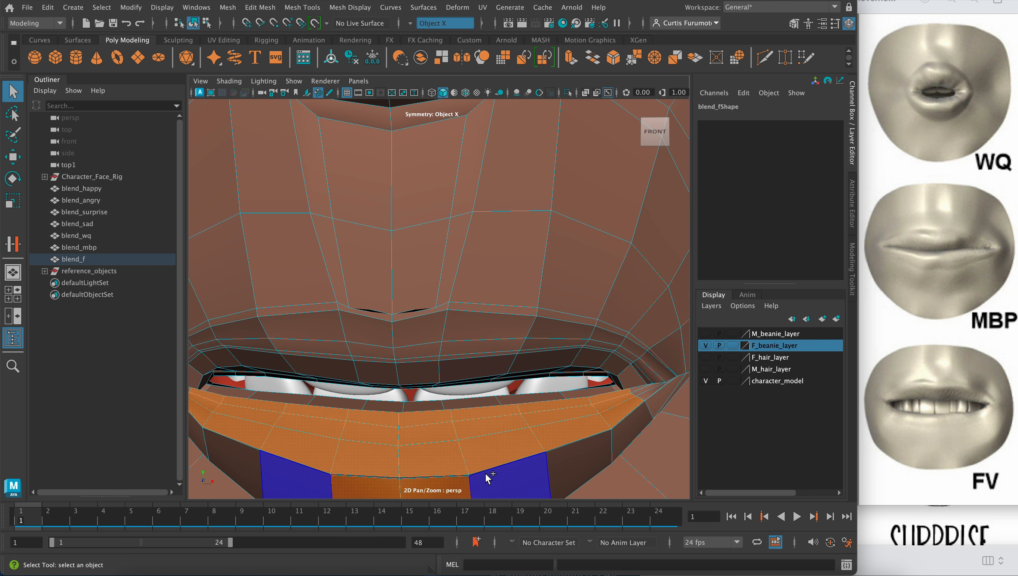
scroll(511, 468, "up", 5)
middle_click_drag(456, 407, 456, 386, "alt")
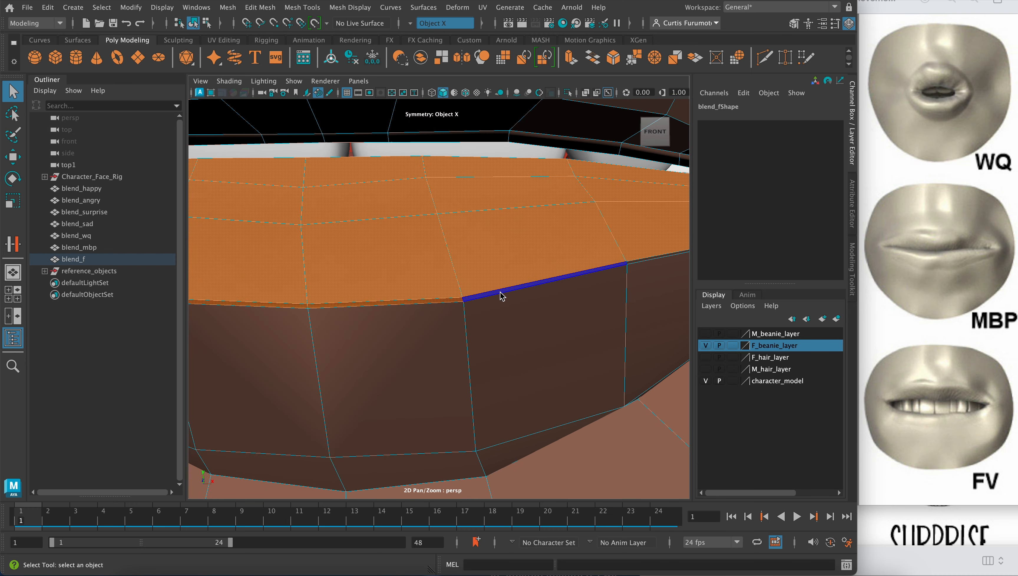
scroll(504, 292, "down", 5)
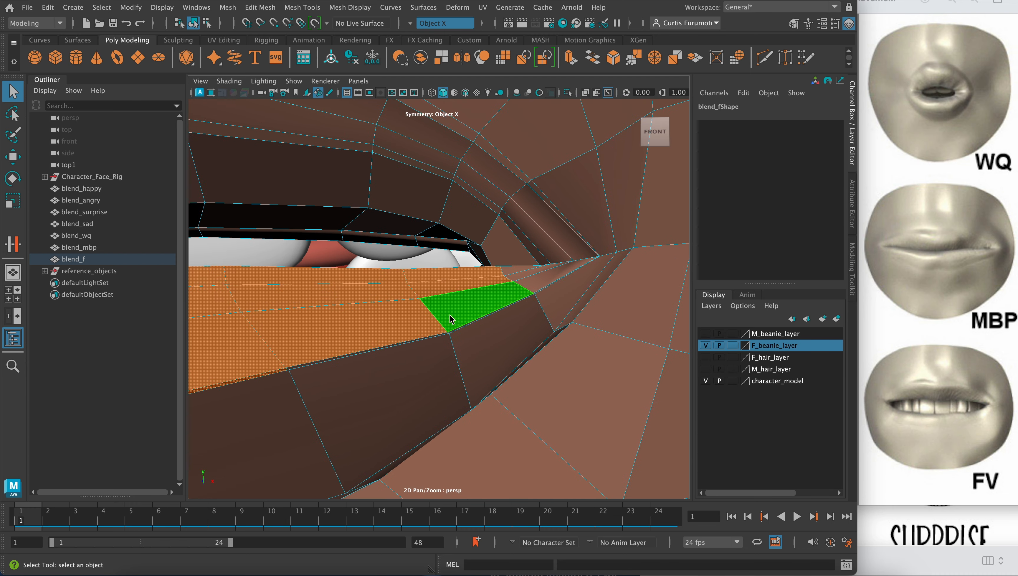
left_click(422, 339, "shift")
left_click(425, 338, "shift")
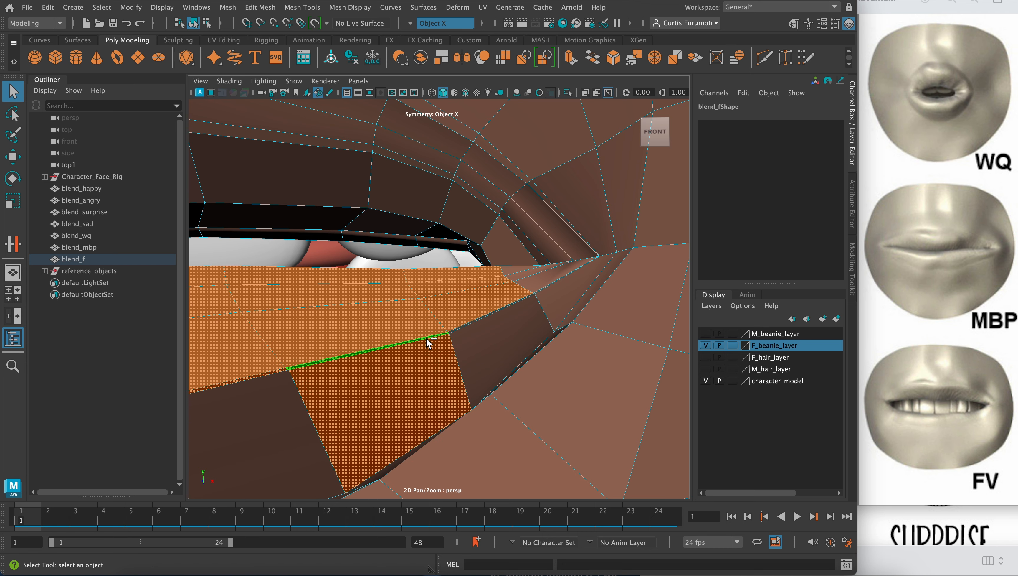
left_click(428, 343, "shift")
scroll(472, 324, "down", 10)
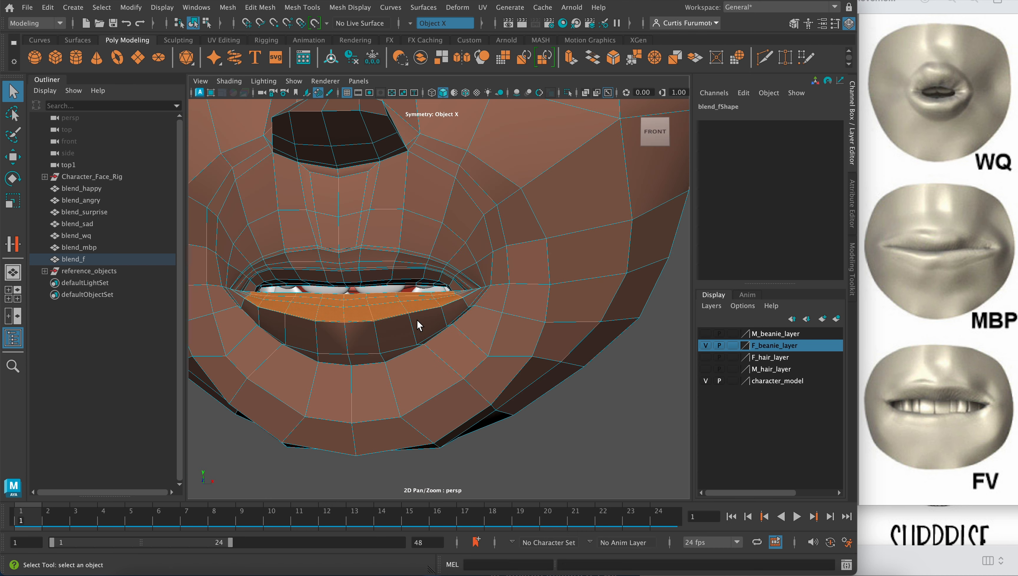
Step: Rotate the selected lower lip faces about X and reposition them along Z and Y closer to the teeth
key("e")
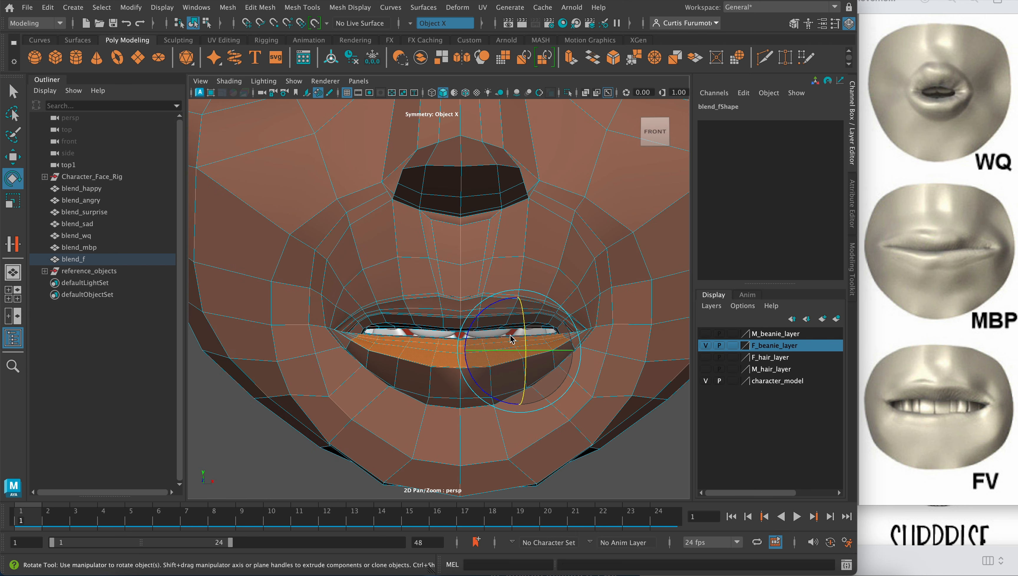
left_click_drag(526, 317, 308, 378)
key("w")
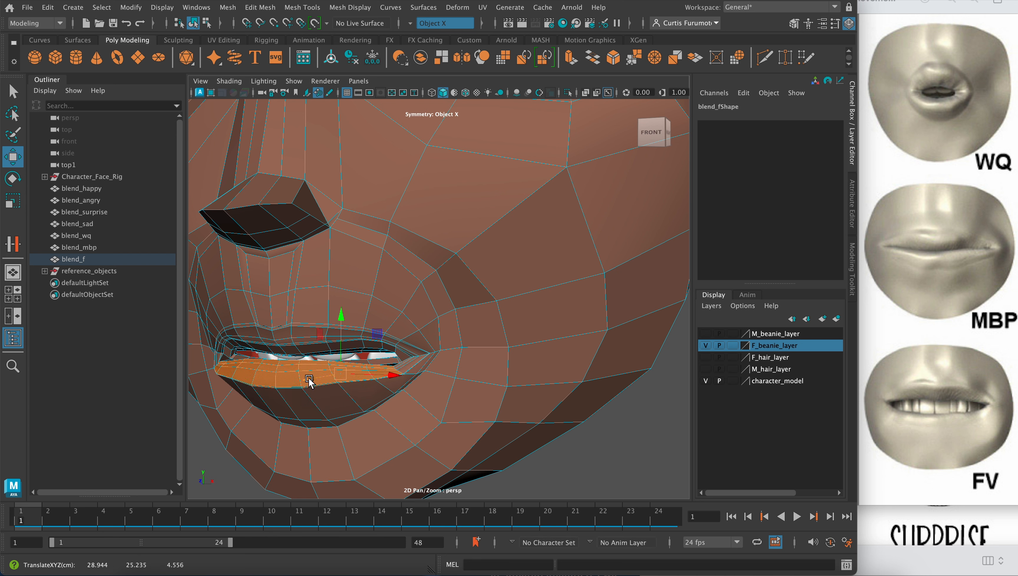
left_click_drag(309, 379, 334, 360)
middle_click_drag(402, 334, 387, 350, "alt")
scroll(456, 351, "up", 3)
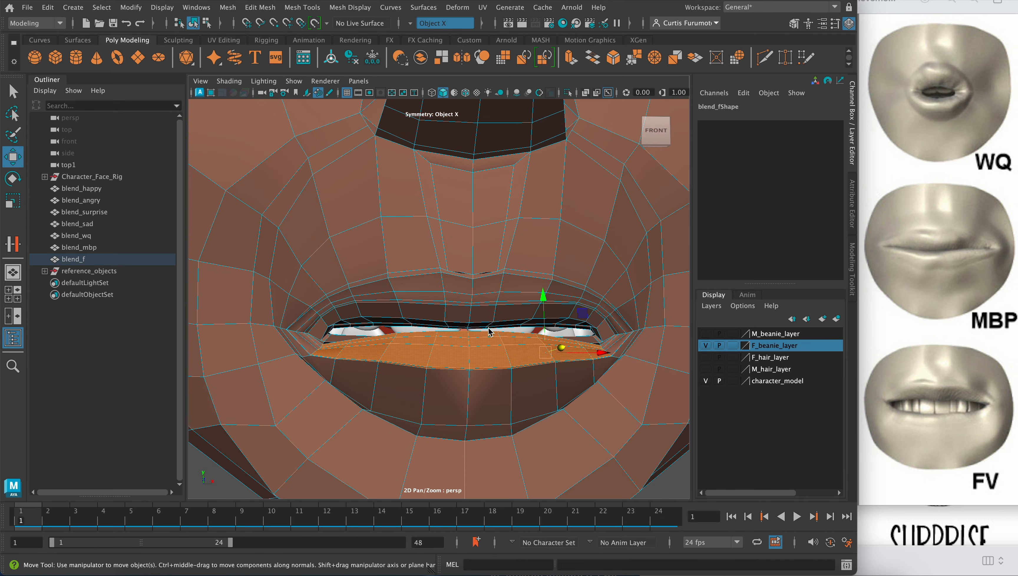
left_click_drag(544, 299, 427, 373)
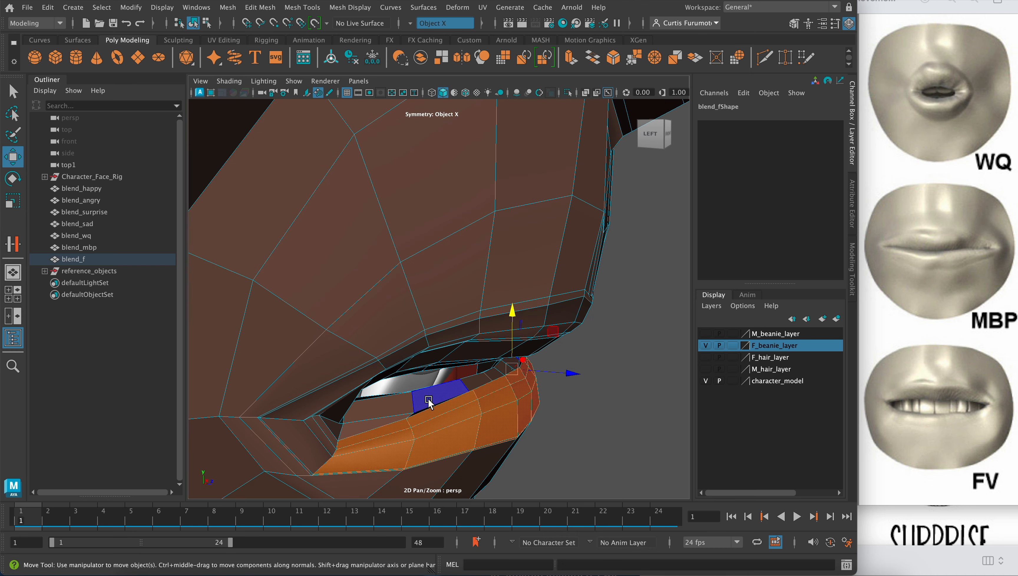
Step: Select the faces along the lower lip's inner edge, rotate them about X, and shift them along Z
left_click(494, 376)
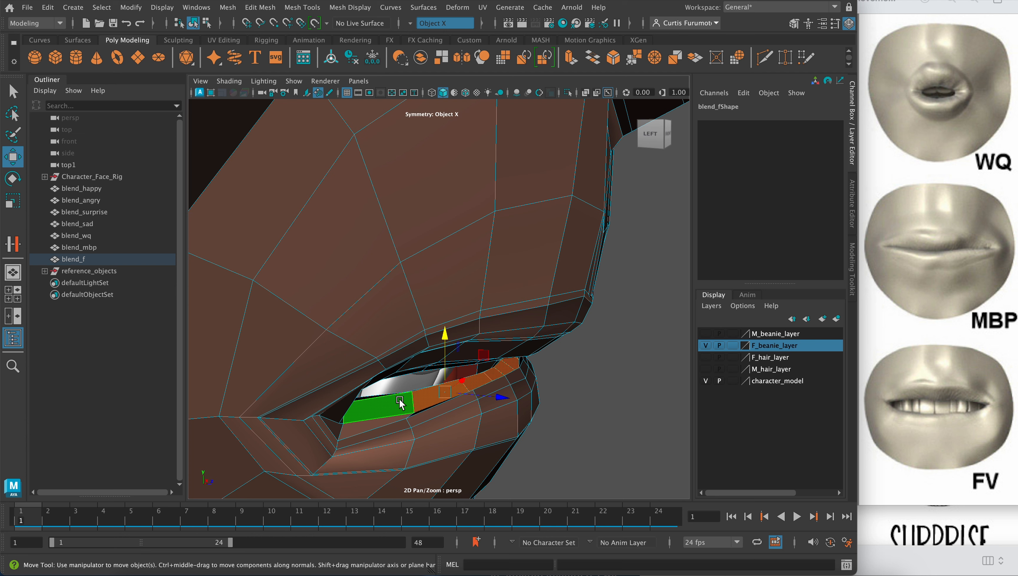
key("e")
left_click_drag(478, 353, 452, 355)
key("w")
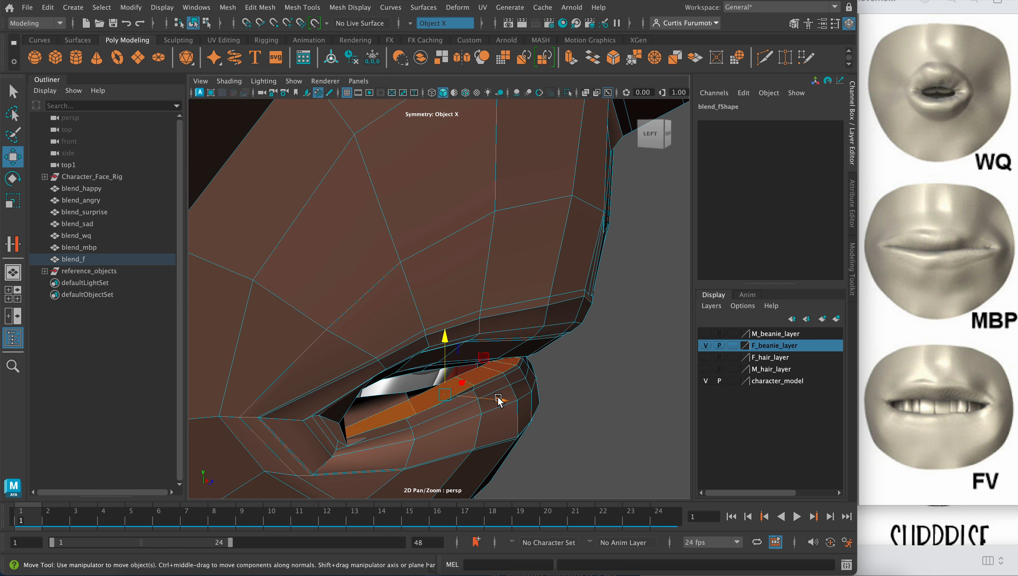
left_click_drag(500, 399, 323, 375)
Step: Select the lower lip's inner faces near the mouth corners on both sides and adjust them along Y to clear the teeth
left_click_drag(315, 327, 369, 359)
left_click(354, 341)
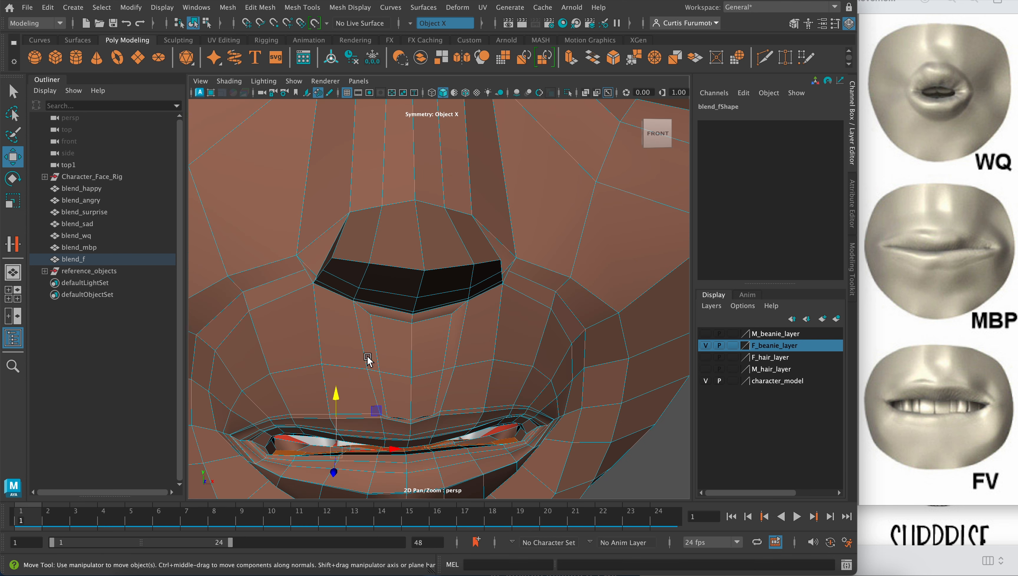
left_click(508, 433)
left_click(450, 447)
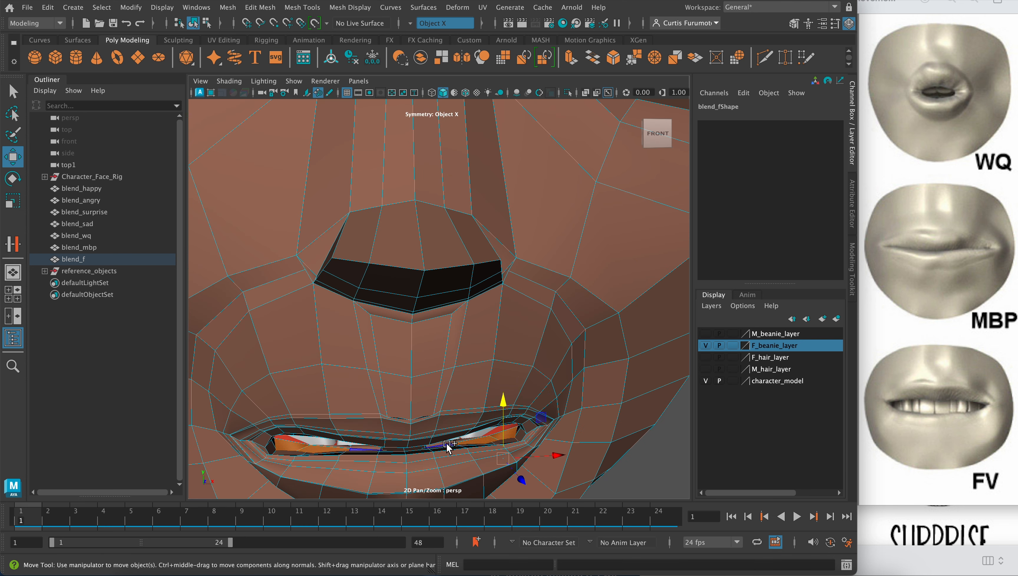
left_click(446, 443, "shift")
mouse_move(491, 407)
left_mouse_down()
mouse_move(491, 429)
mouse_move(473, 418)
mouse_move(476, 400)
mouse_move(449, 396)
mouse_move(478, 396)
left_mouse_up()
scroll(412, 384, "down", 5)
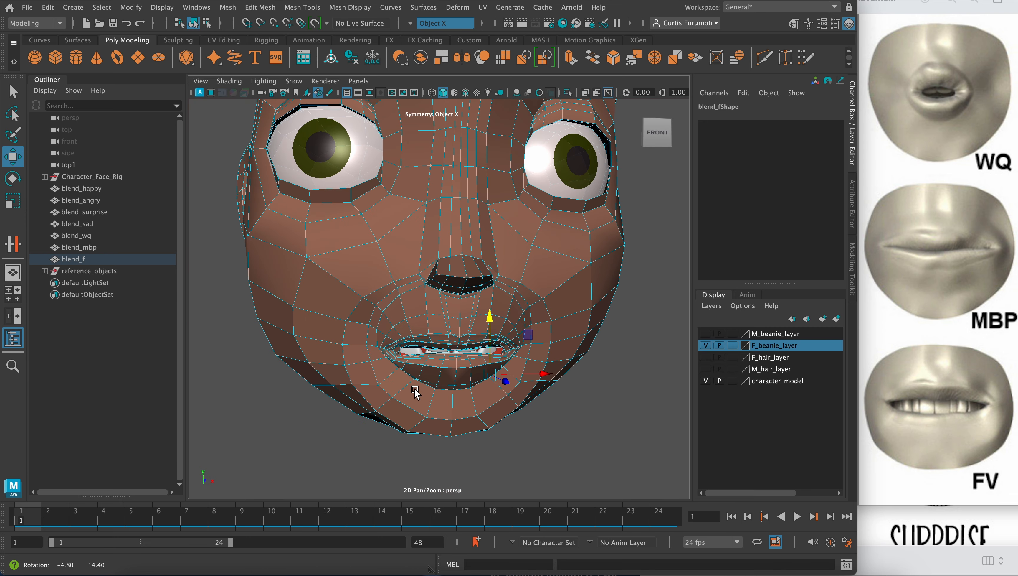
Step: Switch blend_f to vertex mode and select the vertices around both lower mouth corners
scroll(455, 382, "up", 5)
scroll(443, 403, "up", 2)
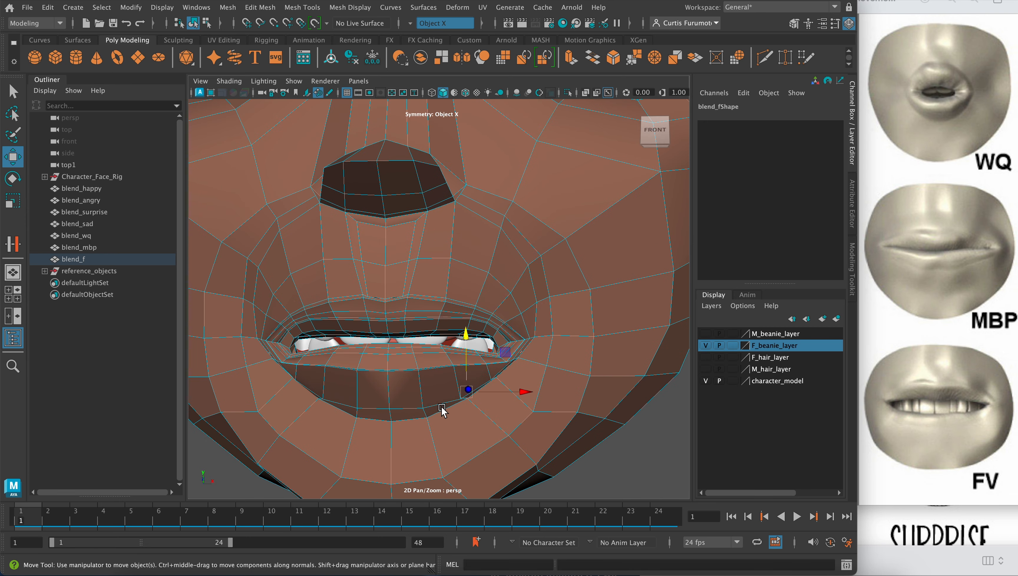
scroll(507, 392, "up", 2)
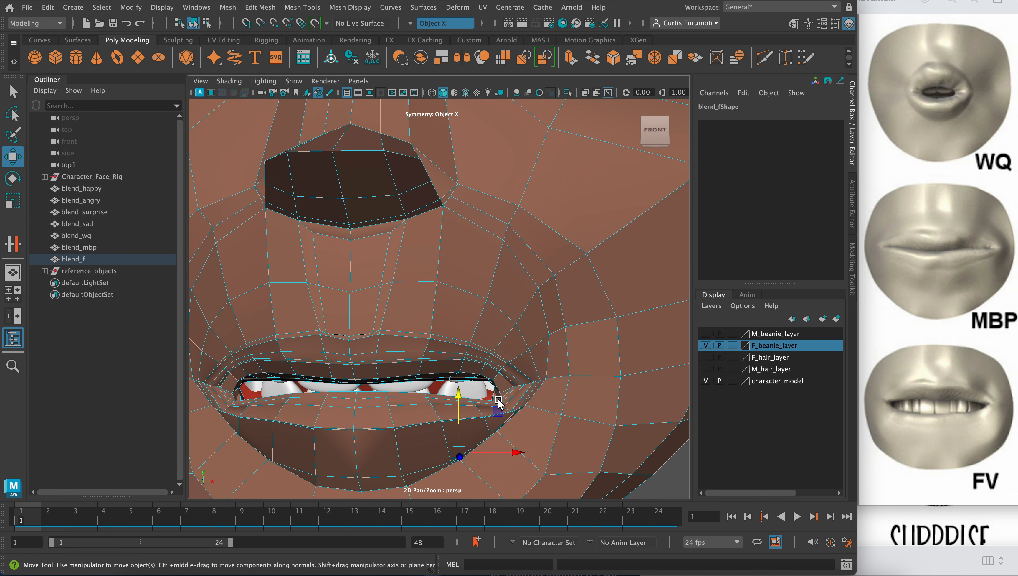
right_click_drag(495, 400, 427, 221)
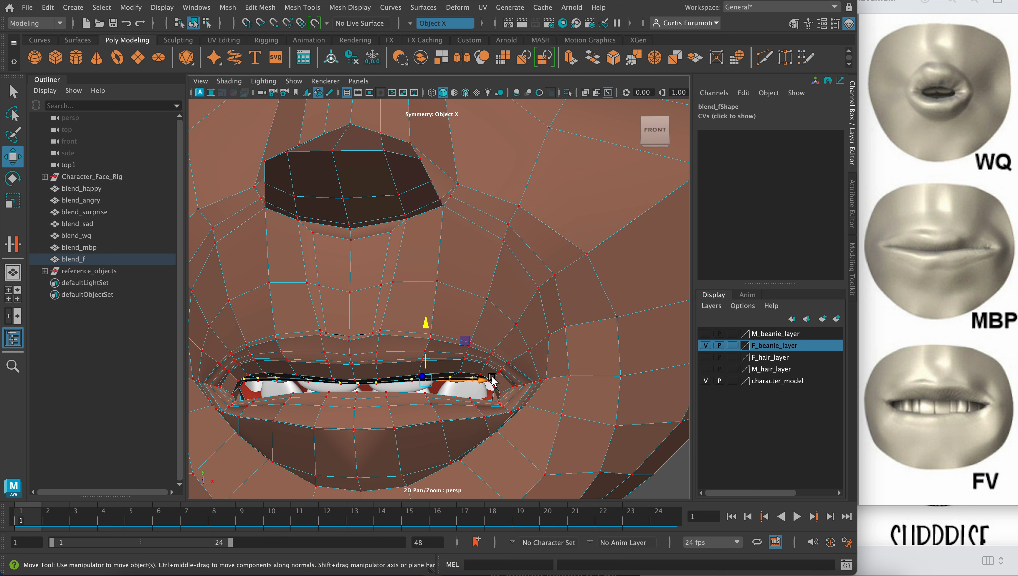
left_click_drag(524, 421, 543, 424)
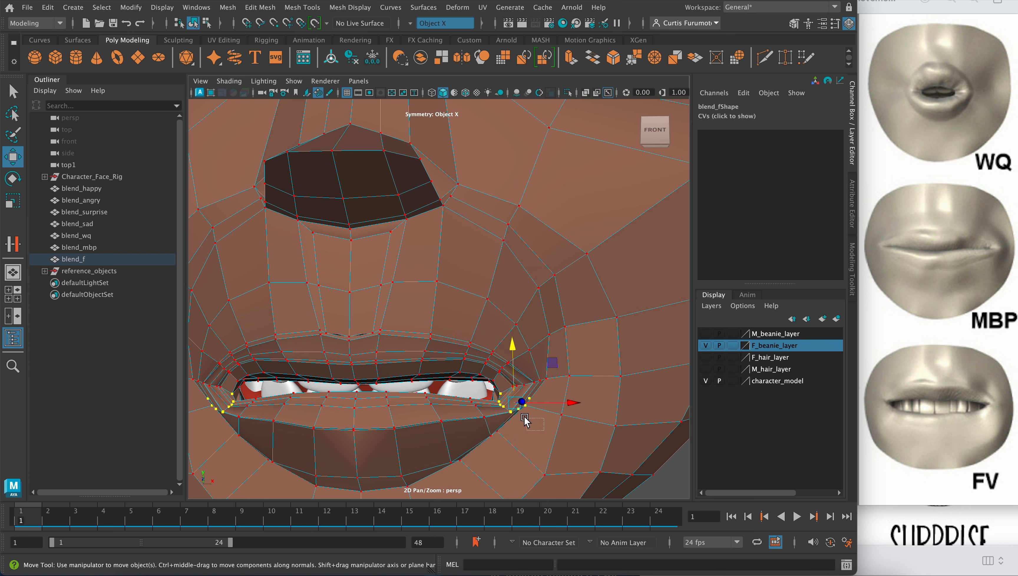
left_click_drag(494, 398, 493, 398)
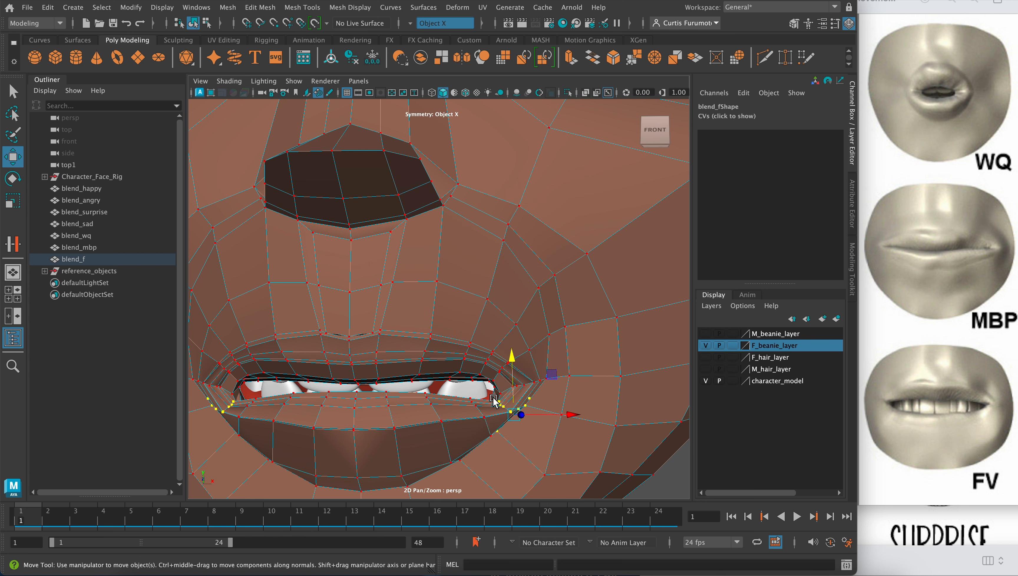
Step: Enable soft selection with a falloff radius of about 0.054 and raise the mouth corner vertices slightly along Y
key("b")
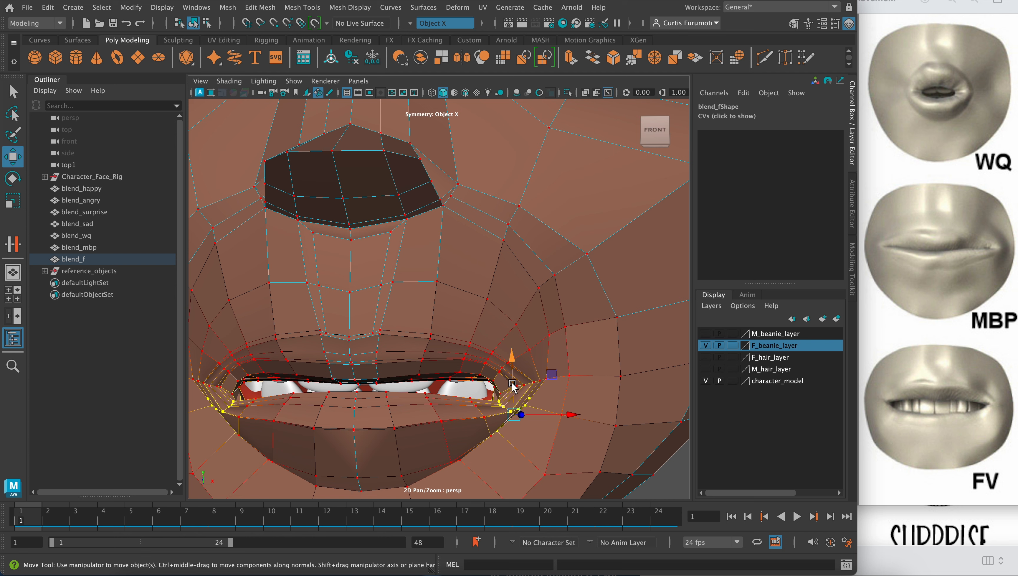
key("b")
key("b")
left_click_drag(423, 373, 312, 363)
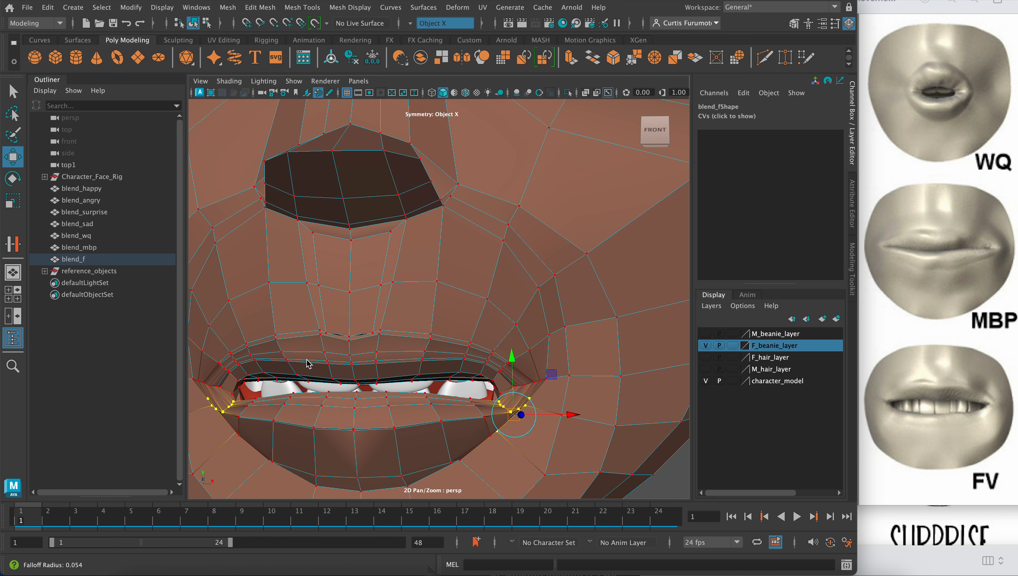
left_click_drag(512, 362, 512, 350)
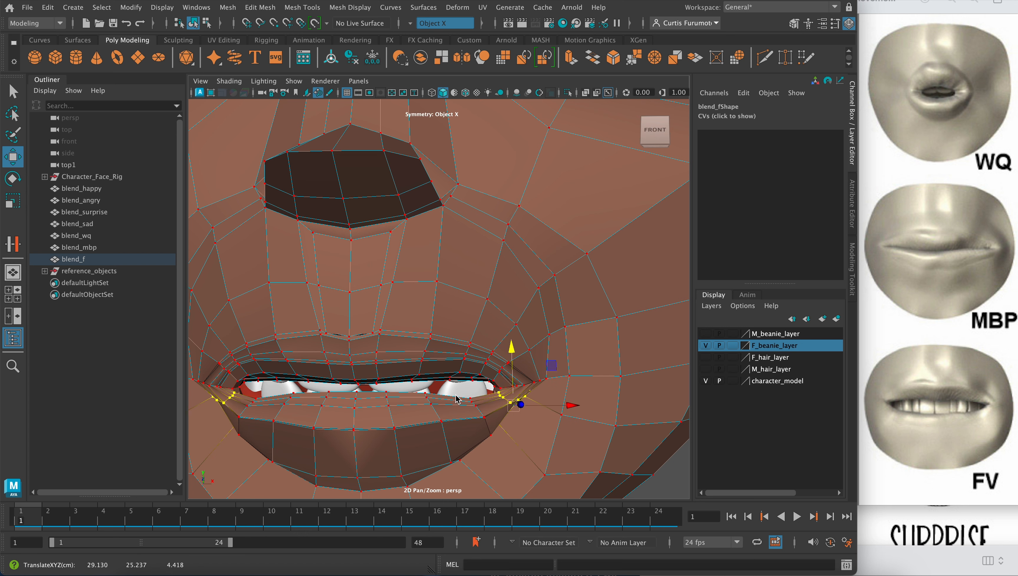
Step: Select the lower lip's vertex columns between the center and the corners on both sides
left_click_drag(456, 398, 497, 427)
left_click_drag(476, 390, 429, 377)
middle_click_drag(439, 378, 461, 348, "alt")
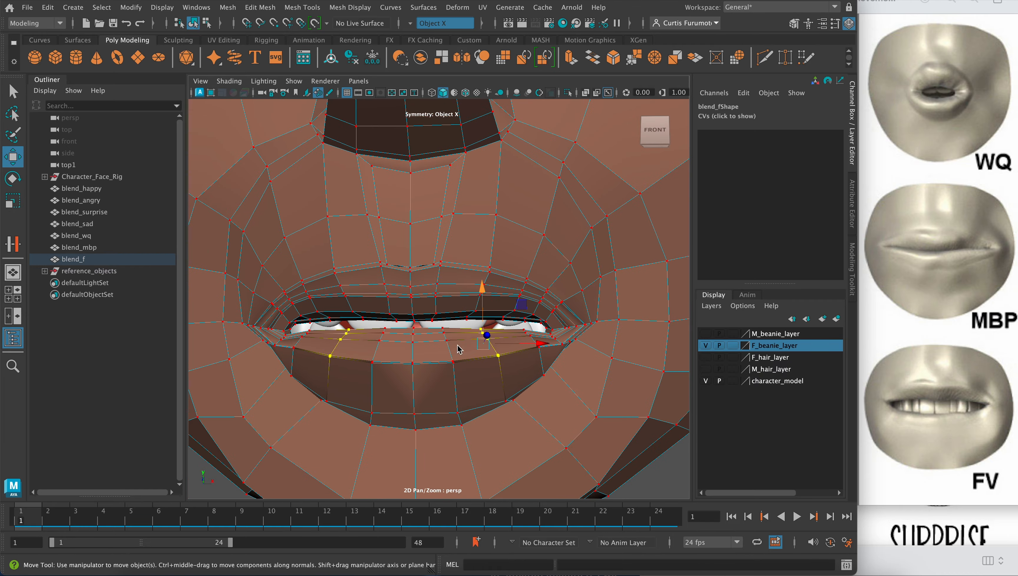
Step: Examine the lower lip's profile and its fit against the teeth from side and three-quarter views
left_click_drag(440, 349, 475, 355, "alt")
middle_click_drag(475, 355, 380, 344, "alt")
left_click_drag(380, 346, 324, 348, "alt")
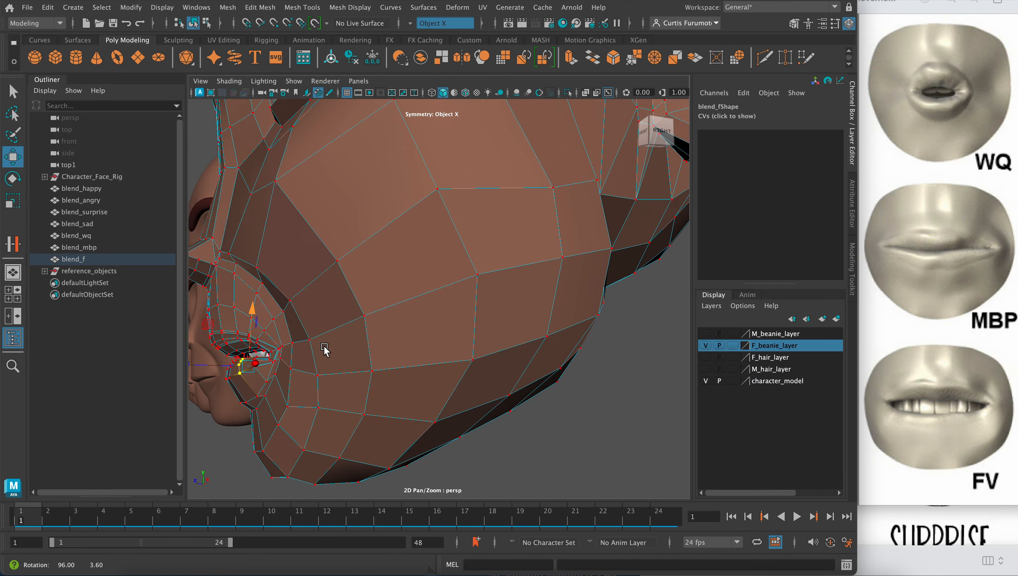
middle_click_drag(325, 348, 385, 350, "alt")
left_click_drag(355, 378, 336, 380, "alt")
scroll(350, 380, "up", 3)
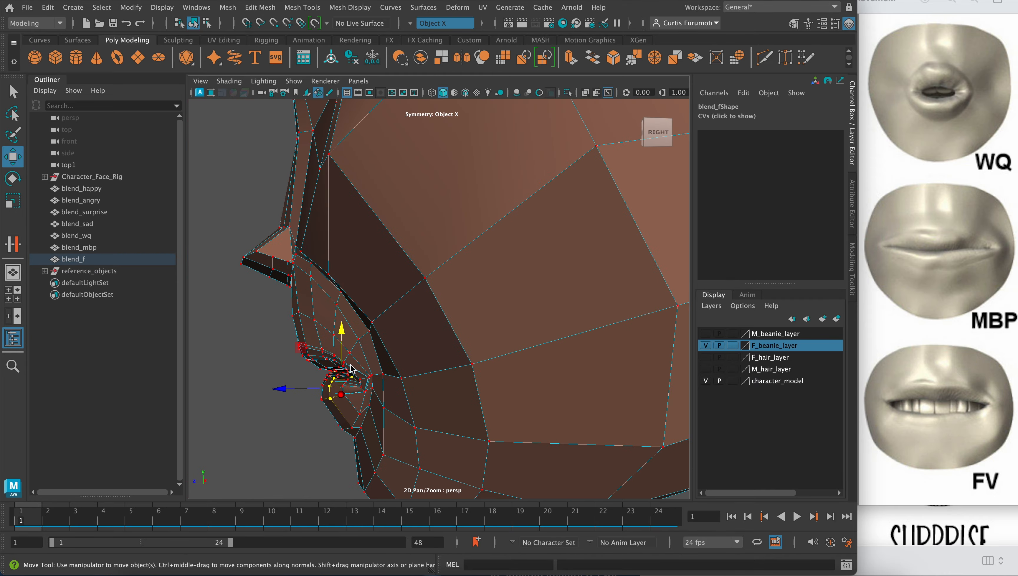
middle_click_drag(352, 369, 374, 372, "alt")
left_click_drag(354, 379, 386, 399, "alt")
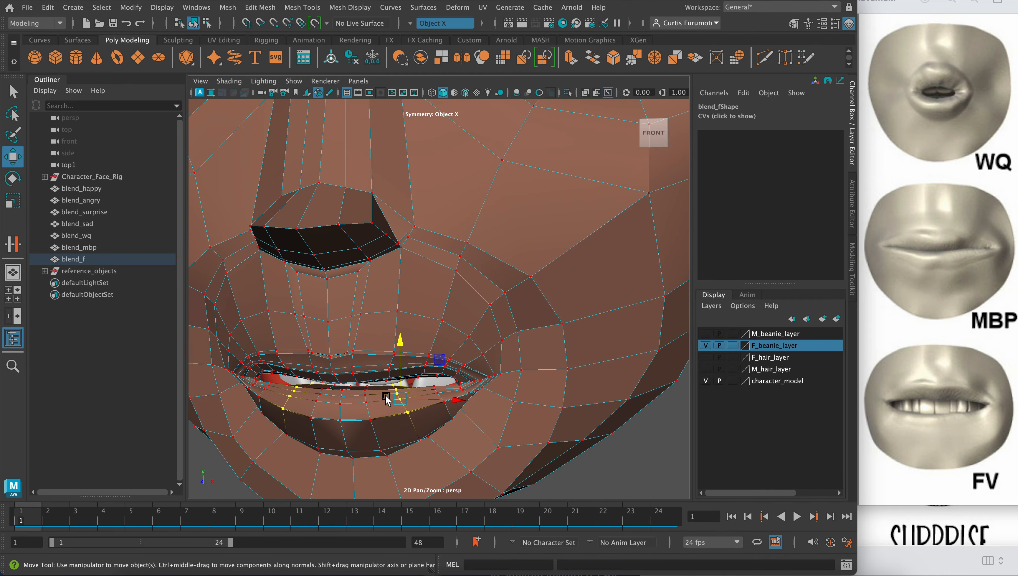
Step: Switch blend_f to face mode, select the lower lip's central faces and push them slightly back along Z toward the teeth
right_click_drag(362, 404, 346, 268)
left_click_drag(339, 340, 408, 338, "alt")
left_click(434, 388)
left_click(474, 402)
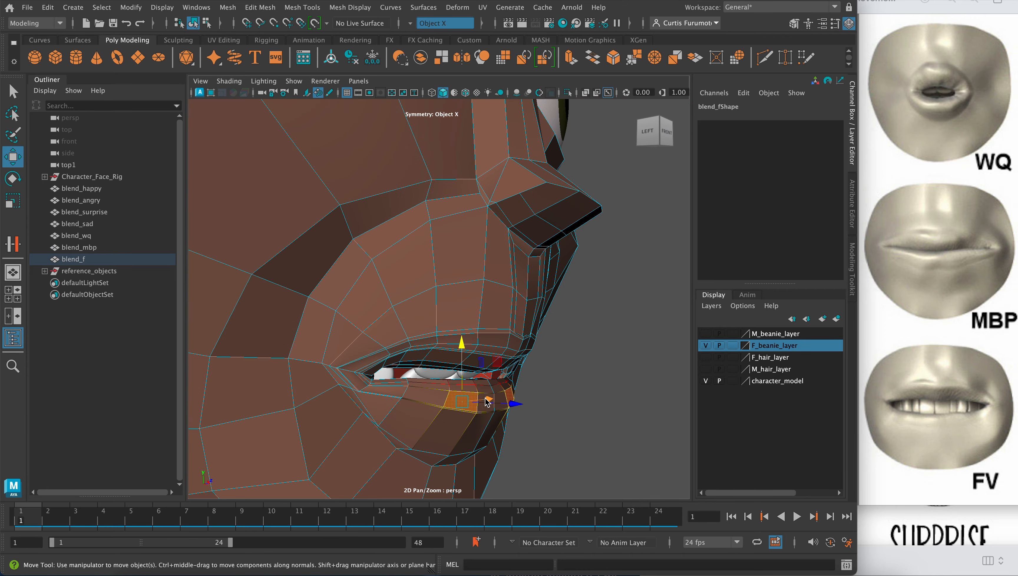
key("q")
left_click_drag(487, 401, 474, 410, "alt")
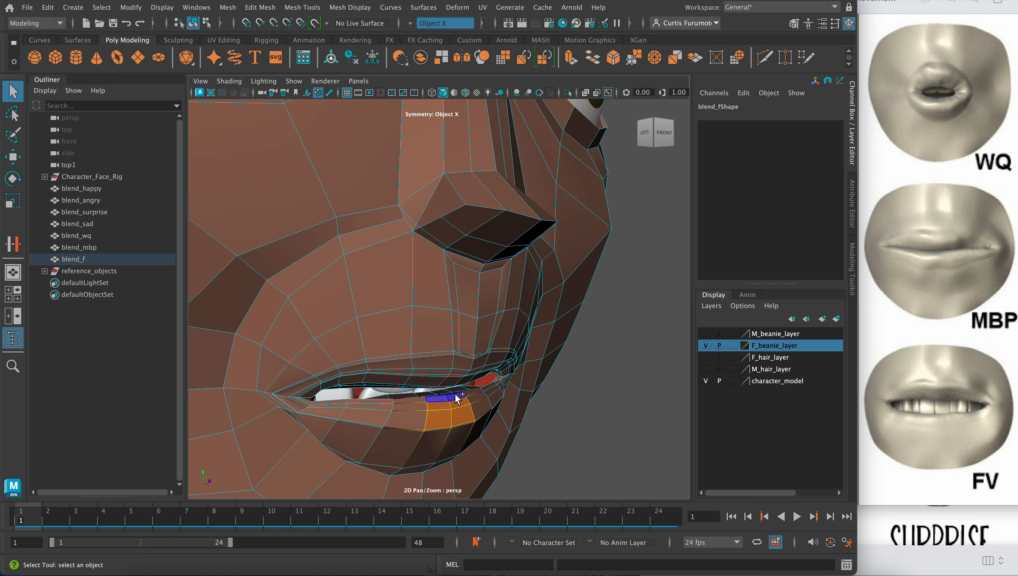
key("w")
left_click_drag(481, 409, 482, 410, "alt")
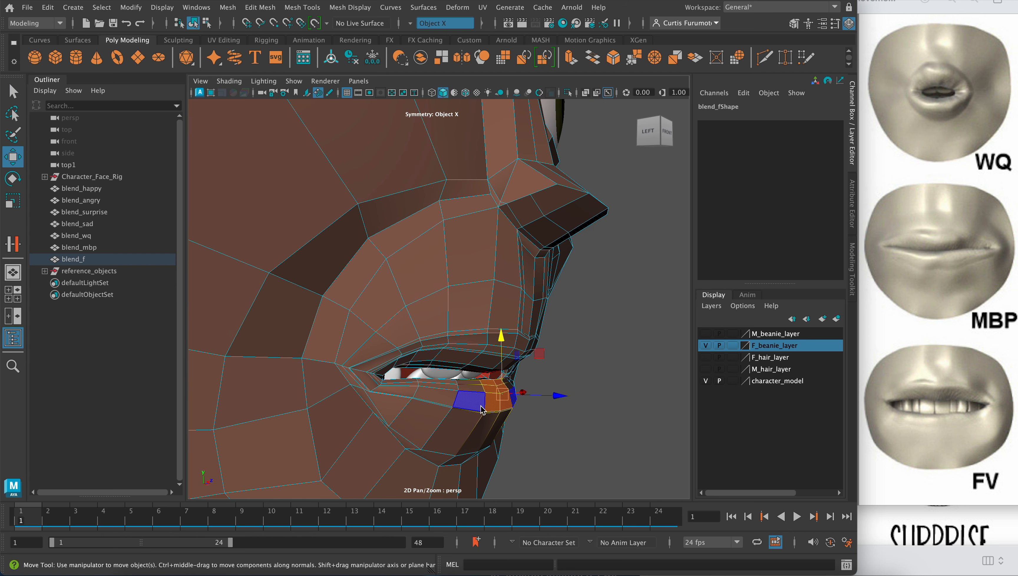
left_click_drag(556, 397, 480, 397)
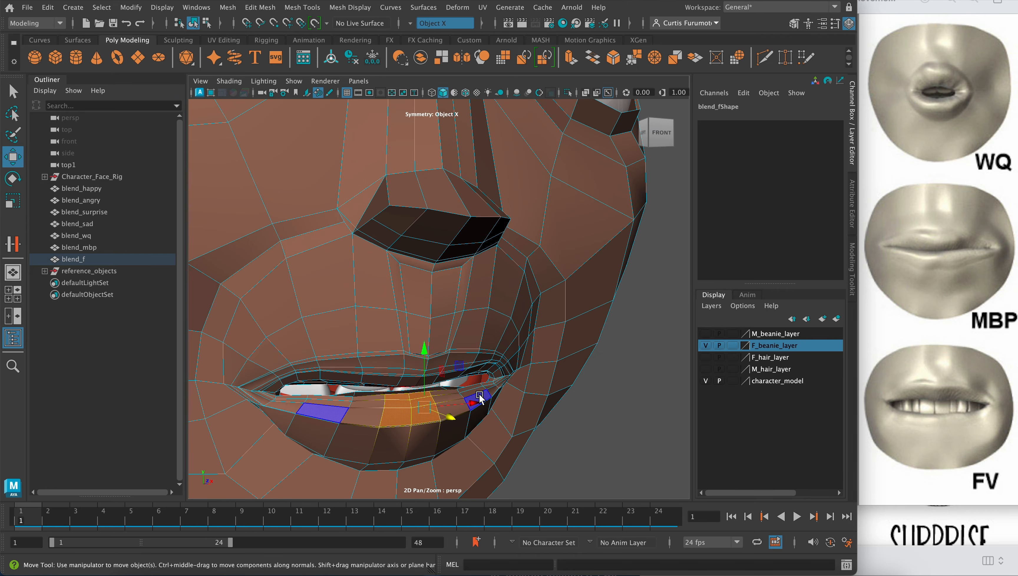
Step: Select the lower lip faces on both sides of the center, ready for the Move tool
key("q")
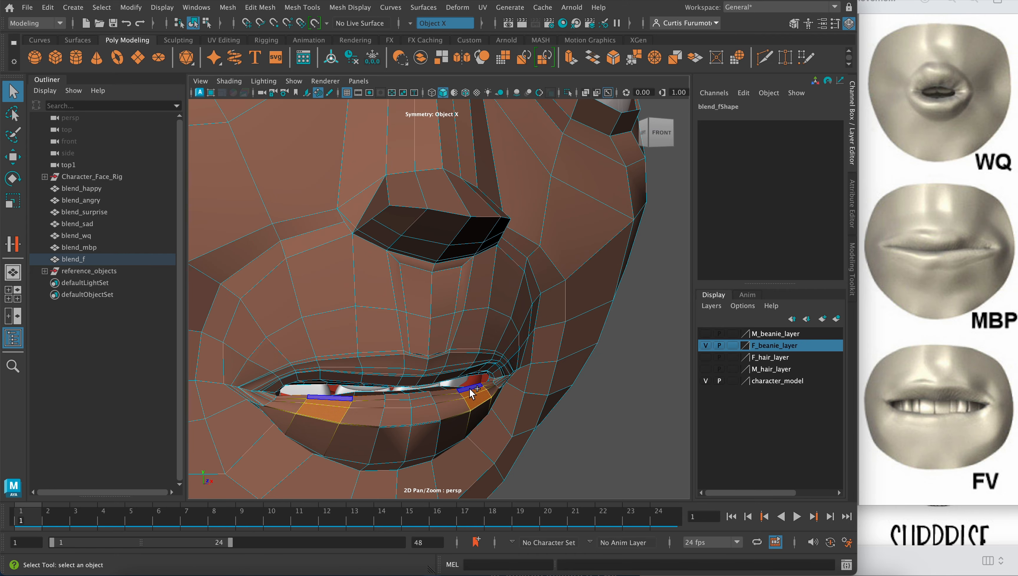
mouse_move(483, 397)
left_mouse_down("alt")
mouse_move(545, 398)
mouse_move(468, 387)
left_mouse_up("alt")
key("w")
Step: Return blend_f to object mode, turn on its smooth preview and examine the mouth from front, three-quarter and side views
scroll(389, 357, "down", 3)
right_click_drag(350, 290, 364, 302)
scroll(395, 360, "down", 5)
key("3")
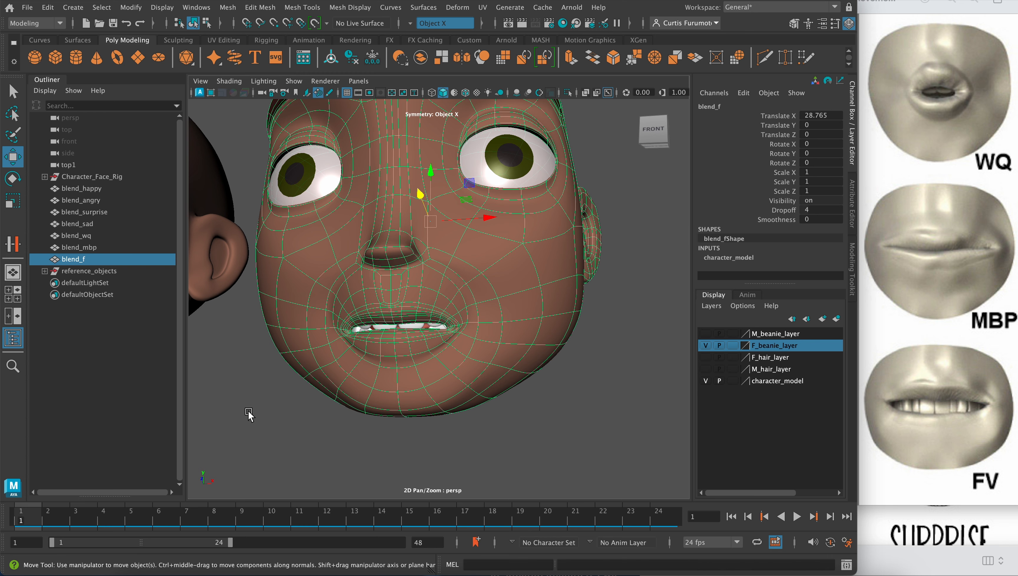
left_click(247, 412)
left_click_drag(254, 411, 371, 390, "alt")
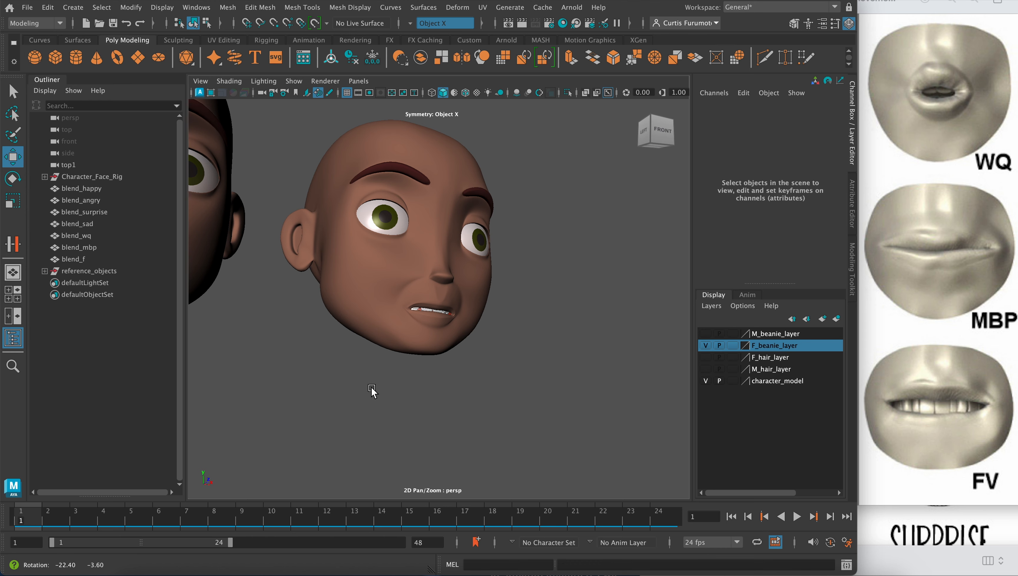
left_click_drag(372, 391, 406, 397, "alt")
scroll(405, 397, "up", 5)
Step: Select blend_f, turn off its smooth preview and switch it to vertex mode
left_click(440, 354)
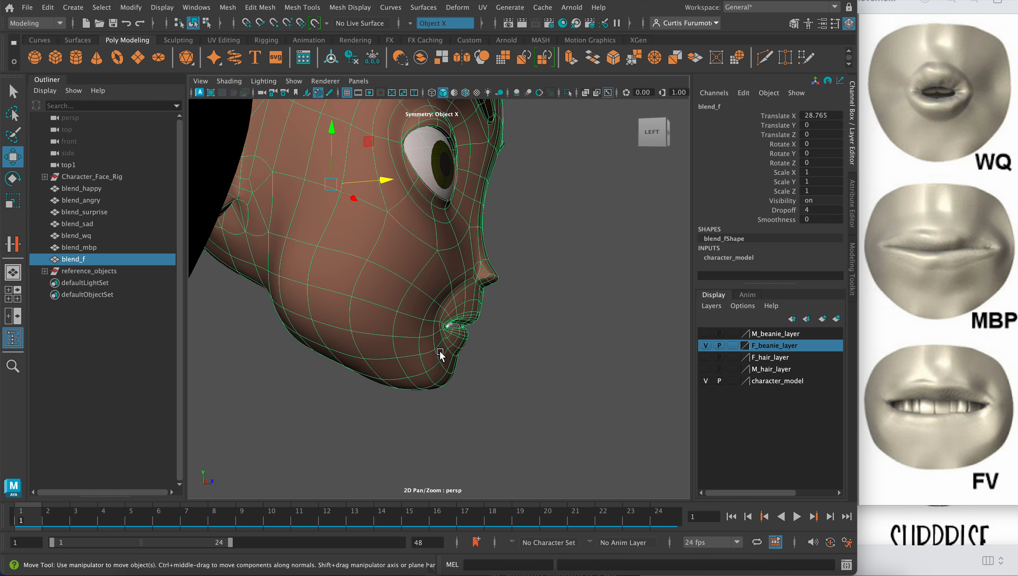
scroll(456, 360, "up", 3)
key("1")
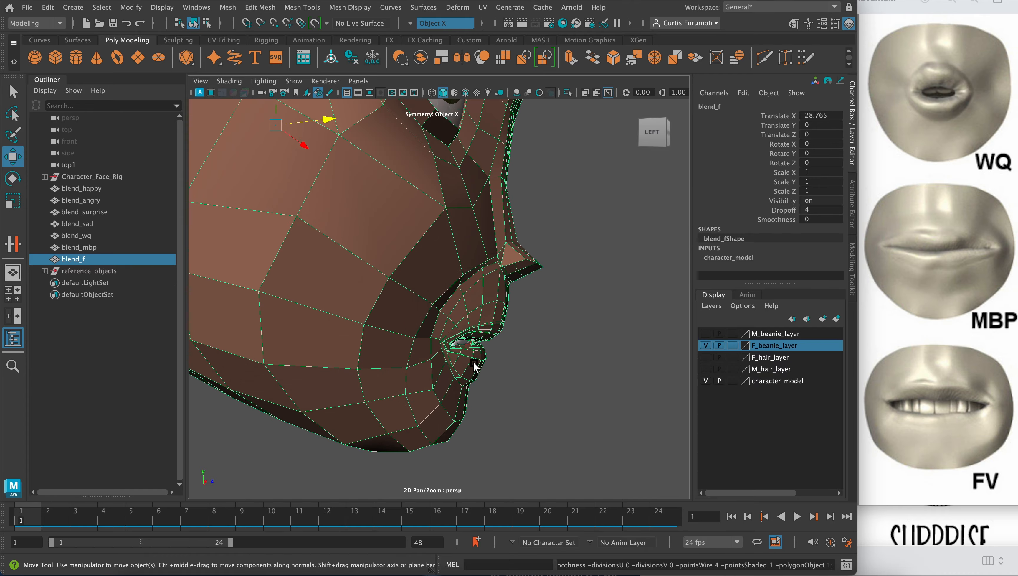
left_click_drag(464, 345, 371, 366, "alt")
right_click_drag(403, 350, 341, 224)
left_click_drag(440, 364, 418, 372, "alt")
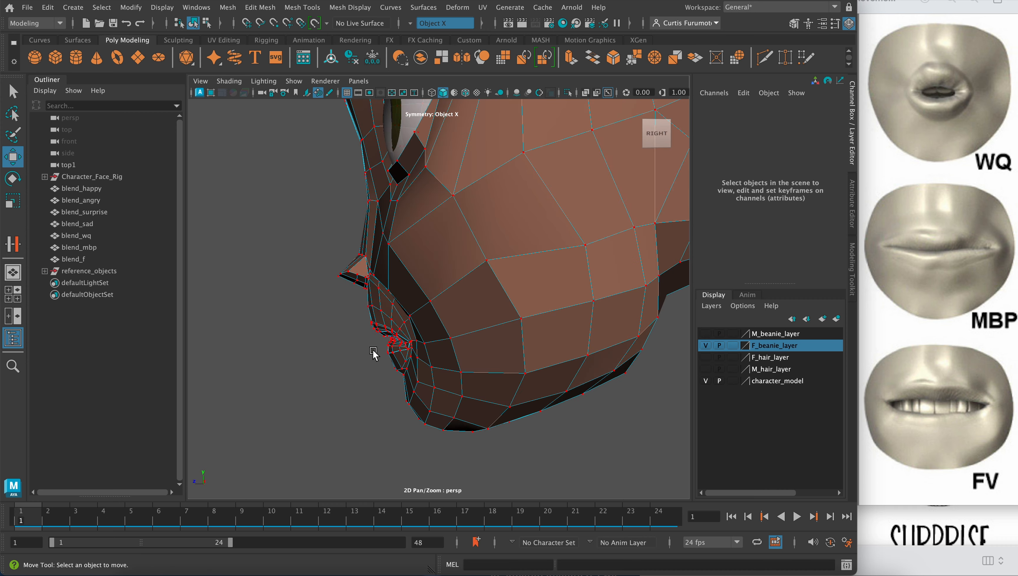
Step: In the side view, select the lower lip and upper chin vertices and push them slightly back along Z
key("space")
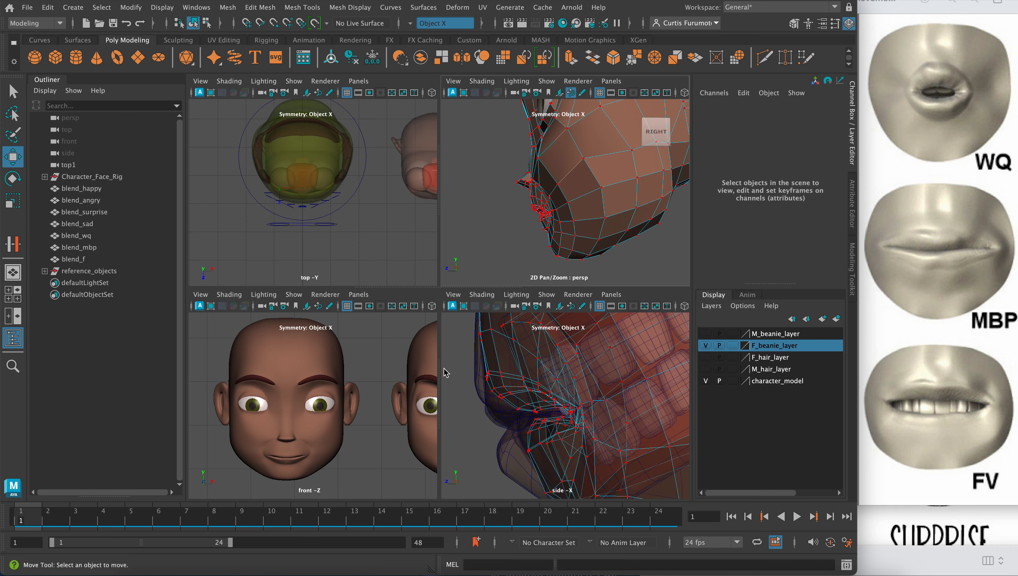
middle_click_drag(582, 442, 538, 415, "alt")
scroll(537, 414, "down", 10)
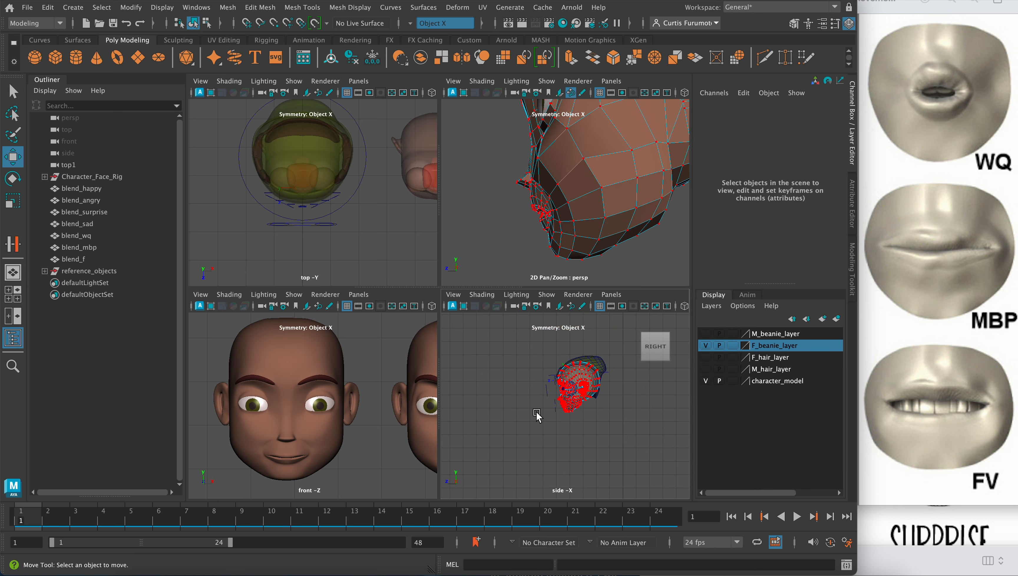
scroll(538, 411, "up", 3)
key("space")
scroll(468, 359, "up", 10)
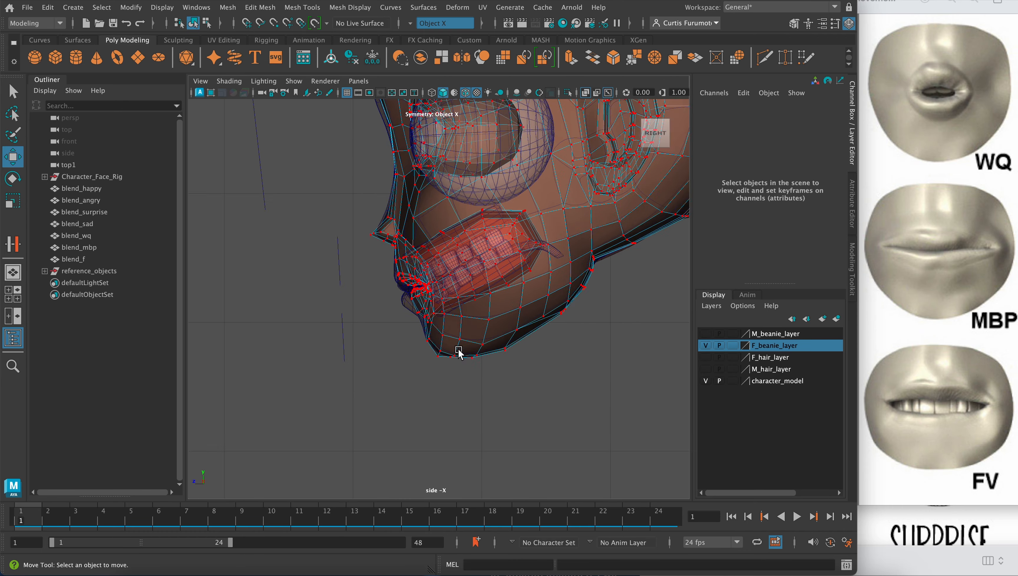
scroll(420, 355, "up", 3)
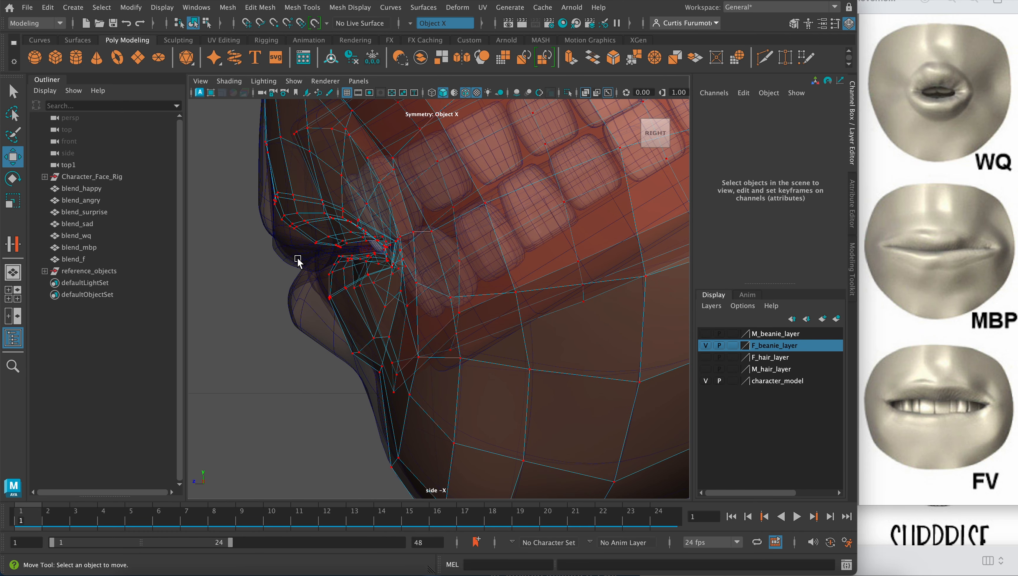
left_click_drag(319, 279, 419, 479)
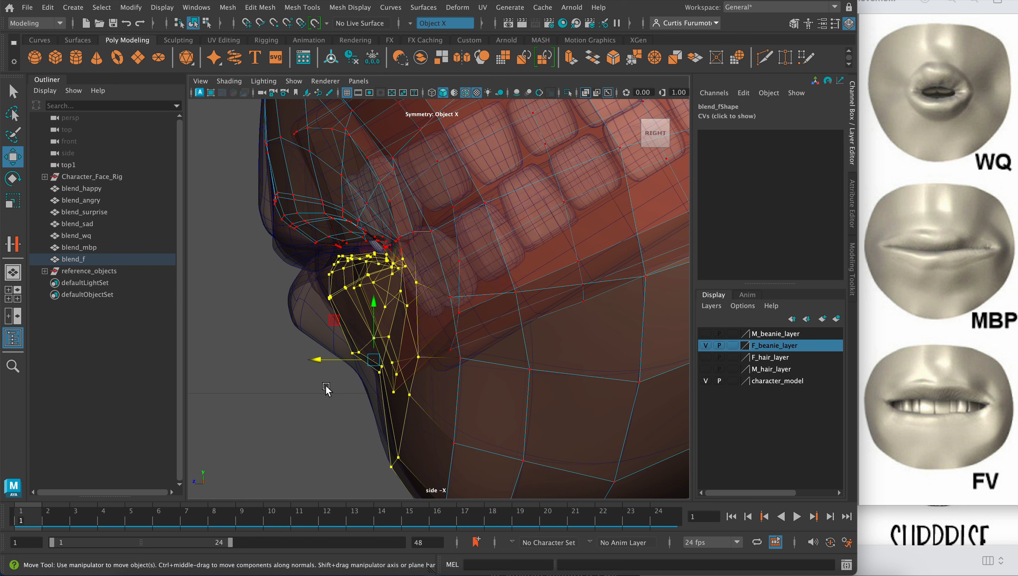
left_click(327, 358)
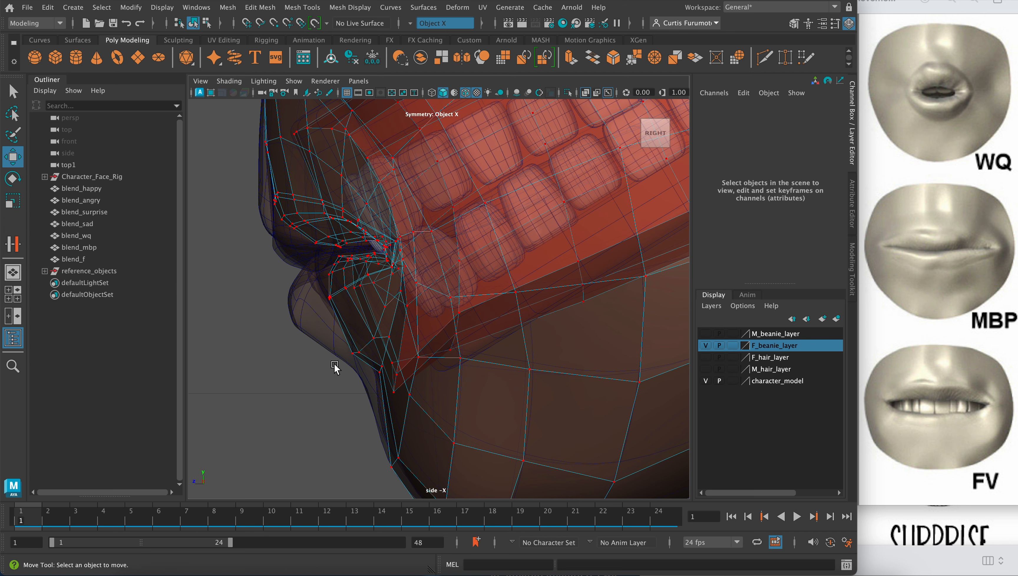
key("super+z")
left_click_drag(314, 359, 326, 359)
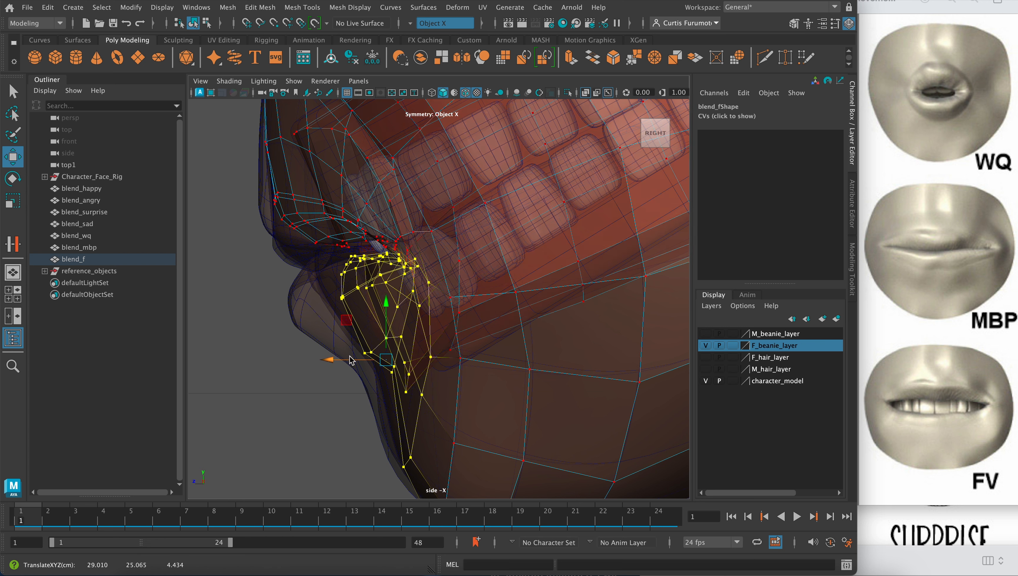
Step: Select the mouth corner vertices, move them slightly forward along Z and return blend_f to object mode
left_click_drag(391, 235, 416, 251)
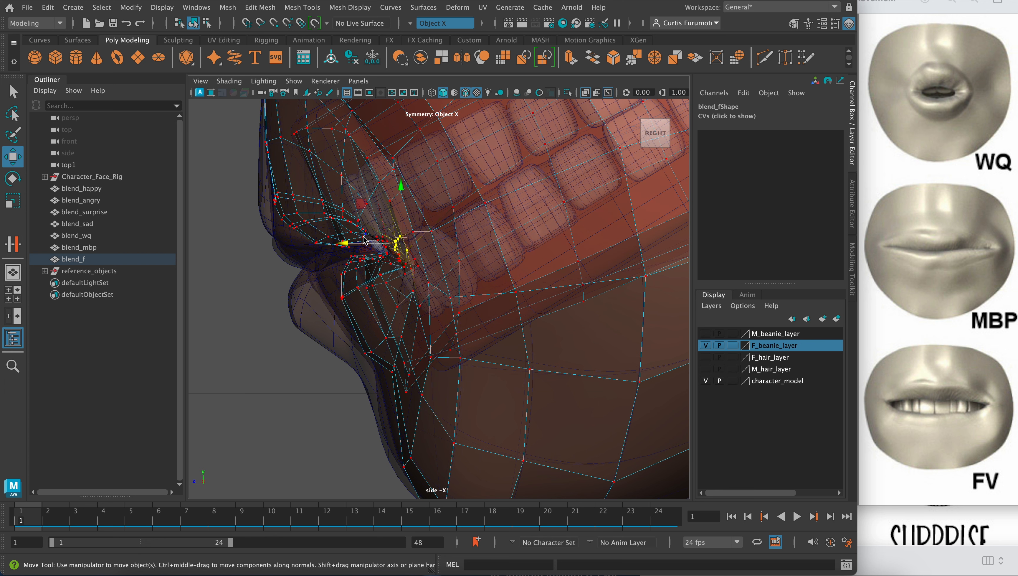
left_click_drag(345, 242, 391, 249)
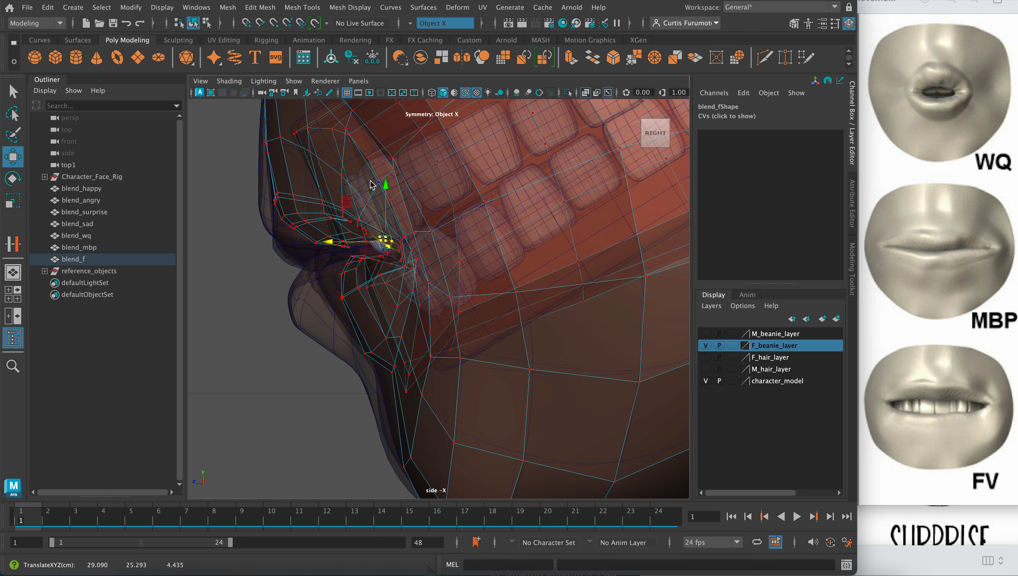
right_click_drag(370, 180, 404, 162)
Step: Show blend_f smoothed and shaded in the perspective view, keep it in object mode and clear the selection
key("space")
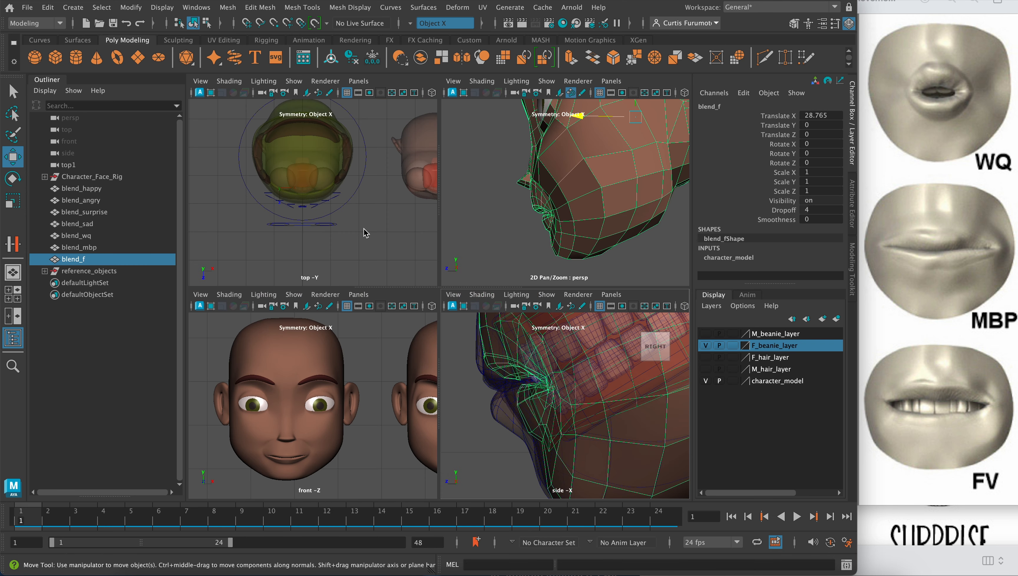
key("space")
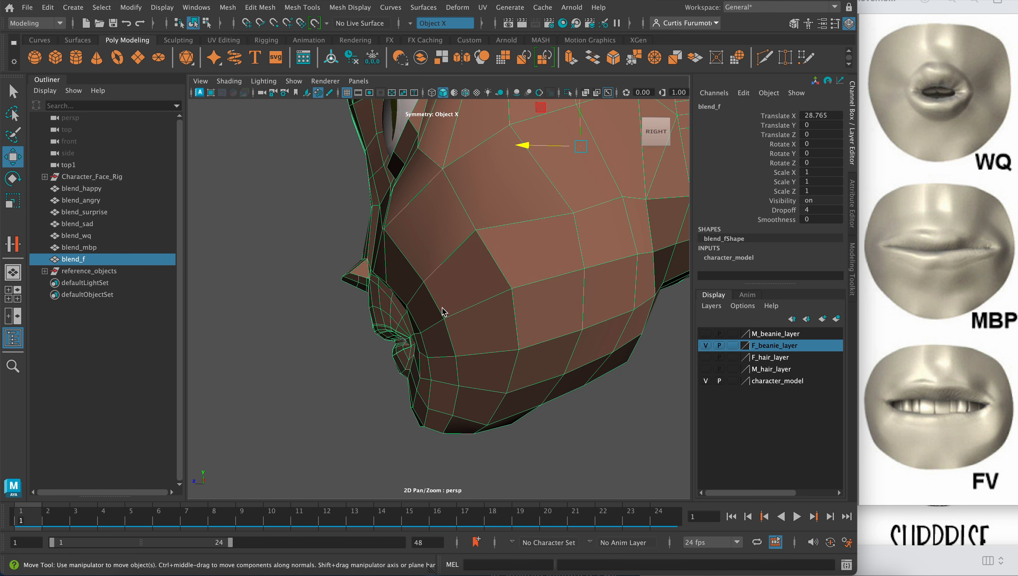
key("4")
key("space")
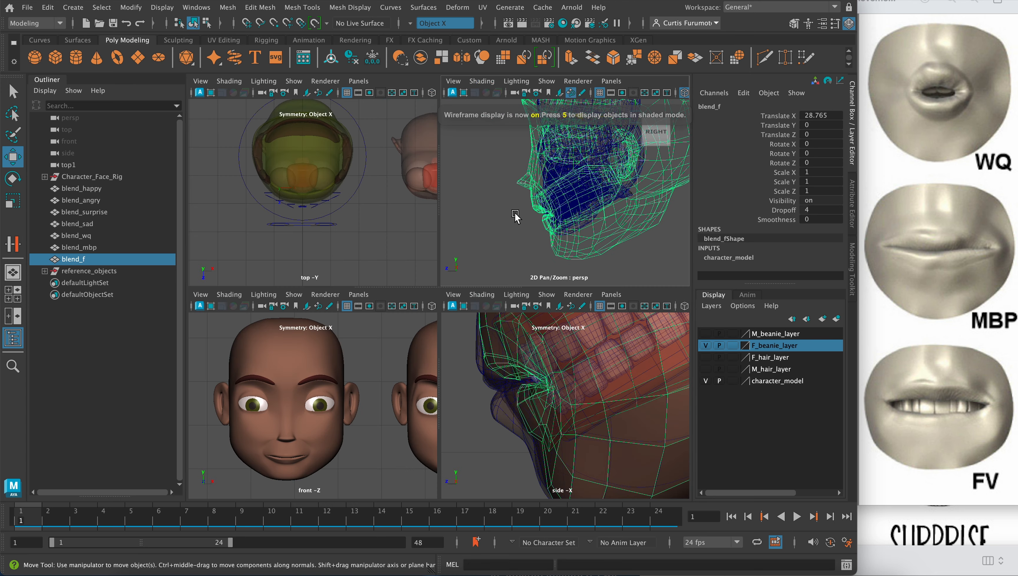
key("space")
key("3")
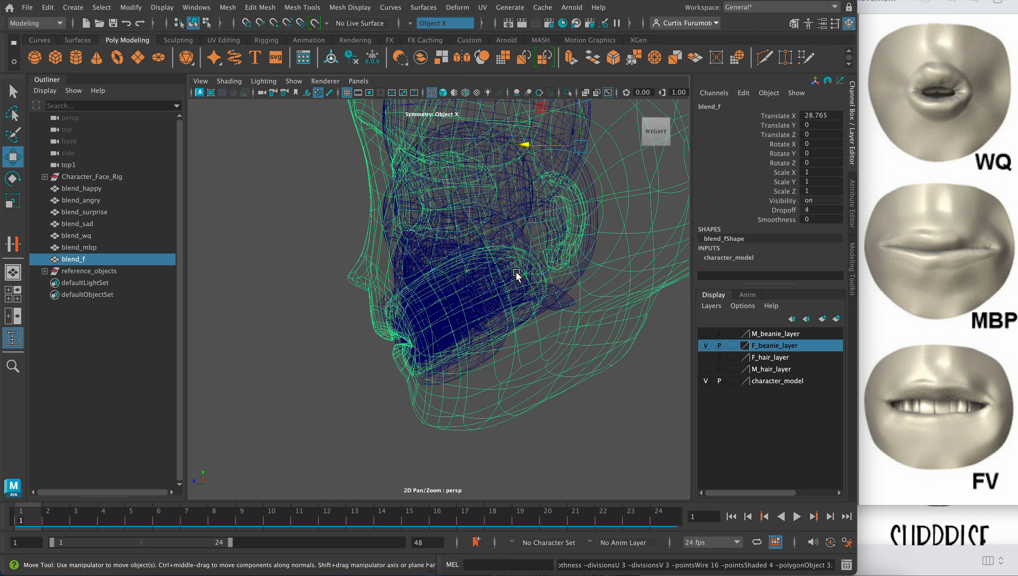
key("5")
left_click_drag(433, 308, 530, 310, "alt")
right_click_drag(440, 304, 452, 291)
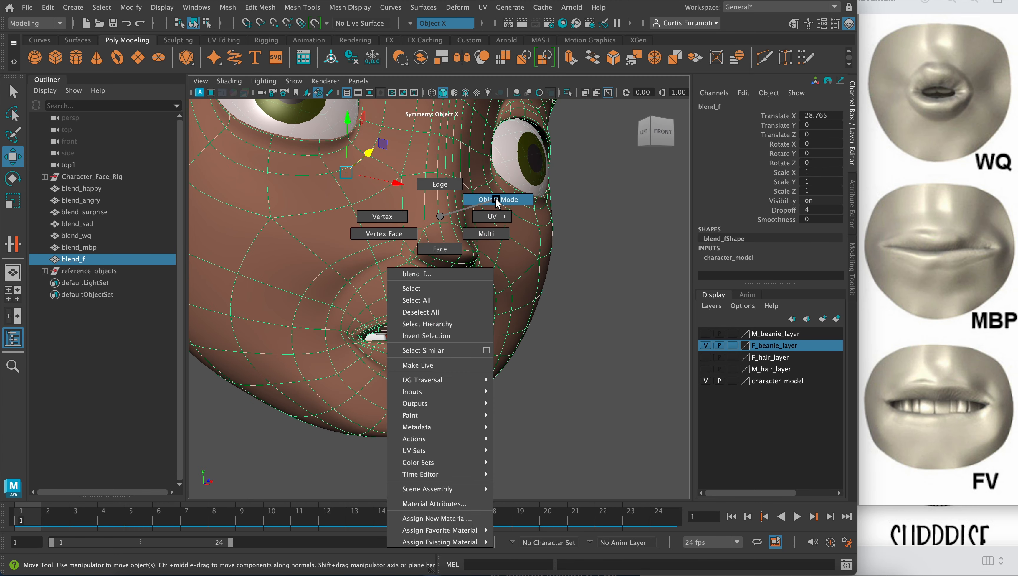
left_click(484, 198)
left_click(580, 329)
Step: Review the full row of blend shape heads alongside the rigged character from the front
left_click_drag(581, 329, 515, 335, "alt")
scroll(500, 325, "down", 8)
middle_click_drag(488, 317, 564, 325, "alt")
scroll(515, 333, "down", 5)
middle_click_drag(462, 297, 564, 291, "alt")
scroll(542, 313, "down", 2)
scroll(540, 313, "down", 4)
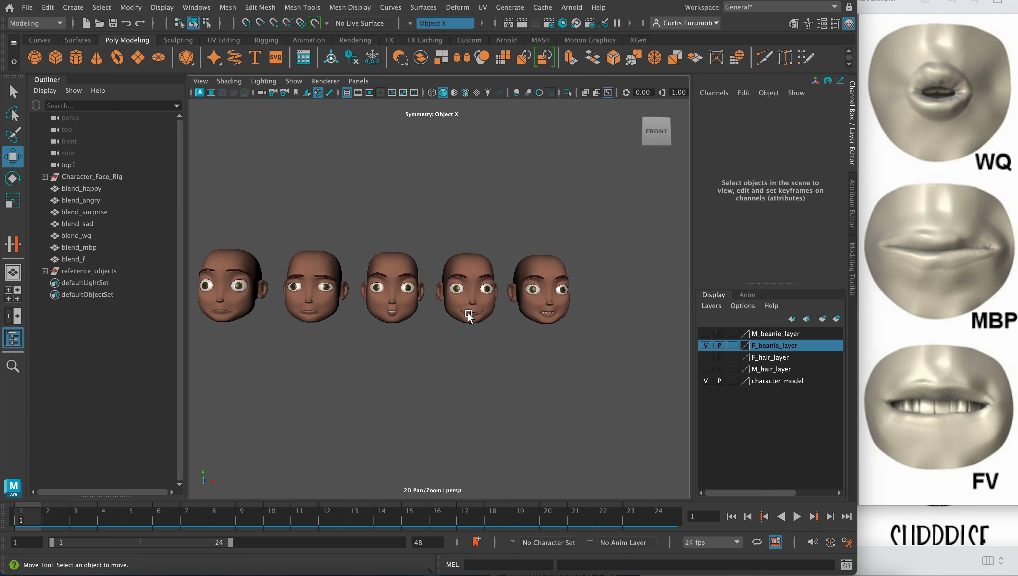
mouse_move(468, 314)
left_mouse_down("alt")
mouse_move(429, 312)
mouse_move(470, 317)
left_mouse_up("alt")
scroll(513, 321, "down", 6)
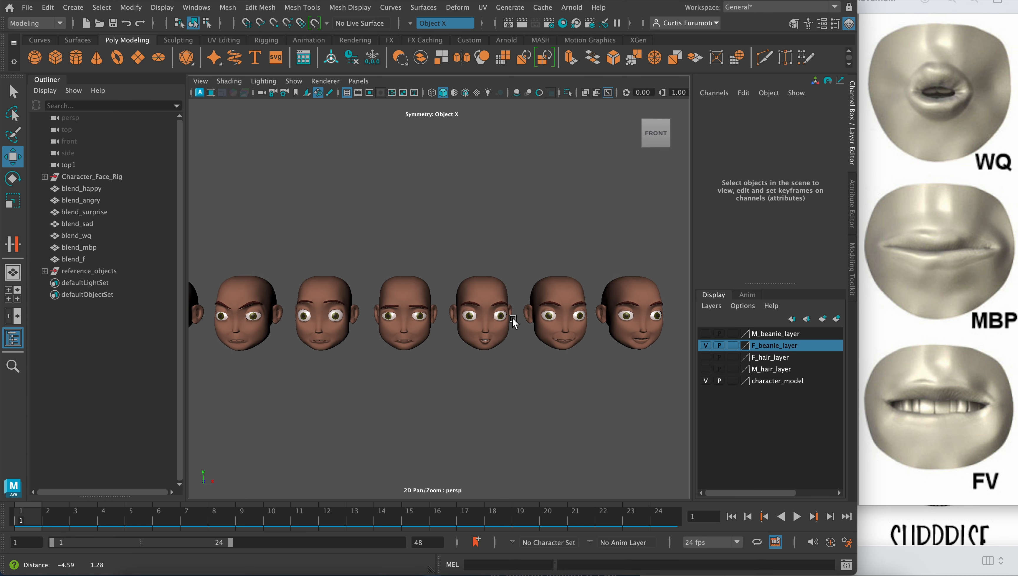
middle_click_drag(495, 321, 565, 292, "alt")
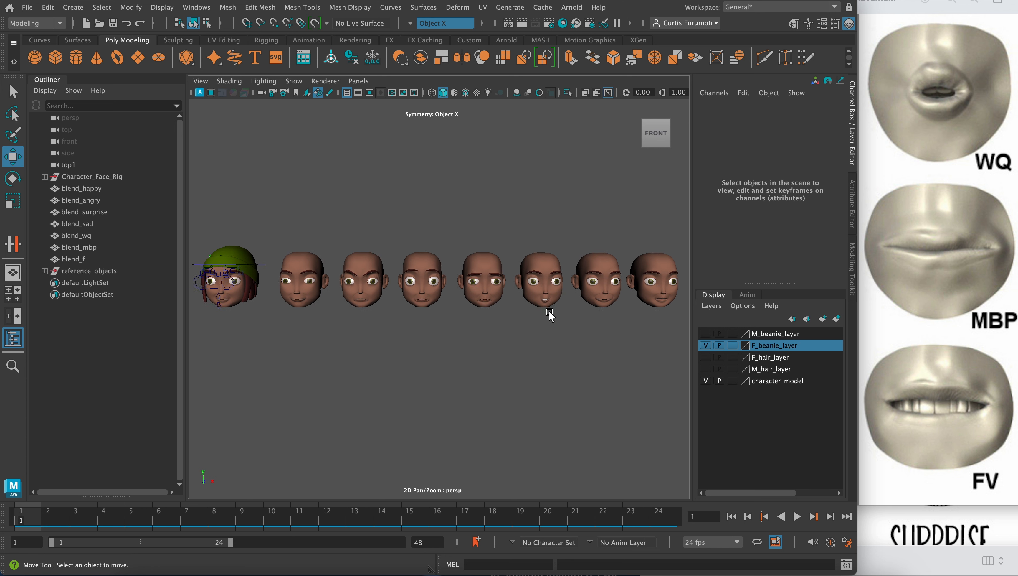
scroll(504, 311, "down", 3)
middle_click_drag(503, 311, 498, 329, "alt")
left_click_drag(498, 328, 490, 323, "alt")
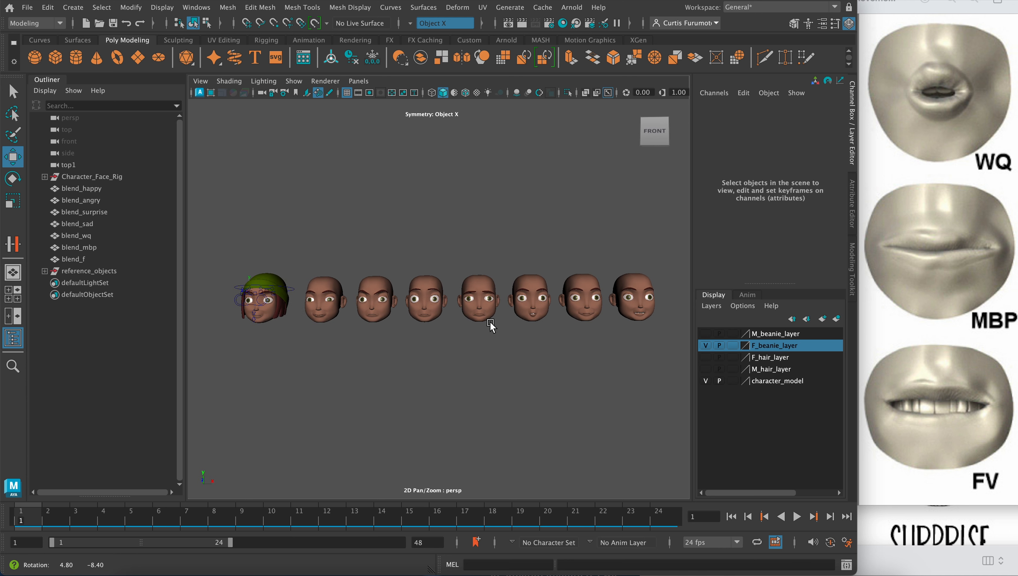